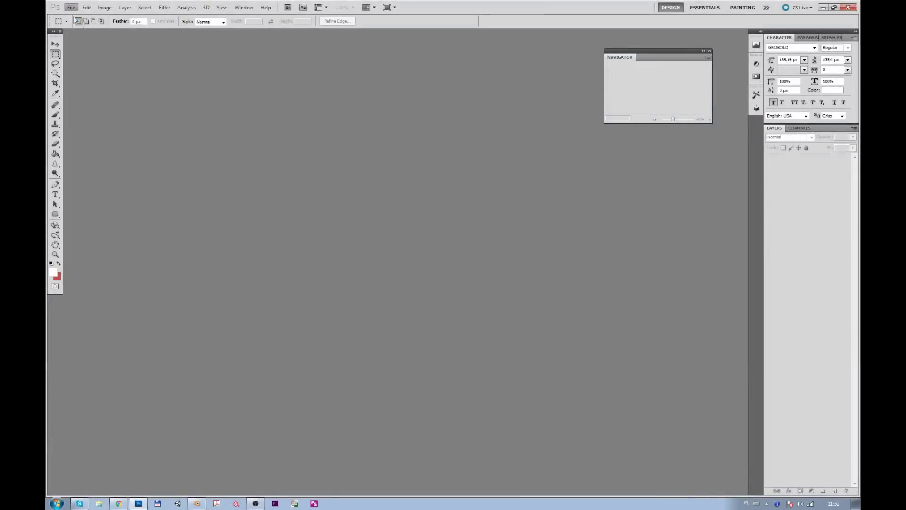
Step: Create a new document, fill its Background with dark slate grey, and add two empty layers
click(535, 140)
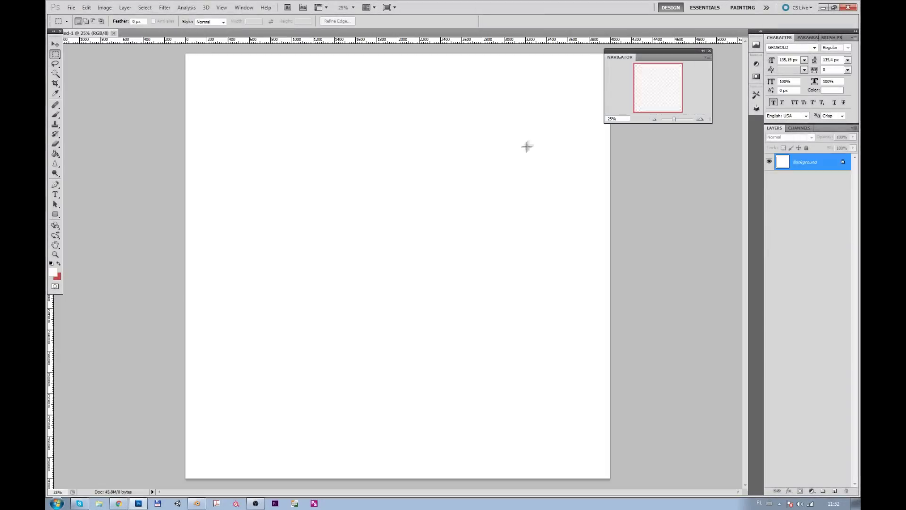
click(52, 272)
click(588, 384)
click(772, 317)
click(805, 178)
click(55, 153)
click(381, 208)
click(833, 491)
Step: Set up the Brush with black paint and a flow of 14%
click(55, 114)
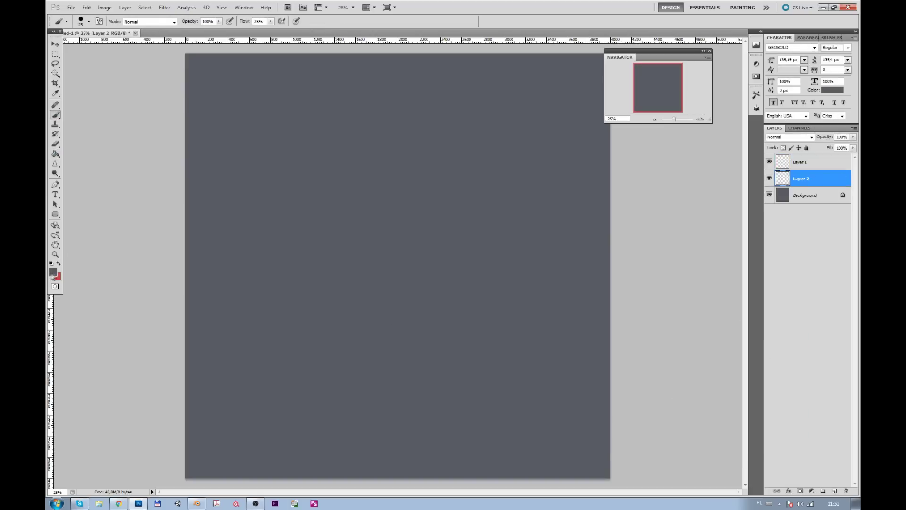
click(53, 272)
click(725, 407)
click(764, 316)
key(x)
click(53, 273)
click(585, 432)
click(768, 318)
click(270, 21)
drag(264, 35, 262, 34)
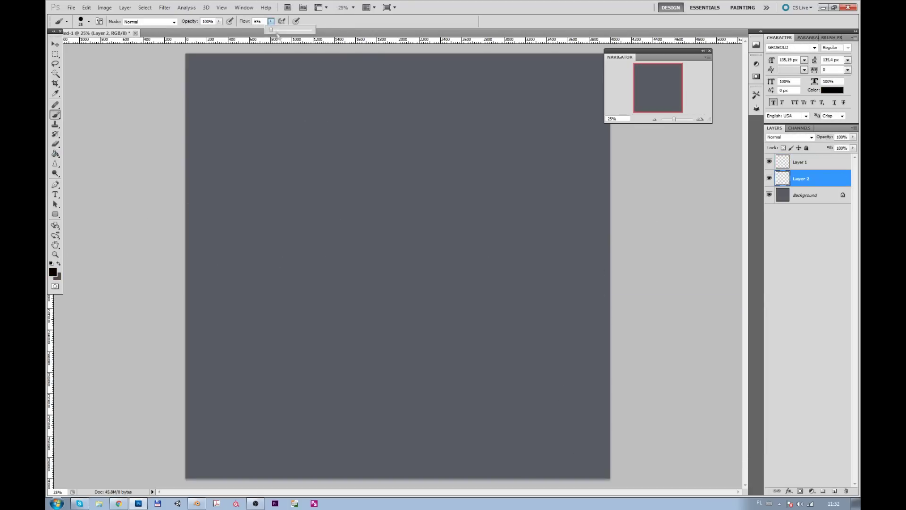
Step: On a new layer, sketch a tall plank with a jagged top and wood-grain lines
click(833, 491)
mouse_move(337, 243)
mouse_down()
mouse_move(354, 278)
mouse_move(362, 164)
mouse_move(337, 170)
mouse_move(364, 160)
mouse_up()
mouse_move(331, 278)
mouse_down()
mouse_move(355, 279)
mouse_move(344, 277)
mouse_up()
drag(356, 163, 351, 274)
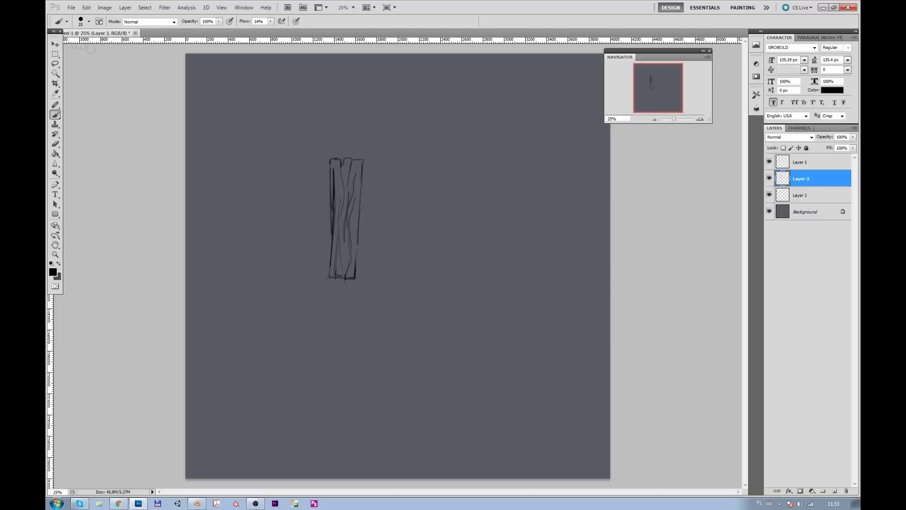
Step: Duplicate the plank twice, placing the copies side by side
key(ctrl+j)
key(ctrl+t)
mouse_move(441, 182)
mouse_down()
mouse_move(416, 204)
mouse_move(477, 210)
mouse_up()
key(Return)
key(ctrl+j)
key(ctrl+t)
key(Return)
Step: Merge the three planks into one board, tilt it slightly and move it up-left
key(ctrl+e)
key(ctrl+e)
key(ctrl+t)
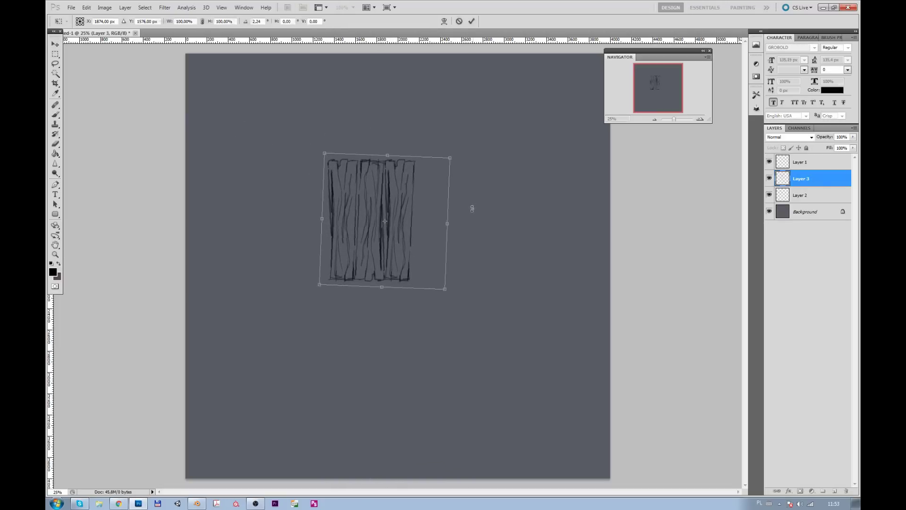
key(Return)
drag(371, 219, 282, 187)
Step: On a new layer, brush a circle for the barrel top
key(b)
key(ctrl+shift+alt+n)
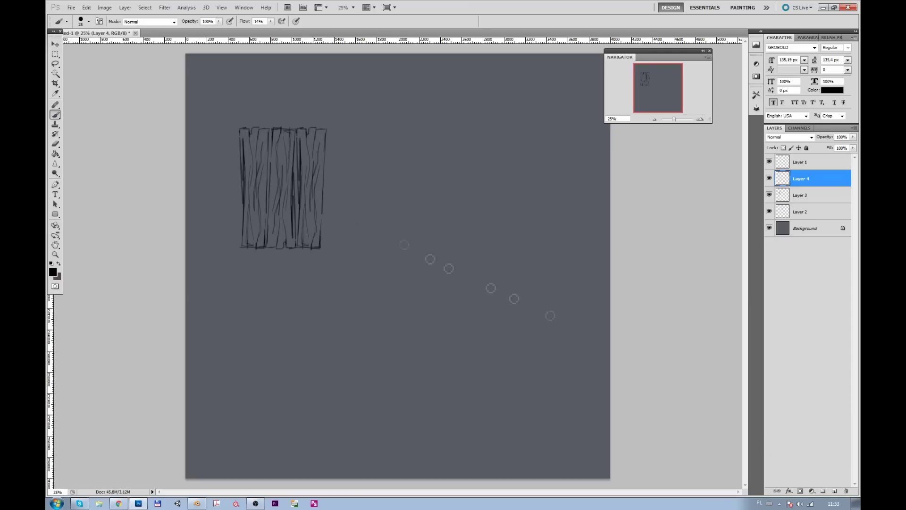
drag(388, 167, 402, 193)
Step: Add stave lines and a dark dot inside the barrel-top circle
mouse_move(372, 154)
mouse_down()
mouse_move(374, 205)
mouse_move(396, 202)
mouse_up()
mouse_move(389, 168)
mouse_down()
mouse_move(392, 198)
mouse_move(369, 196)
mouse_up()
click(373, 185)
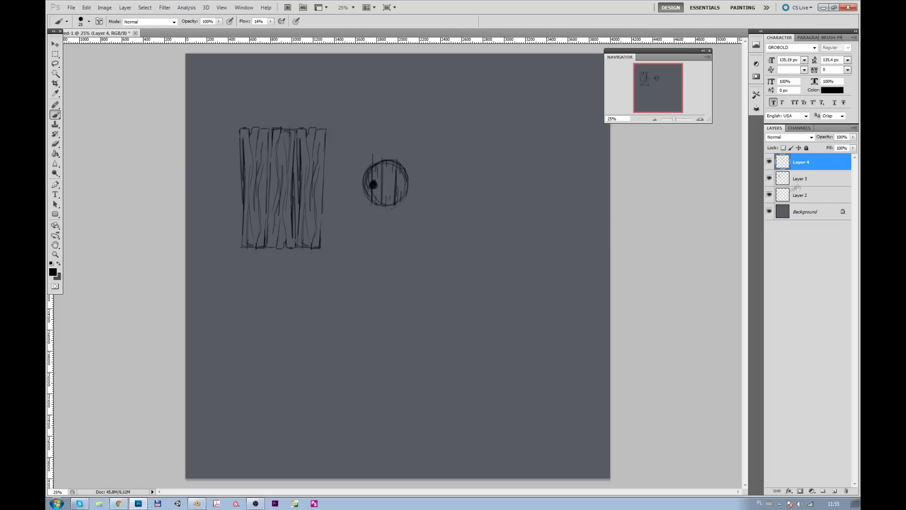
Step: Delete the unused empty layer and squash the board and circle vertically
key(shift+alt+bracketleft)
key(ctrl+t)
mouse_move(363, 257)
mouse_down()
mouse_move(363, 226)
mouse_move(419, 300)
mouse_up()
key(Return)
Step: Duplicate the circle as the barrel bottom and join both circles into a barrel outline
key(b)
key(ctrl+shift+alt+n)
mouse_move(411, 238)
mouse_down()
mouse_move(400, 273)
mouse_move(408, 305)
mouse_up()
drag(446, 239, 449, 297)
drag(453, 250, 454, 295)
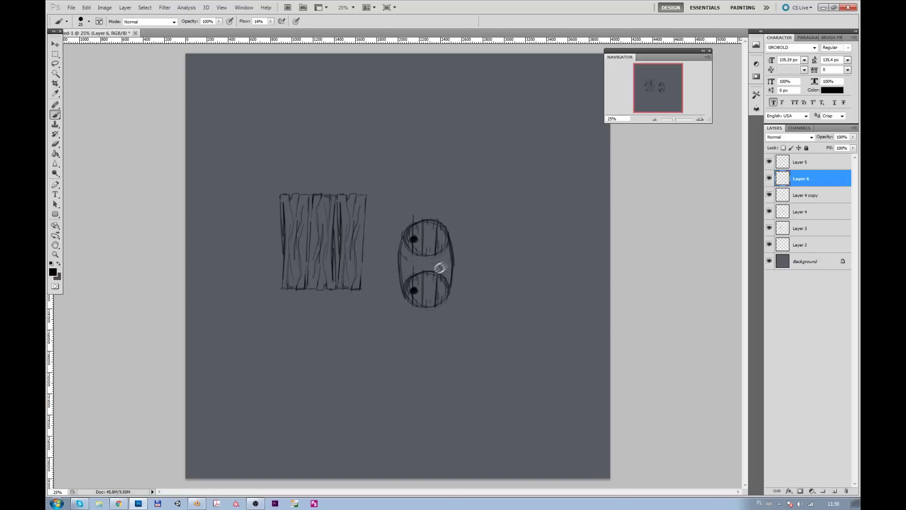
Step: Add a middle band, grey body shading, and dark upper and lower hoops to the barrel
mouse_move(400, 257)
mouse_down()
mouse_move(451, 259)
mouse_move(452, 267)
mouse_move(414, 261)
mouse_move(422, 302)
mouse_move(451, 264)
mouse_move(429, 265)
mouse_move(429, 295)
mouse_up()
alt+click(406, 254)
drag(409, 262, 413, 293)
alt+click(414, 239)
drag(401, 255, 450, 255)
mouse_move(400, 289)
mouse_down()
mouse_move(453, 279)
mouse_move(408, 296)
mouse_move(456, 280)
mouse_move(447, 275)
mouse_up()
Step: Shade the inside of the barrel top with greys sampled from the canvas
alt+click(448, 272)
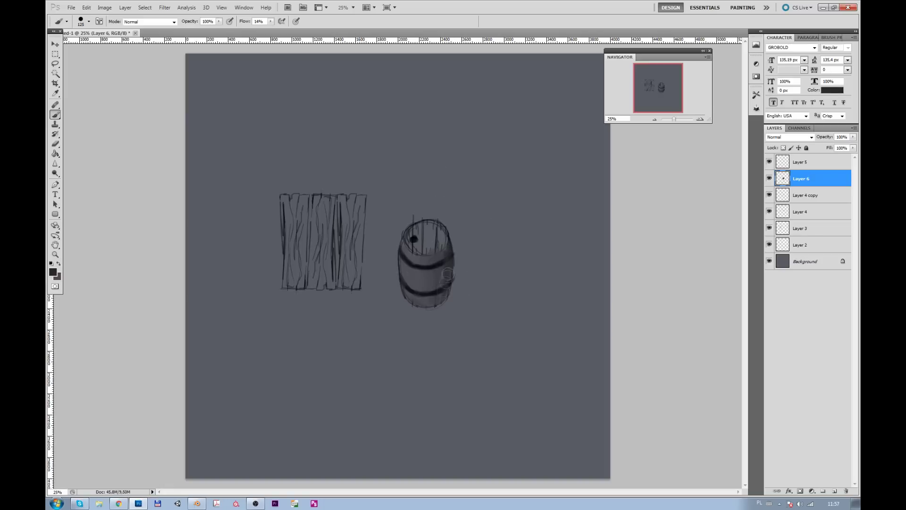
mouse_move(415, 234)
mouse_down()
mouse_move(437, 245)
mouse_move(415, 226)
mouse_move(432, 246)
mouse_move(430, 238)
mouse_up()
alt+click(425, 260)
alt+click(424, 262)
alt+click(410, 228)
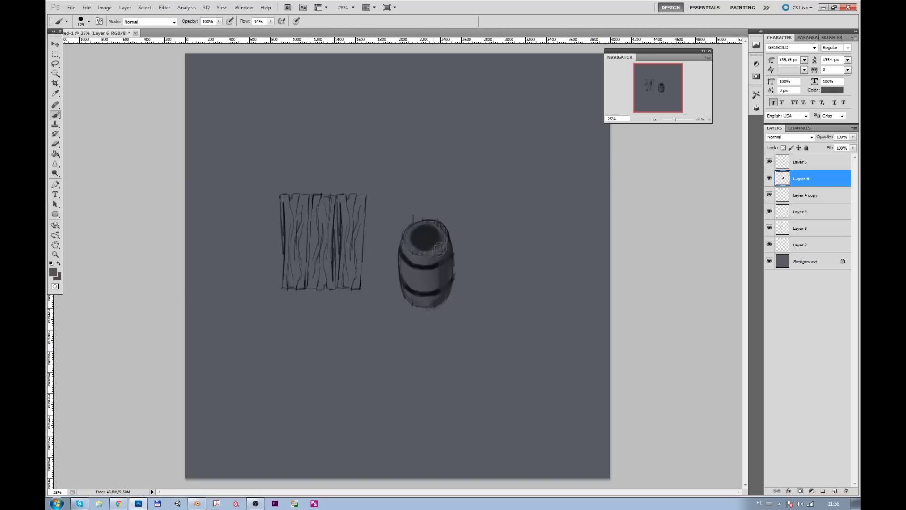
mouse_move(422, 236)
mouse_down()
mouse_move(430, 234)
mouse_move(436, 255)
mouse_move(420, 232)
mouse_move(439, 236)
mouse_move(413, 296)
mouse_up()
Step: Paint dark staves and extra rim shading on the barrel with a smaller near-black brush
key(bracketleft)
key(bracketleft)
key(bracketleft)
alt+click(419, 269)
drag(419, 257, 434, 307)
drag(448, 255, 451, 297)
drag(441, 239, 453, 257)
drag(415, 224, 425, 265)
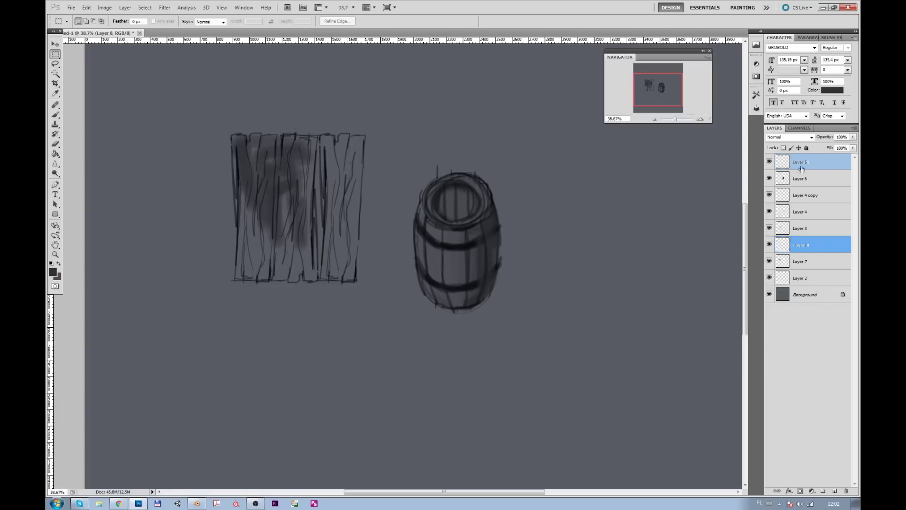
click(800, 169)
Step: Brush a leg post down from the bottom of the sign
key(b)
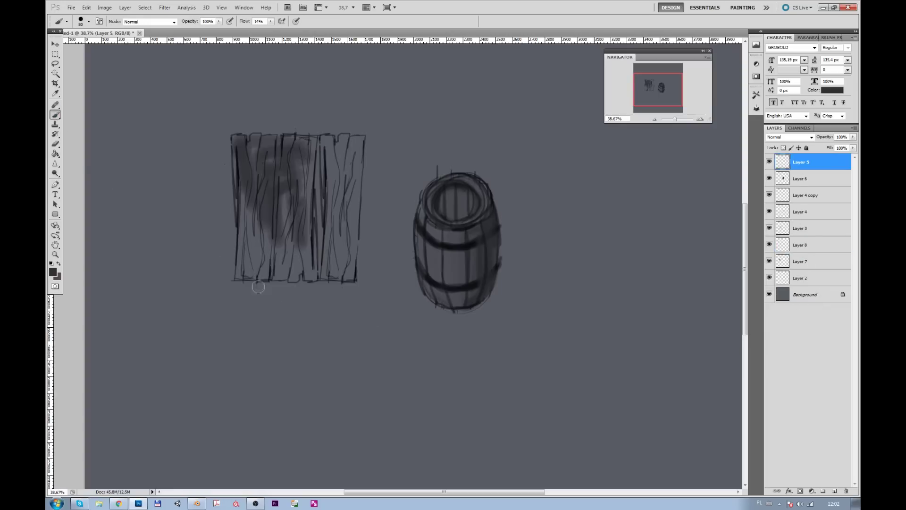
mouse_move(245, 282)
mouse_down()
mouse_move(246, 344)
mouse_move(257, 340)
mouse_up()
mouse_move(244, 283)
mouse_down()
mouse_move(250, 346)
mouse_move(259, 282)
mouse_move(255, 349)
mouse_up()
Step: Draw a black crossbar along the sign's bottom edge with a smaller brush
click(53, 273)
click(614, 420)
key(Return)
key(bracketleft)
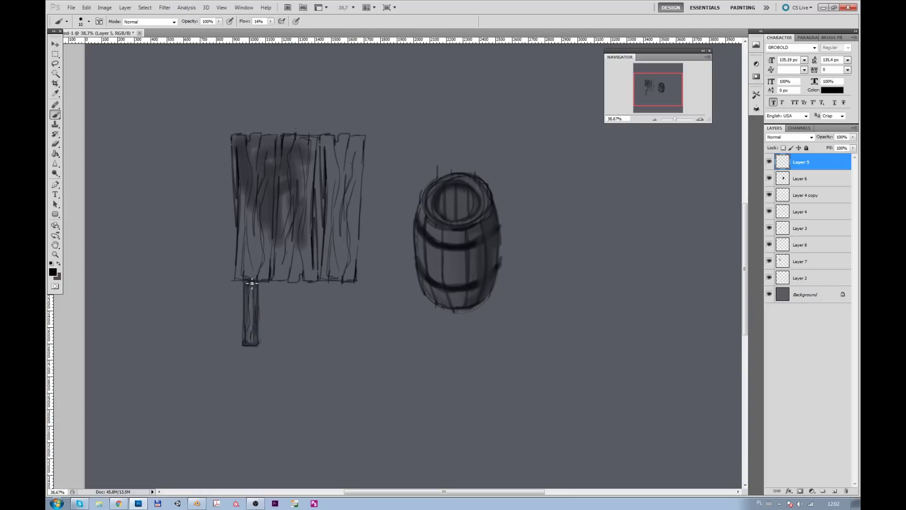
drag(236, 288, 356, 287)
Step: Add dark edge and wavy grain strokes across the sign's planks
mouse_move(324, 165)
mouse_down()
mouse_move(326, 289)
mouse_move(278, 138)
mouse_move(274, 281)
mouse_move(296, 241)
mouse_up()
drag(295, 290, 305, 195)
mouse_move(330, 286)
mouse_down()
mouse_move(339, 143)
mouse_move(344, 282)
mouse_up()
drag(357, 236, 363, 136)
drag(259, 137, 257, 189)
mouse_move(276, 134)
mouse_down()
mouse_move(279, 231)
mouse_move(257, 274)
mouse_move(248, 215)
mouse_up()
mouse_move(249, 181)
mouse_down()
mouse_move(255, 286)
mouse_move(270, 276)
mouse_move(357, 286)
mouse_up()
Step: Darken the sign's bottom bar using sampled dark greys
alt+click(255, 286)
alt+click(348, 288)
alt+click(320, 271)
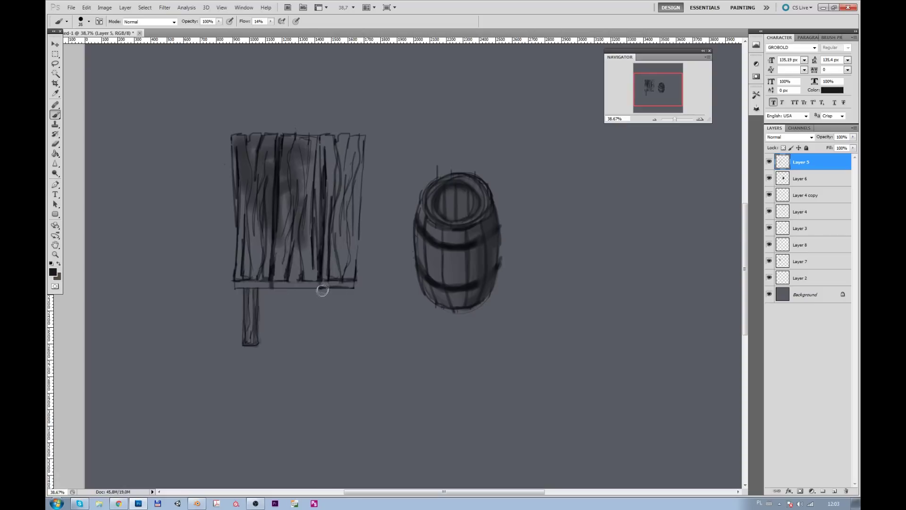
drag(238, 286, 359, 286)
drag(252, 286, 354, 286)
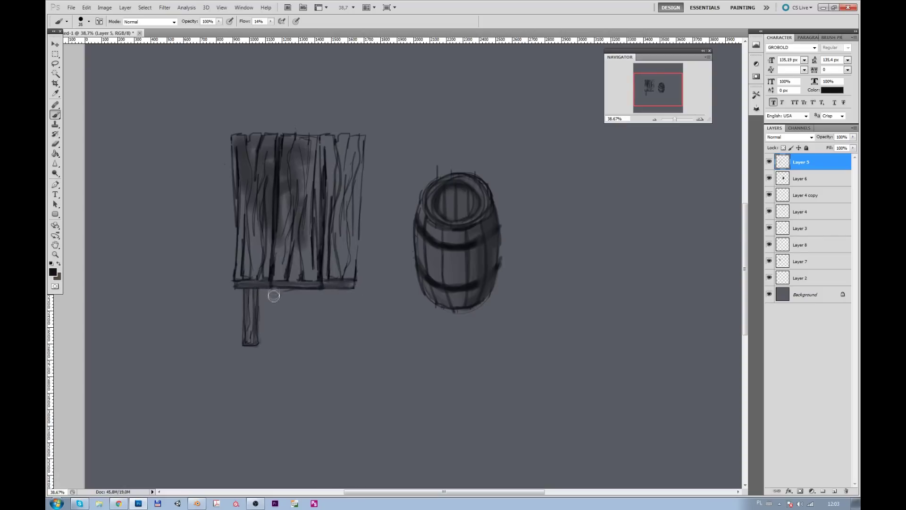
Step: Copy the leg to the sign's right side and merge it into the sign layer
key(m)
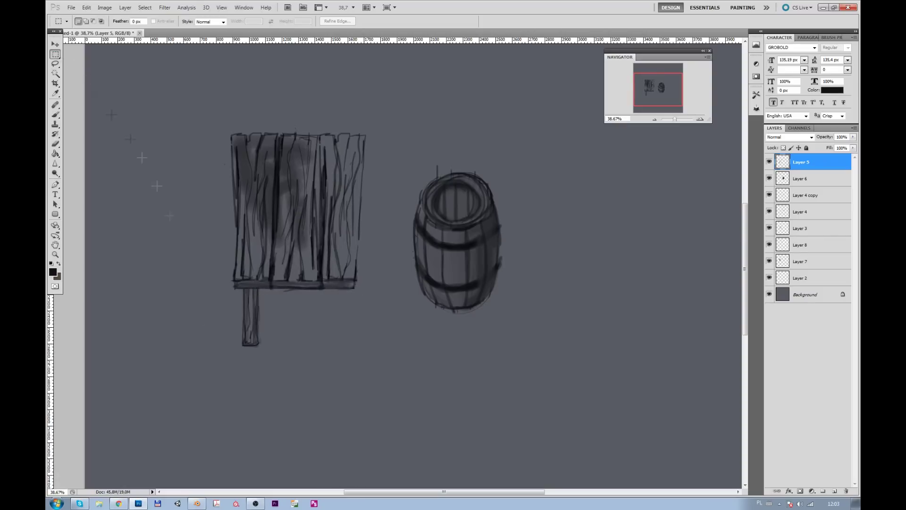
key(ctrl+j)
key(v)
drag(265, 295, 346, 295)
key(b)
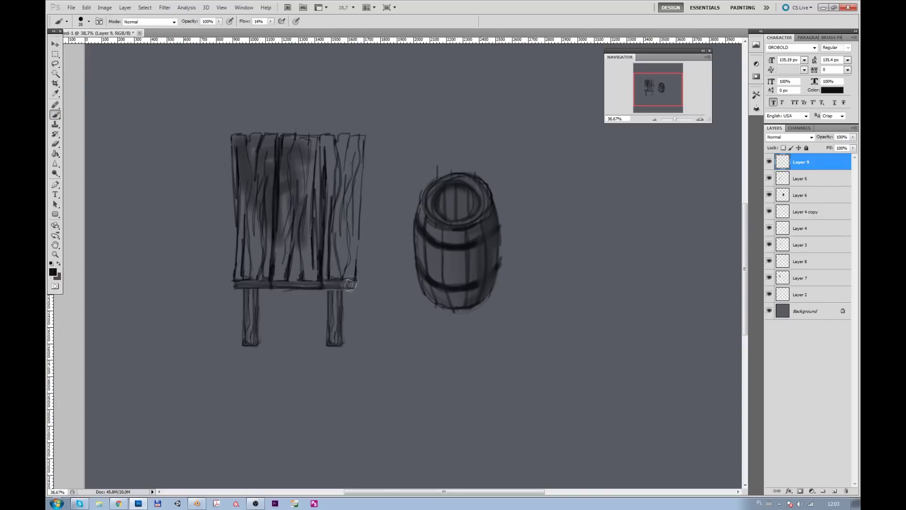
key(ctrl+e)
Step: Marquee a rectangle behind the sign on a new layer just above the Background
drag(340, 293, 257, 280)
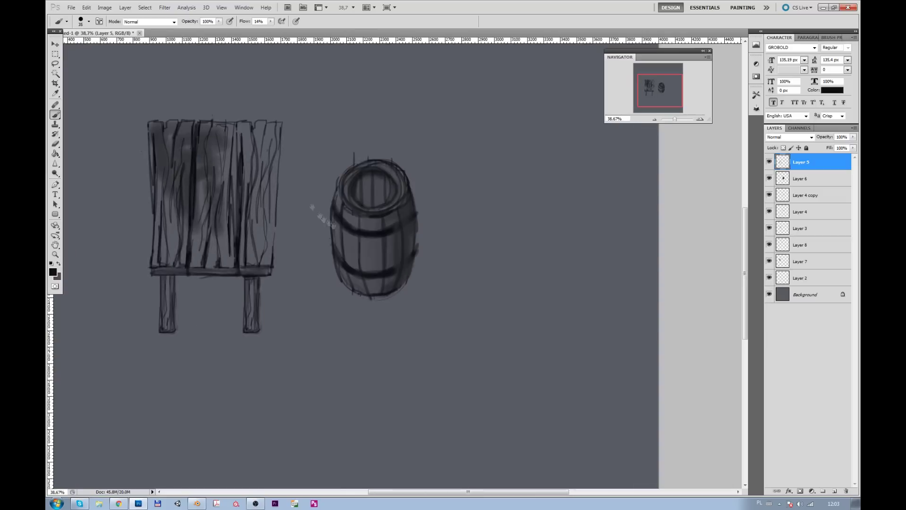
key(m)
drag(267, 336, 276, 347)
click(804, 294)
click(834, 491)
right_click(260, 273)
right_click(404, 281)
key(Escape)
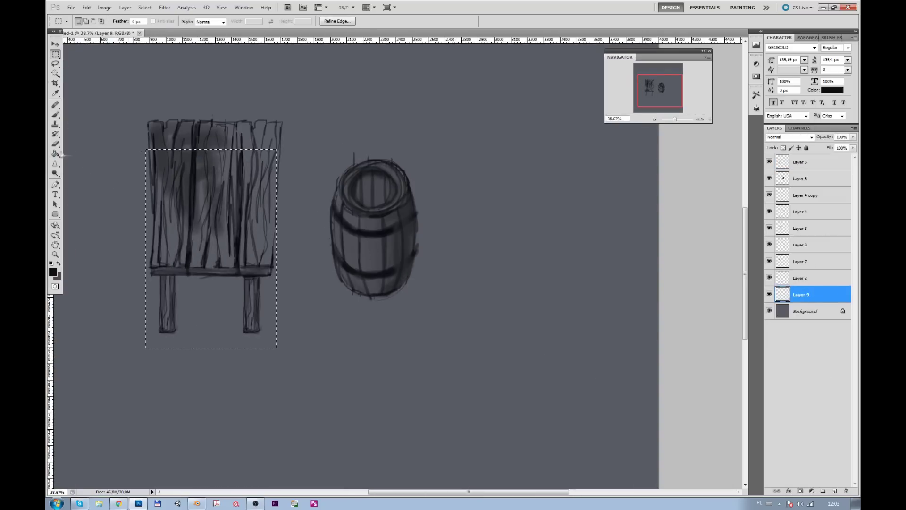
Step: Fill the rectangle black, apply Gaussian Blur, and fade the sign shadow to 21% opacity
key(alt+BackSpace)
click(165, 7)
click(278, 116)
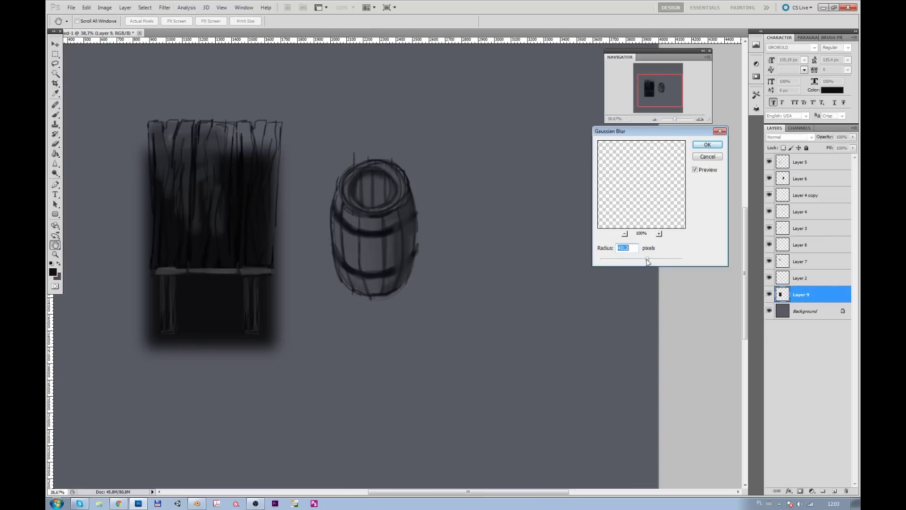
key(Return)
drag(852, 137, 818, 146)
Step: Make a blurred black elliptical shadow under the barrel at 54% opacity
right_click(55, 54)
click(85, 63)
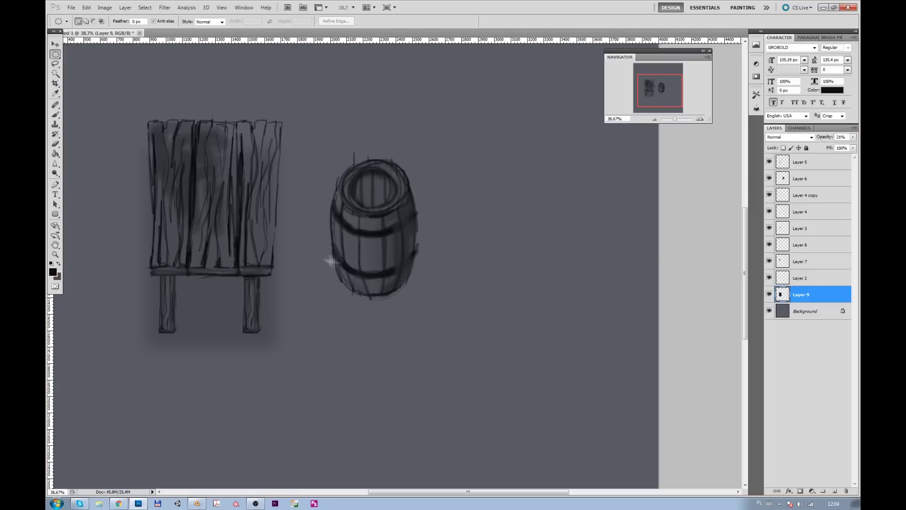
key(ctrl+shift+alt+n)
key(alt+BackSpace)
key(ctrl+d)
key(v)
key(ctrl+f)
drag(853, 137, 831, 145)
drag(676, 119, 674, 121)
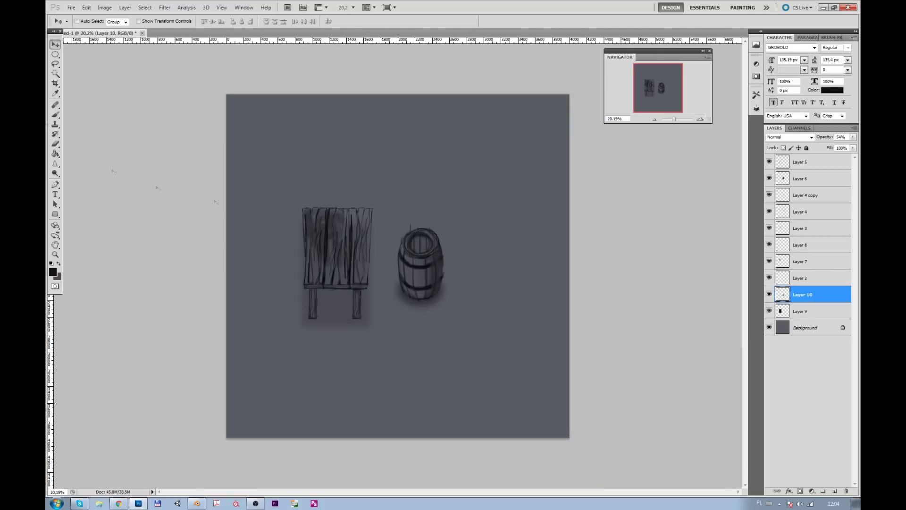
Step: Duplicate the sign's shadow layer and shrink the copy into a tighter shadow
key(alt+bracketleft)
key(ctrl+j)
key(ctrl+t)
drag(376, 273, 368, 273)
drag(334, 334, 336, 320)
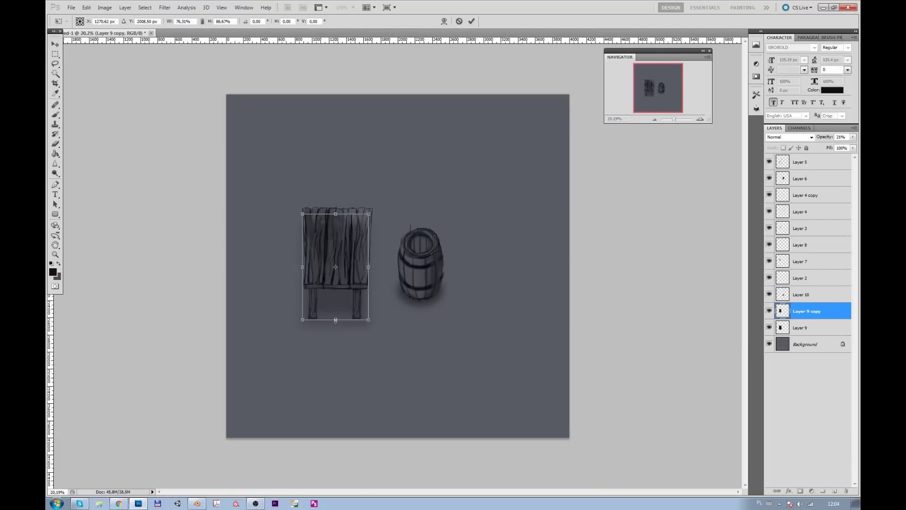
key(Return)
Step: Select a strip under the legs and draw a dark gradient on a new layer
scroll(328, 269, up, 3)
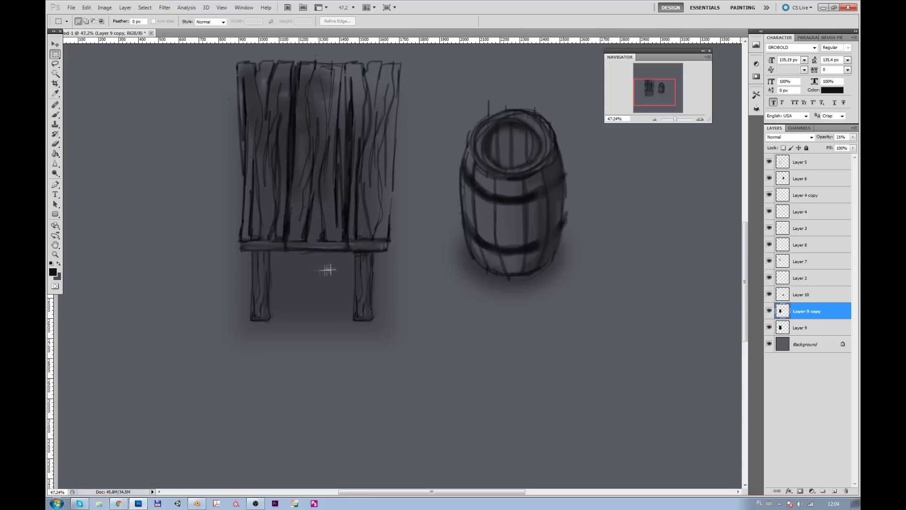
drag(243, 314, 382, 325)
click(835, 491)
key(g)
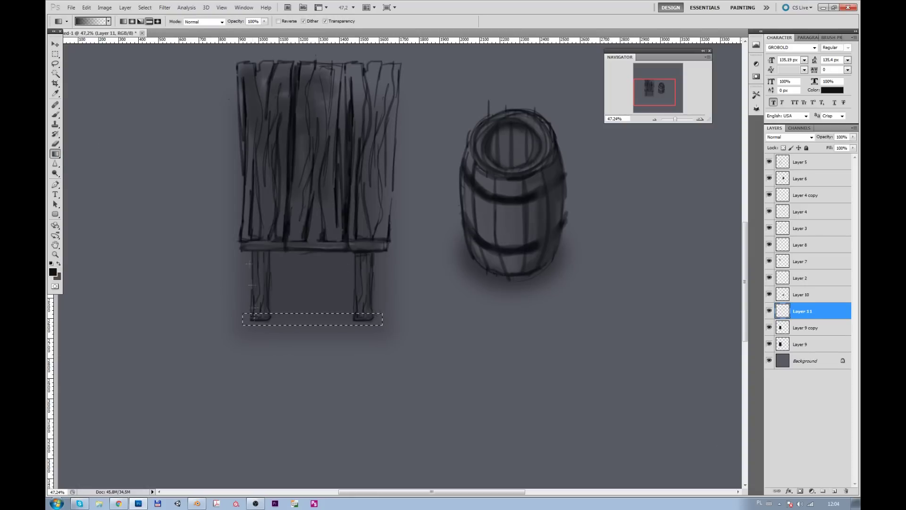
drag(260, 323, 372, 320)
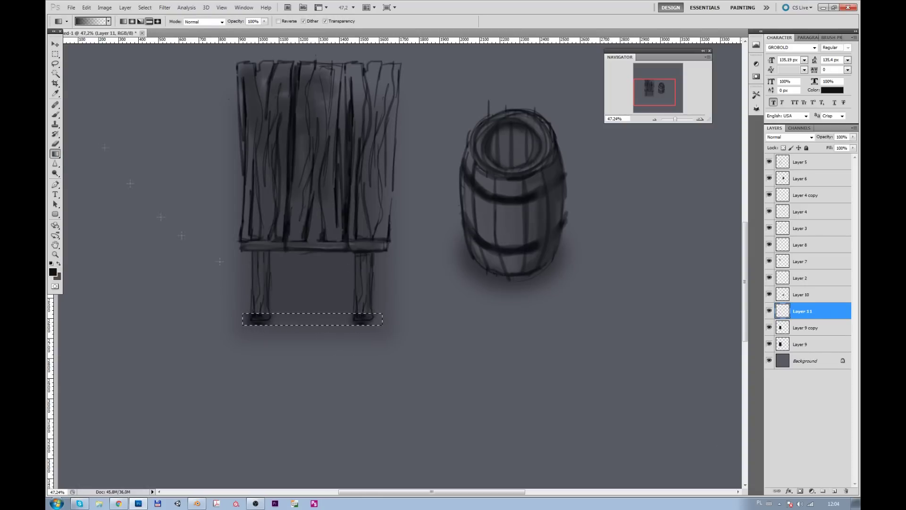
Step: Transform the leg shadow and apply Filter > Blur > Gaussian Blur to it
key(ctrl+t)
key(Return)
key(v)
click(165, 8)
click(278, 116)
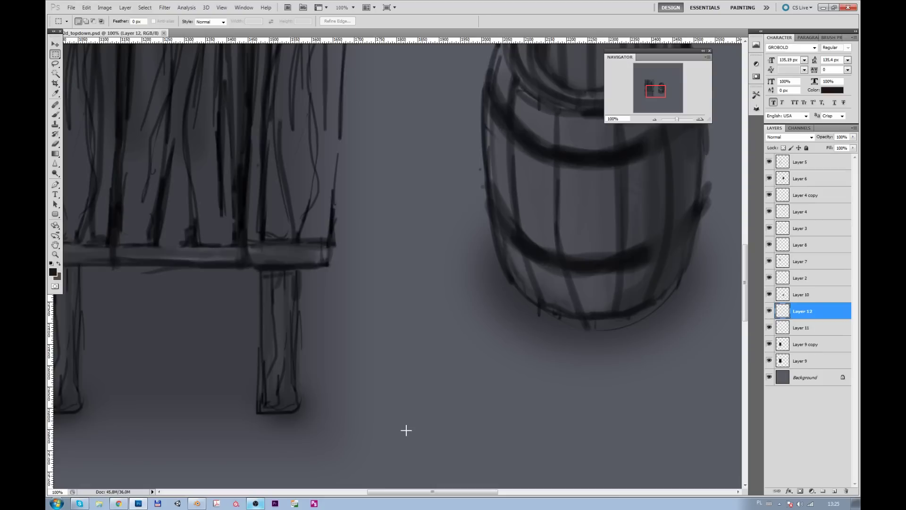
Step: With the Move tool, merge the board's Layer 3 into Layer 5
drag(677, 119, 676, 119)
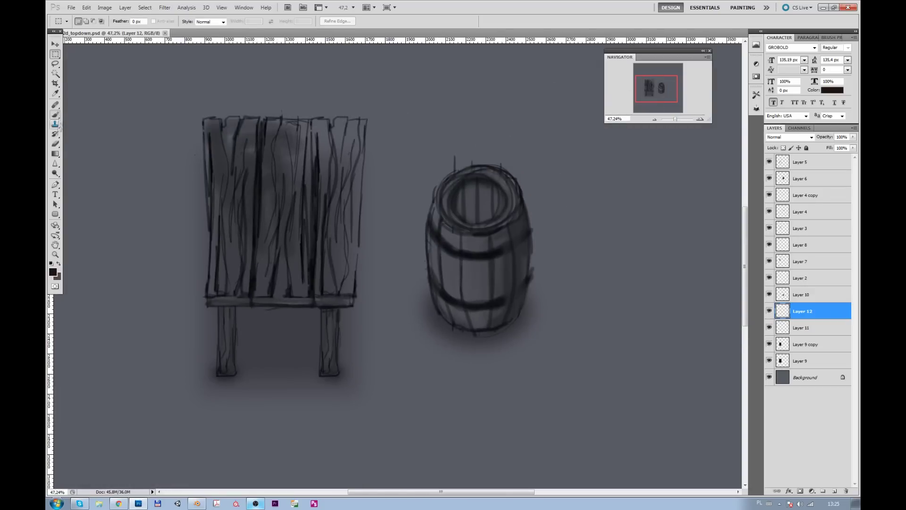
click(55, 114)
click(53, 272)
key(Escape)
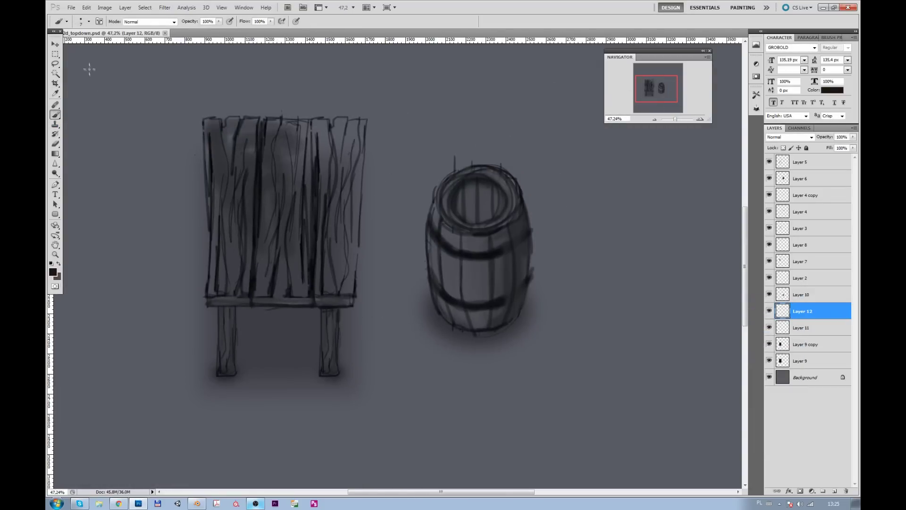
click(55, 43)
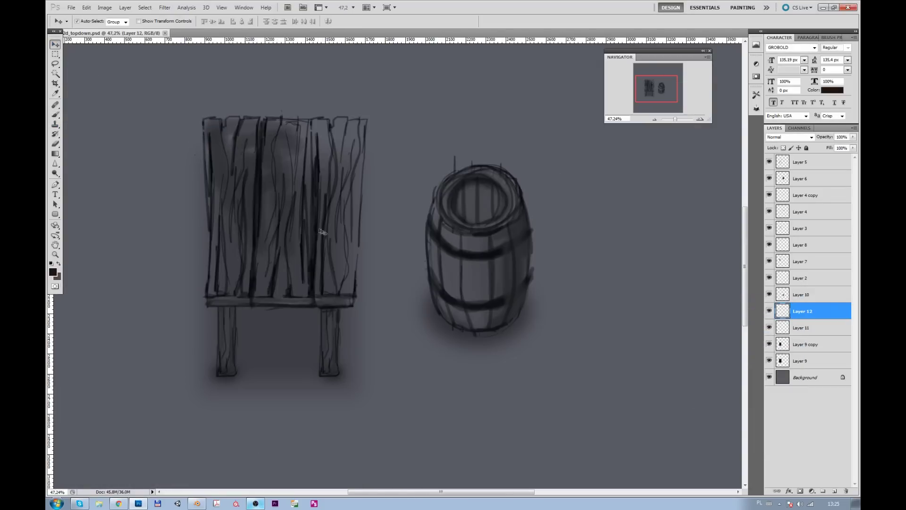
click(321, 231)
shift+click(339, 293)
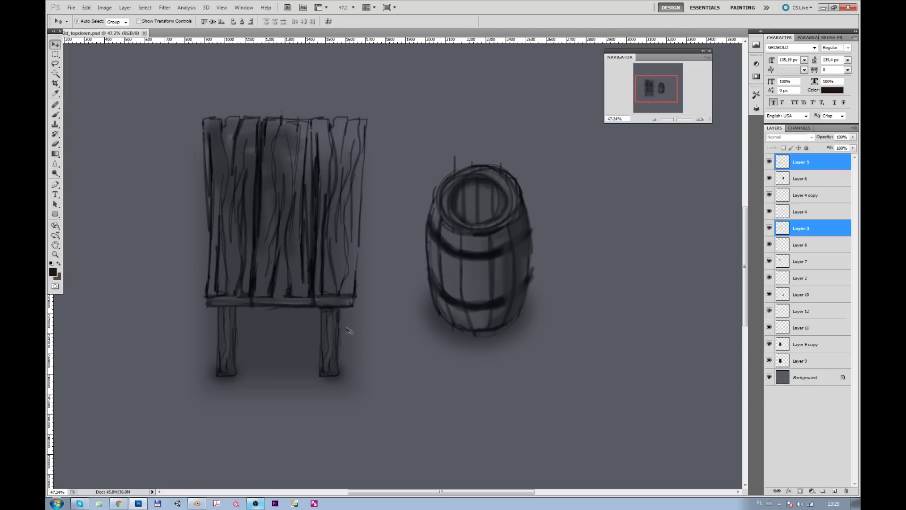
key(ctrl+e)
Step: Merge Layer 5 into Layer 6, then add Layer 4 copy so the sketch is one layer
click(778, 181)
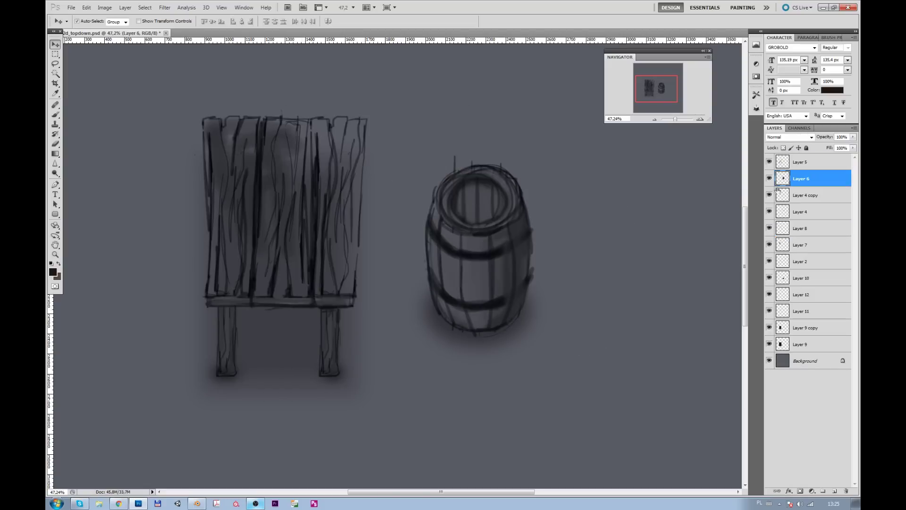
click(782, 164)
key(ctrl+e)
click(769, 179)
key(ctrl+e)
key(ctrl+e)
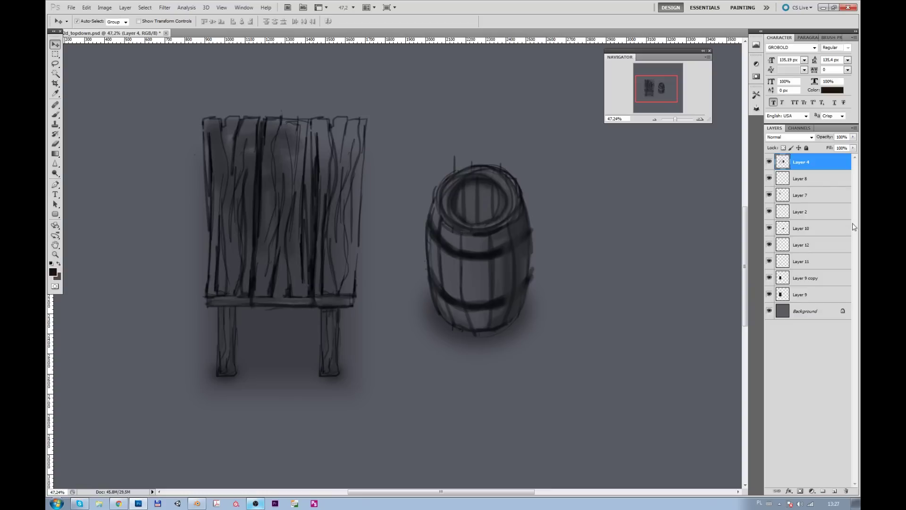
Step: Open the Layer Style dialog for Layer 4 by double-clicking it
double_click(823, 162)
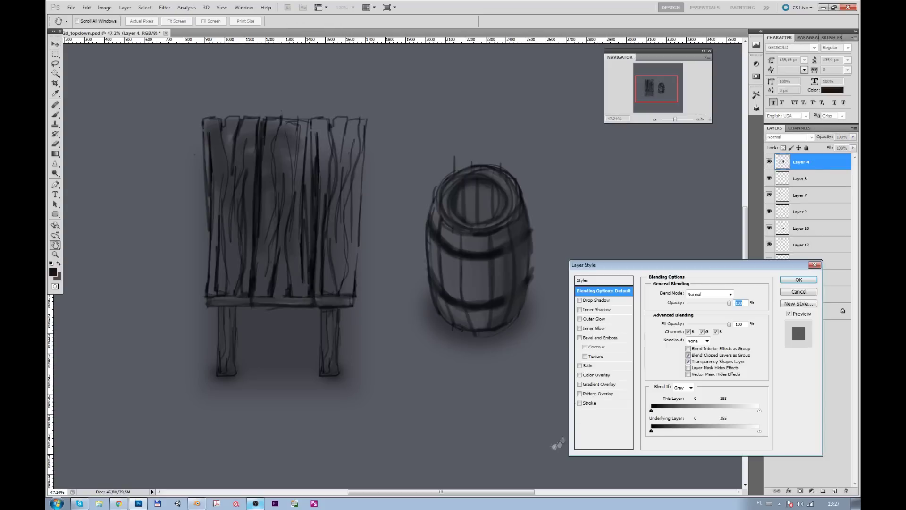
Step: Give Layer 4 a brown Color Overlay and apply it
click(594, 375)
click(734, 293)
drag(640, 380, 631, 401)
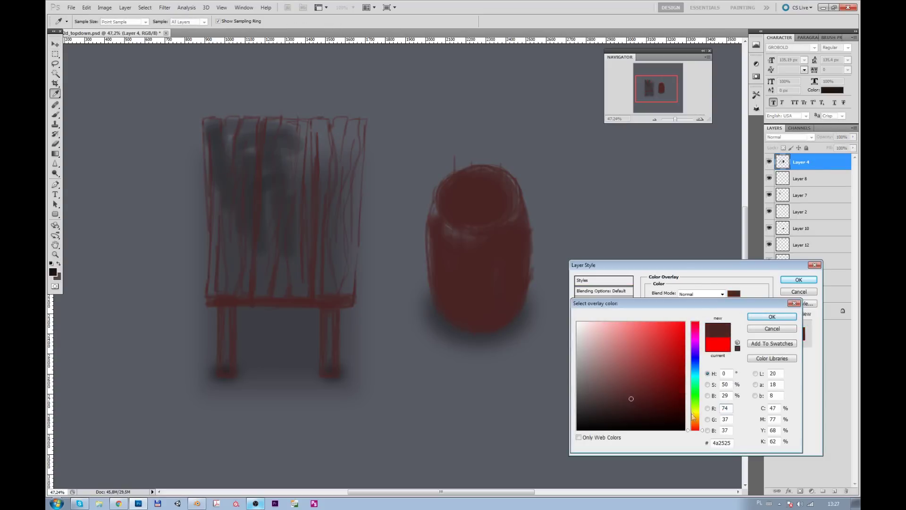
drag(694, 407, 694, 423)
click(630, 401)
key(Return)
key(Return)
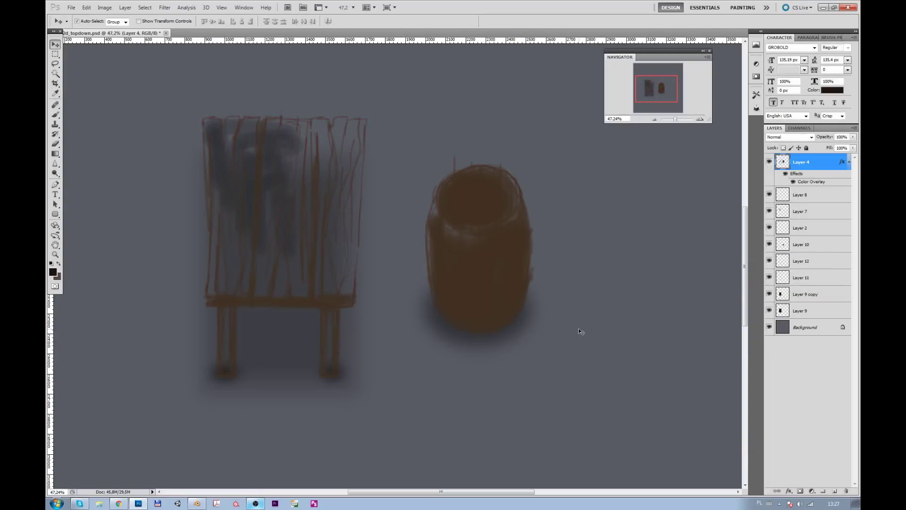
Step: Add a new empty layer above Layer 8 and ready an enlarged brush
click(826, 194)
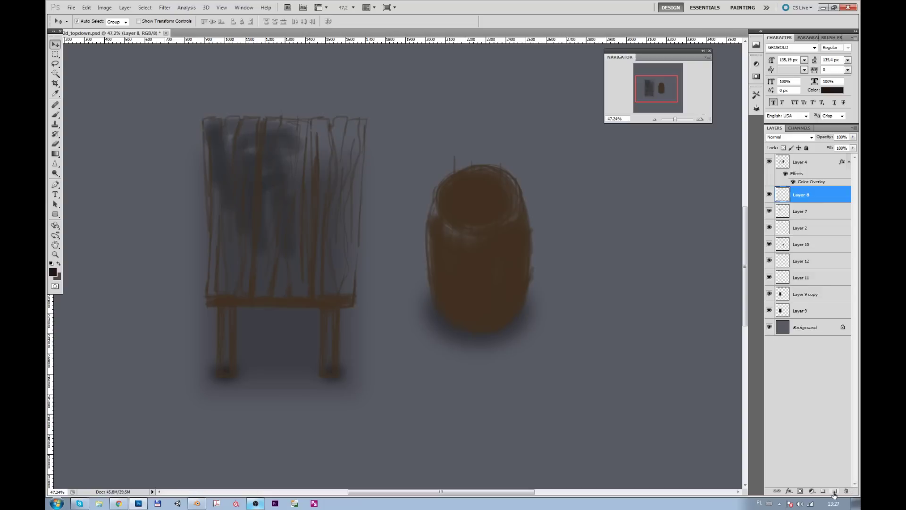
click(834, 491)
key(b)
key(bracketright)
click(52, 272)
Step: Paint dark brown over the board's left half, right leg and left edge
key(Return)
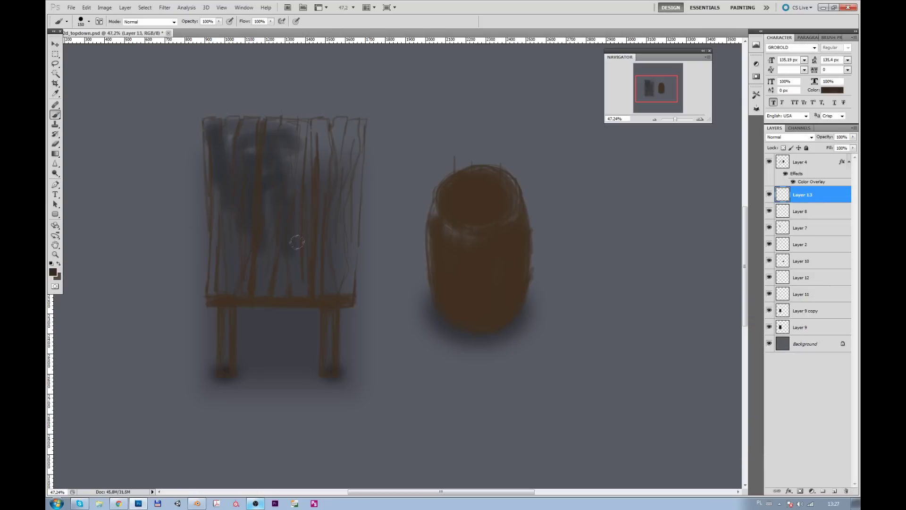
mouse_move(276, 202)
mouse_down()
mouse_move(238, 292)
mouse_move(207, 291)
mouse_move(222, 307)
mouse_up()
mouse_move(326, 338)
mouse_down()
mouse_move(323, 317)
mouse_move(298, 291)
mouse_move(241, 296)
mouse_up()
key(bracketright)
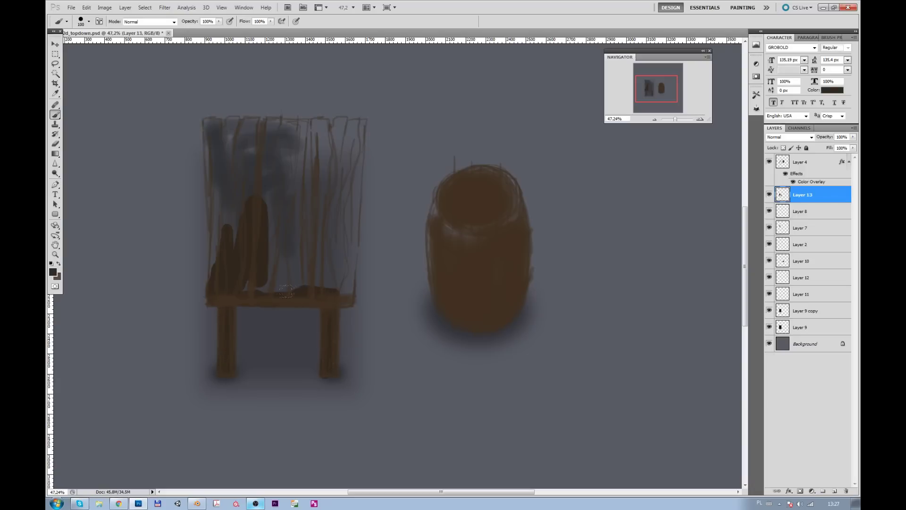
drag(323, 297, 280, 288)
key(ctrl+z)
drag(212, 254, 214, 227)
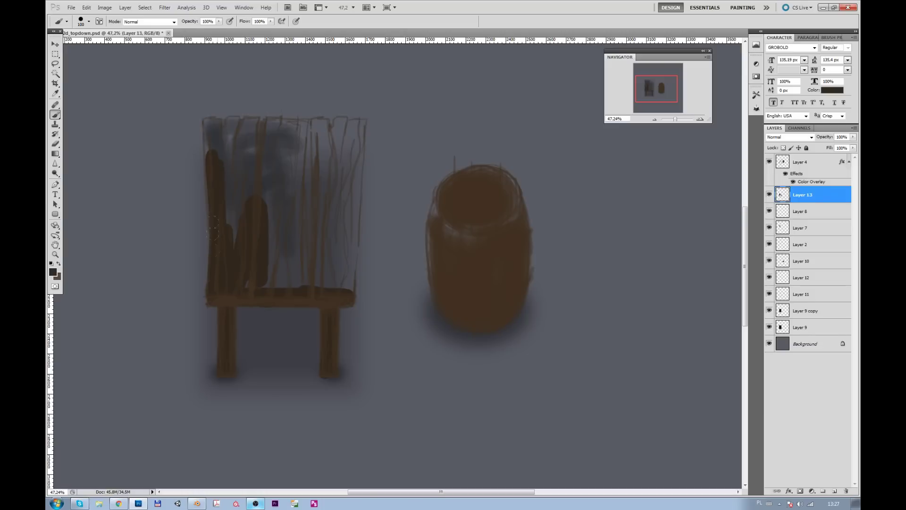
mouse_move(209, 156)
mouse_down()
mouse_move(206, 147)
mouse_move(228, 209)
mouse_up()
Step: Fill the remaining board planks and the barrel's left edge with dark brown
mouse_move(234, 154)
mouse_down()
mouse_move(219, 135)
mouse_move(244, 117)
mouse_move(234, 227)
mouse_up()
drag(264, 151, 255, 198)
mouse_move(264, 283)
mouse_down()
mouse_move(330, 222)
mouse_move(345, 281)
mouse_move(347, 230)
mouse_up()
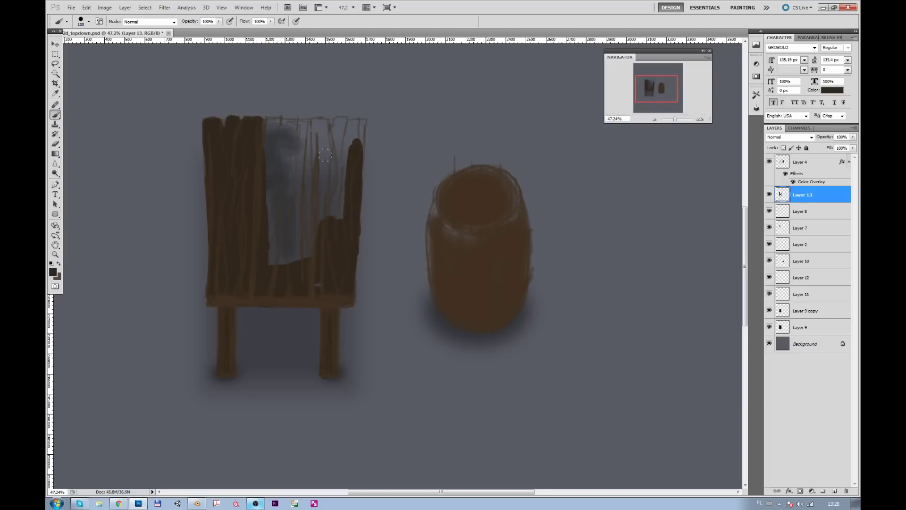
drag(359, 142, 359, 122)
mouse_move(330, 164)
mouse_down()
mouse_move(310, 241)
mouse_move(318, 273)
mouse_move(263, 123)
mouse_up()
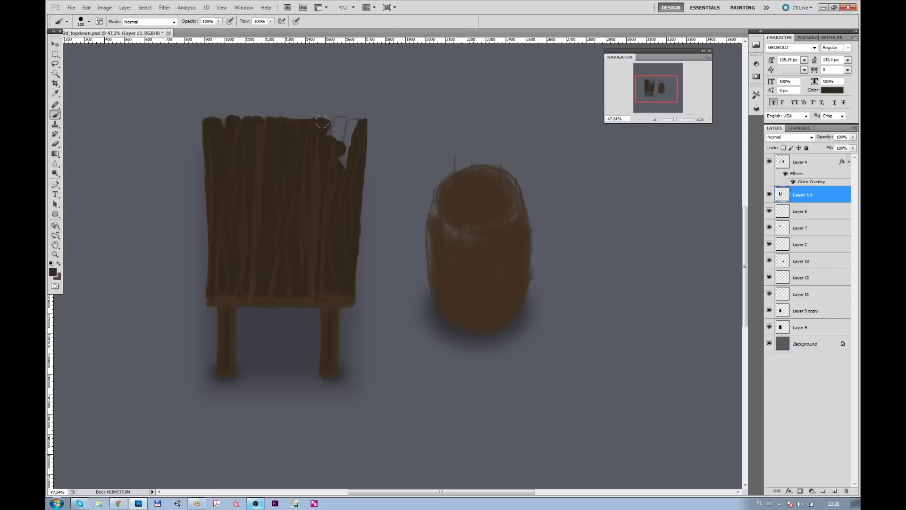
drag(337, 117, 340, 161)
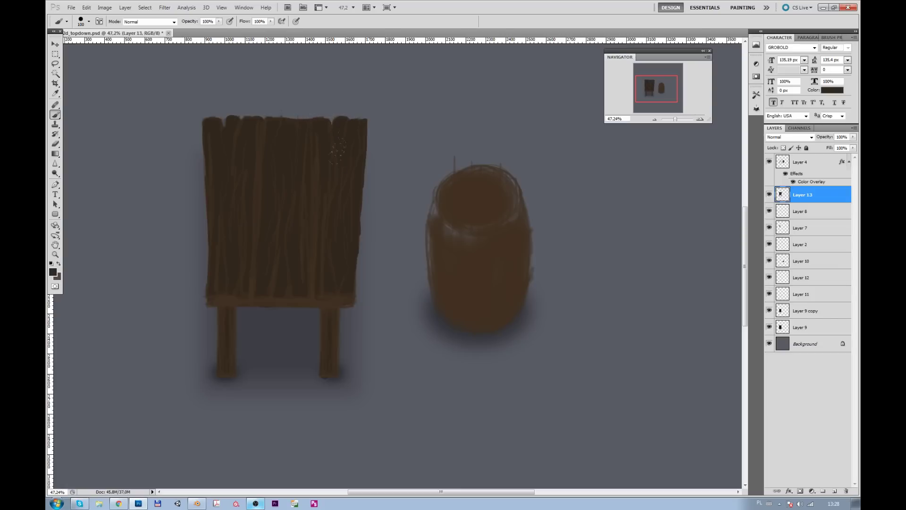
drag(435, 226, 435, 279)
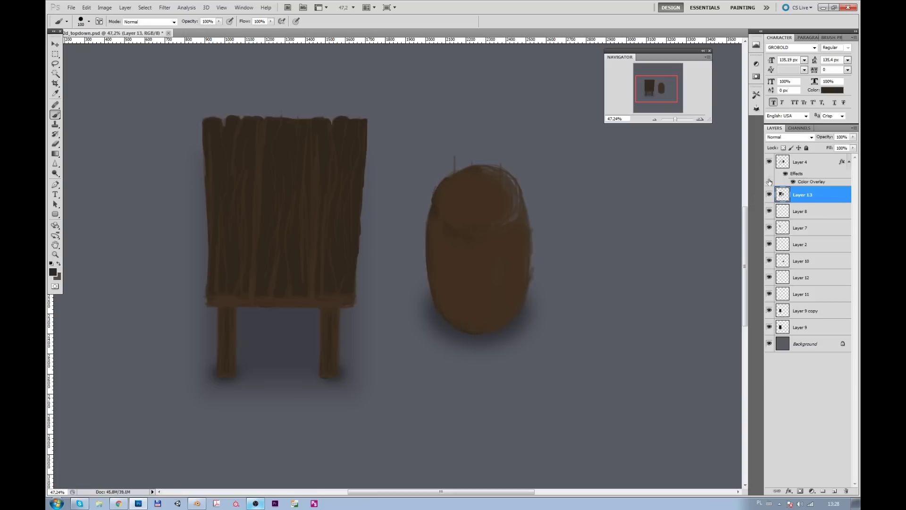
Step: Merge the brown paint into Layer 4 and delete the barrel's right half
click(792, 165)
ctrl+click(802, 196)
key(ctrl+e)
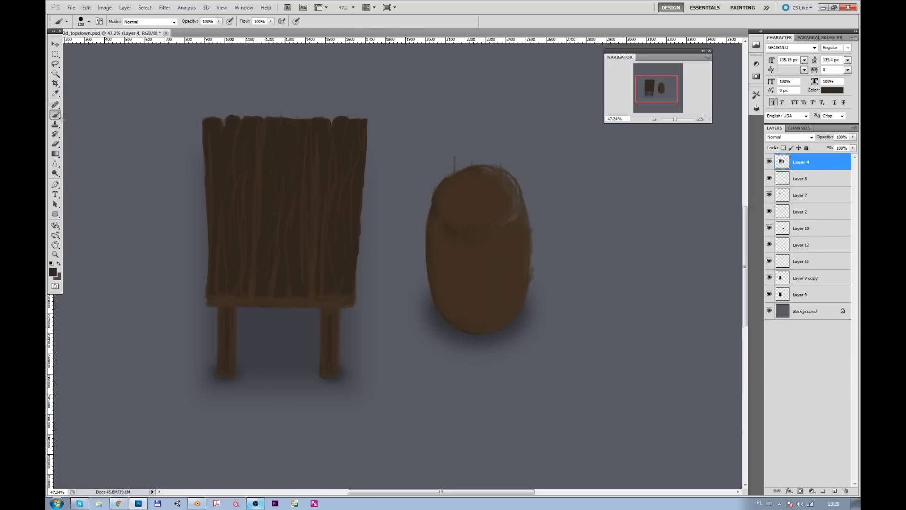
key(m)
drag(496, 179, 618, 374)
key(Delete)
drag(541, 394, 417, 143)
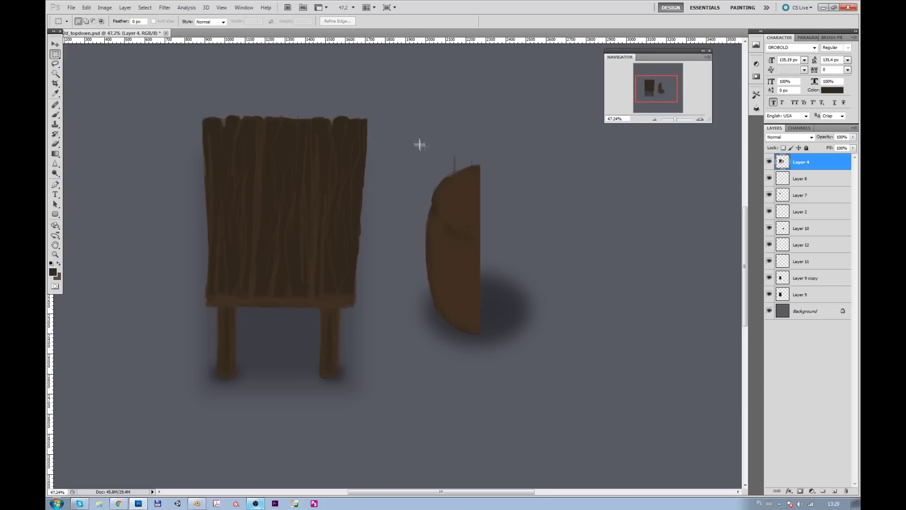
Step: Trace the half barrel with the Pen tool and cut it onto a new layer
key(ctrl+d)
click(55, 184)
drag(432, 203, 418, 248)
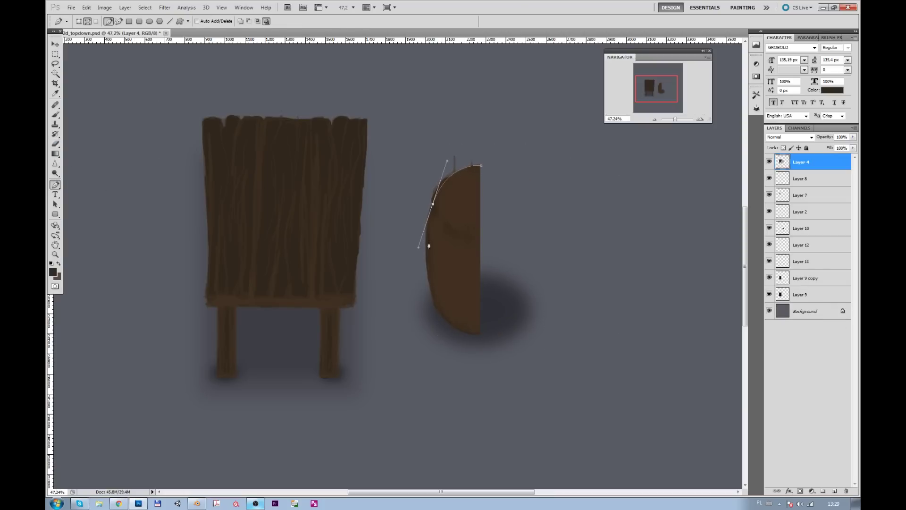
click(437, 307)
click(445, 328)
mouse_move(514, 319)
mouse_down()
mouse_move(581, 303)
mouse_move(542, 291)
mouse_up()
click(481, 165)
right_click(488, 217)
click(535, 257)
Step: Duplicate the half barrel, flip the copy horizontally and merge into one whole barrel
key(v)
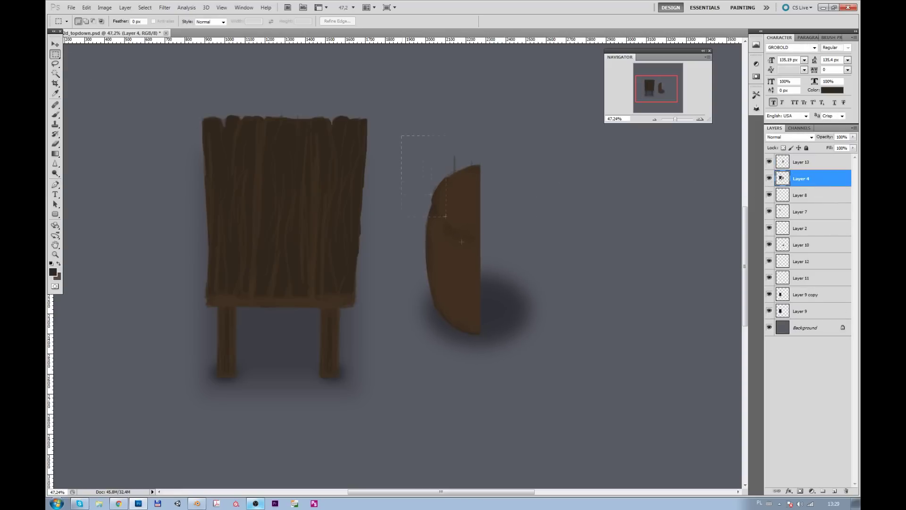
key(ctrl+j)
click(86, 7)
click(217, 269)
key(ctrl+e)
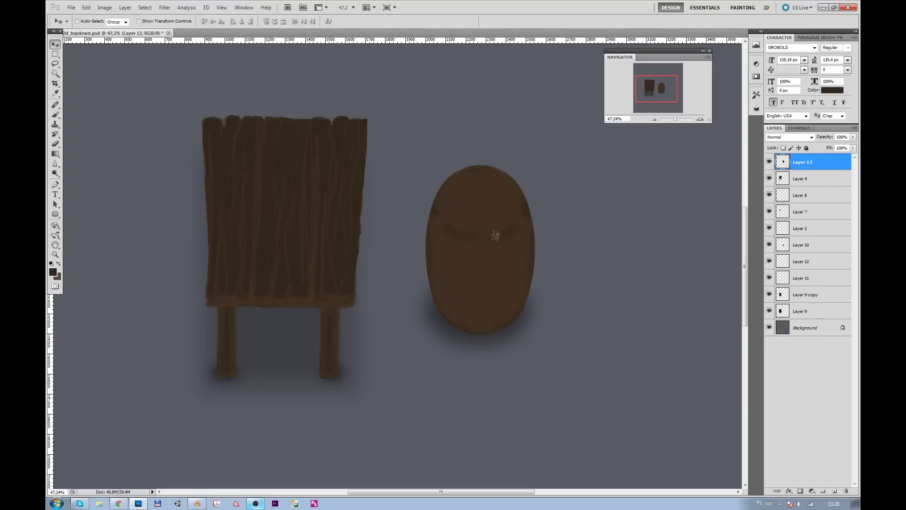
Step: Erase the barrel's rough upper-left edge and save the document
key(e)
drag(433, 195, 428, 258)
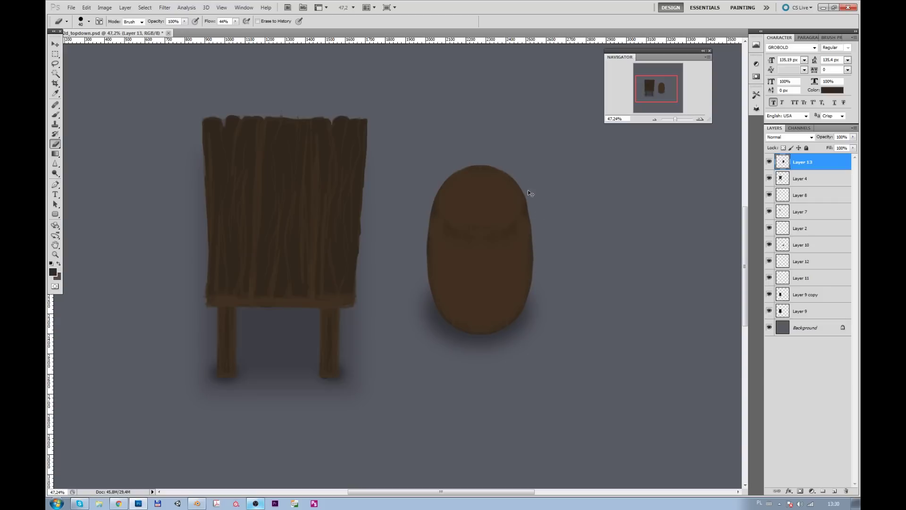
key(ctrl+s)
Step: Brush soft texture onto the board on Layer 4 and lower the flow to 9%
key(b)
click(773, 182)
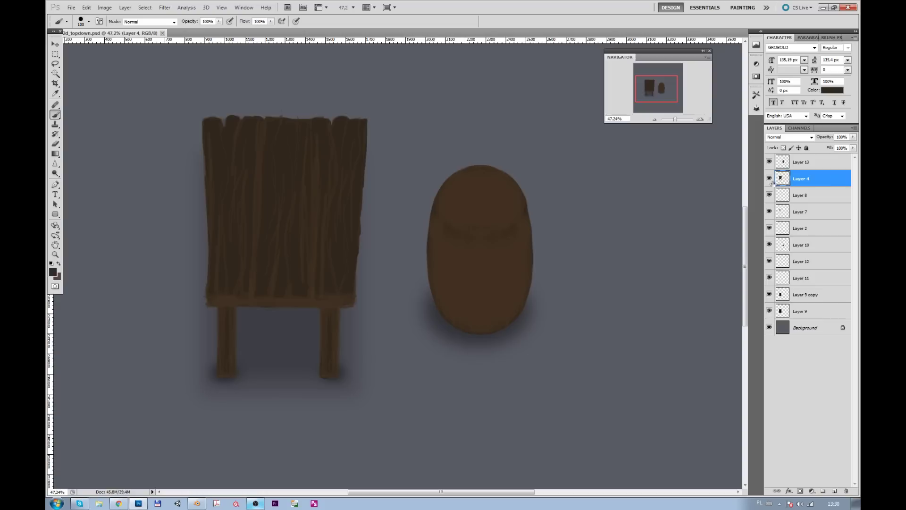
drag(333, 259, 283, 229)
key(shift+0)
key(shift+9)
Step: Add a new layer and pick a darker brown for painting
click(835, 490)
click(53, 271)
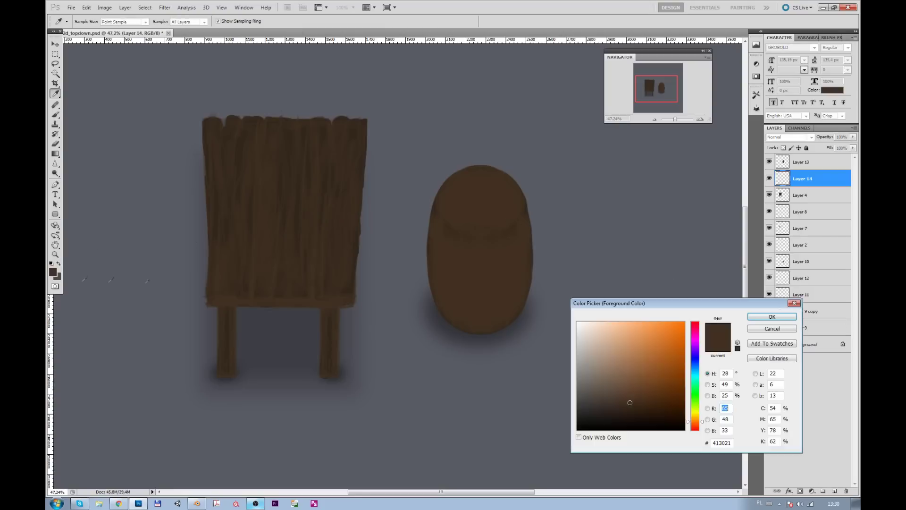
click(634, 413)
key(Return)
key(b)
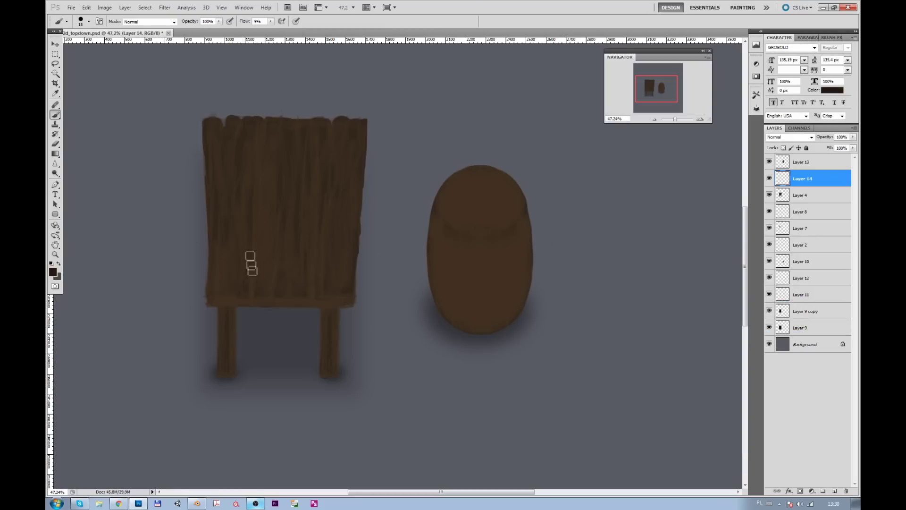
Step: Paint plank seams on the board at 15% flow and darken its bottom edge
drag(255, 286, 265, 128)
drag(271, 22, 275, 32)
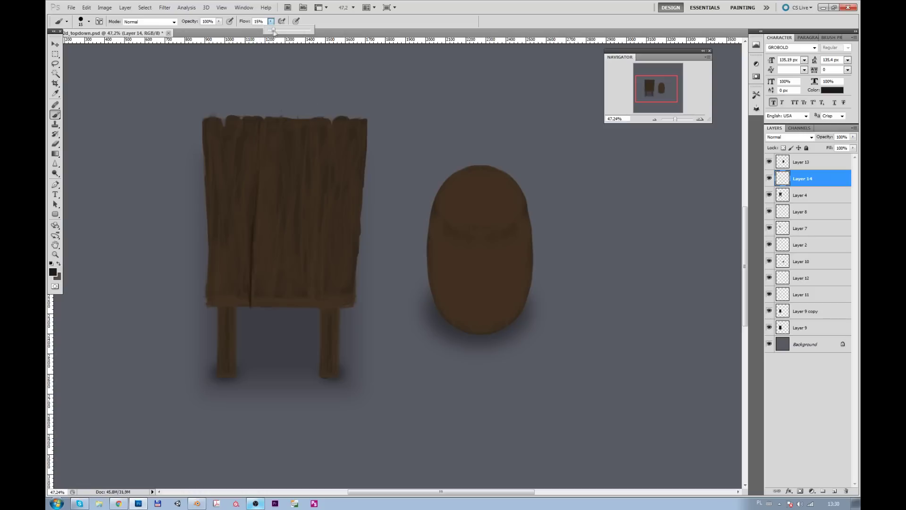
key(bracketright)
drag(263, 167, 259, 263)
mouse_move(318, 143)
mouse_down()
mouse_move(318, 302)
mouse_move(314, 152)
mouse_move(324, 122)
mouse_up()
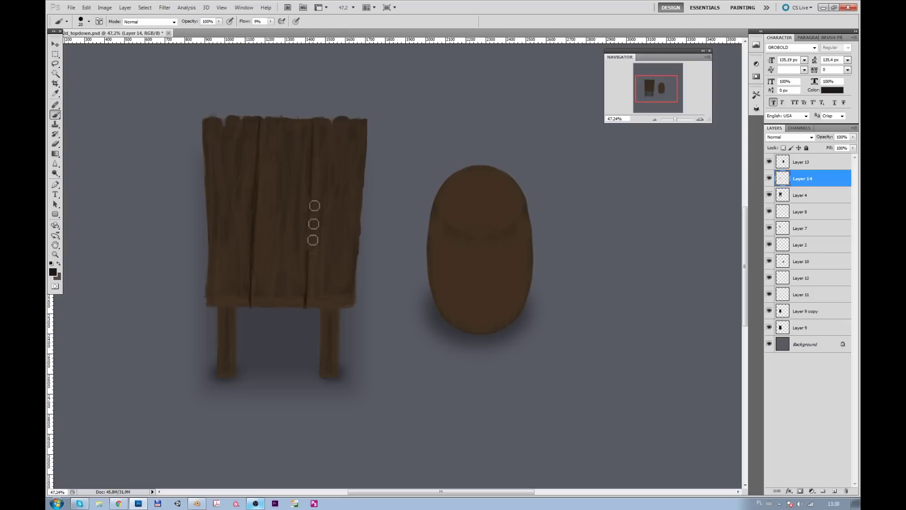
key(bracketright)
alt+click(342, 299)
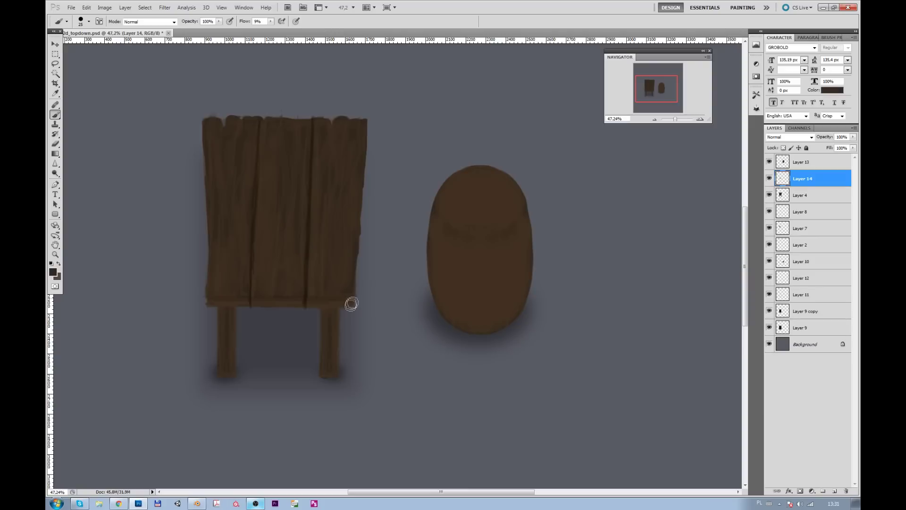
mouse_move(264, 305)
mouse_down()
mouse_move(305, 300)
mouse_move(312, 310)
mouse_move(211, 308)
mouse_move(357, 302)
mouse_up()
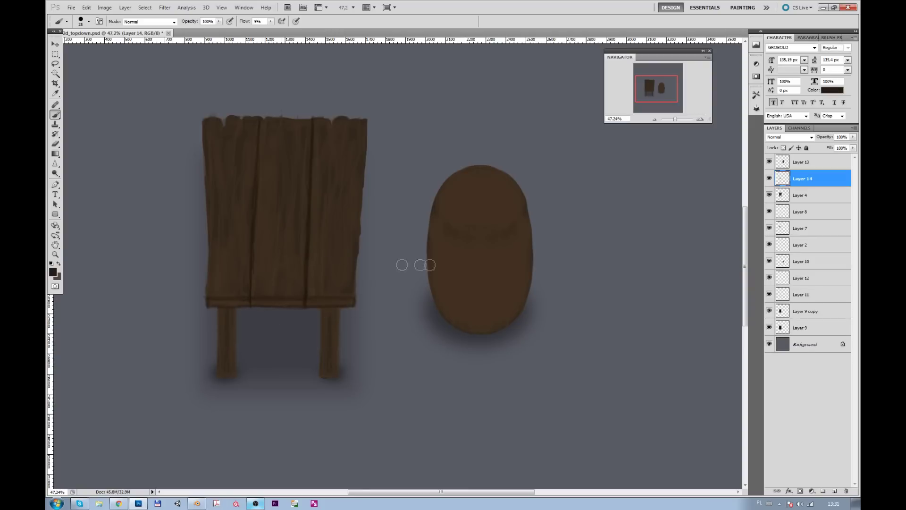
Step: Move Layer 14 to the top, paint barrel staves and rim lines, and ellipse-select the barrel top
key(ctrl+bracketright)
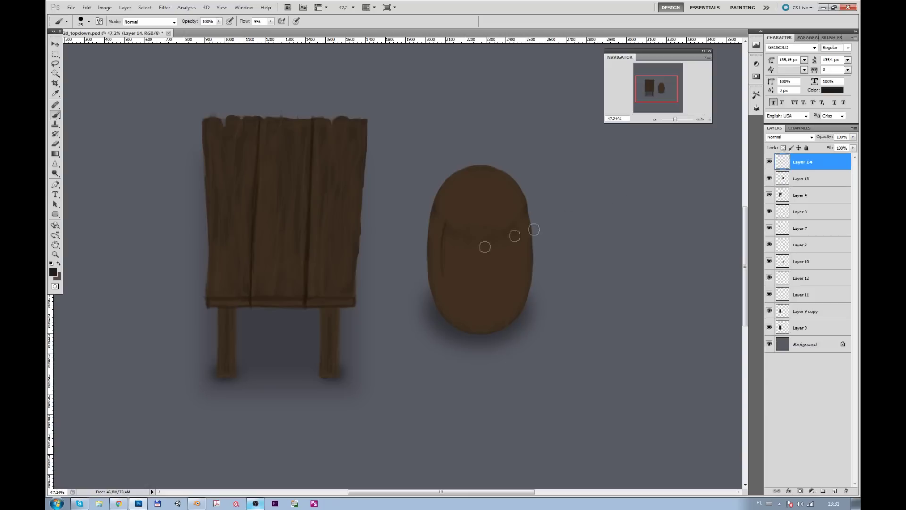
drag(448, 285, 453, 326)
drag(465, 236, 466, 309)
drag(488, 231, 488, 337)
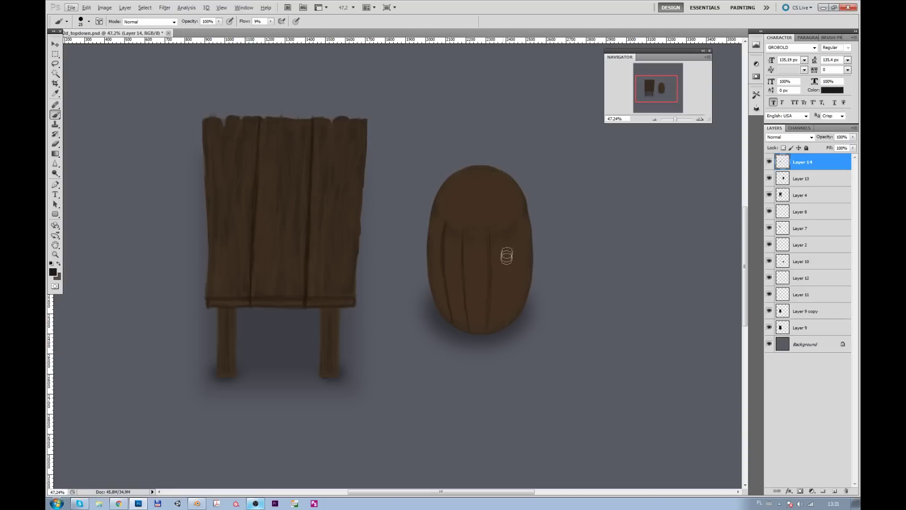
drag(516, 236, 510, 330)
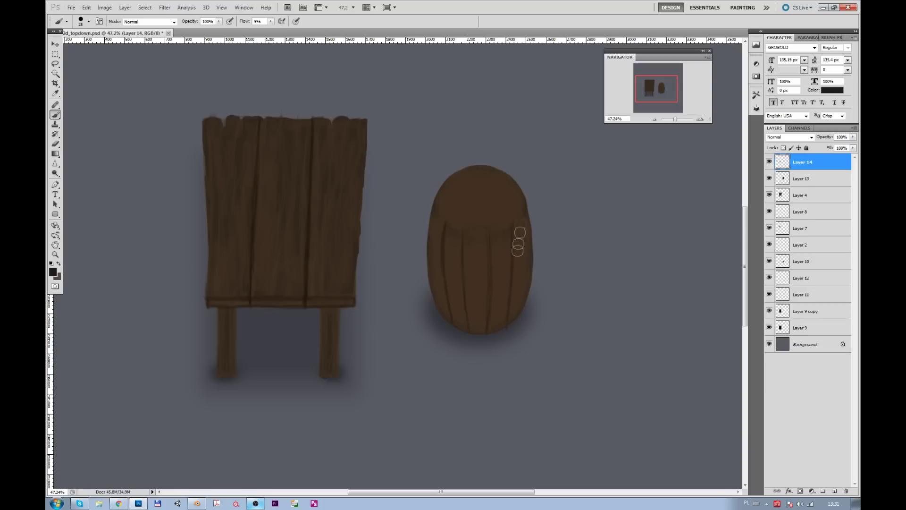
mouse_move(441, 202)
mouse_down()
mouse_move(486, 238)
mouse_move(472, 235)
mouse_move(524, 220)
mouse_move(449, 196)
mouse_move(441, 210)
mouse_move(508, 228)
mouse_move(529, 207)
mouse_up()
mouse_move(440, 307)
mouse_down()
mouse_move(465, 328)
mouse_move(492, 331)
mouse_move(502, 317)
mouse_move(445, 312)
mouse_move(482, 327)
mouse_move(448, 316)
mouse_up()
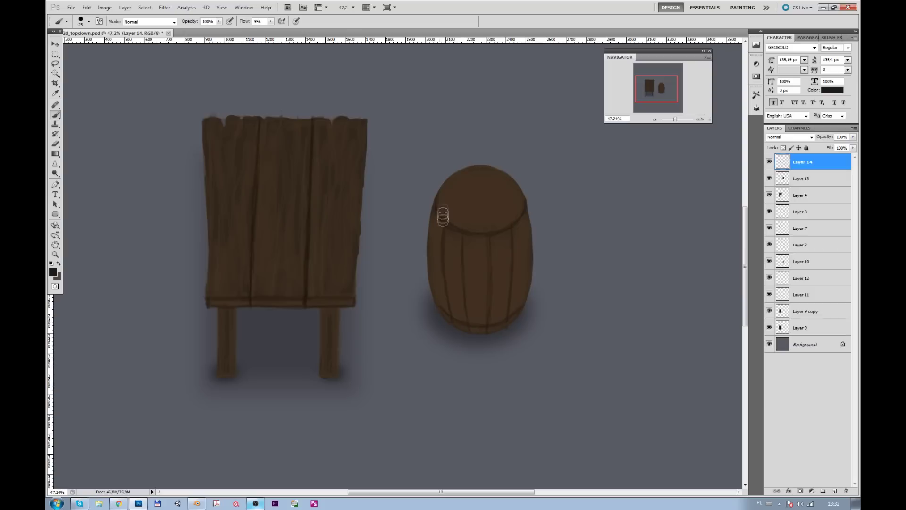
mouse_move(439, 223)
mouse_down()
mouse_move(498, 243)
mouse_move(477, 238)
mouse_move(521, 232)
mouse_up()
drag(458, 224, 471, 228)
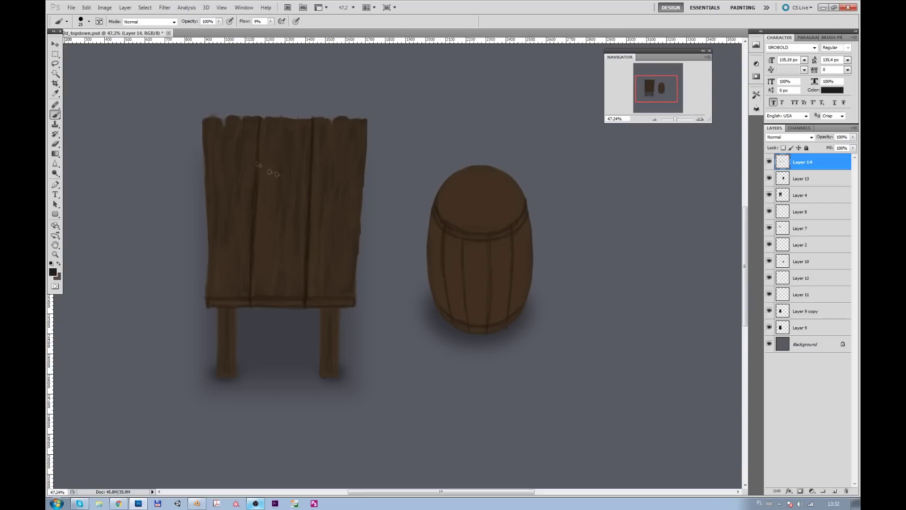
drag(55, 53, 80, 62)
drag(524, 228, 525, 230)
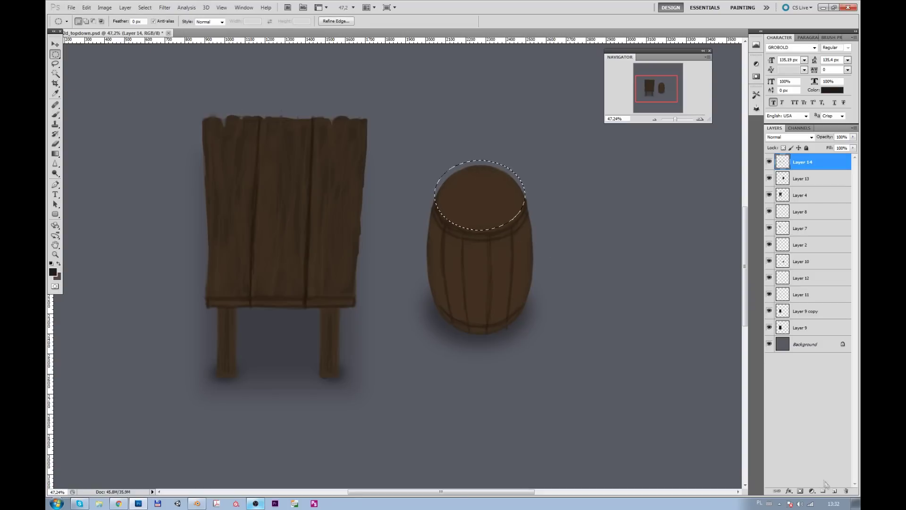
Step: Add a new layer and resize the barrel-top lid ellipse to about 82%
key(ctrl+shift+alt+n)
drag(55, 153, 80, 163)
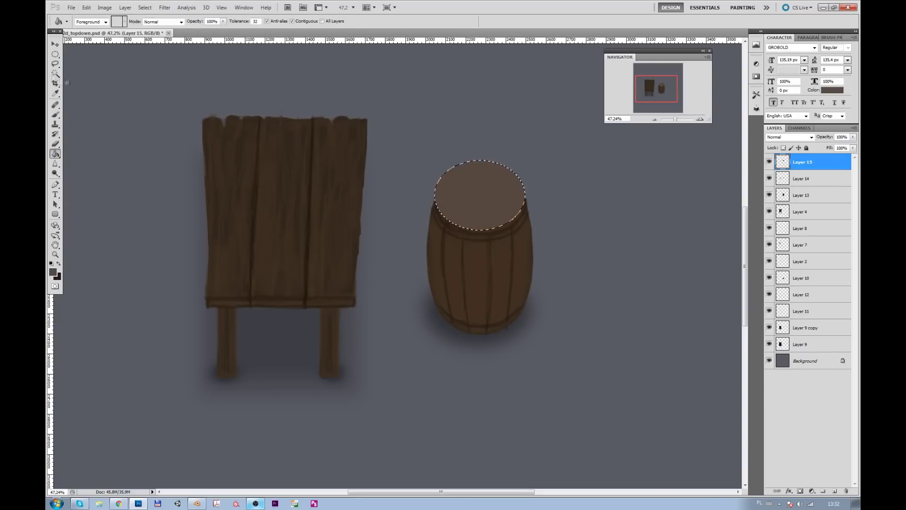
key(ctrl+t)
drag(433, 159, 448, 187)
drag(504, 217, 511, 222)
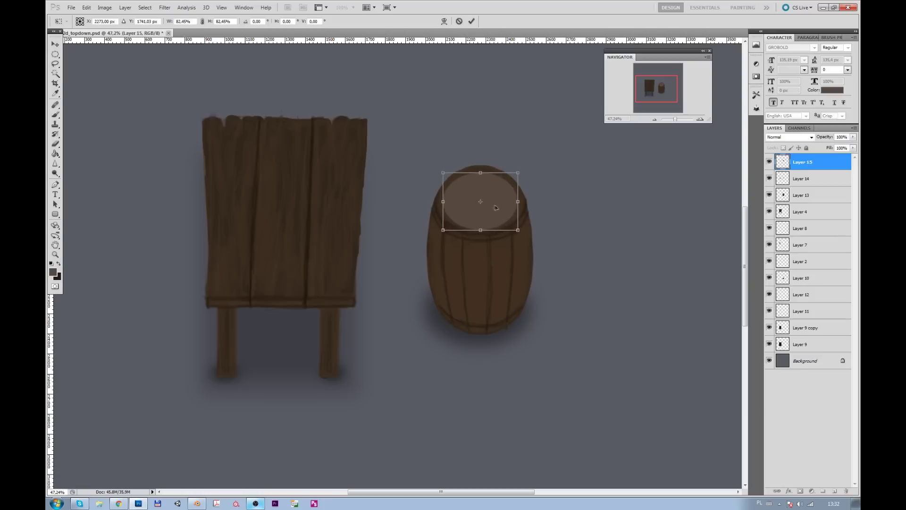
key(Return)
key(ctrl+t)
key(Return)
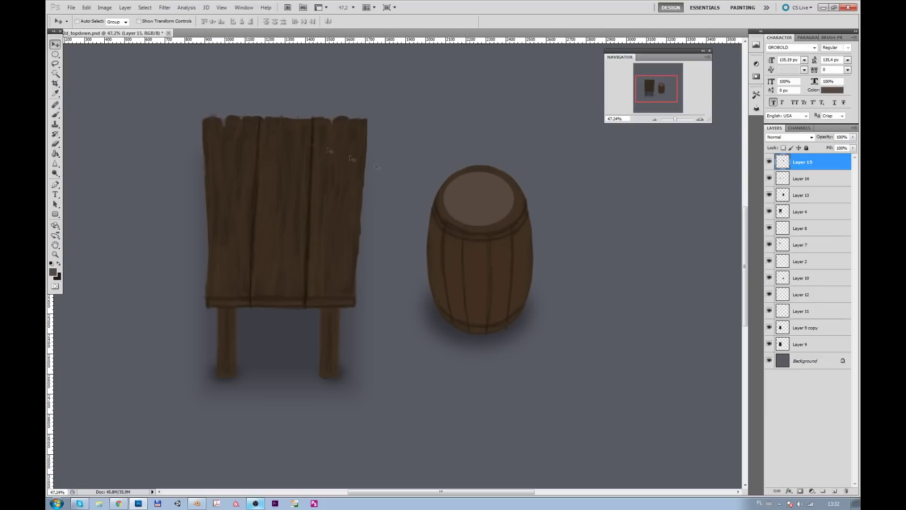
Step: On a new layer above the lid, paint wood grain inside the barrel top and deselect
ctrl+click(782, 162)
click(835, 491)
key(b)
mouse_move(507, 207)
mouse_down()
mouse_move(462, 180)
mouse_move(467, 222)
mouse_move(442, 216)
mouse_up()
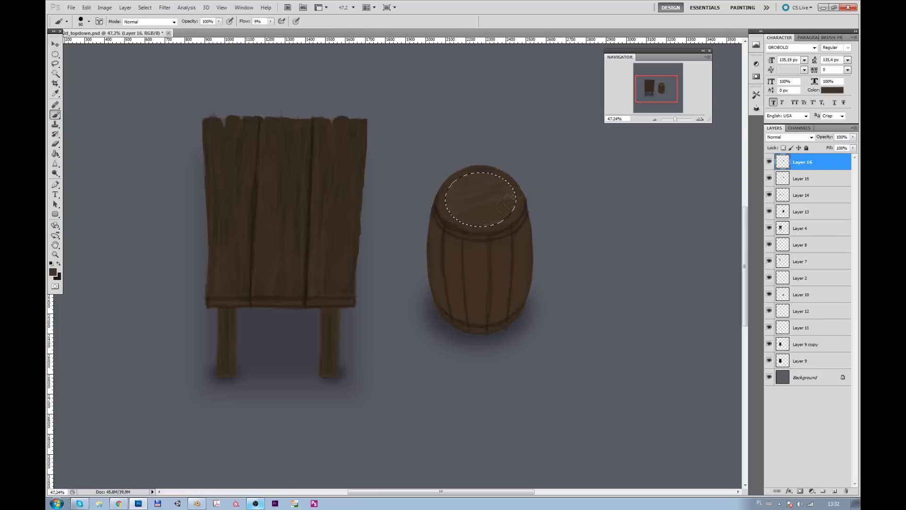
key(bracketleft)
key(bracketleft)
key(bracketleft)
key(bracketright)
key(bracketright)
key(bracketright)
key(bracketright)
key(bracketright)
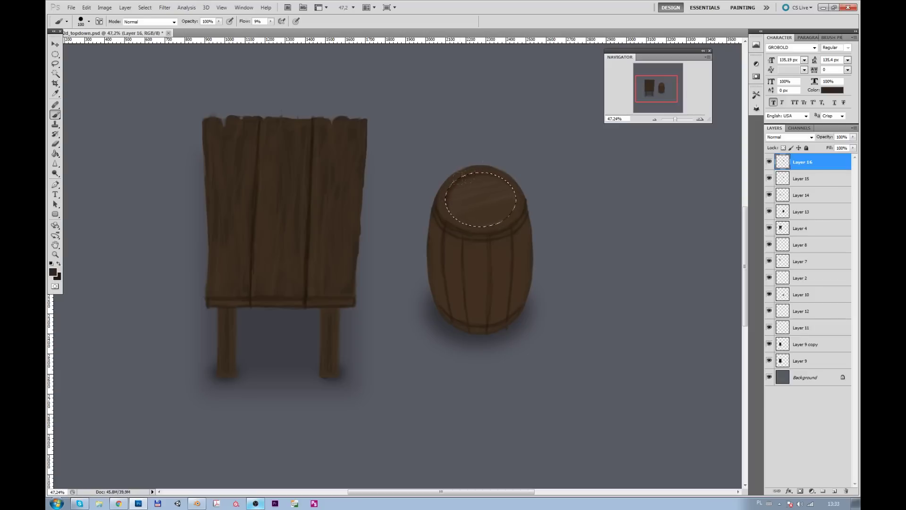
key(bracketleft)
key(bracketleft)
key(bracketleft)
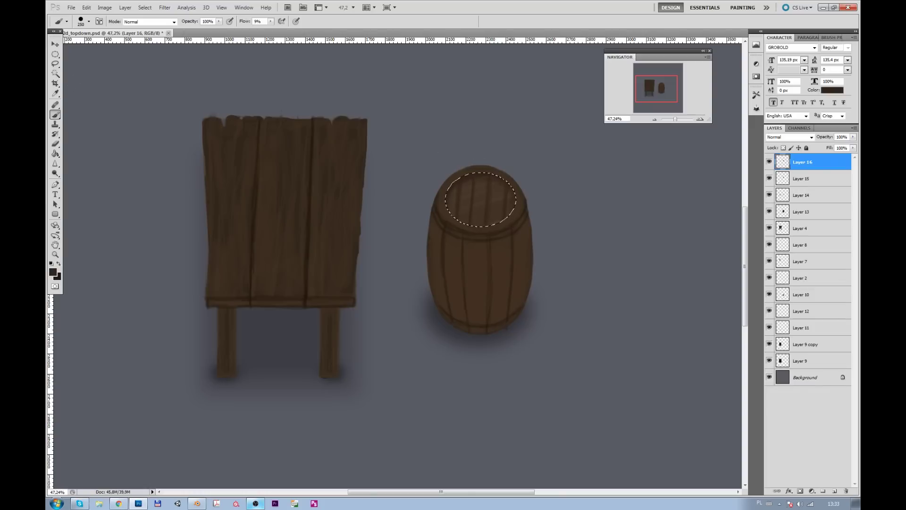
key(m)
key(ctrl+d)
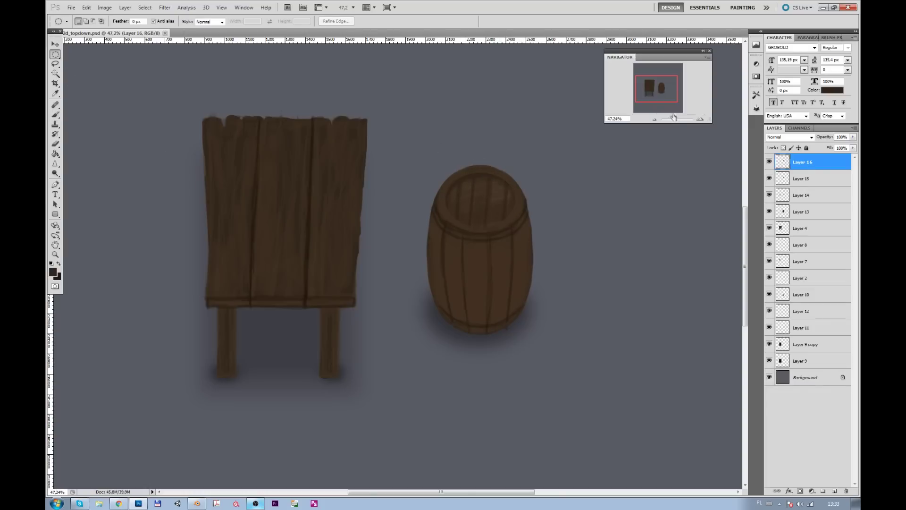
drag(673, 118, 674, 122)
click(674, 120)
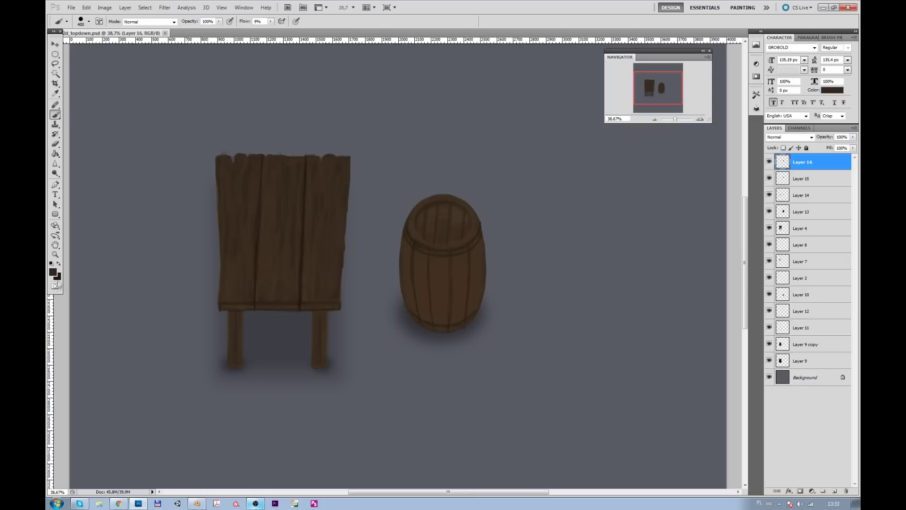
click(52, 272)
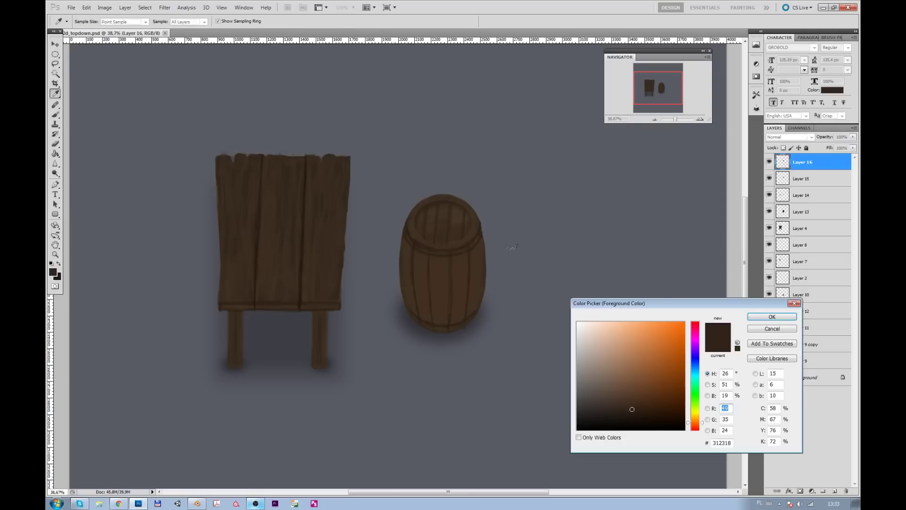
Step: Pick a lighter brown and add two new highlight layers with a smaller brush
click(641, 413)
key(Return)
key(b)
key(ctrl+shift+alt+n)
click(53, 272)
click(627, 385)
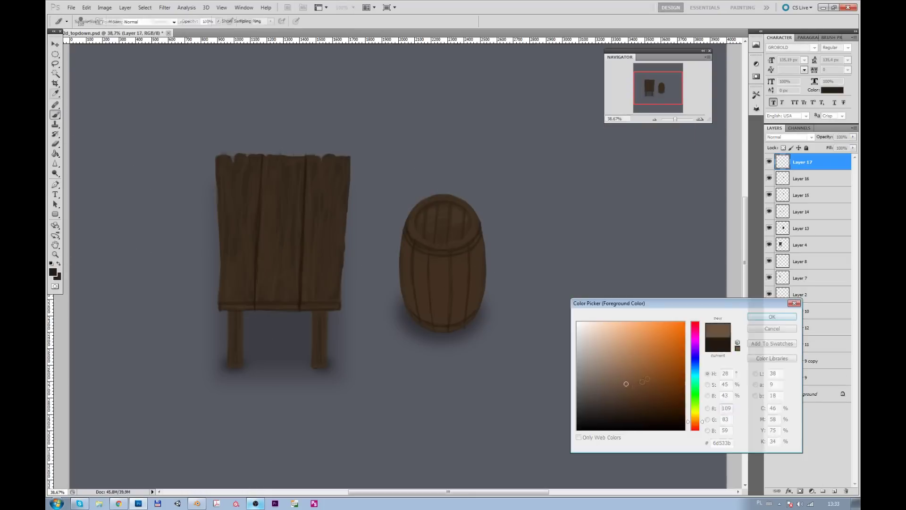
key(Return)
click(834, 491)
key(bracketleft)
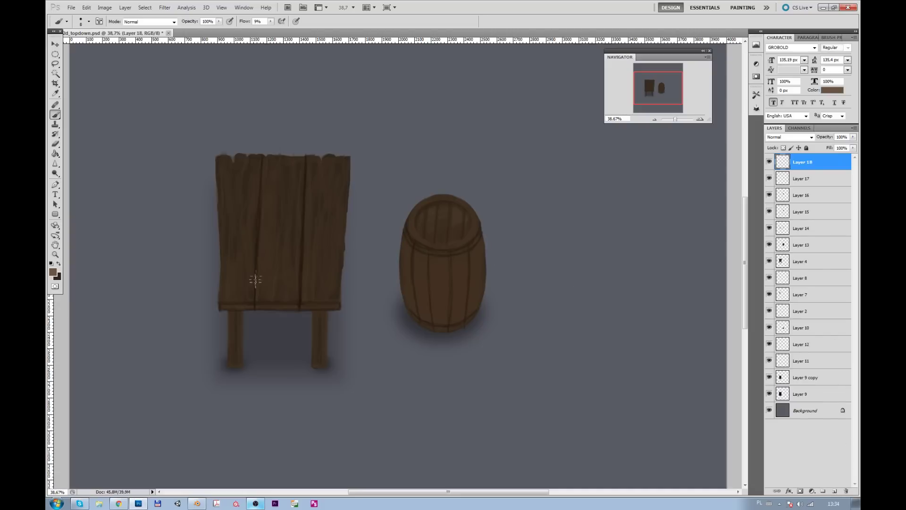
Step: Paint light highlights along the sign's bottom, top and left edges, middle plank and both legs
mouse_move(268, 308)
mouse_down()
mouse_move(299, 293)
mouse_move(309, 303)
mouse_move(303, 258)
mouse_move(309, 297)
mouse_move(327, 305)
mouse_up()
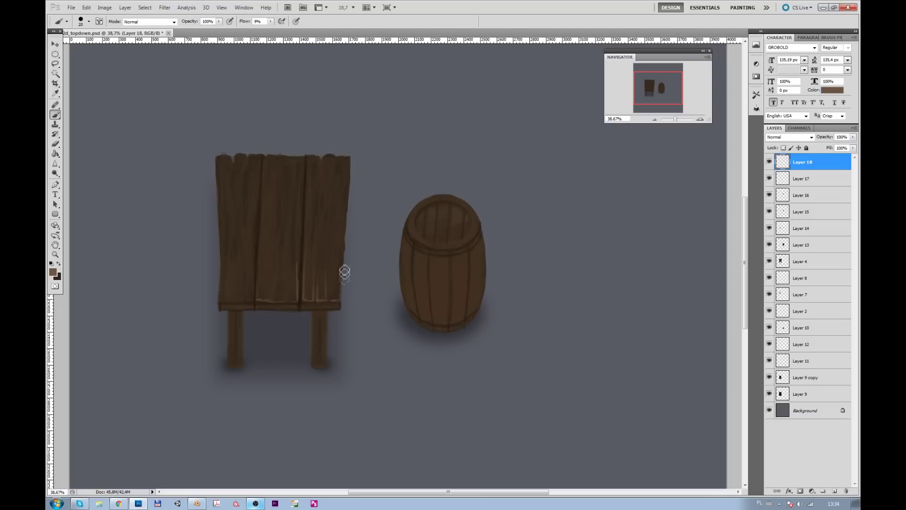
drag(324, 161, 323, 172)
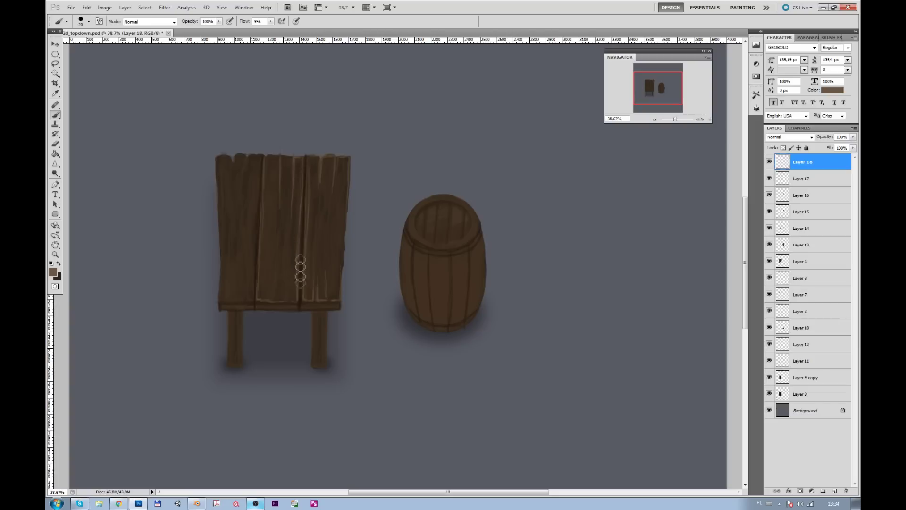
drag(222, 299, 223, 243)
mouse_move(221, 188)
mouse_down()
mouse_move(225, 263)
mouse_move(226, 161)
mouse_move(239, 252)
mouse_up()
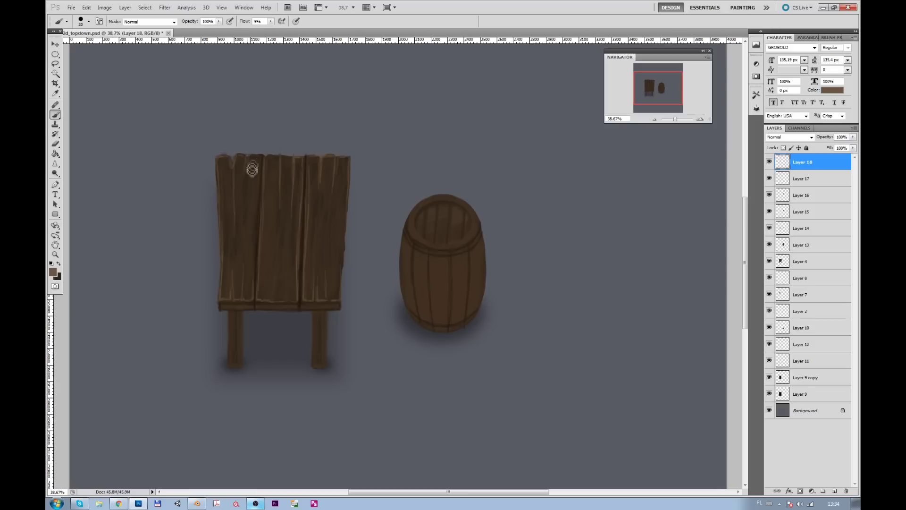
mouse_move(263, 168)
mouse_down()
mouse_move(259, 269)
mouse_move(263, 148)
mouse_up()
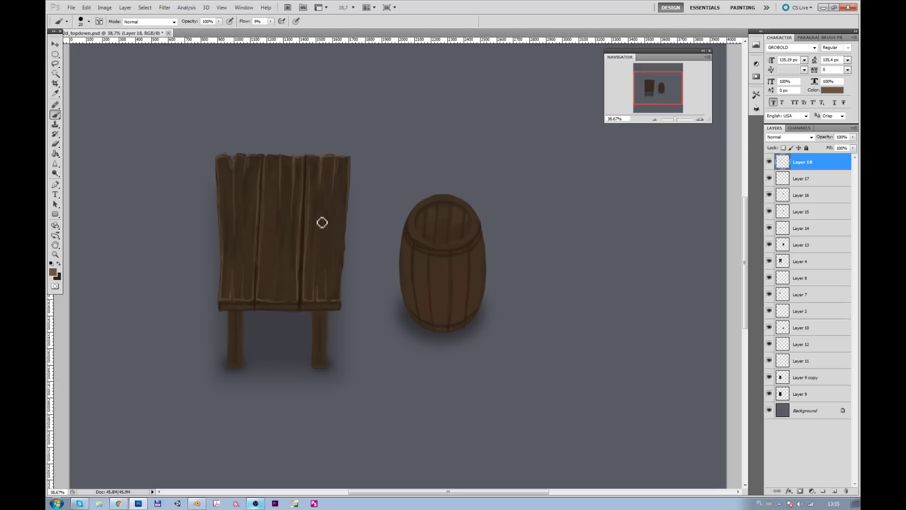
drag(234, 319, 233, 370)
mouse_move(316, 350)
mouse_down()
mouse_move(319, 370)
mouse_move(322, 333)
mouse_move(322, 361)
mouse_up()
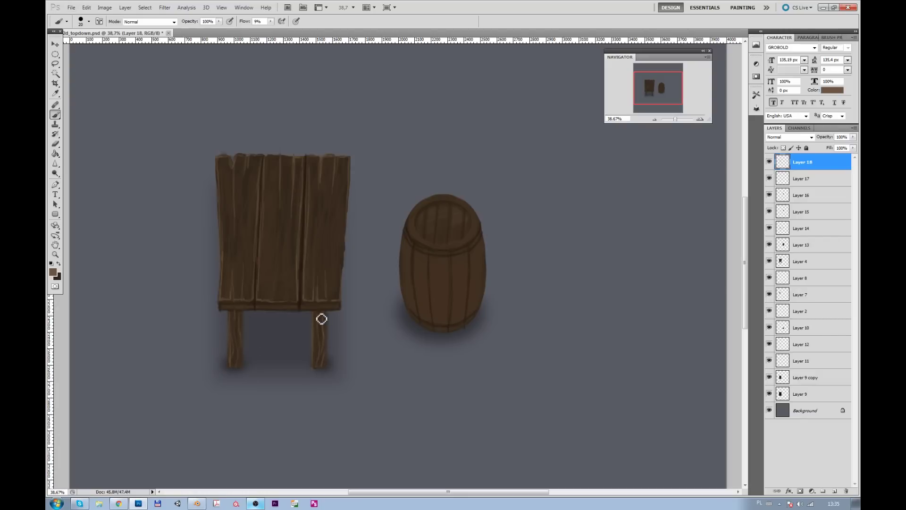
alt+click(299, 298)
Step: On a new layer at 11% flow, paint dark grain lines down both sign legs
drag(271, 21, 271, 30)
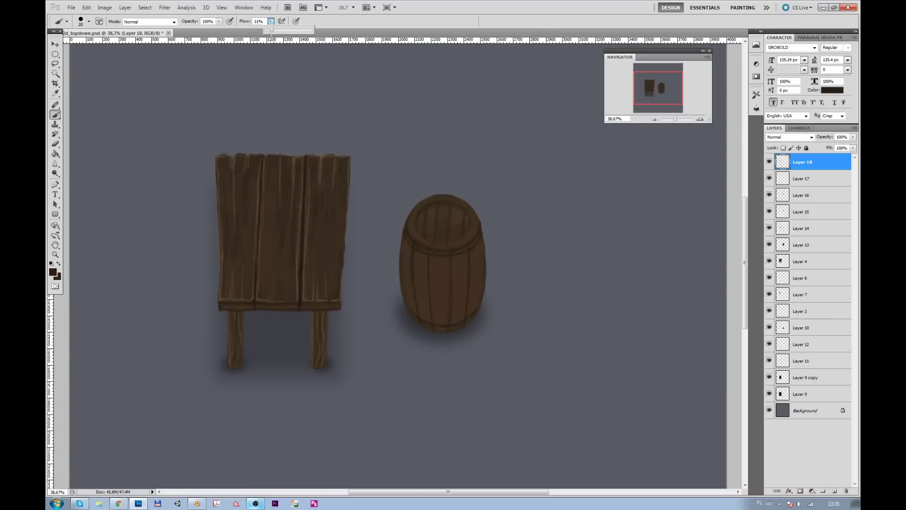
click(834, 491)
mouse_move(319, 322)
mouse_down()
mouse_move(318, 373)
mouse_move(323, 324)
mouse_move(329, 370)
mouse_move(330, 330)
mouse_move(327, 360)
mouse_move(330, 341)
mouse_up()
drag(238, 316, 234, 370)
mouse_move(246, 319)
mouse_down()
mouse_move(239, 364)
mouse_move(233, 324)
mouse_move(236, 332)
mouse_up()
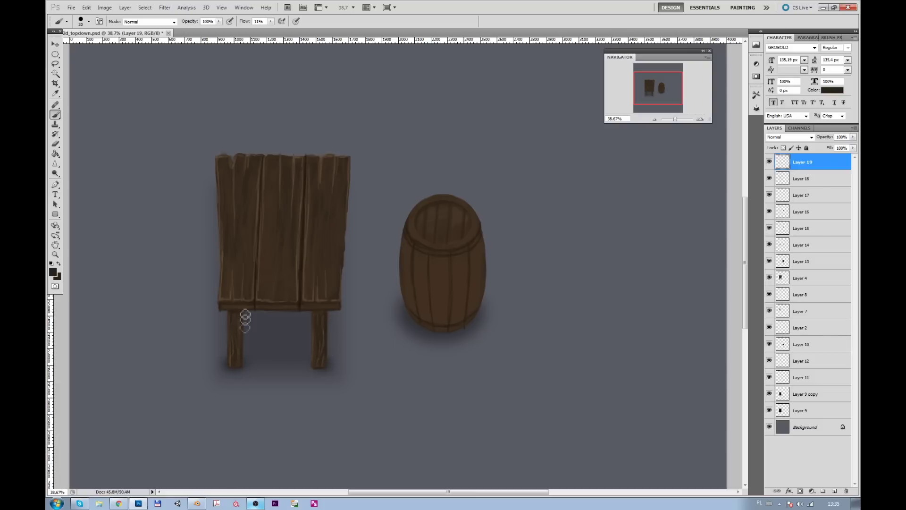
drag(317, 318, 317, 332)
Step: Add dark grain to the right leg and right plank, then along the top edge at 26% flow
drag(318, 303, 319, 300)
drag(342, 259, 334, 182)
drag(270, 21, 276, 28)
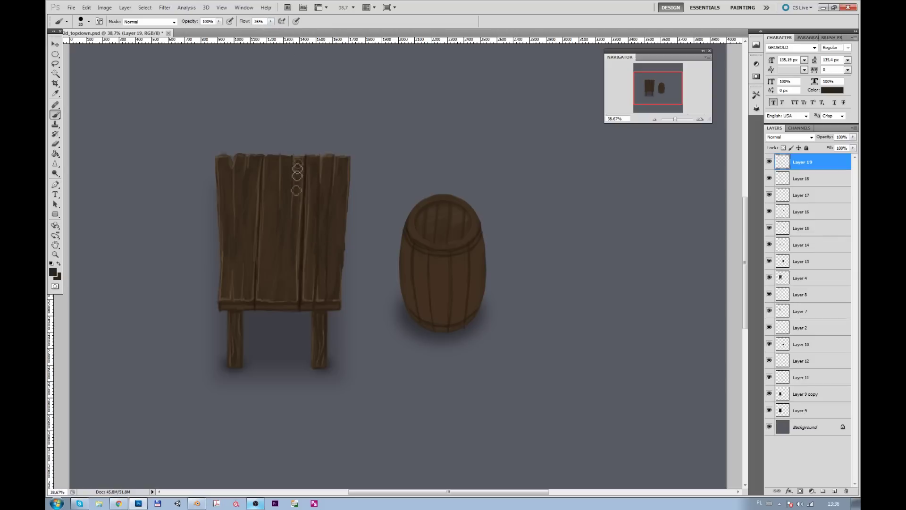
drag(293, 156, 312, 159)
drag(324, 160, 338, 160)
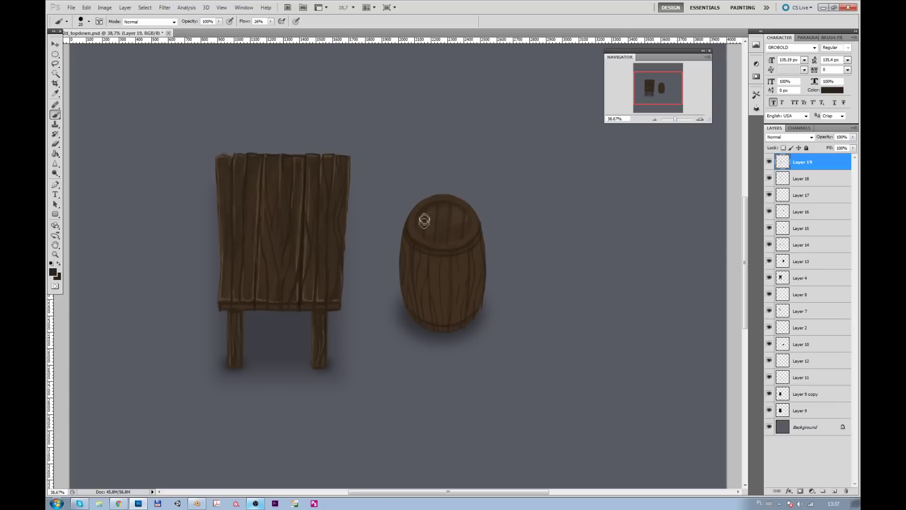
Step: Shade the barrel lid's inner rim, save, and add a sign-brown stroke along the rim
drag(420, 233, 437, 197)
mouse_move(421, 230)
mouse_down()
mouse_move(442, 247)
mouse_move(475, 230)
mouse_move(446, 250)
mouse_up()
key(ctrl+s)
alt+click(303, 299)
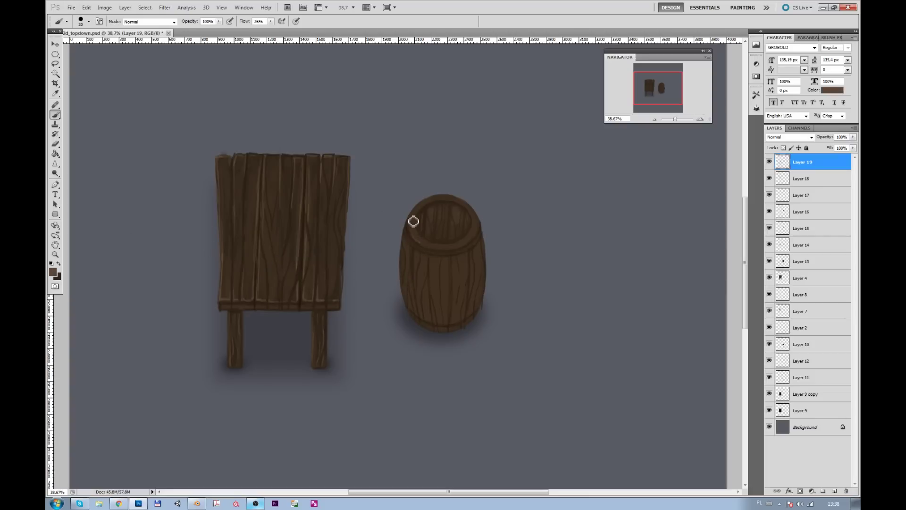
drag(423, 246, 451, 254)
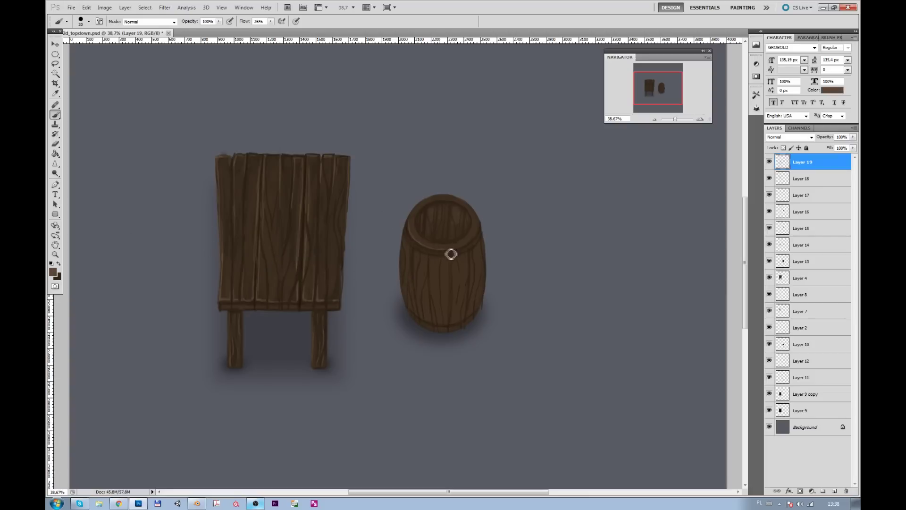
Step: Darken the barrel's top rim and the band beneath it, save, and zoom out
alt+click(428, 204)
alt+click(422, 211)
alt+click(438, 204)
drag(439, 204, 460, 202)
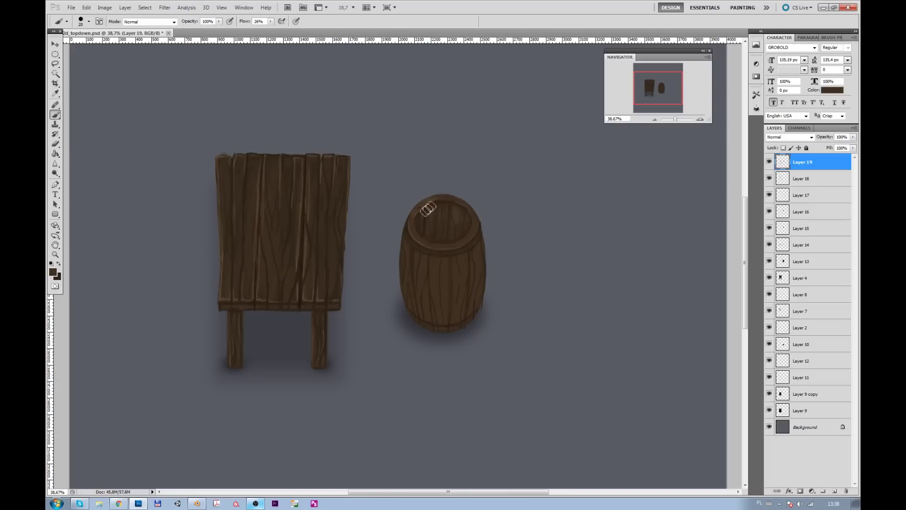
alt+click(432, 229)
drag(436, 251, 461, 252)
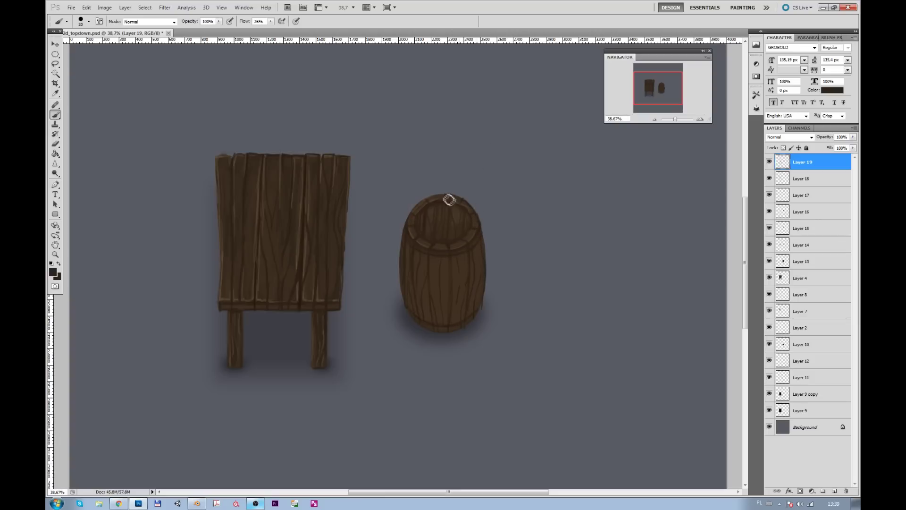
key(ctrl+s)
drag(675, 119, 676, 121)
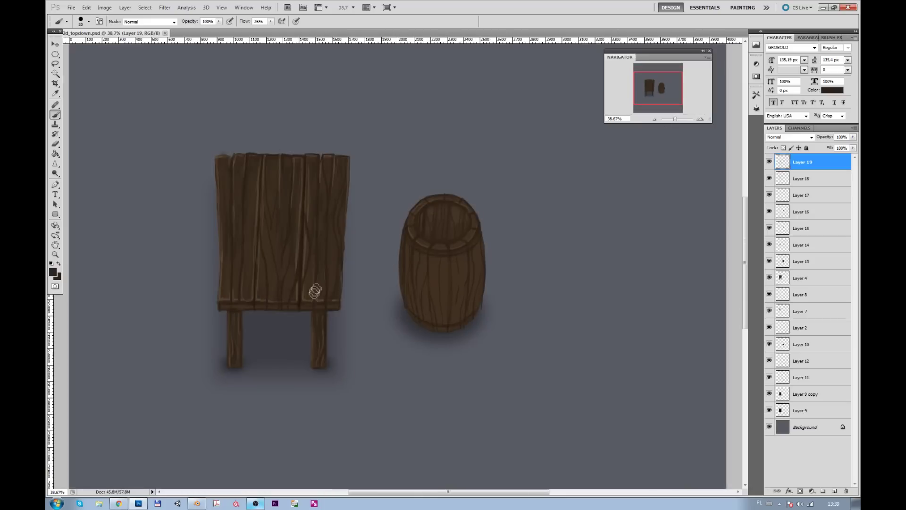
Step: With sign brown and a larger brush, shade across the barrel's lower half
alt+click(302, 294)
alt+click(331, 273)
drag(440, 269, 441, 310)
alt+click(312, 262)
key(bracketright)
key(bracketright)
alt+click(274, 216)
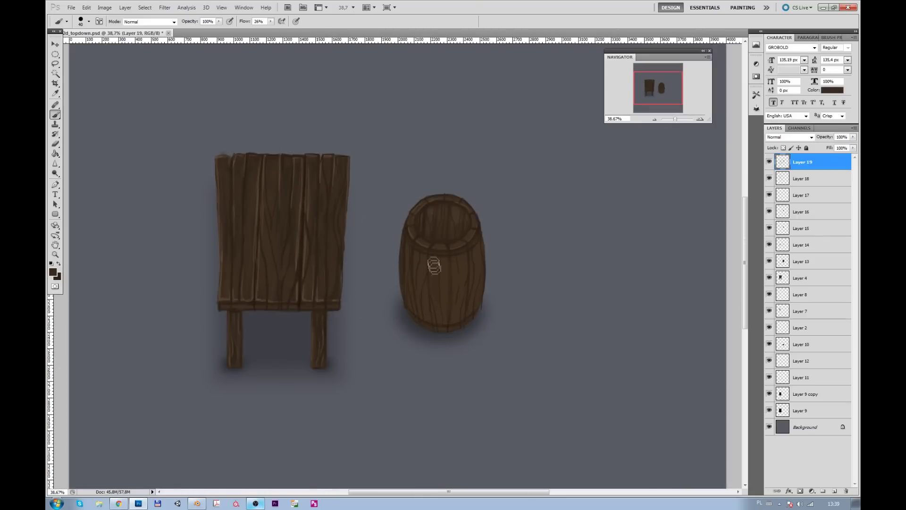
mouse_move(474, 307)
mouse_down()
mouse_move(435, 302)
mouse_move(465, 314)
mouse_move(431, 283)
mouse_move(421, 302)
mouse_up()
Step: At 5% flow add soft shading near the barrel bottom, then set flow to 6% with a slightly smaller brush
drag(270, 21, 258, 29)
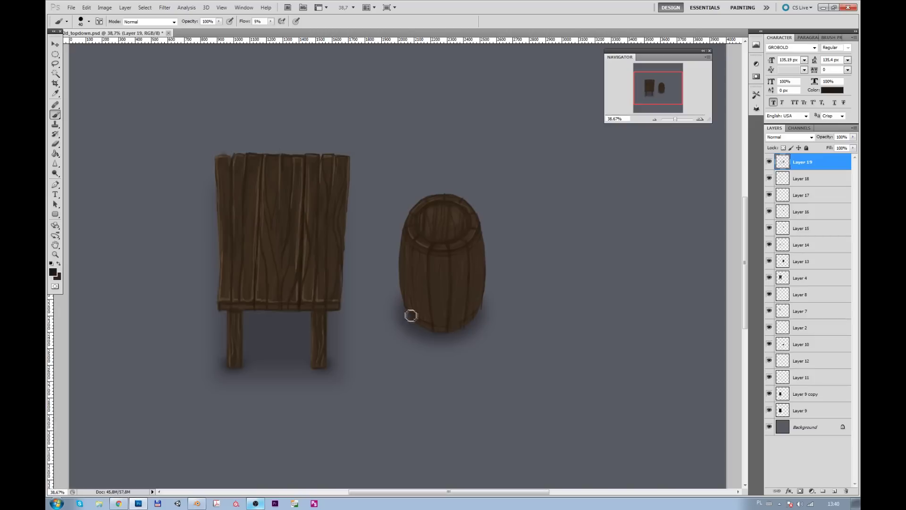
mouse_move(448, 333)
mouse_down()
mouse_move(411, 315)
mouse_move(412, 263)
mouse_up()
scroll(387, 203, up, 2)
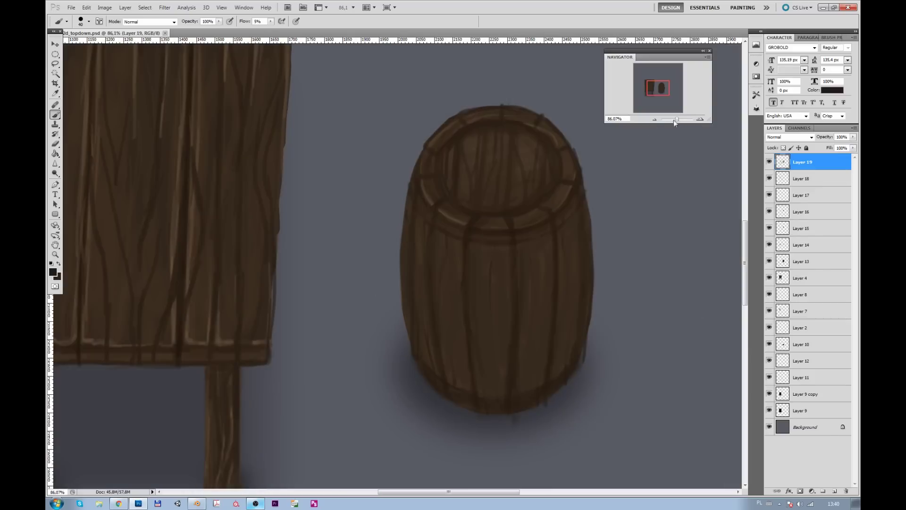
scroll(391, 188, up, 2)
scroll(391, 188, up, 1)
click(270, 21)
drag(267, 30, 268, 31)
key(bracketleft)
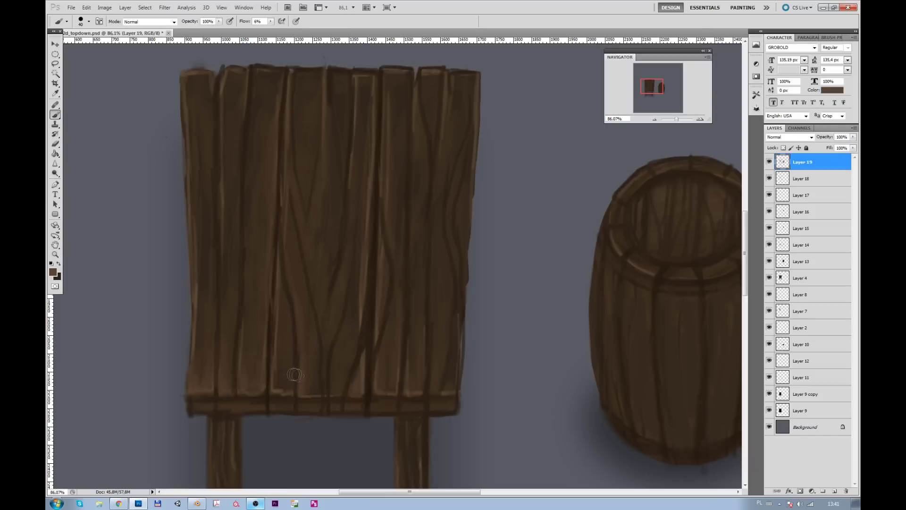
Step: At 18% flow, paint light and dark grain strokes on the planks, including a V-shaped mark
drag(270, 21, 273, 30)
mouse_move(298, 188)
mouse_down()
mouse_move(311, 223)
mouse_move(325, 149)
mouse_up()
drag(330, 300, 349, 250)
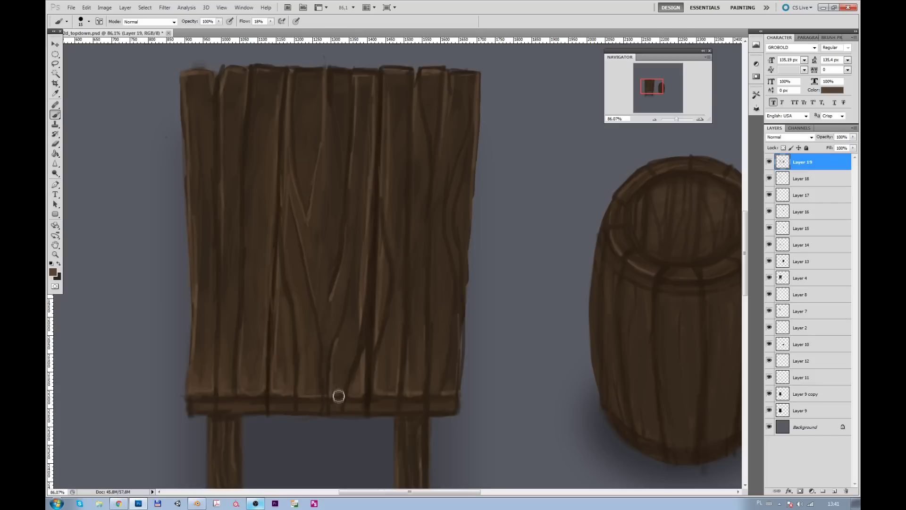
drag(348, 373, 333, 392)
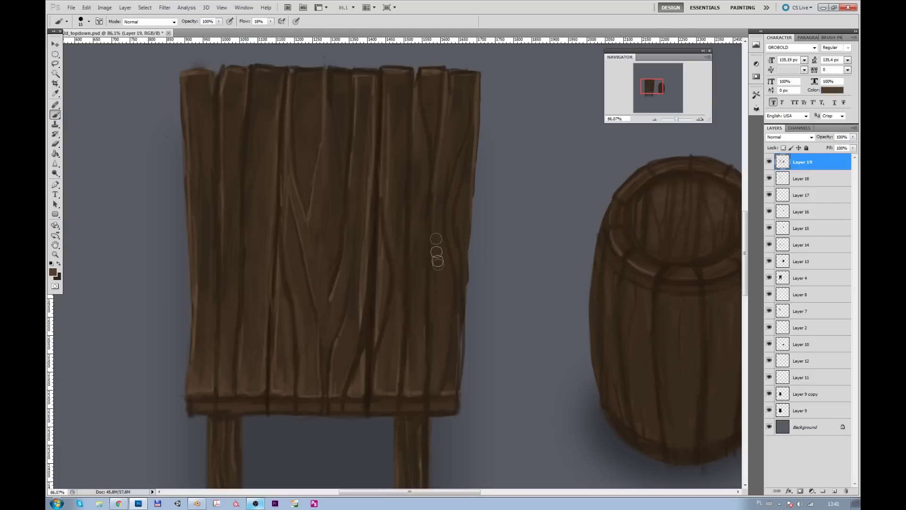
drag(455, 203, 451, 227)
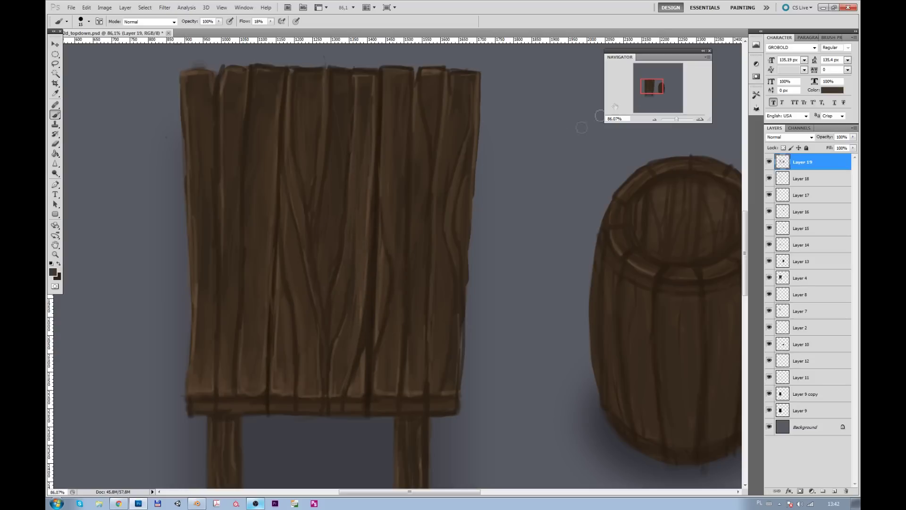
drag(477, 274, 395, 275)
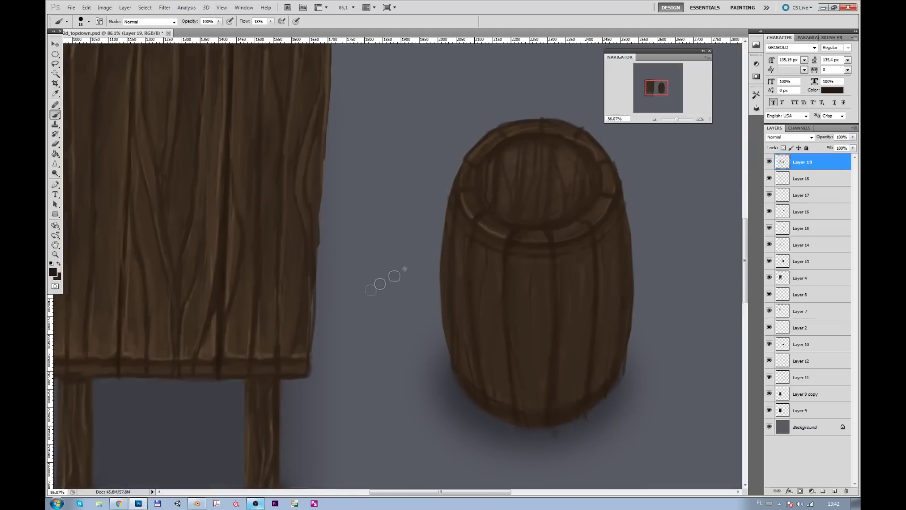
Step: With a lighter sign brown, highlight a barrel plank, the top rim and the front rim plank
alt+click(219, 178)
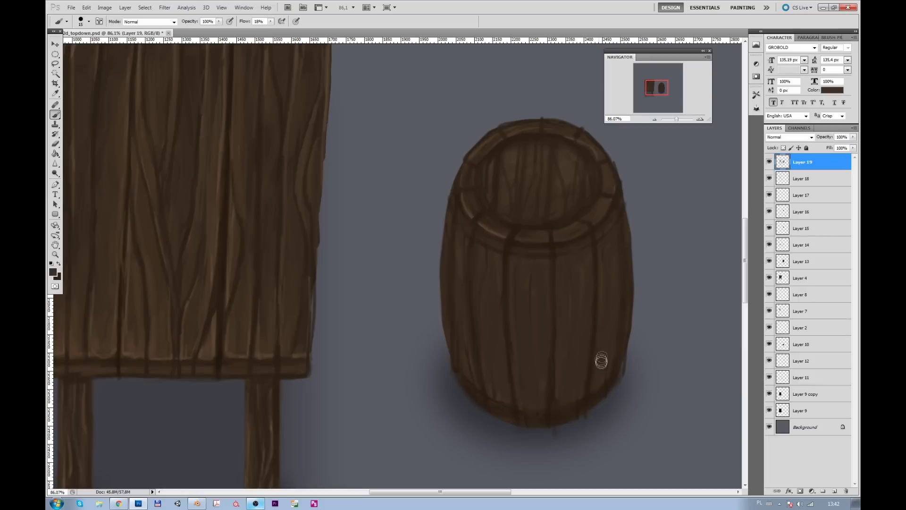
alt+click(213, 345)
drag(511, 321, 512, 255)
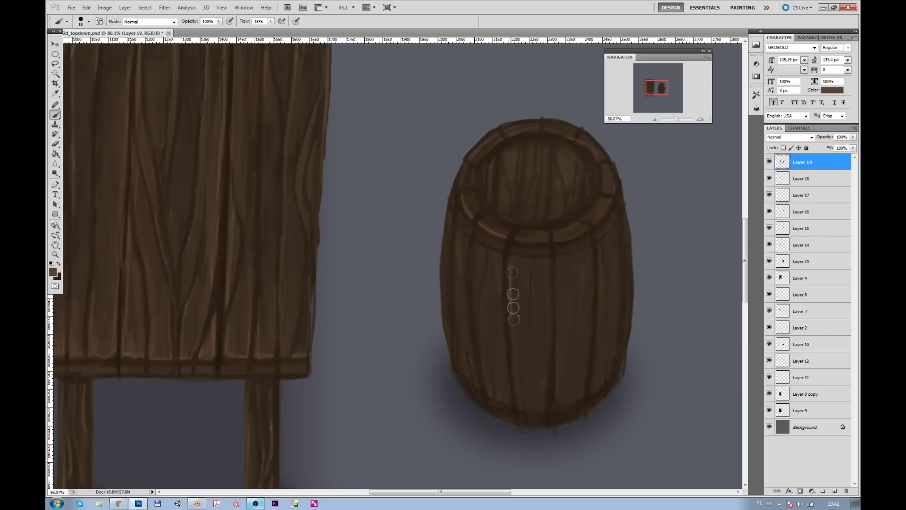
mouse_move(558, 239)
mouse_down()
mouse_move(596, 229)
mouse_move(613, 196)
mouse_up()
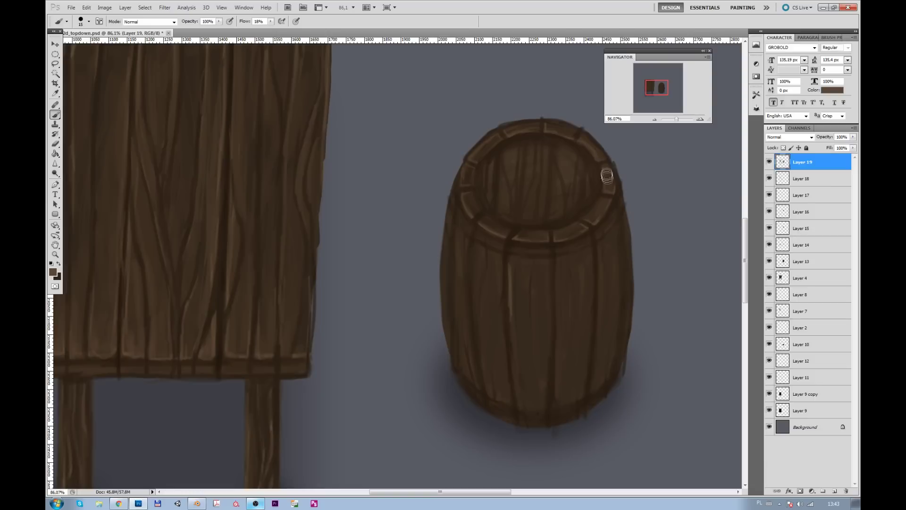
drag(536, 236, 558, 239)
Step: With a darker barrel brown, stroke dark outlines along the barrel's right and left edges
alt+click(501, 159)
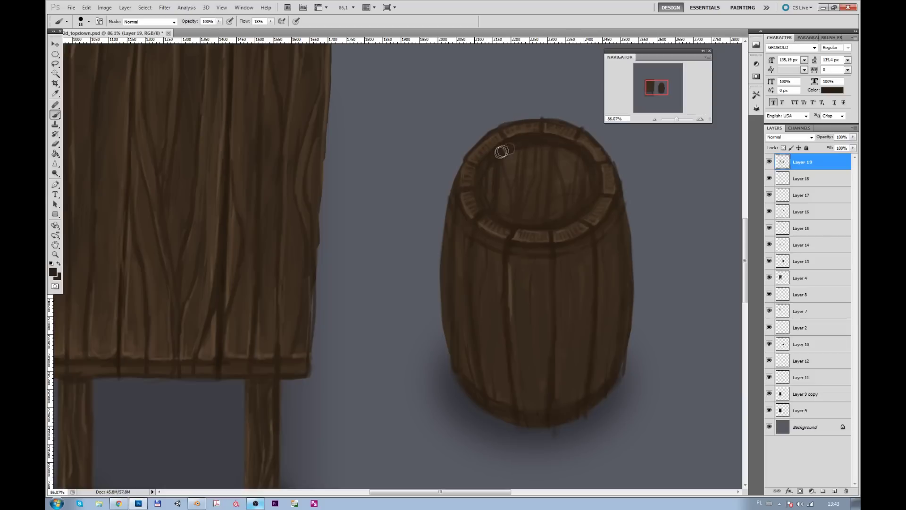
key(F1)
key(Return)
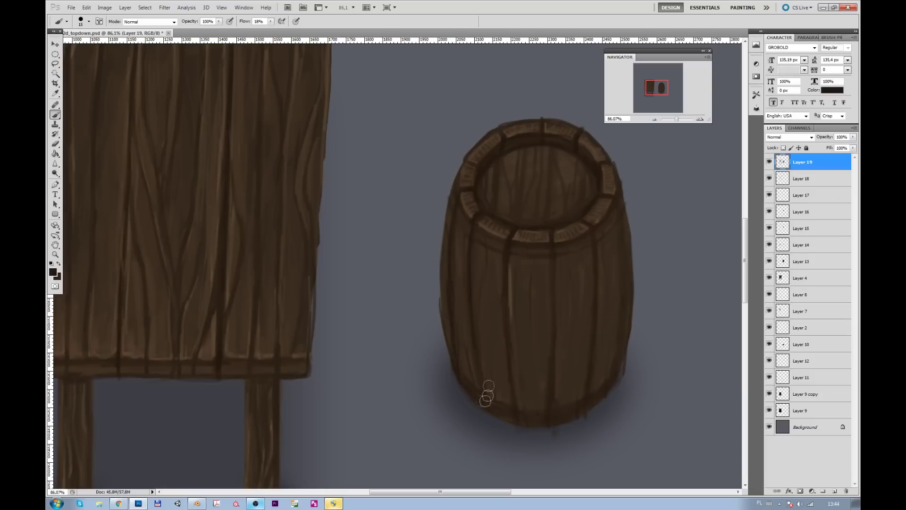
mouse_move(617, 165)
mouse_down()
mouse_move(632, 229)
mouse_move(624, 372)
mouse_move(593, 409)
mouse_move(610, 393)
mouse_move(590, 399)
mouse_move(464, 370)
mouse_move(516, 409)
mouse_up()
drag(453, 372, 465, 392)
drag(449, 197, 467, 233)
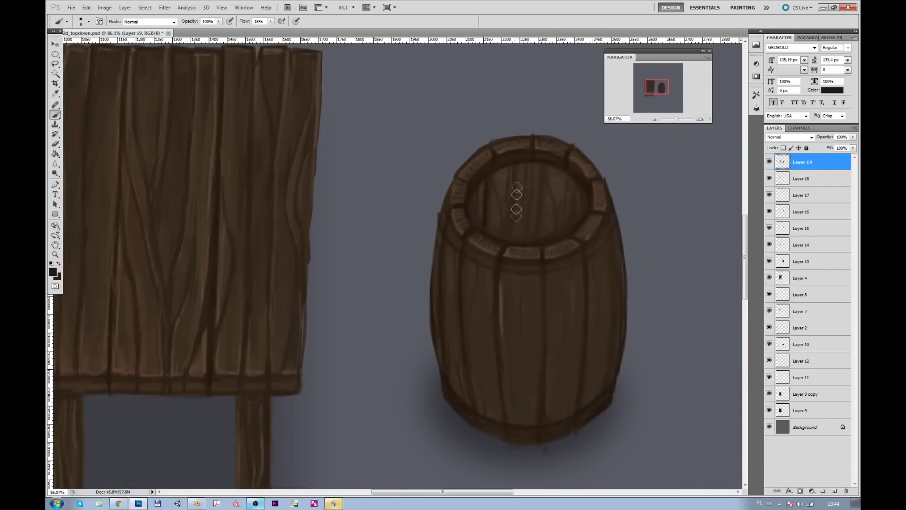
Step: Paint dark grain strokes inside the barrel top, adjusting brush size
drag(517, 186, 514, 241)
drag(551, 189, 543, 239)
key(bracketright)
key(bracketright)
drag(517, 168, 523, 239)
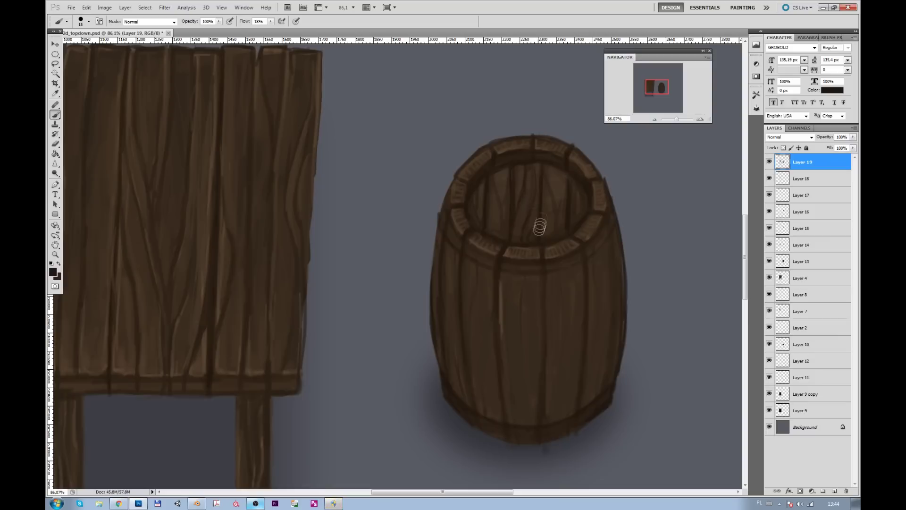
mouse_move(550, 180)
mouse_down()
mouse_move(550, 212)
mouse_move(559, 217)
mouse_up()
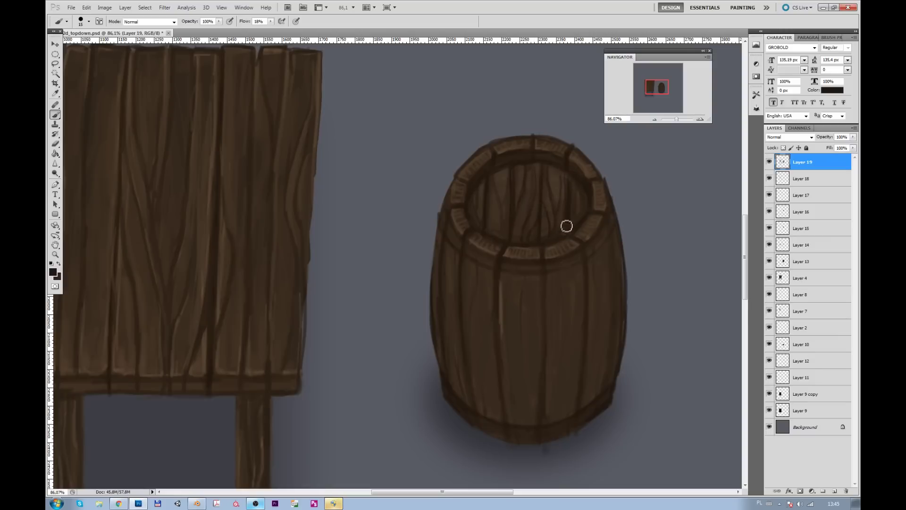
key(bracketleft)
key(bracketright)
Step: Draw dark grain lines down the front and right staves and brighten the front stave highlight
drag(498, 283, 485, 225)
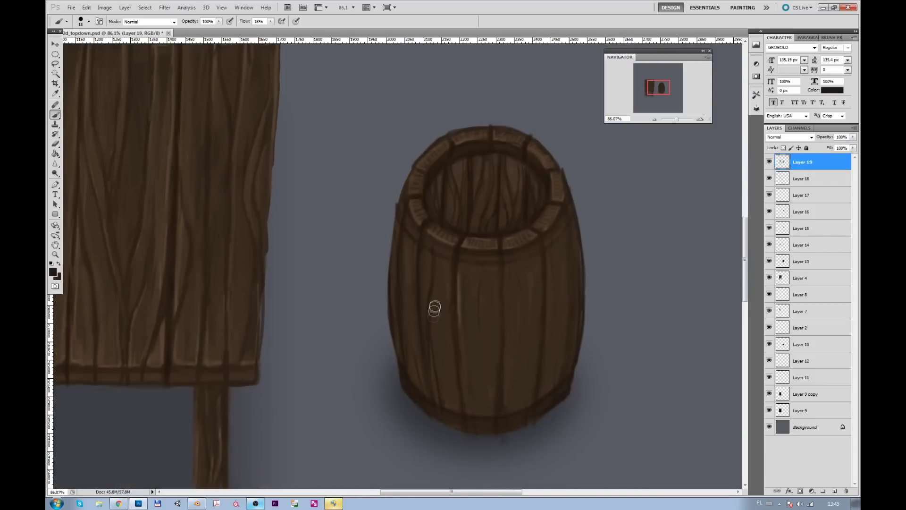
drag(454, 257, 442, 332)
drag(459, 267, 461, 348)
drag(497, 276, 492, 355)
drag(519, 278, 519, 356)
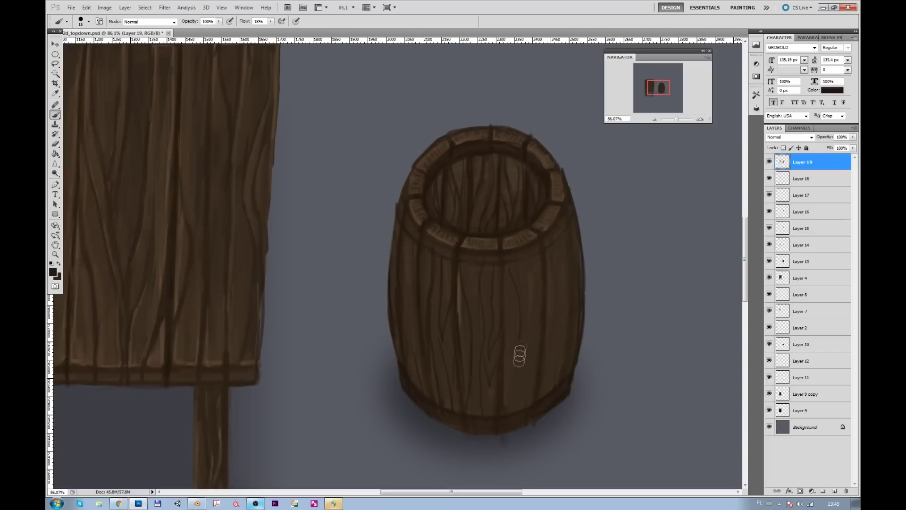
drag(537, 295, 534, 365)
drag(552, 274, 557, 328)
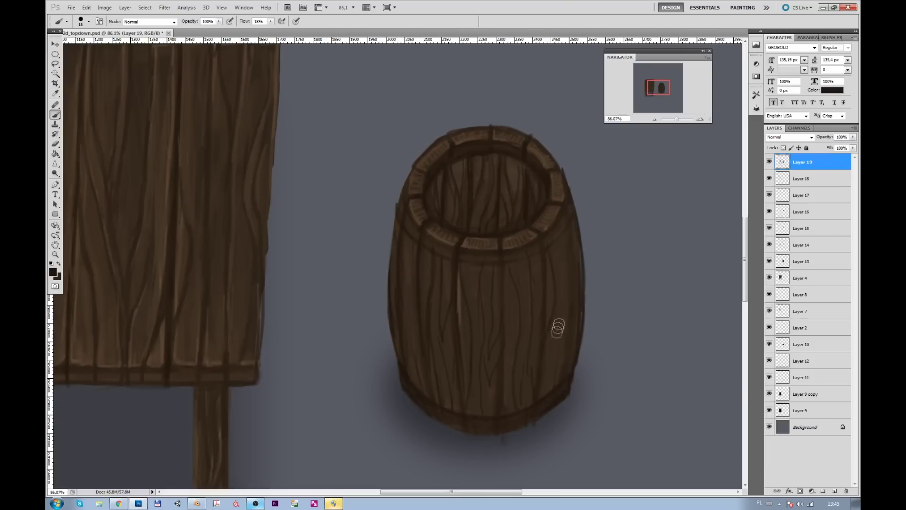
drag(557, 283, 561, 363)
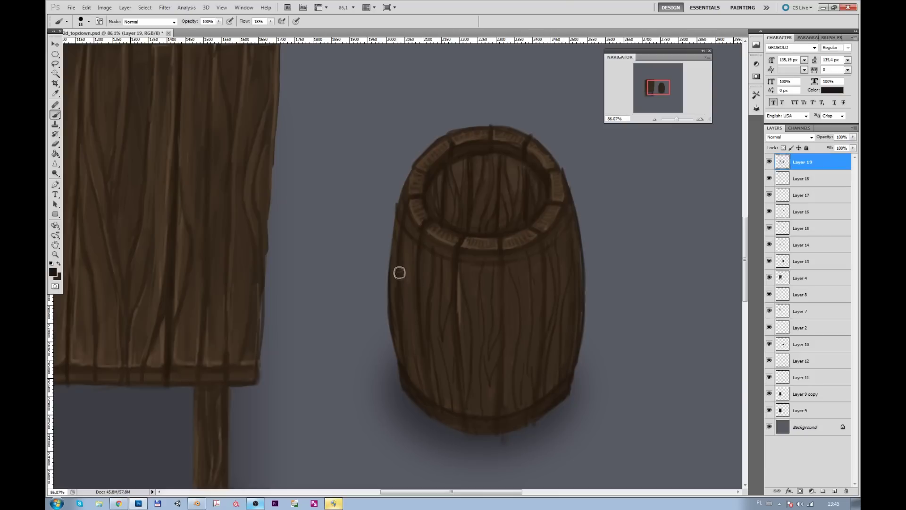
Step: Add dark grain lines along the left and middle staves
drag(405, 253, 414, 306)
drag(405, 236, 416, 358)
drag(460, 269, 461, 376)
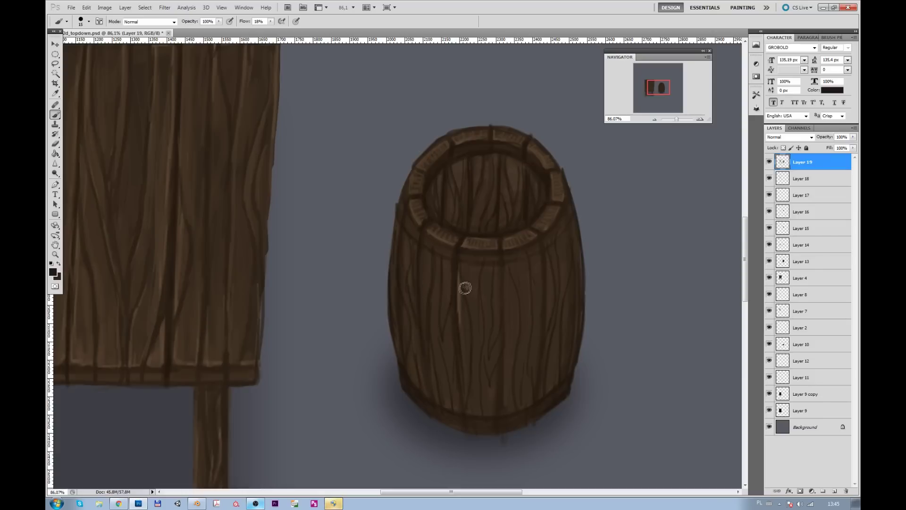
drag(498, 259, 504, 397)
drag(423, 316, 468, 236)
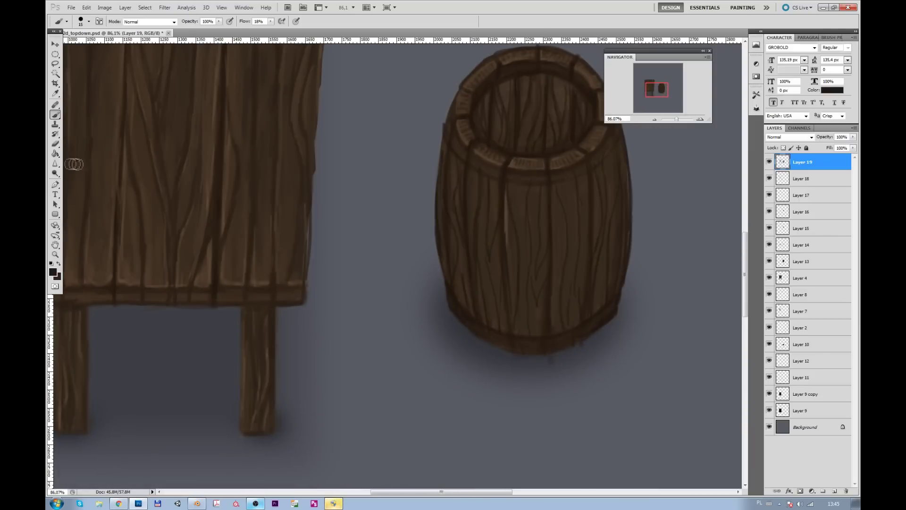
key(e)
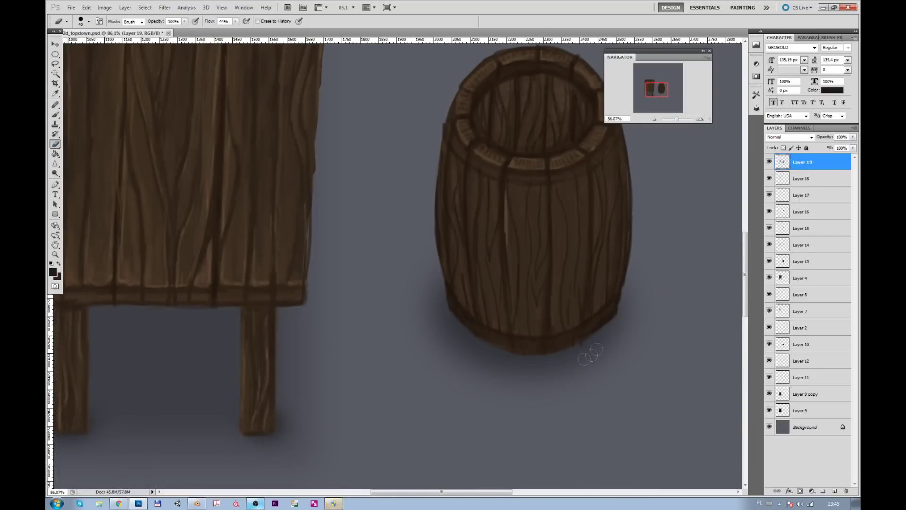
Step: On new Layer 20, paint soft barrel-brown marks on the barrel front with a soft brush
alt+scroll(586, 137, down, 3)
drag(676, 119, 674, 122)
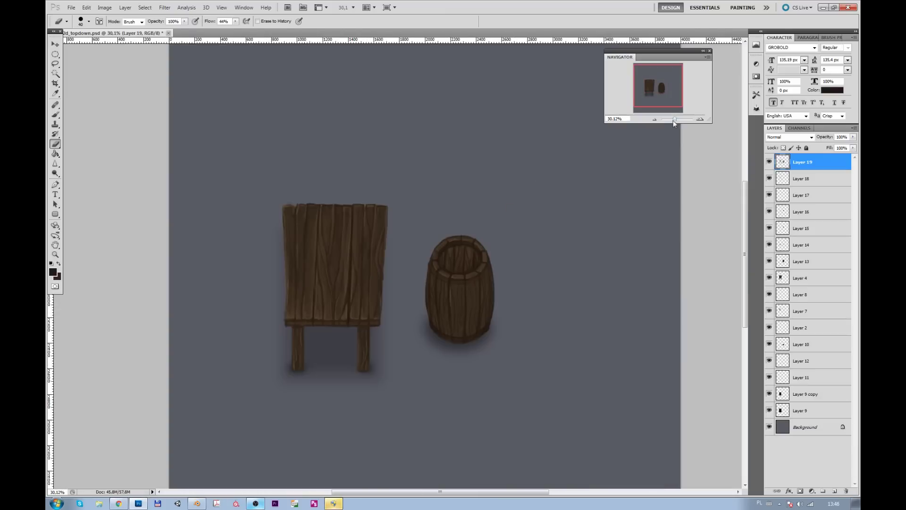
alt+scroll(607, 156, up, 2)
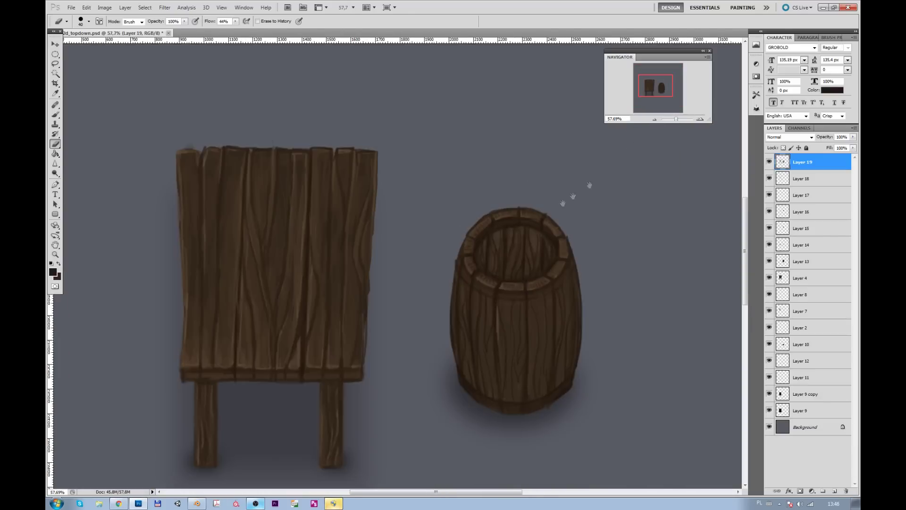
alt+scroll(597, 202, up, 2)
click(833, 491)
click(55, 116)
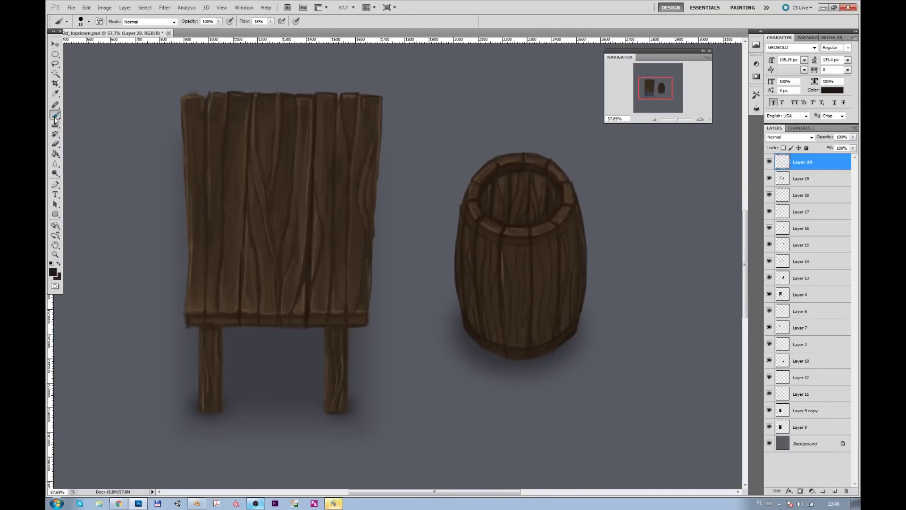
alt+click(504, 262)
click(89, 21)
click(113, 85)
click(88, 21)
drag(468, 235, 497, 257)
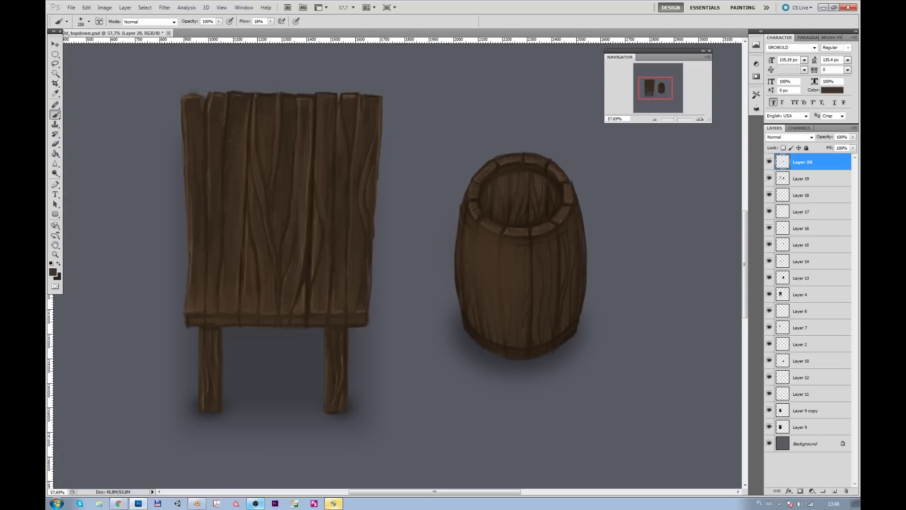
key(bracketright)
key(bracketright)
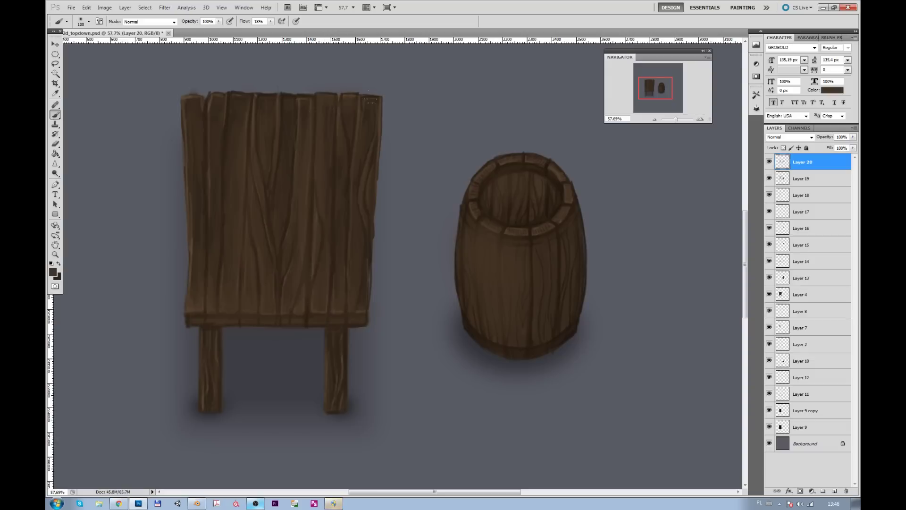
Step: Set Layer 20's blend mode to Color Dodge and switch the paint colour to near-black
click(788, 137)
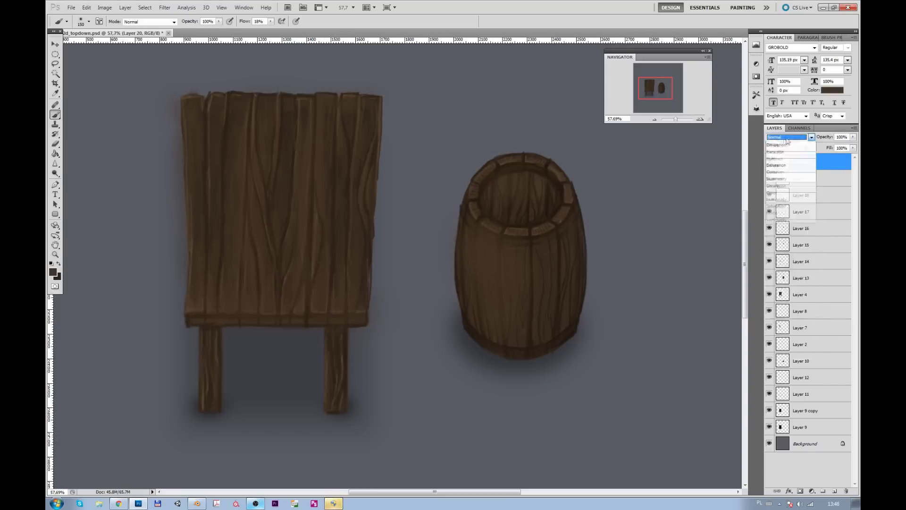
key(Down)
key(Down)
key(Down)
key(Down)
key(Up)
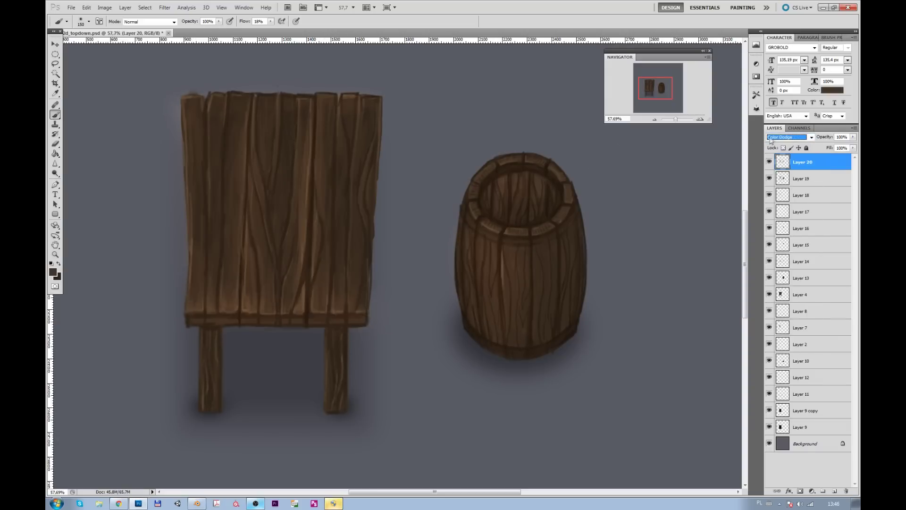
scroll(396, 265, down, 3)
scroll(396, 264, up, 4)
alt+click(521, 204)
click(53, 272)
key(Return)
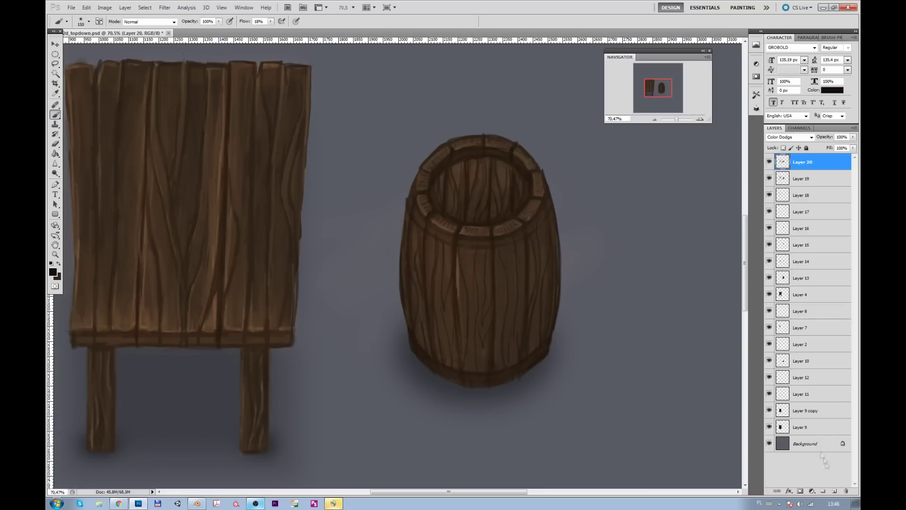
key(ctrl+shift+alt+n)
key(Down)
click(792, 137)
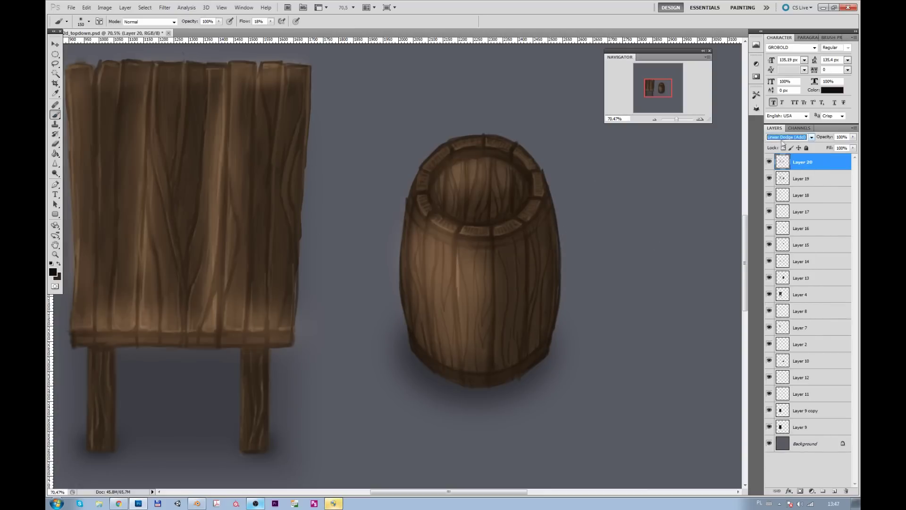
key(Up)
Step: Add Layer 21 in Luminosity mode at 56% opacity, then add empty Layer 22 on top
click(823, 491)
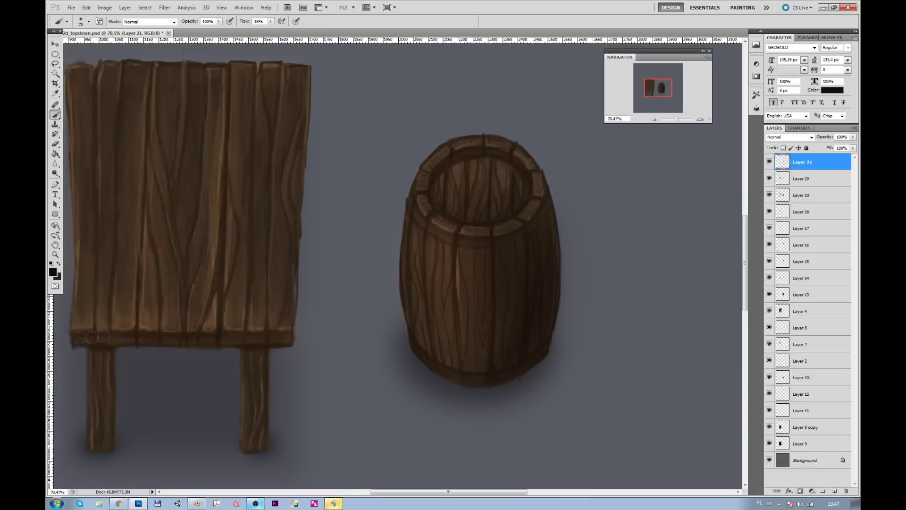
click(783, 137)
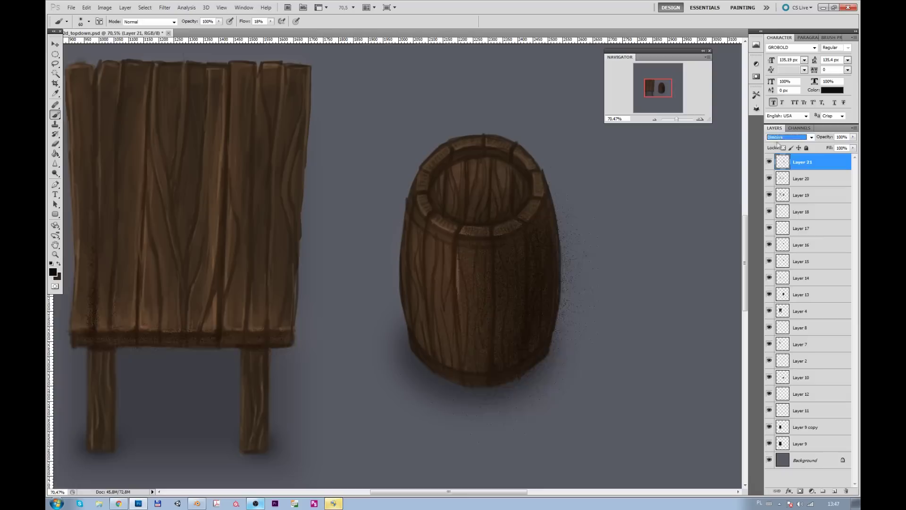
key(Down)
key(Down)
key(Down)
key(Down)
key(Down)
key(Down)
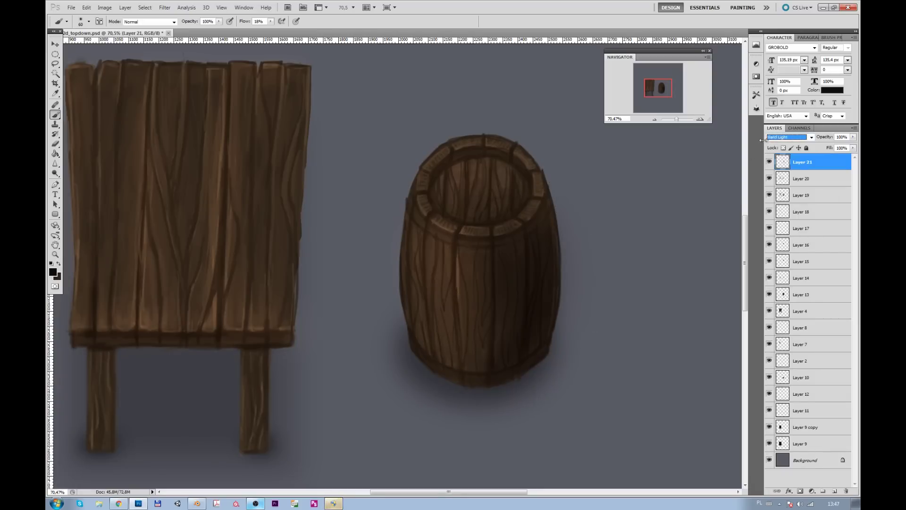
key(Down)
key(Down)
key(Down)
key(Down)
key(Down)
key(Down)
key(Down)
key(Down)
key(Down)
key(Down)
key(Down)
key(Down)
drag(676, 119, 674, 119)
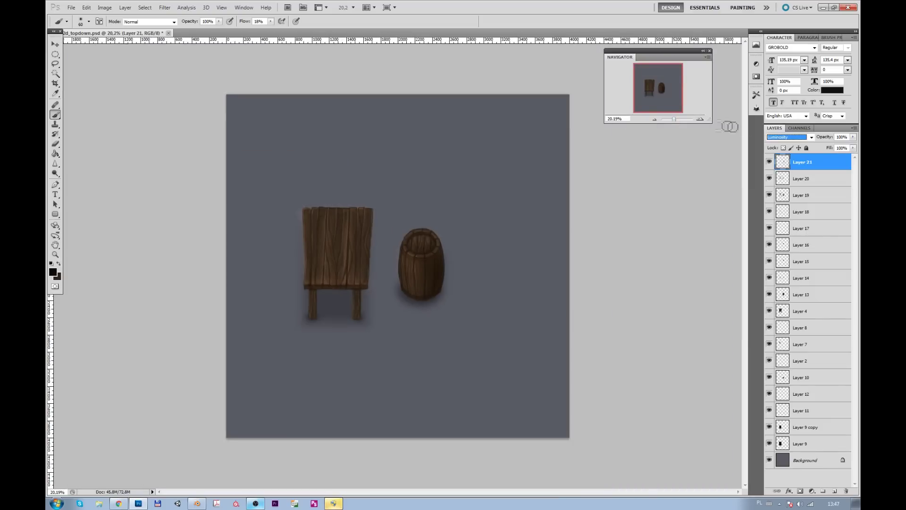
drag(853, 137, 834, 147)
scroll(660, 109, up, 3)
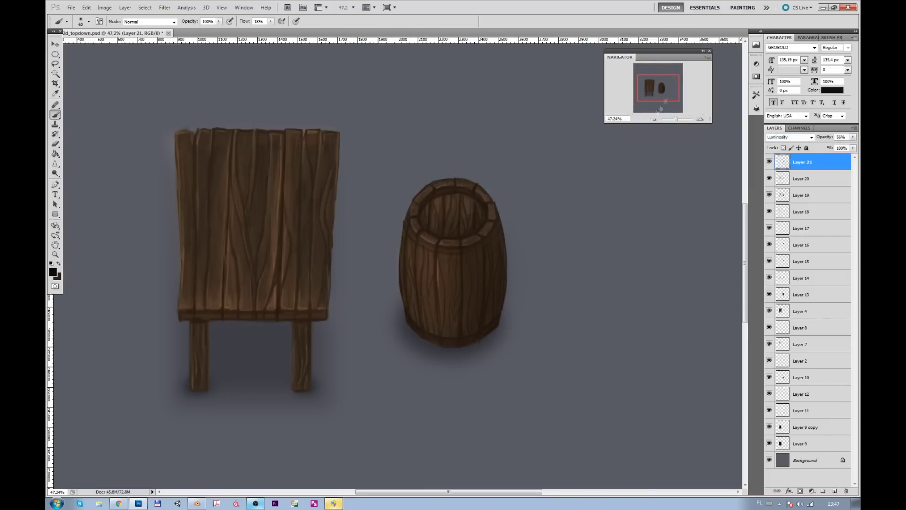
click(833, 491)
alt+click(246, 283)
scroll(506, 204, up, 3)
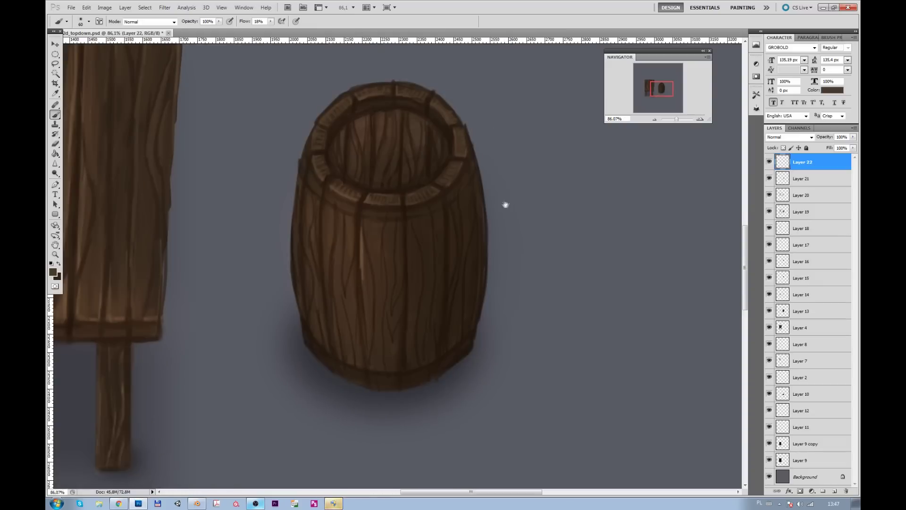
Step: Paint faint light and dark grain strokes down the barrel's left and interior staves
mouse_move(271, 21)
mouse_down()
mouse_move(281, 36)
mouse_move(262, 36)
mouse_up()
click(88, 21)
key(bracketright)
drag(413, 324, 413, 288)
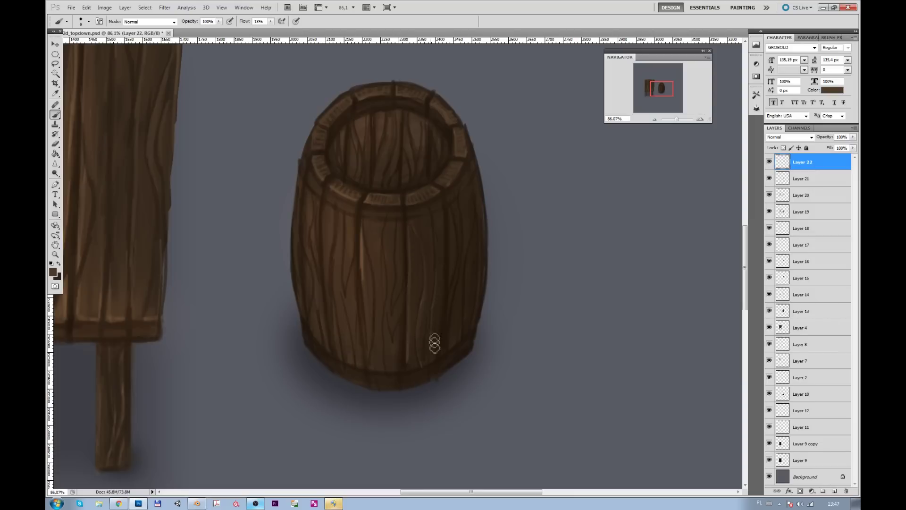
alt+click(367, 234)
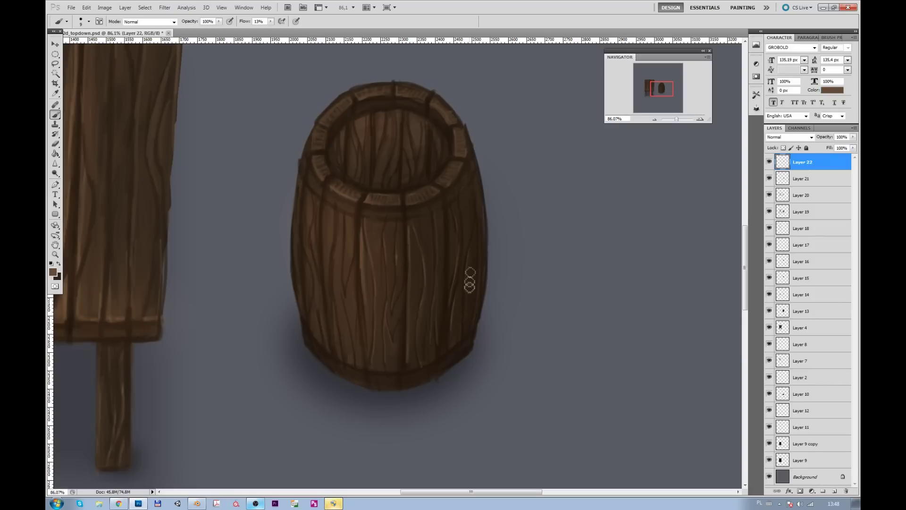
mouse_move(350, 221)
mouse_down()
mouse_move(340, 247)
mouse_move(342, 350)
mouse_up()
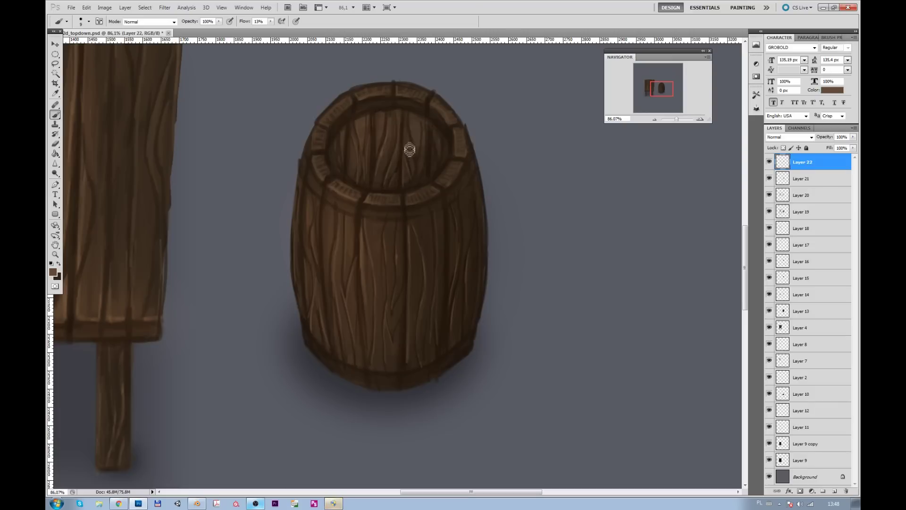
drag(431, 185, 434, 129)
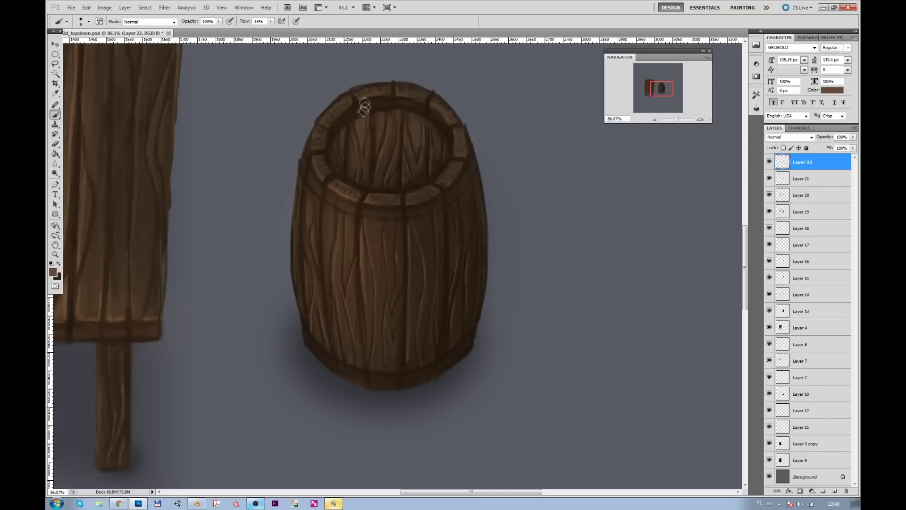
drag(397, 119, 392, 165)
Step: Add lighter brown grain strokes inside the barrel, framing the view on the barrel top
alt+click(379, 169)
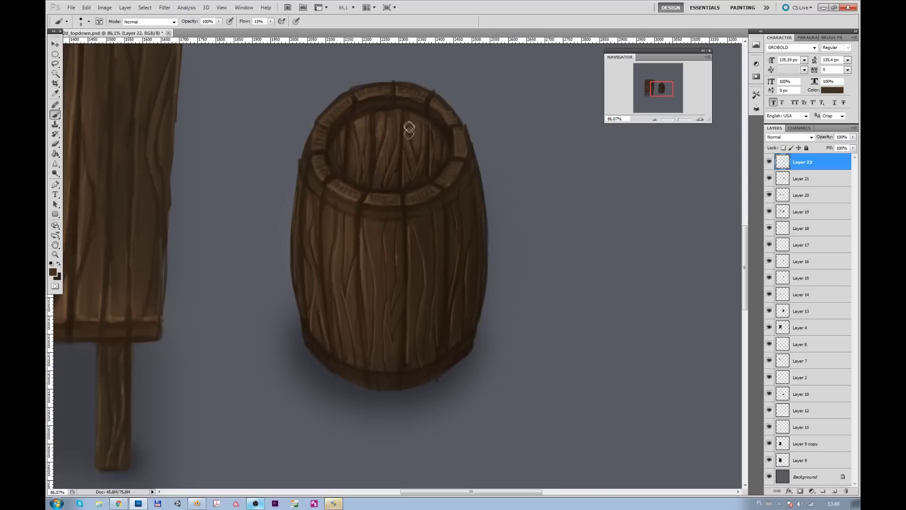
drag(401, 180, 380, 218)
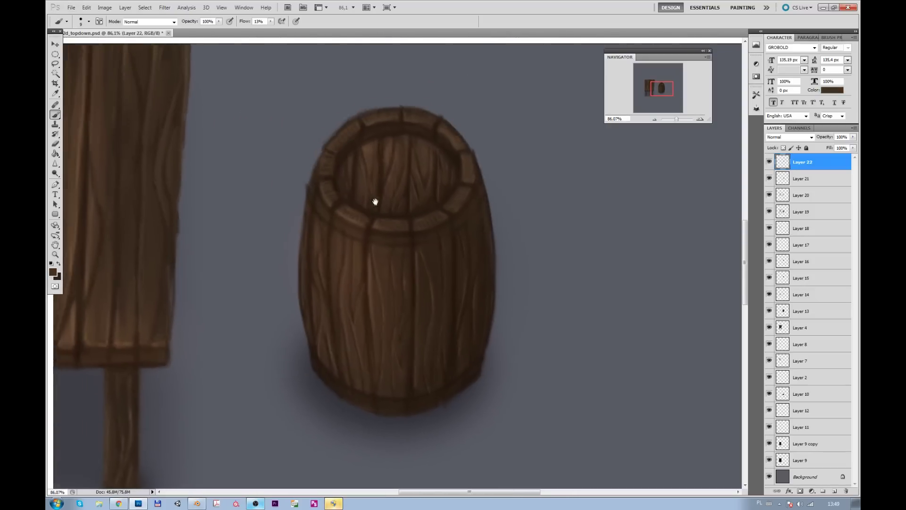
alt+click(366, 287)
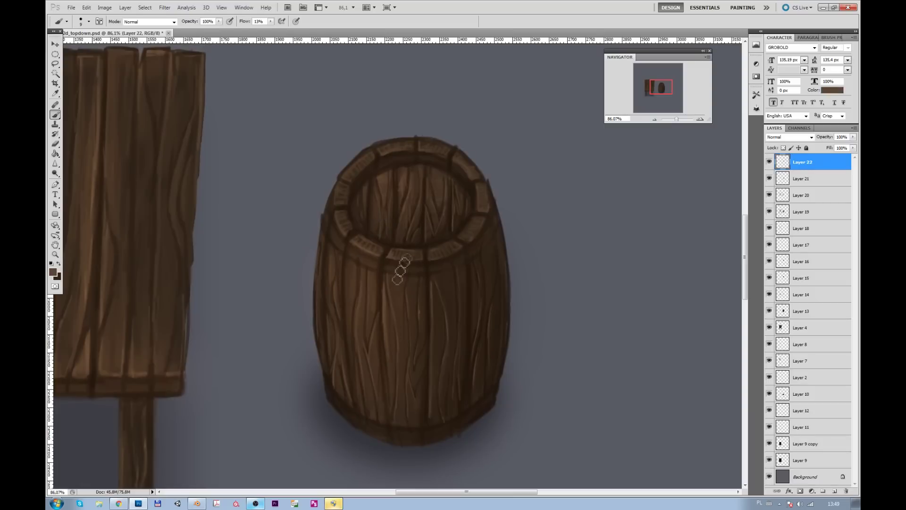
mouse_move(401, 222)
mouse_down()
mouse_move(403, 175)
mouse_move(398, 242)
mouse_up()
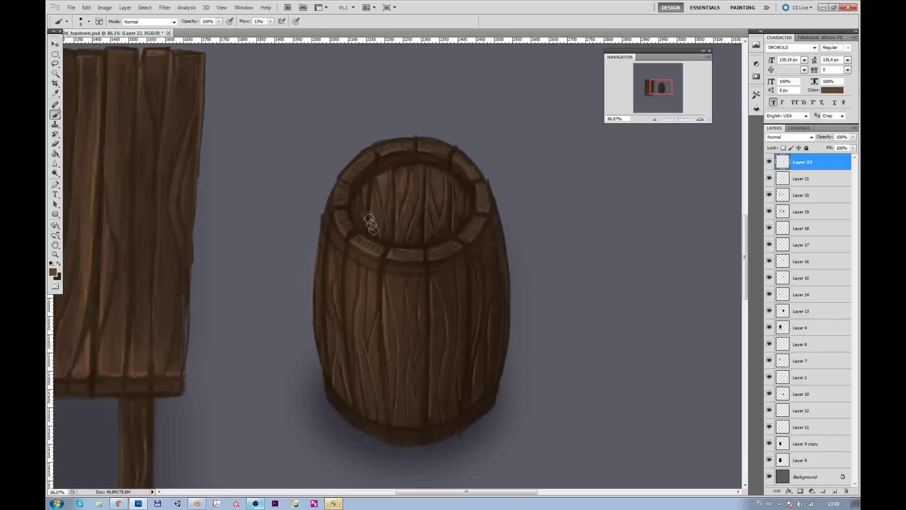
drag(126, 262, 380, 224)
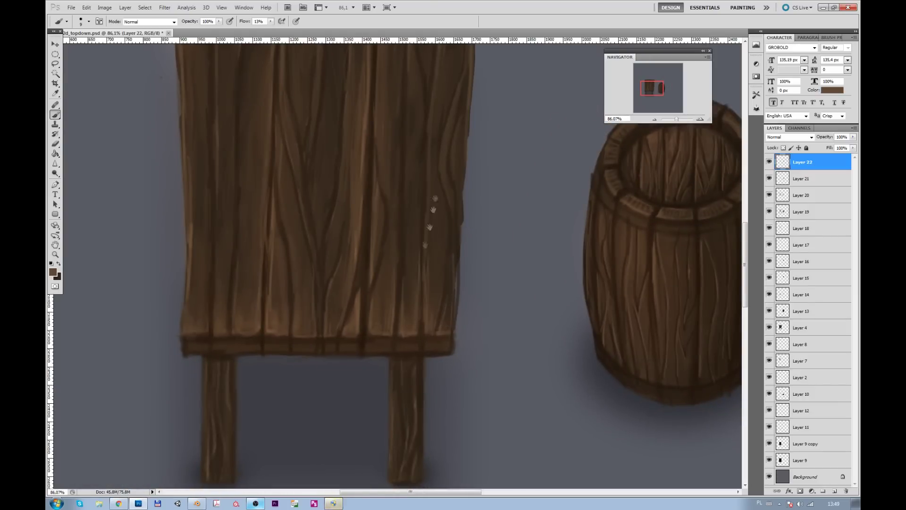
drag(453, 177, 413, 278)
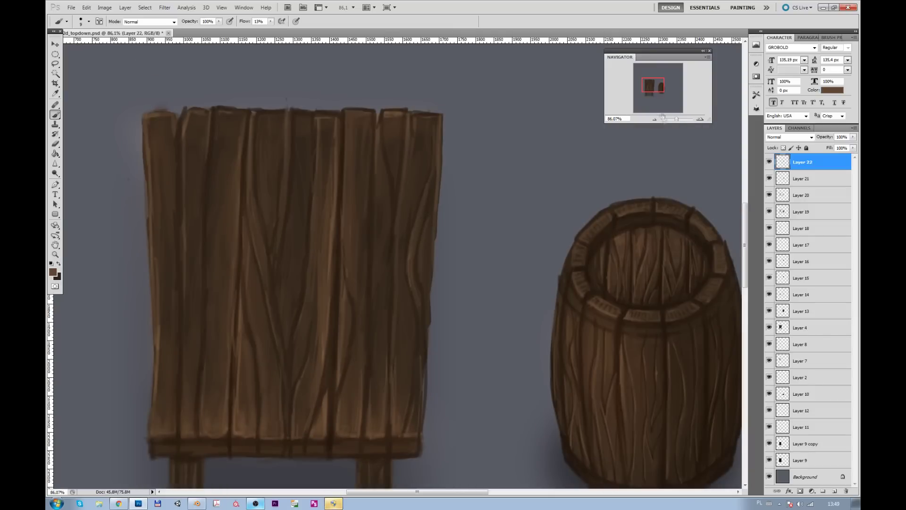
drag(672, 118, 665, 135)
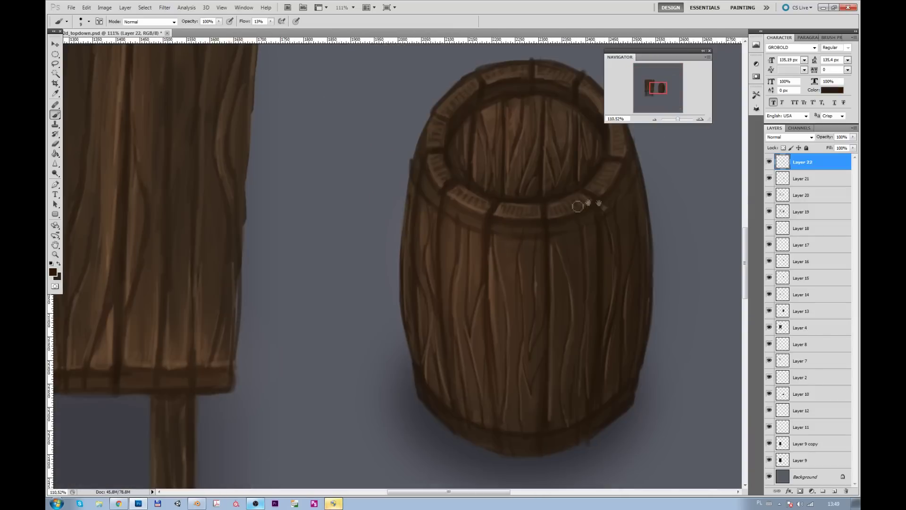
drag(578, 207, 478, 276)
Step: On a new layer, paint a small near-black bung hole in the barrel lid
click(834, 490)
click(53, 272)
click(771, 315)
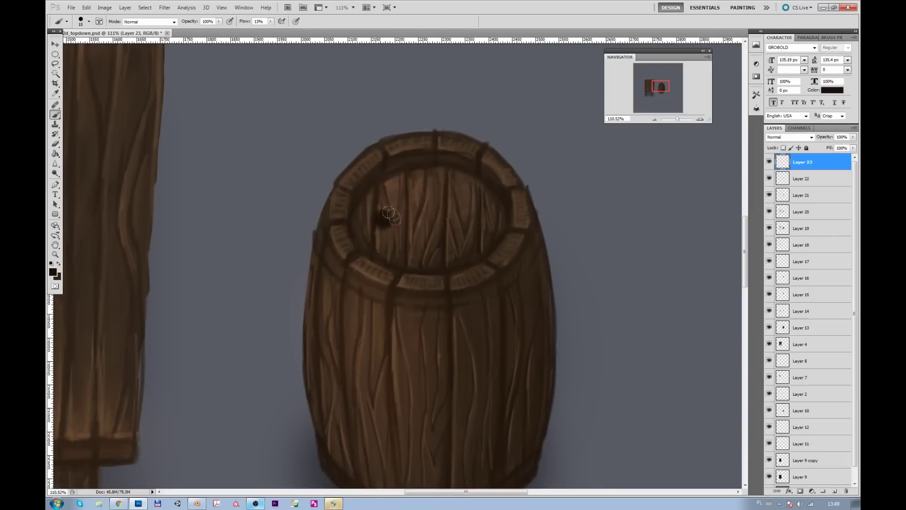
alt+click(413, 304)
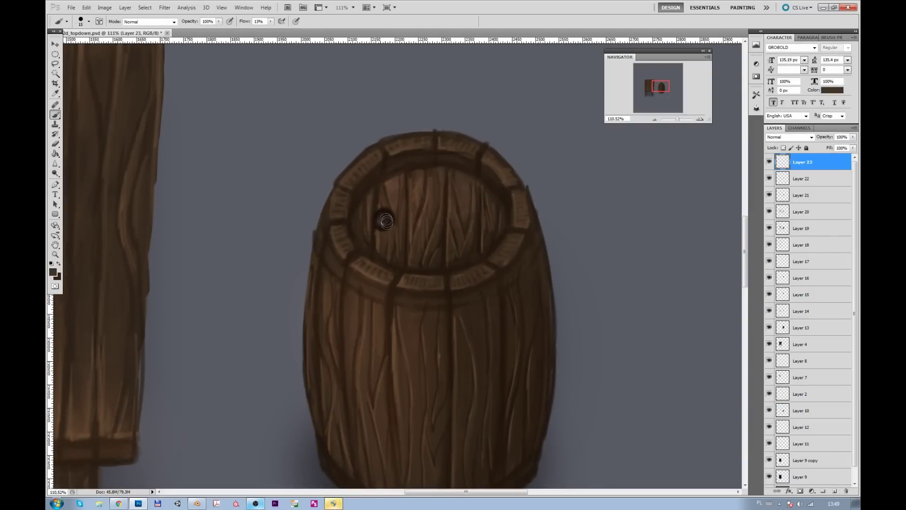
click(384, 218)
alt+click(446, 295)
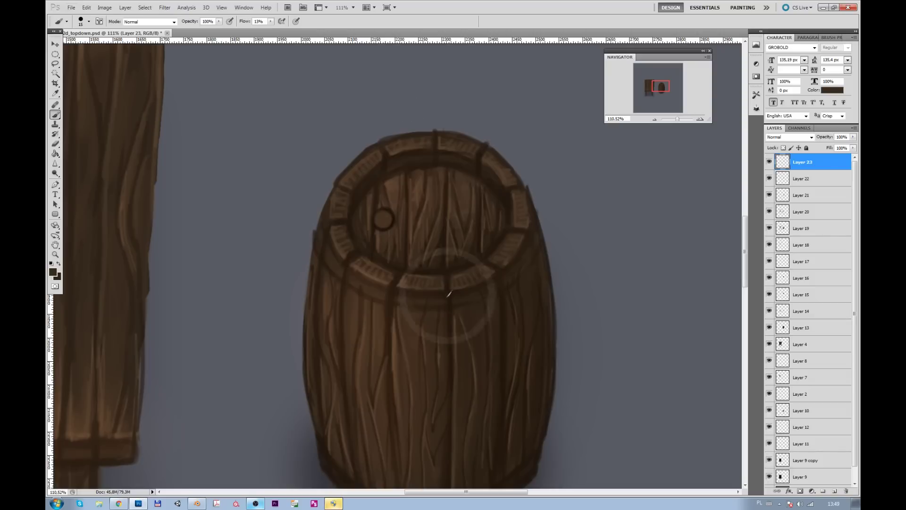
drag(383, 221, 381, 220)
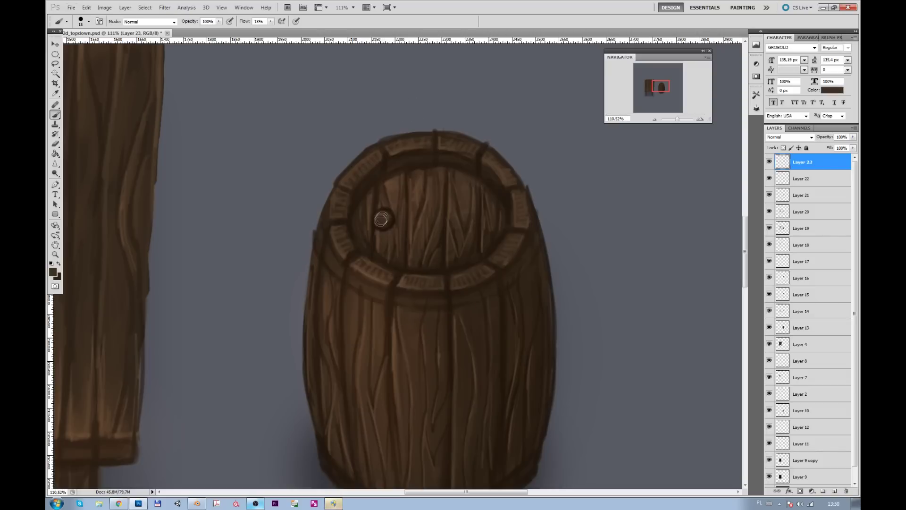
Step: Add light tan highlights to the lid, the band's top, the staves and the rim
alt+click(418, 224)
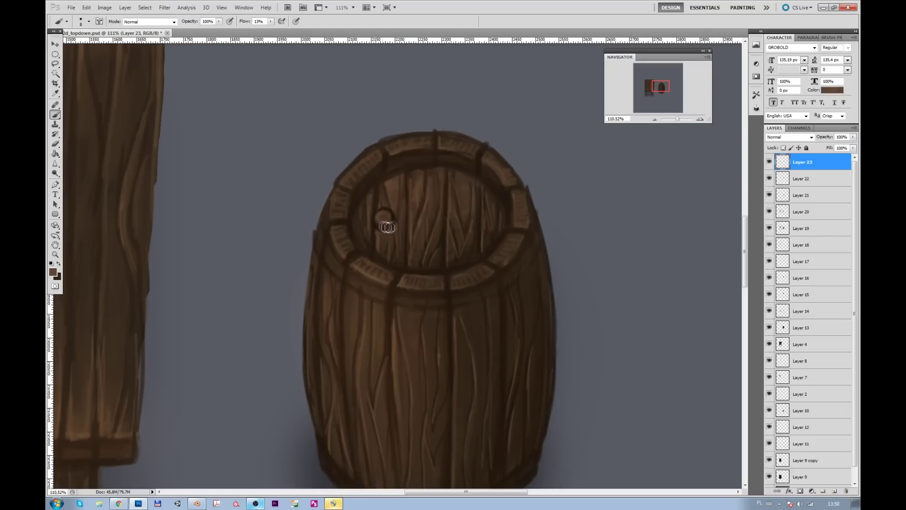
click(53, 272)
click(374, 218)
key(Return)
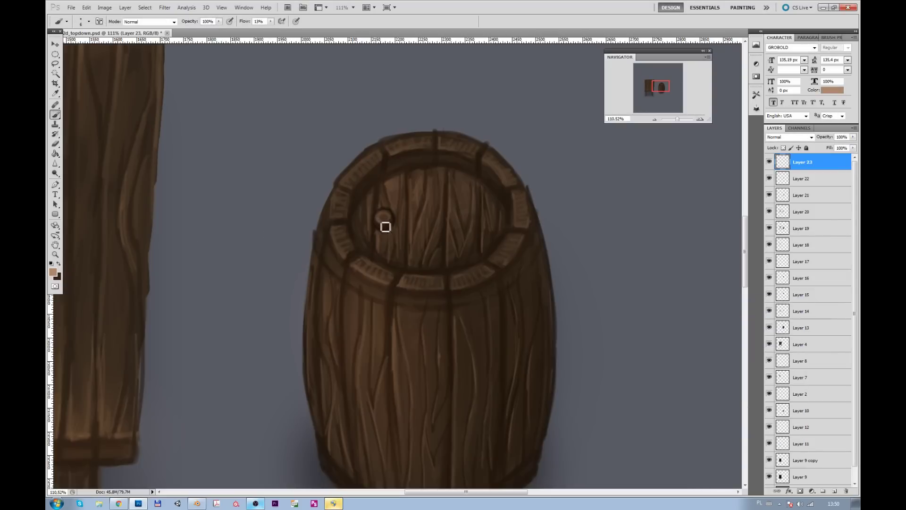
drag(409, 236, 409, 223)
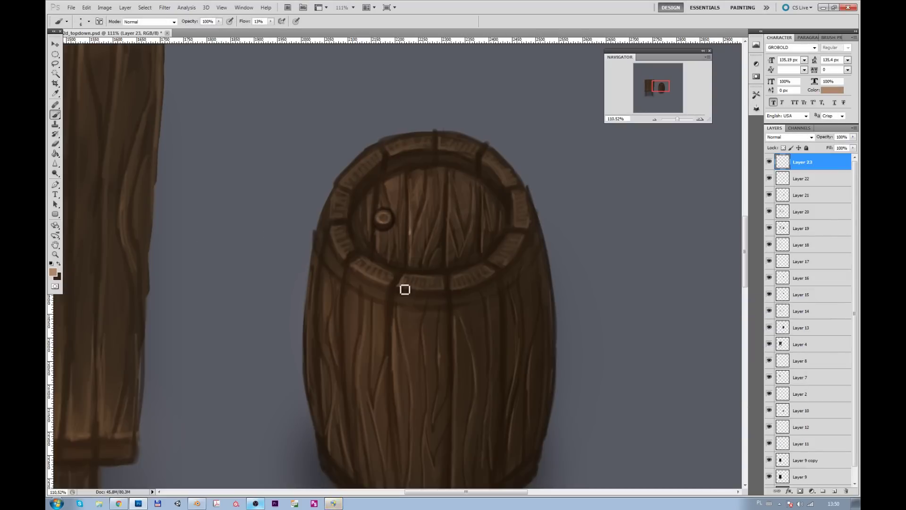
drag(439, 293, 449, 289)
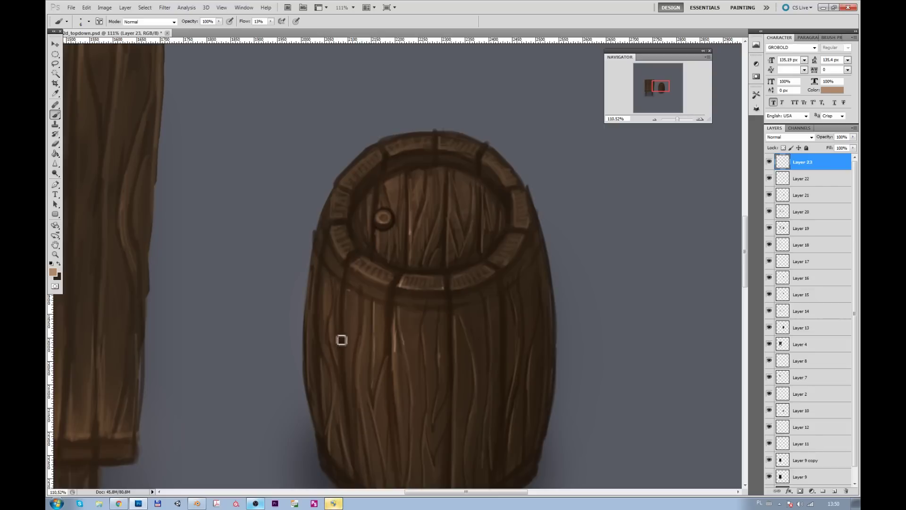
drag(380, 418, 376, 402)
drag(457, 363, 455, 321)
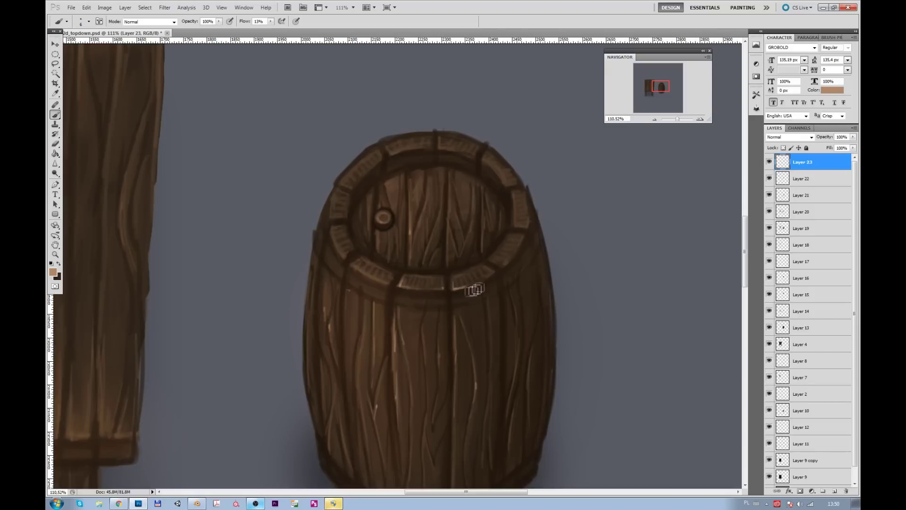
drag(498, 261, 501, 269)
drag(682, 120, 674, 120)
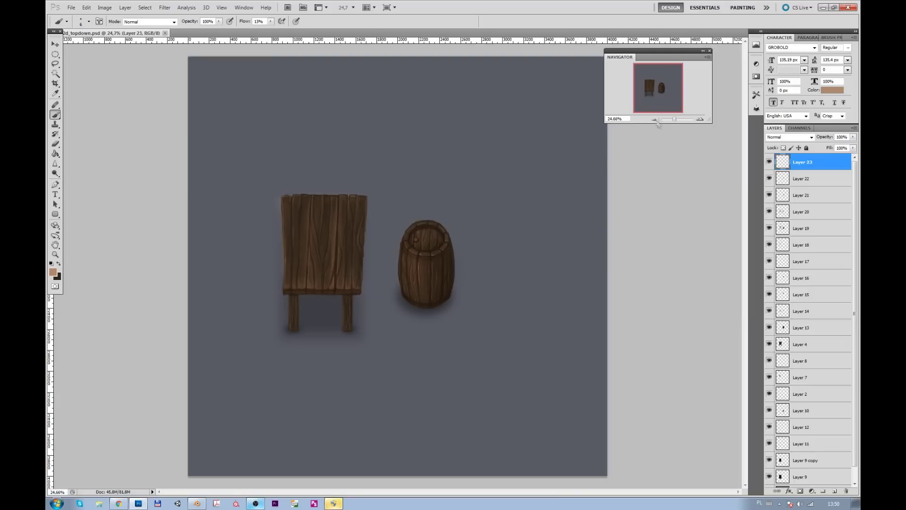
Step: Group all painting layers above Layer 11 into Group 1
drag(674, 120, 676, 119)
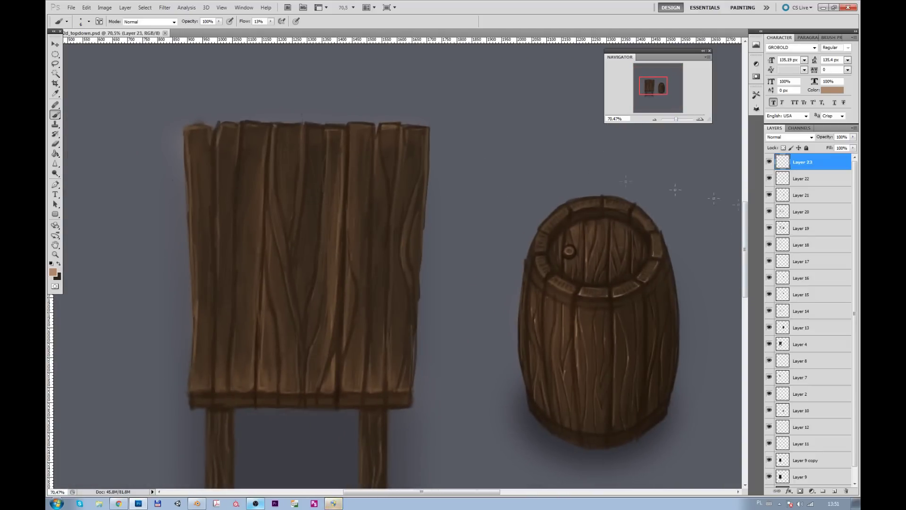
scroll(806, 394, down, 1)
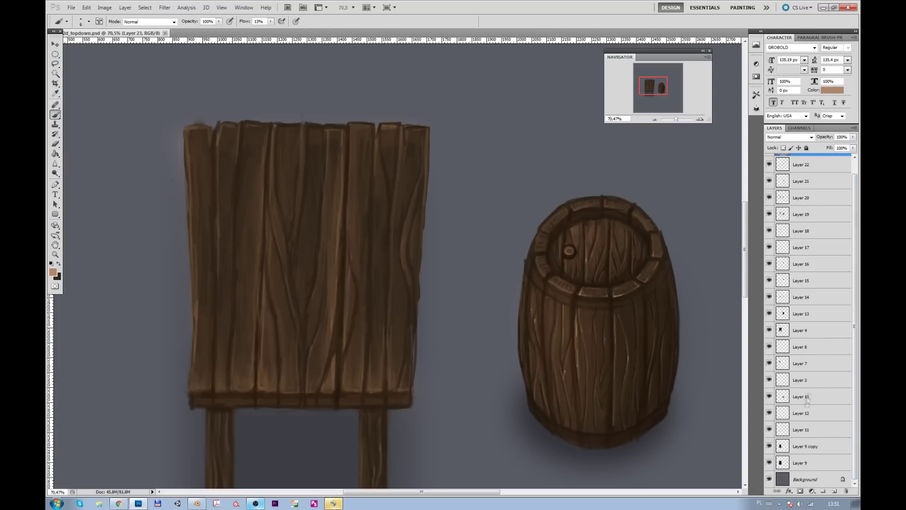
shift+click(798, 431)
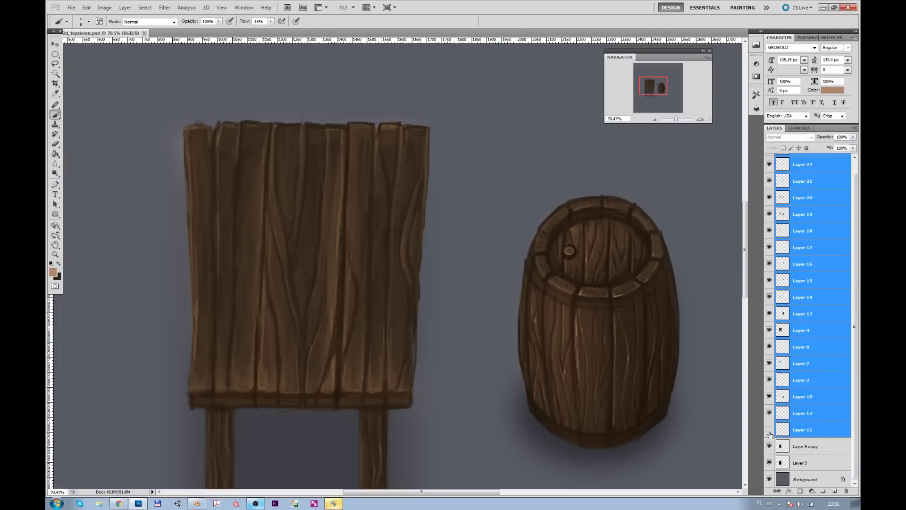
click(769, 413)
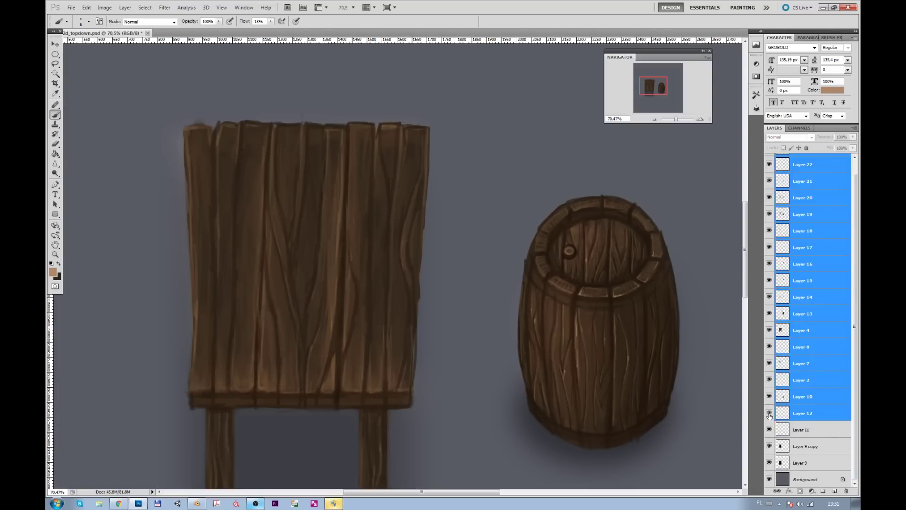
key(ctrl+g)
Step: Duplicate Group 1 as a backup named 'c' and merge Group 1 into one layer
right_click(796, 165)
click(798, 184)
key(Return)
right_click(796, 166)
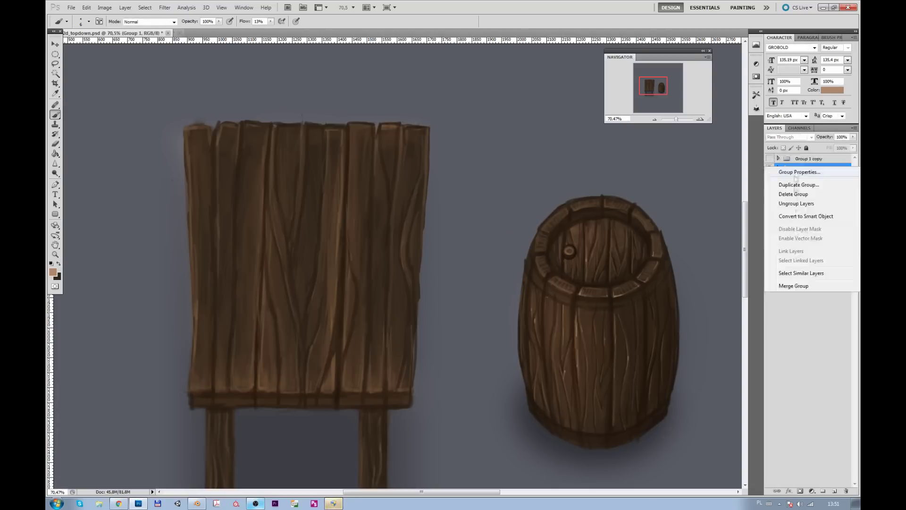
click(793, 286)
double_click(802, 158)
text(c)
key(Return)
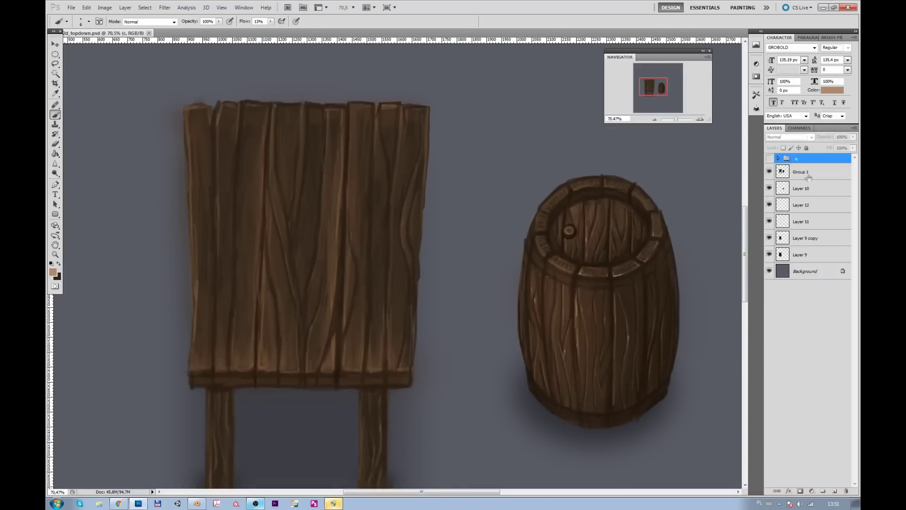
click(810, 178)
key(e)
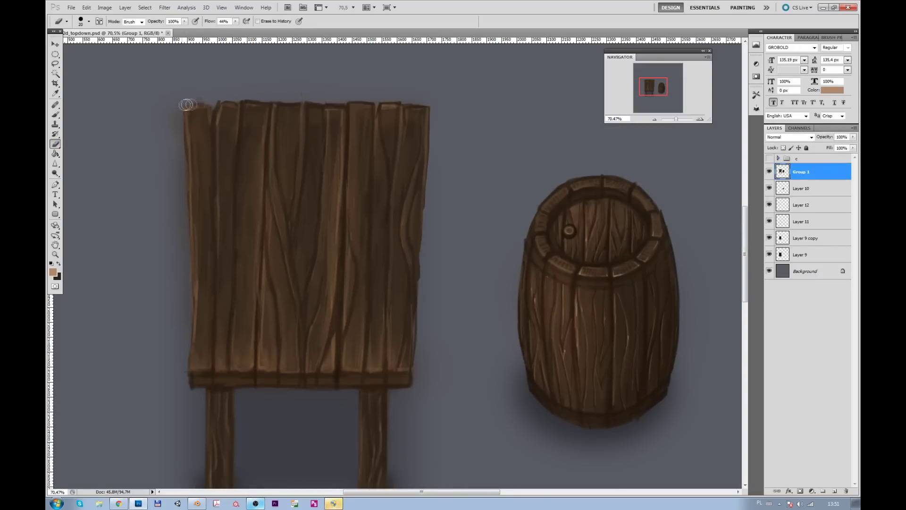
Step: Darken the sign's top-left edge and add a faint dark stroke down the left plank
key(bracketleft)
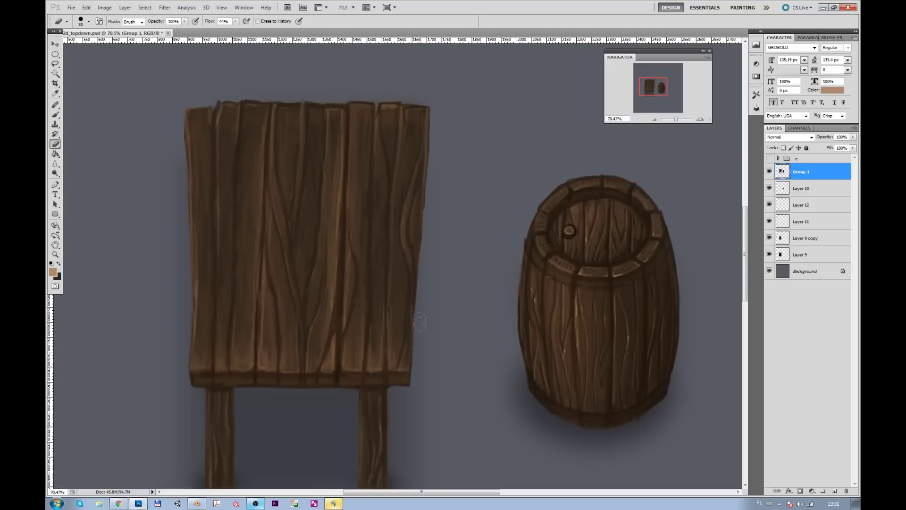
click(55, 114)
alt+click(566, 194)
key(bracketright)
key(bracketright)
key(bracketright)
drag(196, 113, 217, 114)
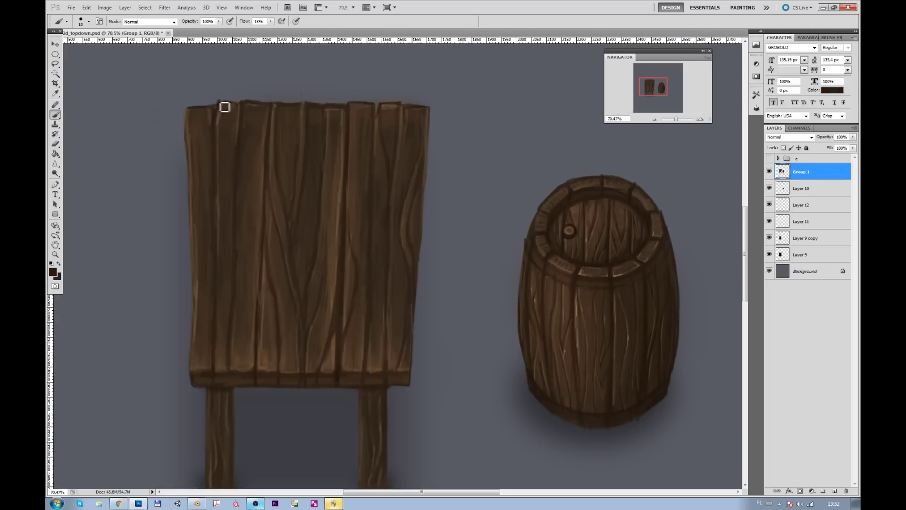
drag(238, 326, 244, 207)
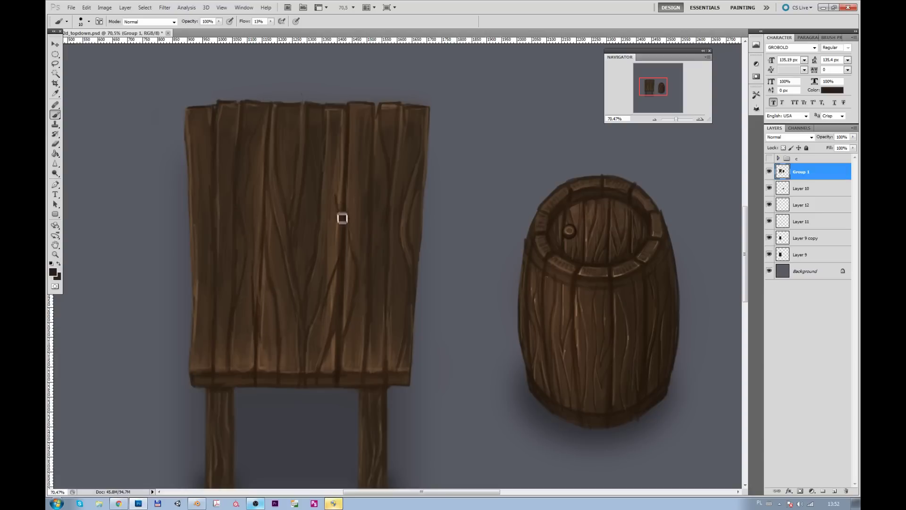
Step: Paint a curved dark grain line and highlight the top edge of the sign's planks
drag(350, 183, 353, 178)
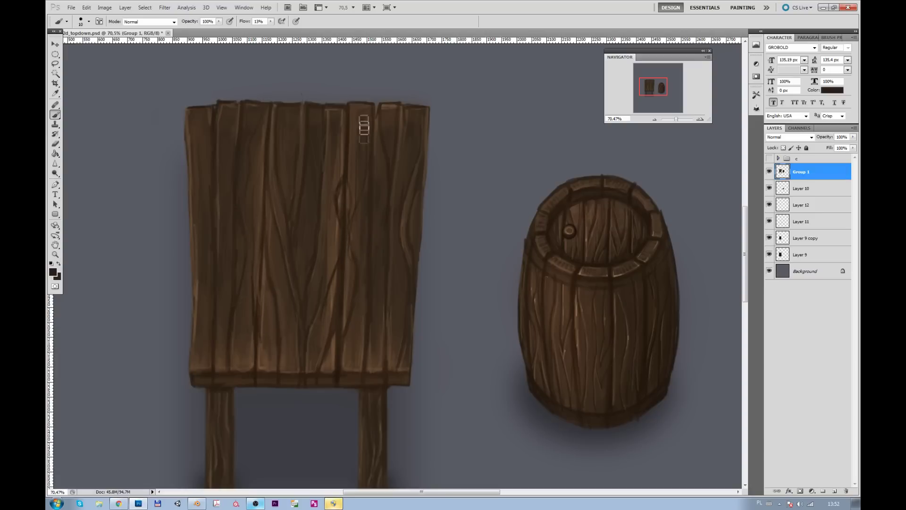
alt+click(389, 110)
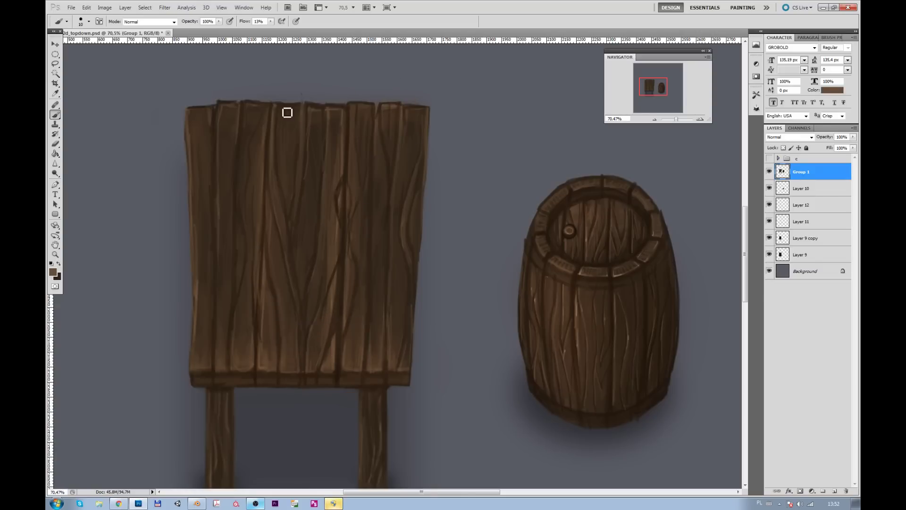
drag(284, 111, 304, 112)
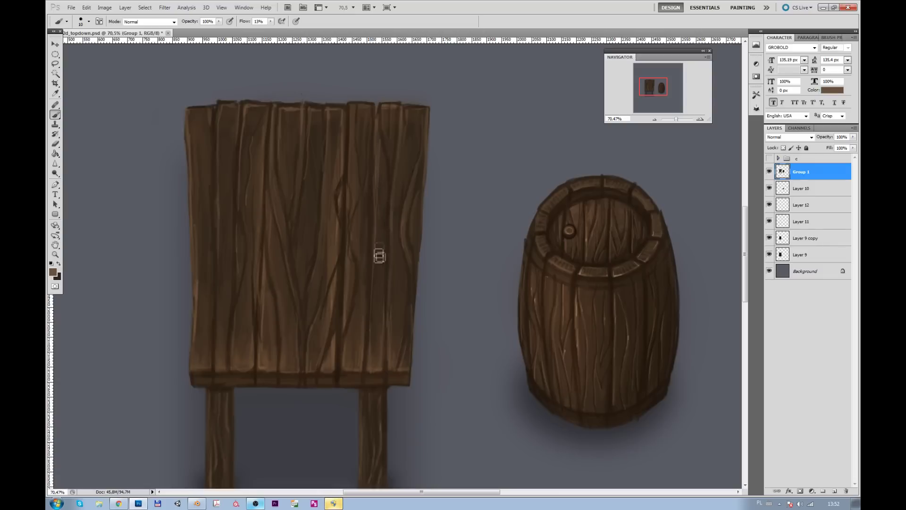
alt+click(383, 158)
mouse_move(681, 121)
mouse_down()
mouse_move(677, 103)
mouse_move(675, 121)
mouse_up()
Step: Erase stray paint along the sign's left and right edges and the barrel's left edge
key(e)
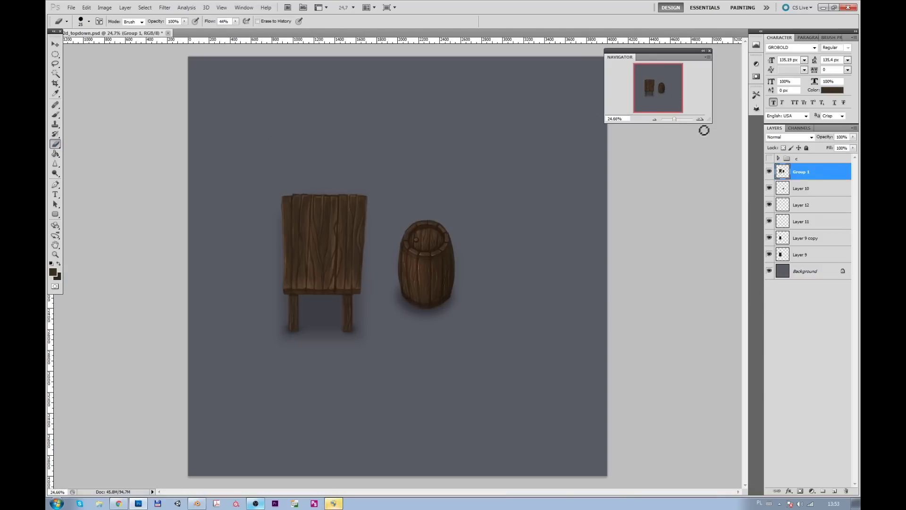
drag(257, 181, 260, 252)
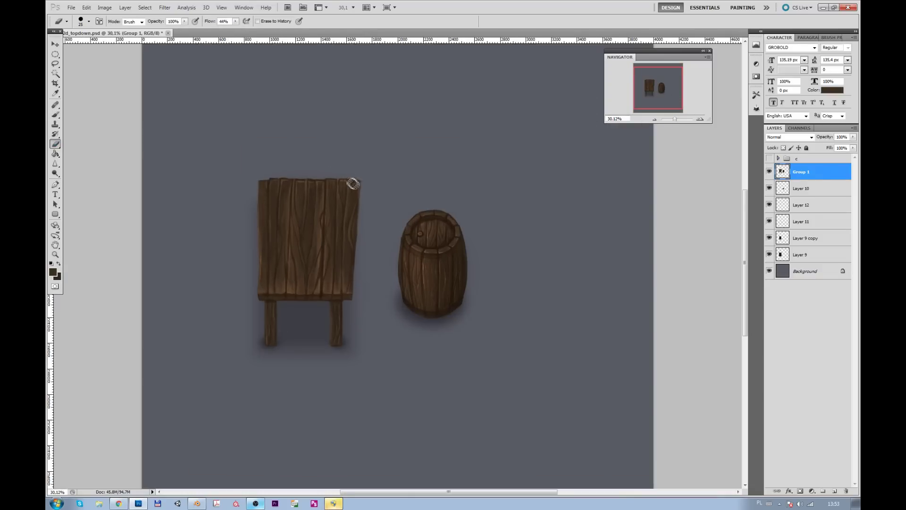
drag(688, 130, 690, 130)
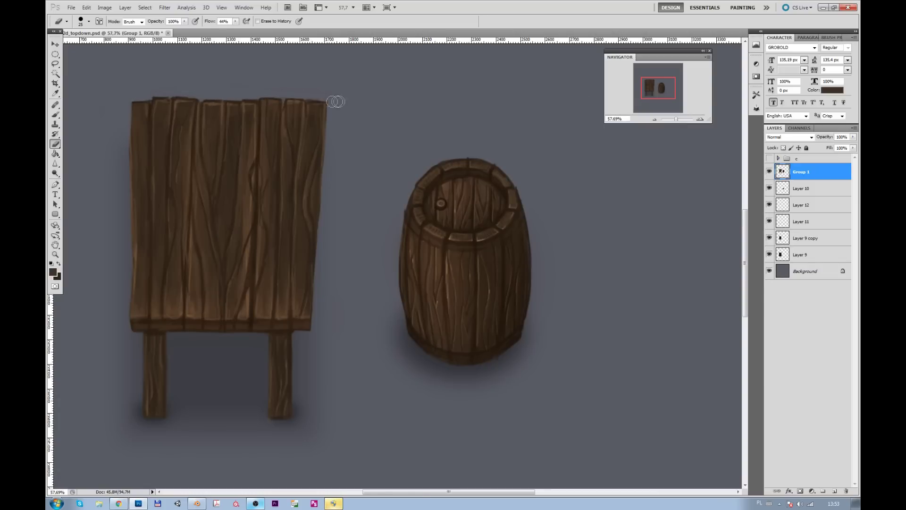
drag(331, 118, 331, 175)
drag(324, 95, 324, 222)
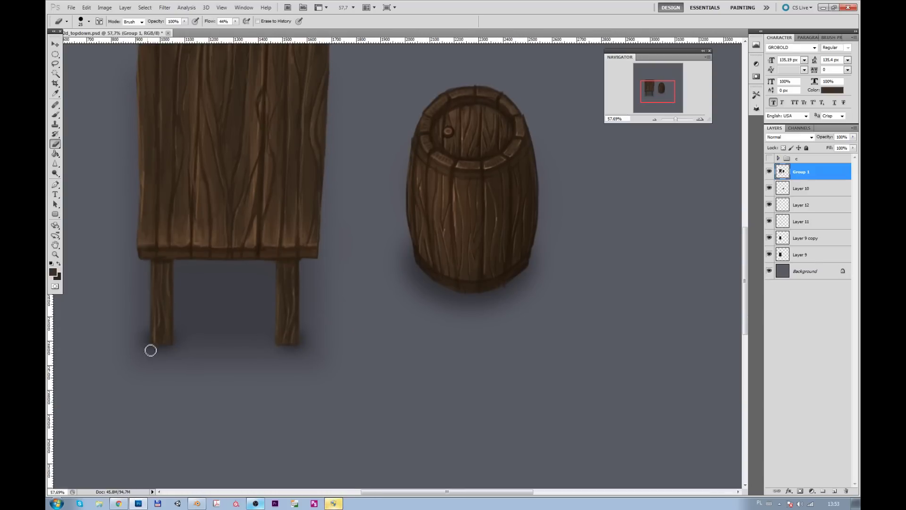
drag(375, 215, 368, 288)
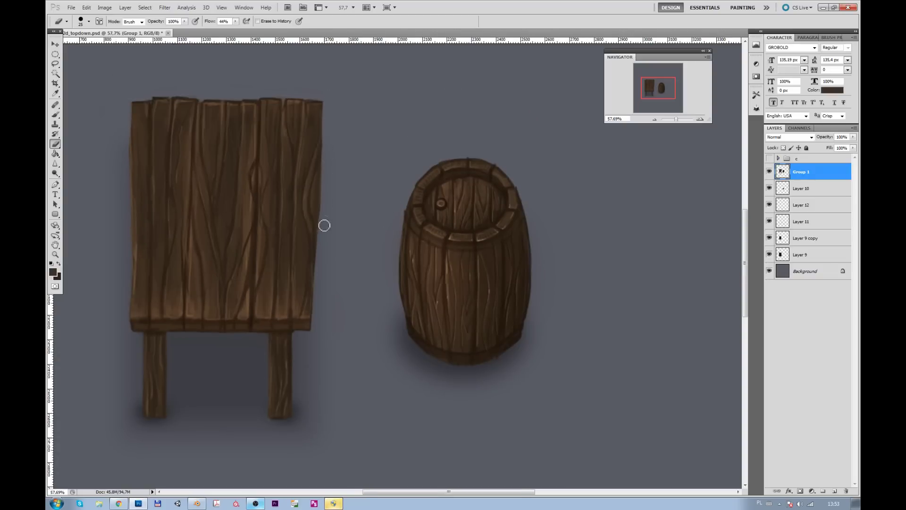
drag(366, 220, 348, 183)
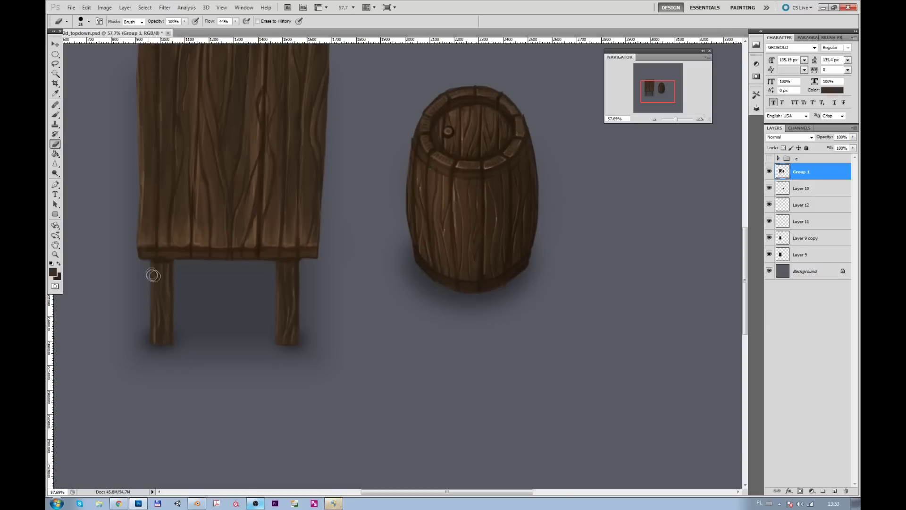
drag(395, 211, 400, 254)
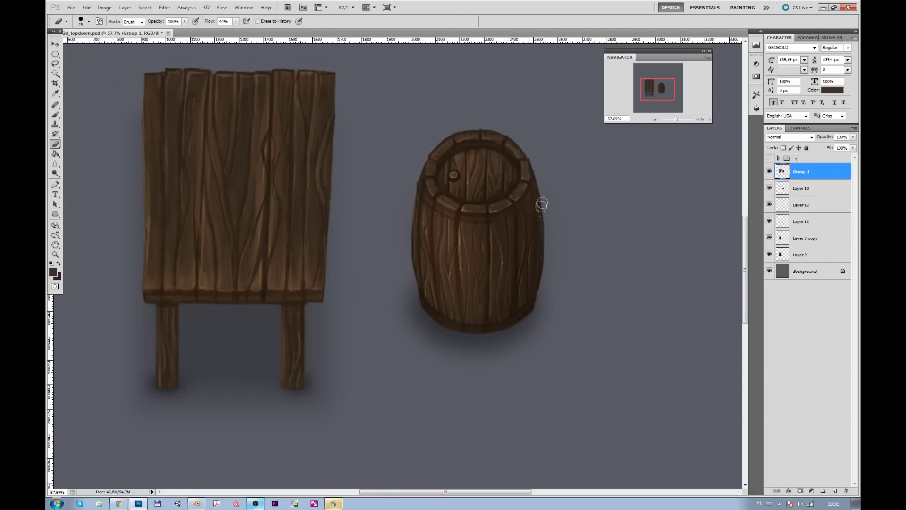
drag(423, 171, 410, 242)
scroll(402, 200, up, 2)
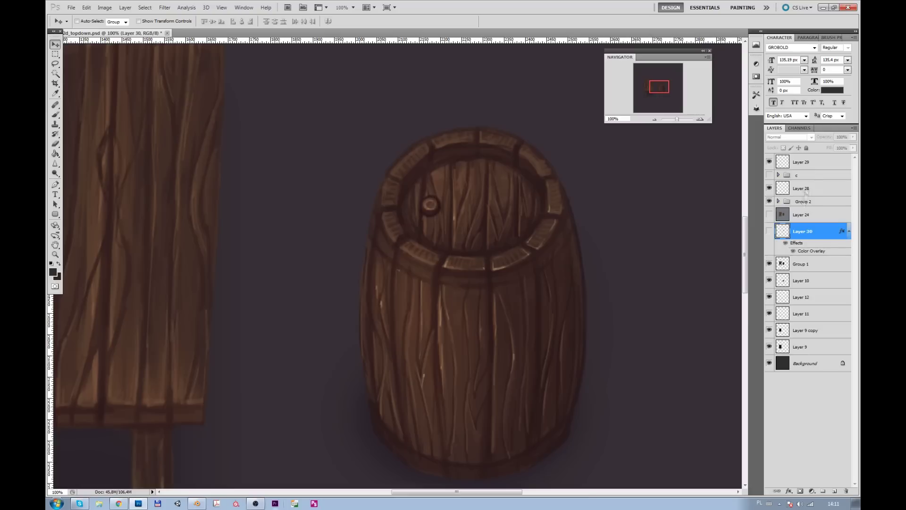
Step: Load Group 1's outline, add a layer, and paint a faint brown stroke with a 35 px brush
click(782, 264)
ctrl+click(781, 263)
click(834, 491)
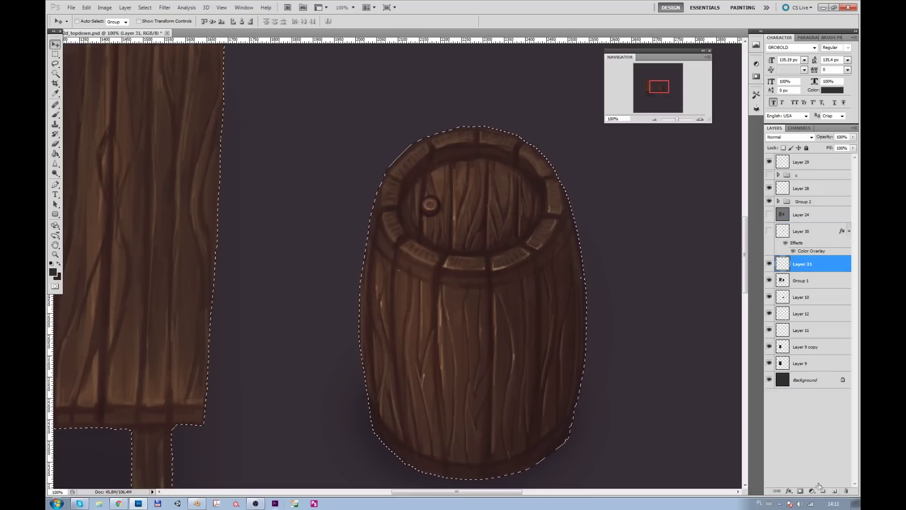
key(b)
click(53, 272)
key(Return)
click(88, 22)
click(134, 104)
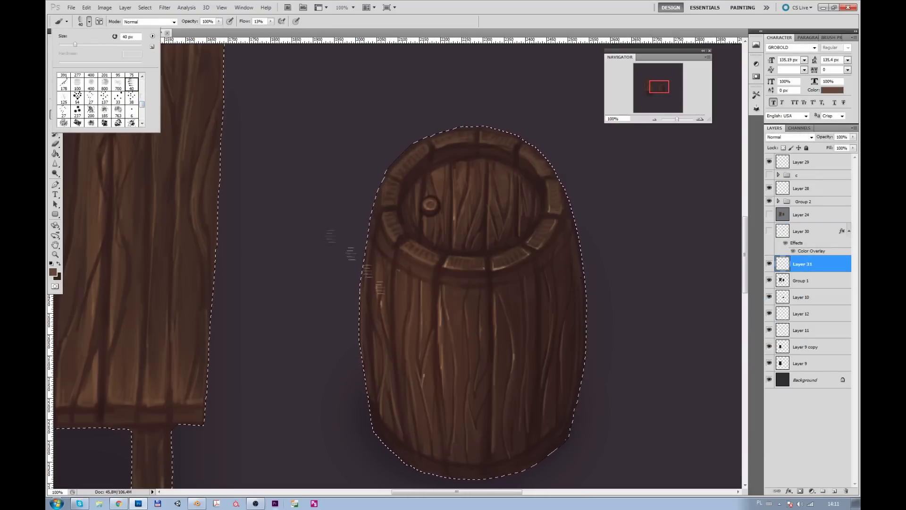
key(Return)
key(bracketleft)
key(bracketleft)
key(bracketleft)
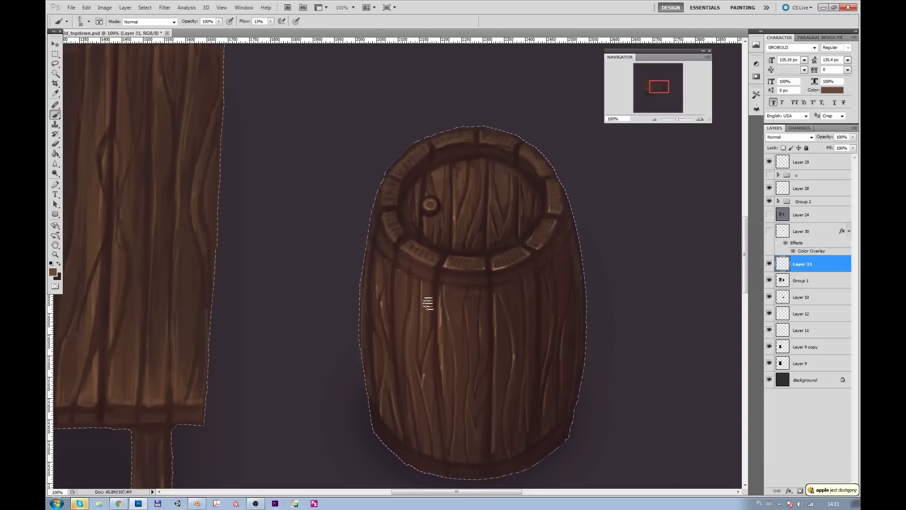
key(bracketright)
key(bracketright)
key(bracketright)
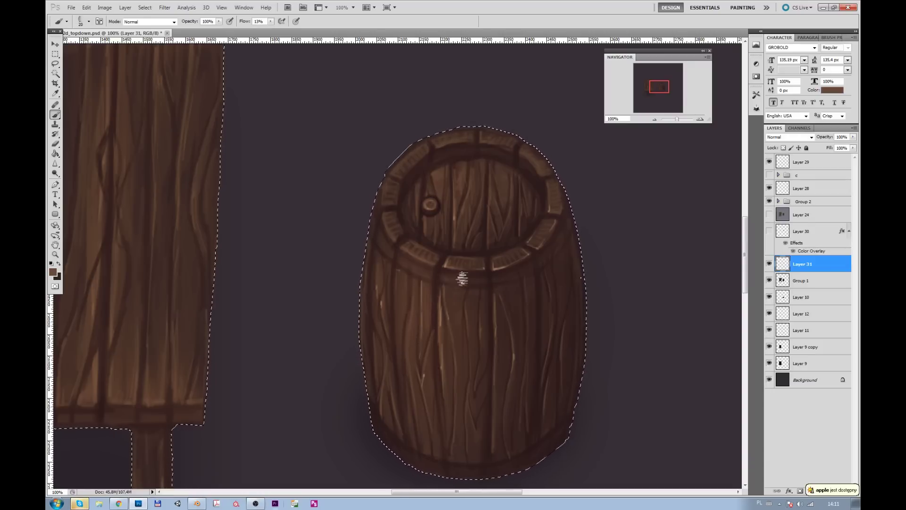
drag(485, 276, 503, 280)
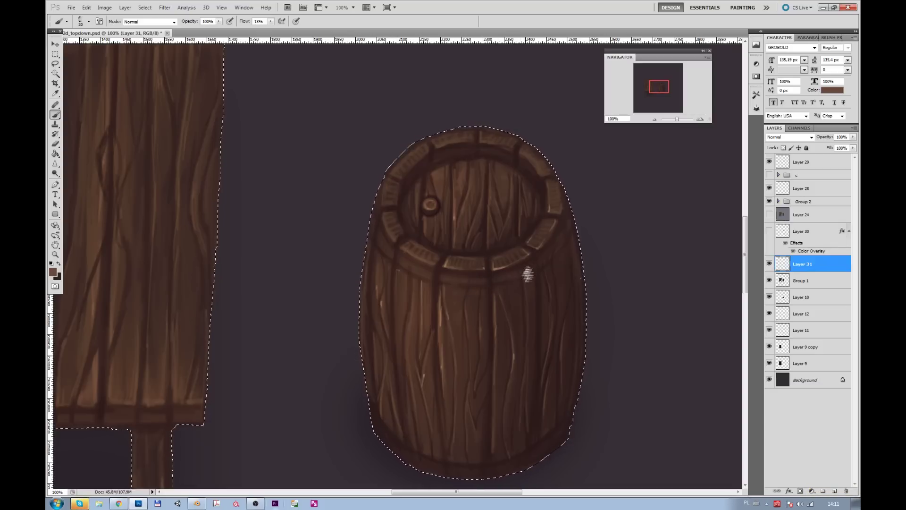
Step: On another new layer, highlight the whole upper hoop in lighter brown with a bristle brush
key(ctrl+shift+alt+n)
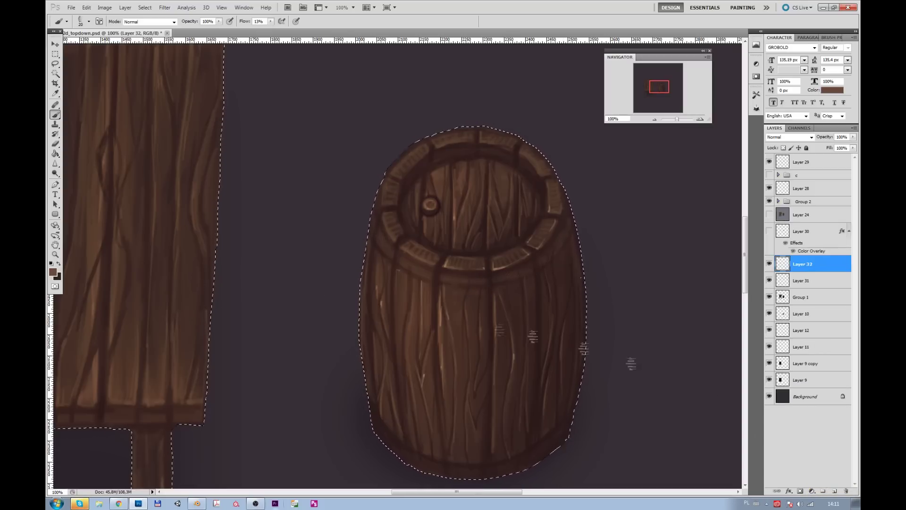
click(53, 273)
click(665, 330)
click(774, 312)
click(89, 21)
scroll(143, 101, up, 5)
click(414, 263)
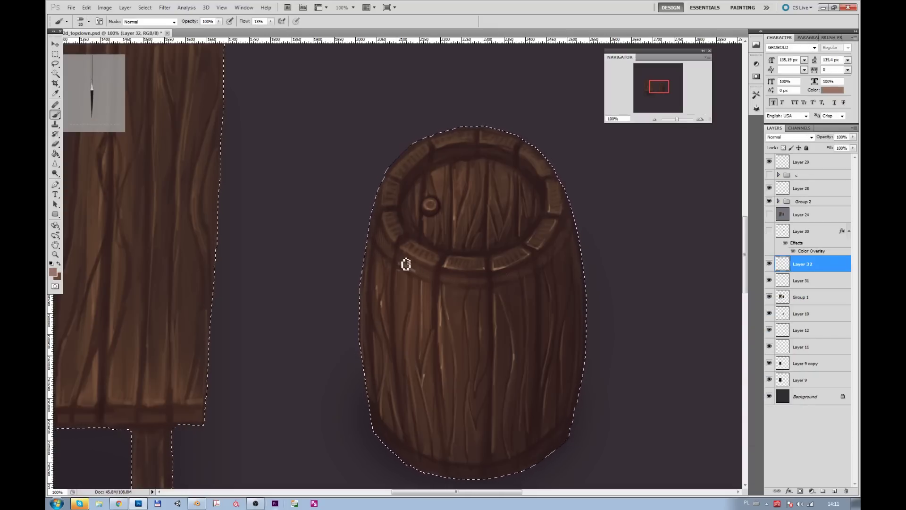
key(bracketright)
key(bracketright)
key(bracketright)
drag(379, 236, 469, 267)
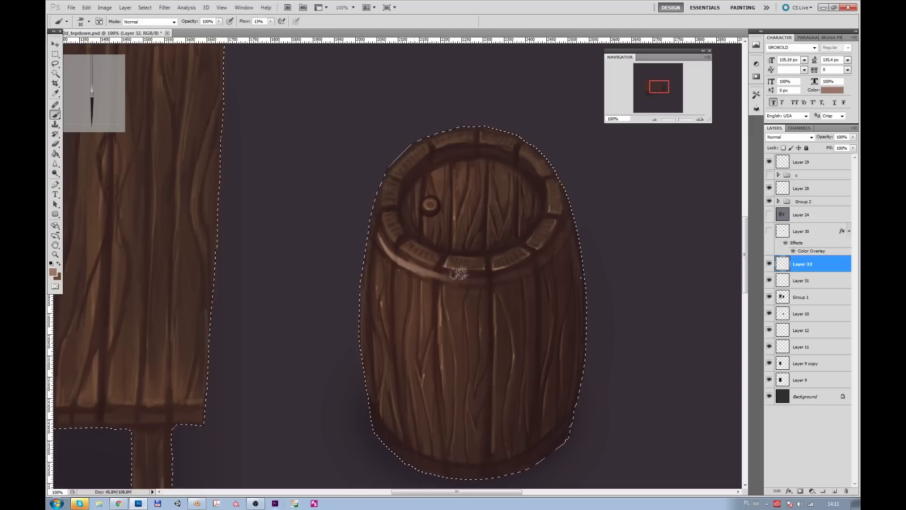
drag(471, 267, 564, 222)
mouse_move(383, 220)
mouse_down()
mouse_move(438, 270)
mouse_move(504, 276)
mouse_move(543, 264)
mouse_move(575, 211)
mouse_up()
Step: Shade the rim's inner edge above the hoop with a darker sampled brown
alt+shift+right_click(623, 405)
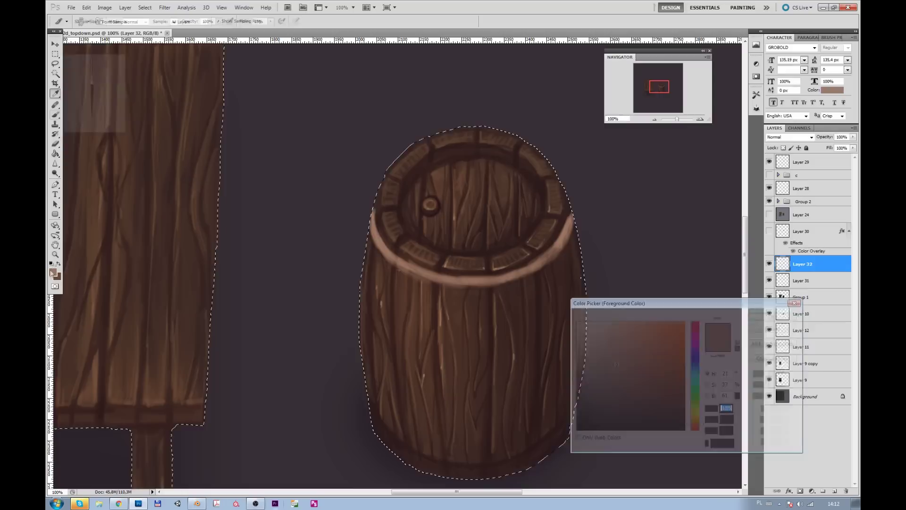
key(p)
key(b)
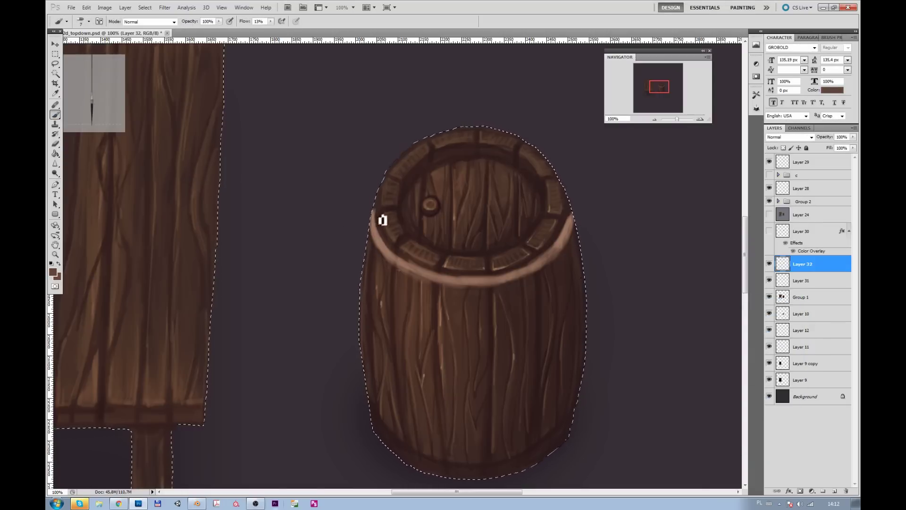
alt+click(375, 229)
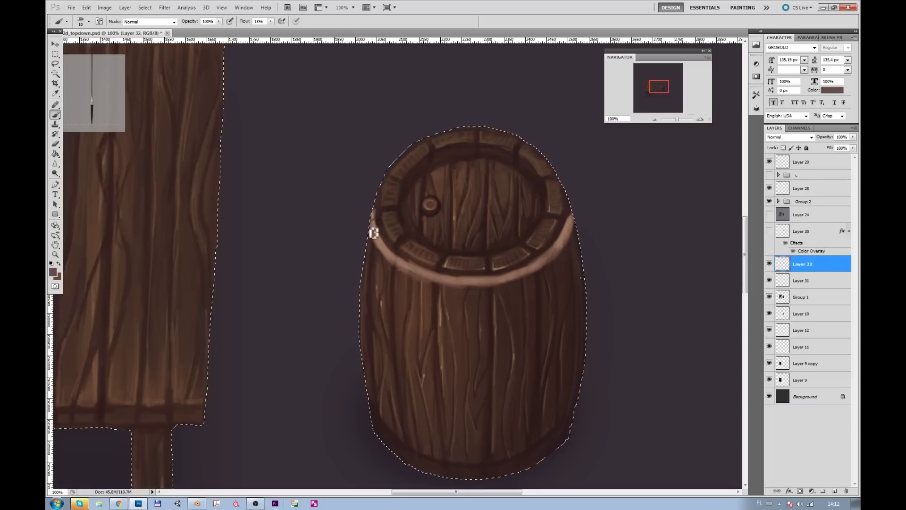
alt+click(379, 228)
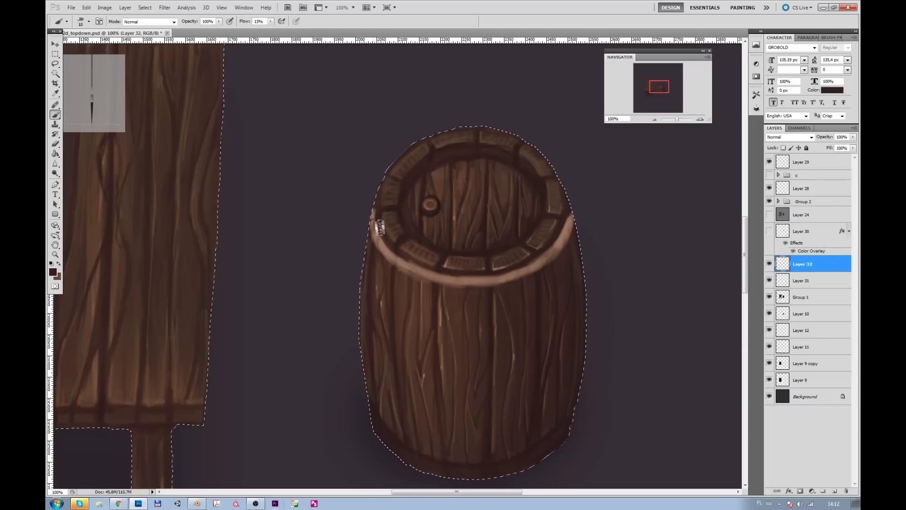
mouse_move(392, 210)
mouse_down()
mouse_move(402, 261)
mouse_move(438, 279)
mouse_move(495, 285)
mouse_move(572, 233)
mouse_up()
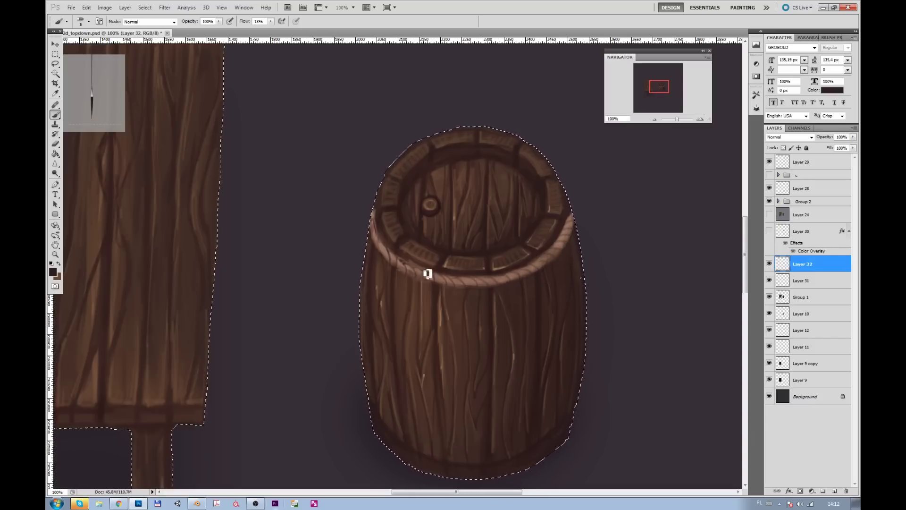
key(bracketright)
key(bracketright)
key(bracketright)
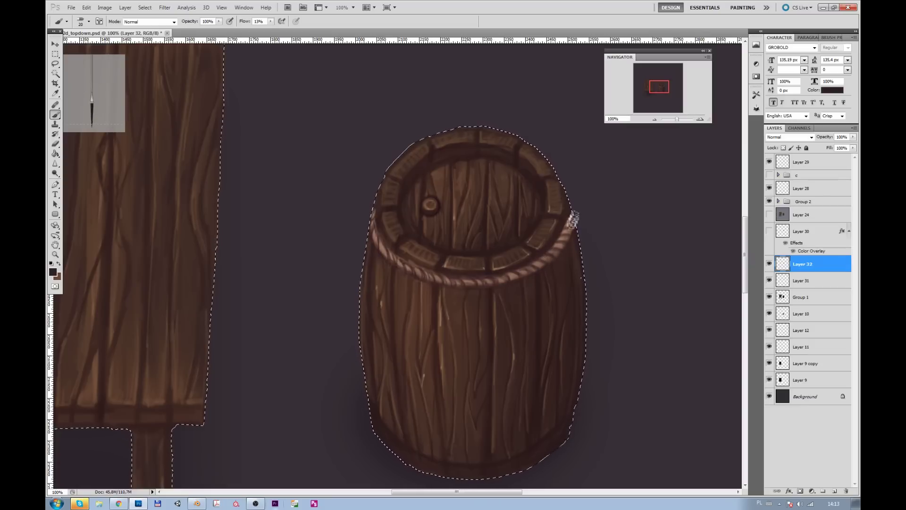
key(bracketleft)
key(bracketleft)
key(bracketleft)
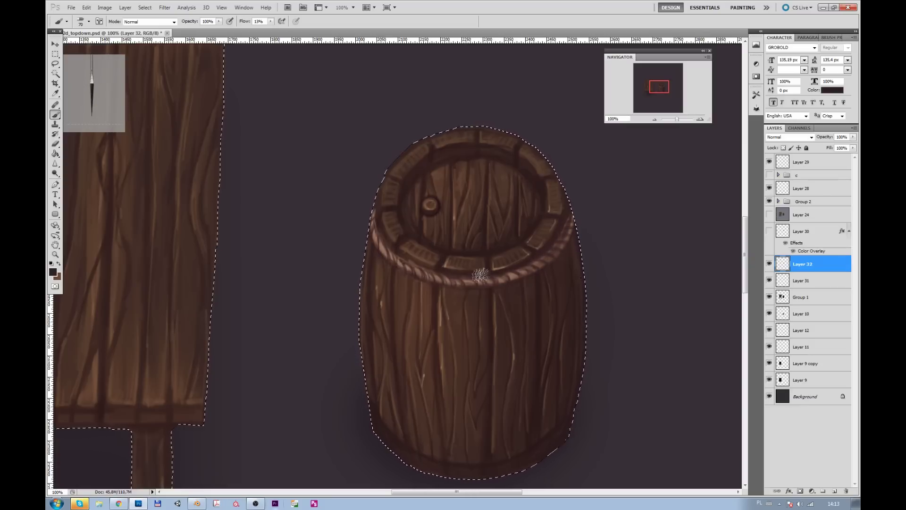
Step: Paint fine twisted rope strands along the barrel's upper band
mouse_move(673, 122)
mouse_down()
mouse_move(658, 119)
mouse_move(680, 119)
mouse_up()
drag(644, 149, 401, 251)
key(i)
click(53, 273)
key(Return)
key(b)
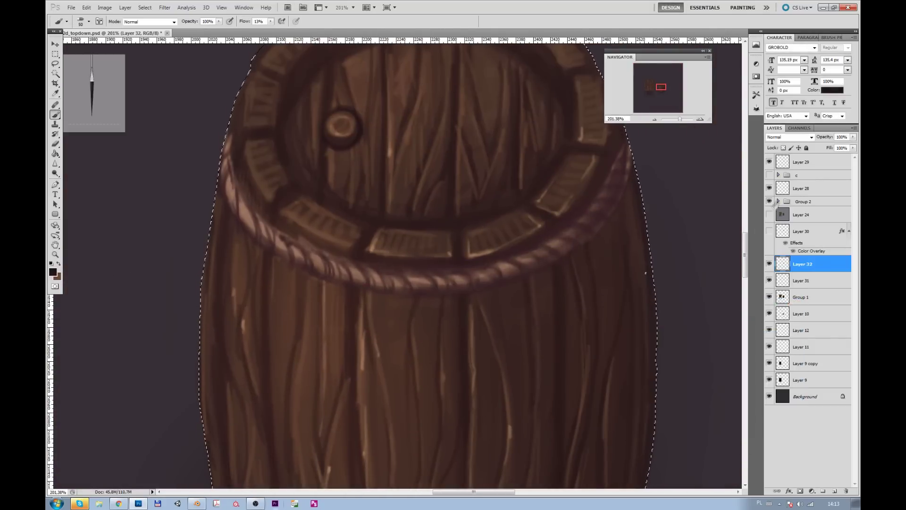
key(bracketleft)
key(bracketleft)
key(bracketleft)
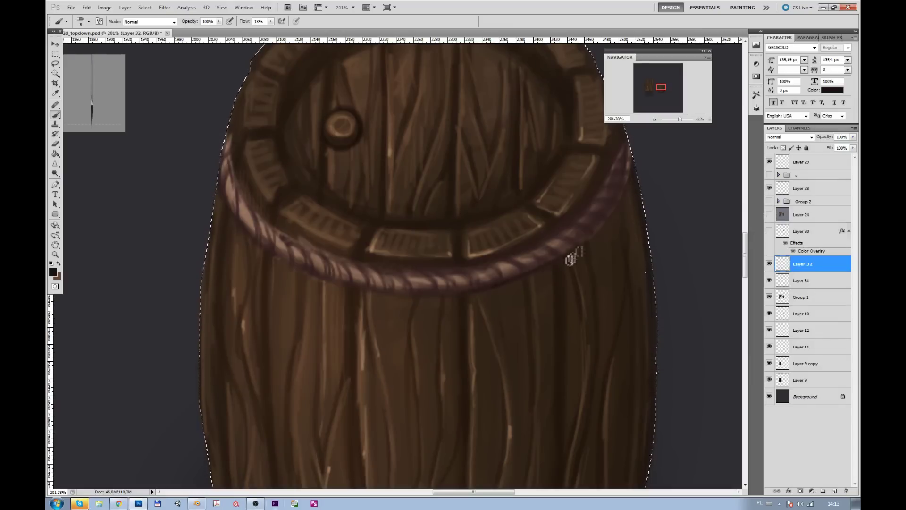
key(bracketright)
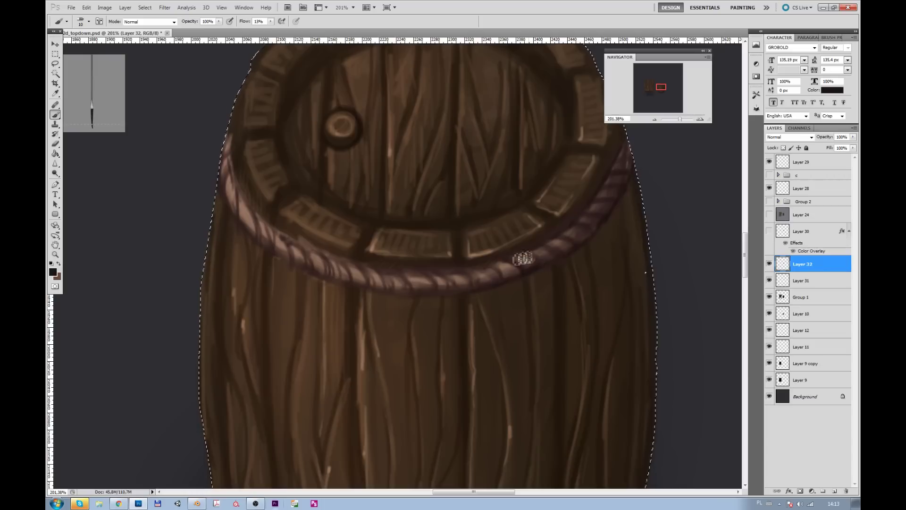
mouse_move(515, 273)
mouse_down()
mouse_move(491, 281)
mouse_move(240, 207)
mouse_up()
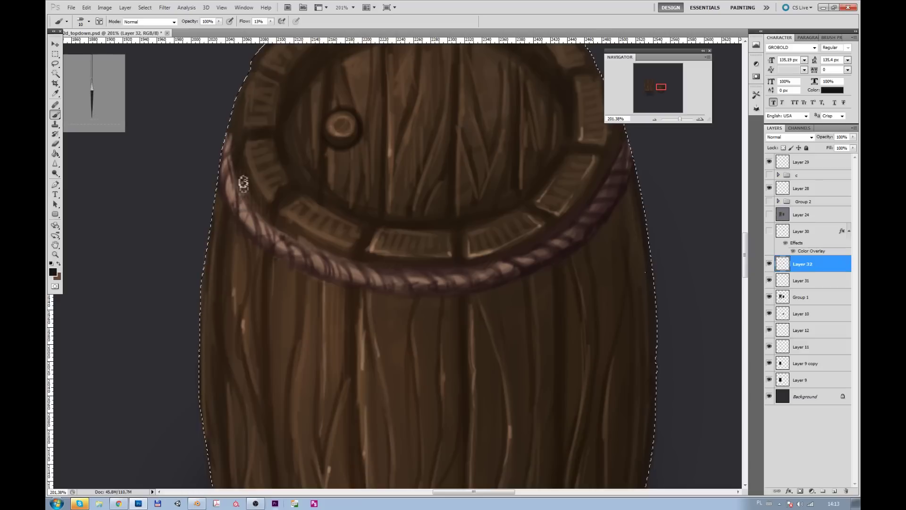
mouse_move(416, 290)
mouse_down()
mouse_move(287, 246)
mouse_move(332, 280)
mouse_up()
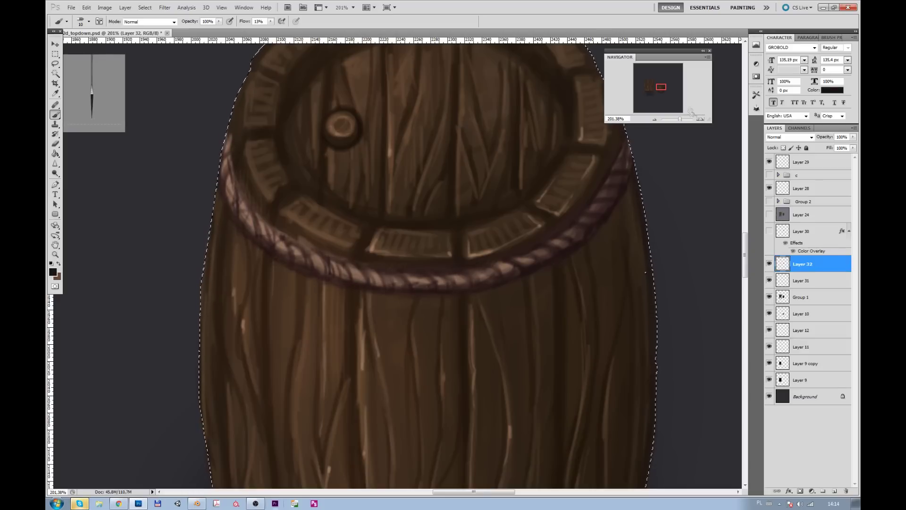
drag(680, 118, 674, 119)
Step: Squash the selected lower part of the barrel to 83% height
key(m)
key(ctrl+d)
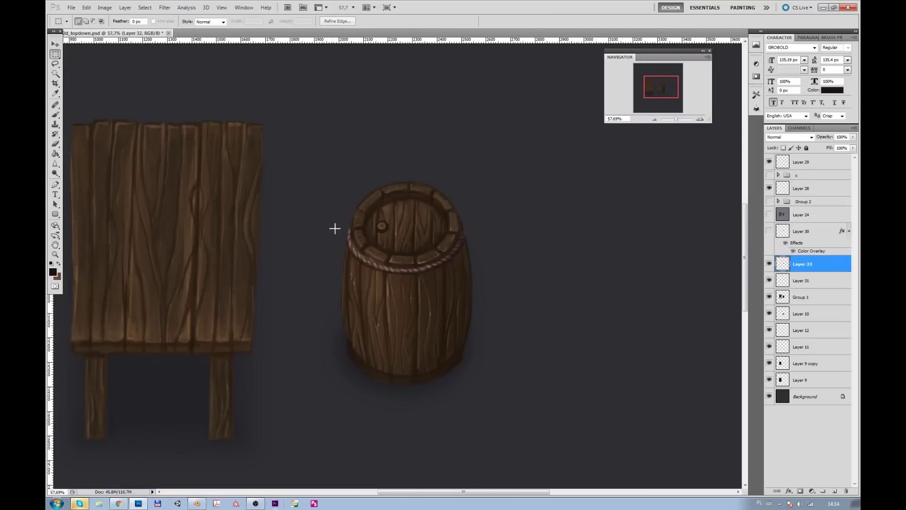
drag(448, 388, 323, 308)
click(800, 297)
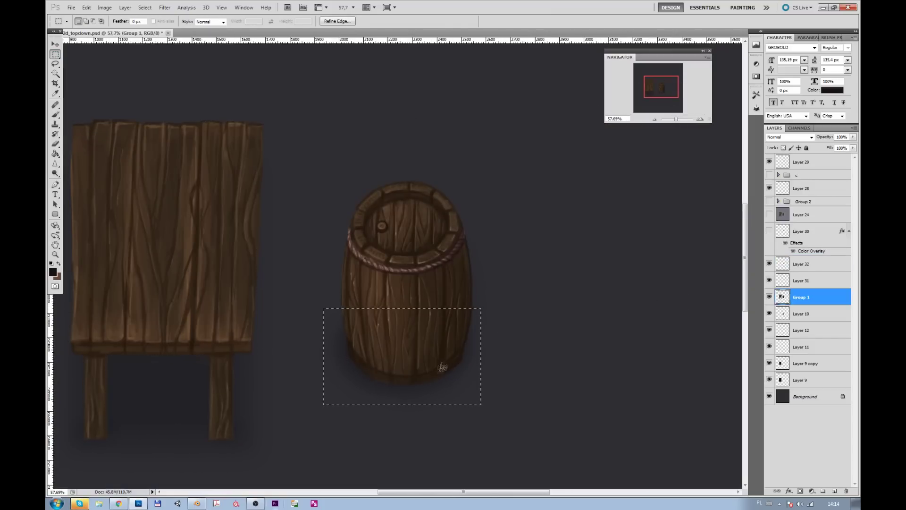
key(ctrl+t)
drag(402, 404, 402, 389)
key(Return)
key(ctrl+d)
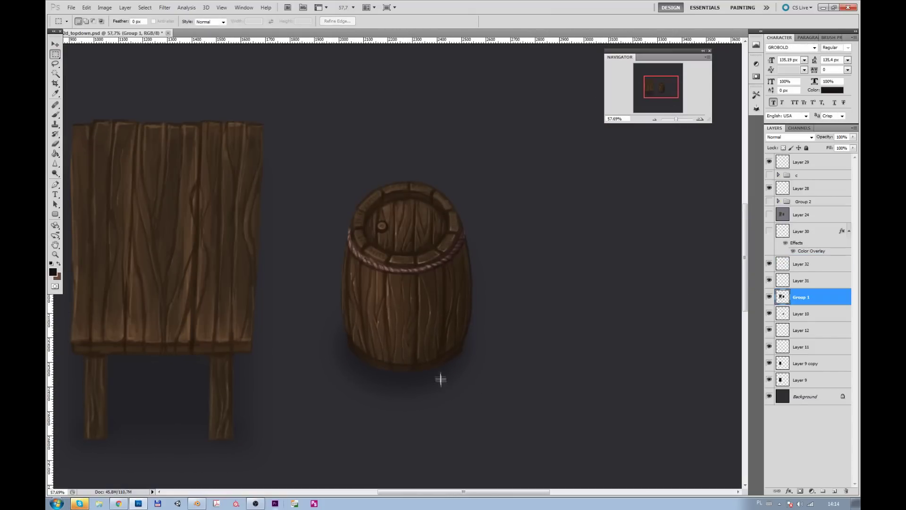
Step: Copy the barrel layers, hide the original barrel group, and put the copy in transform
click(86, 7)
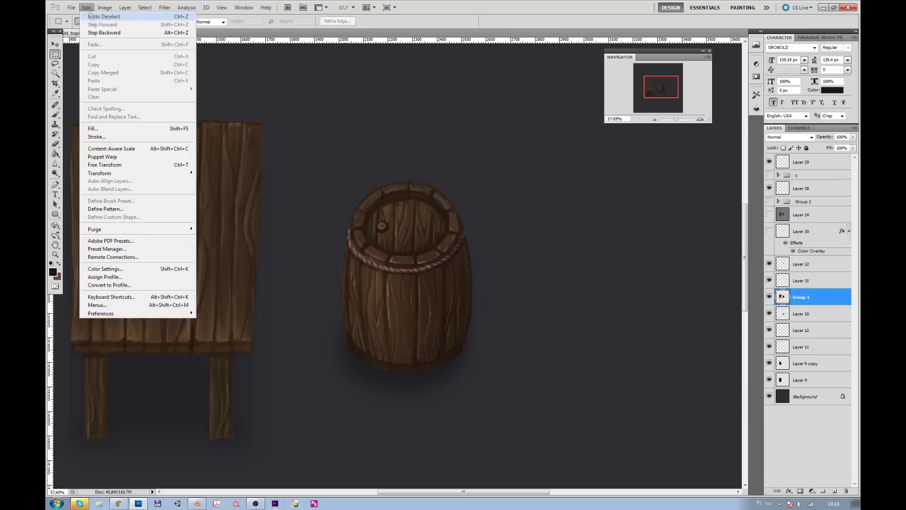
click(231, 208)
key(Return)
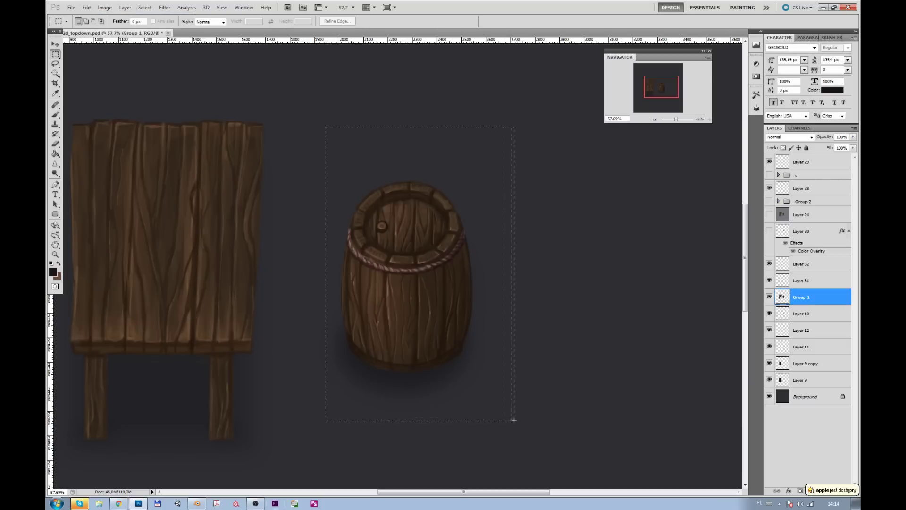
key(ctrl+j)
scroll(396, 83, left, 5)
click(769, 329)
click(800, 297)
click(87, 7)
click(231, 208)
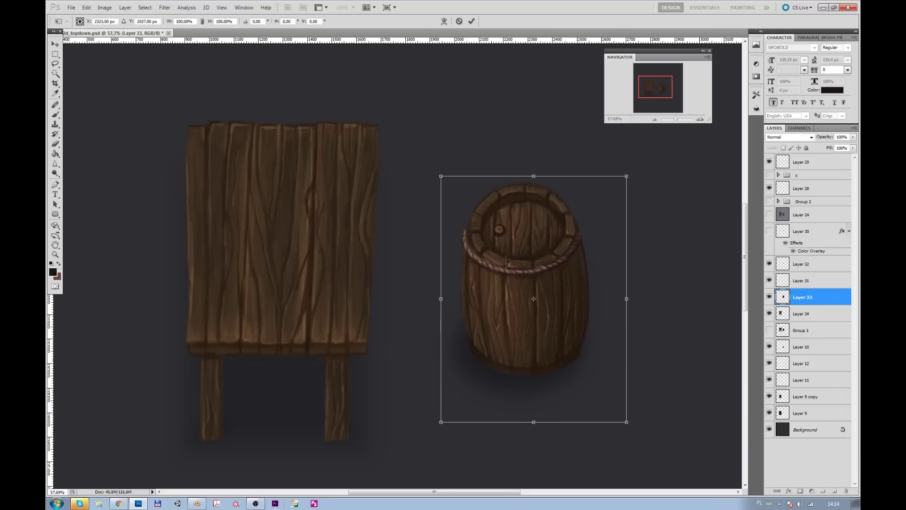
Step: Warp the copied barrel, pulling its bottom corners and sides inward into a tapered shape
click(87, 8)
click(231, 230)
drag(440, 421, 473, 424)
drag(626, 421, 595, 419)
drag(626, 258, 609, 256)
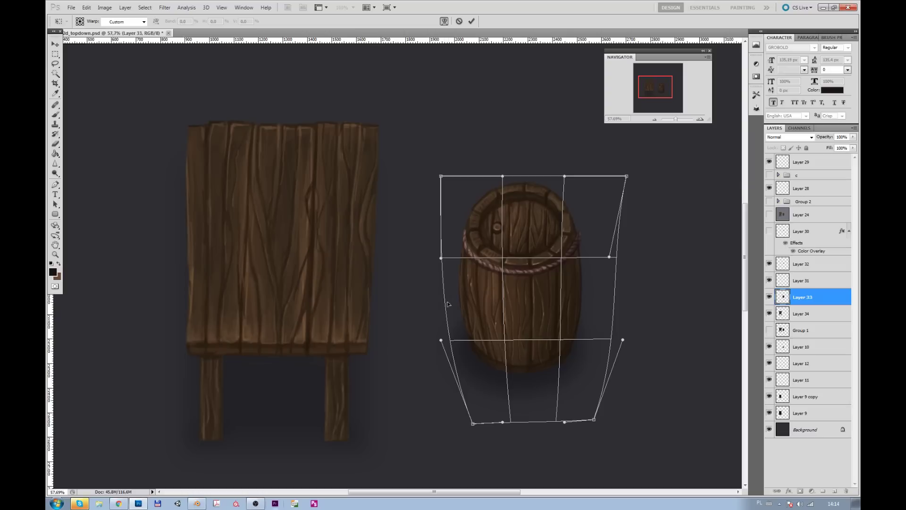
drag(441, 258, 444, 257)
drag(441, 340, 445, 338)
drag(472, 423, 459, 411)
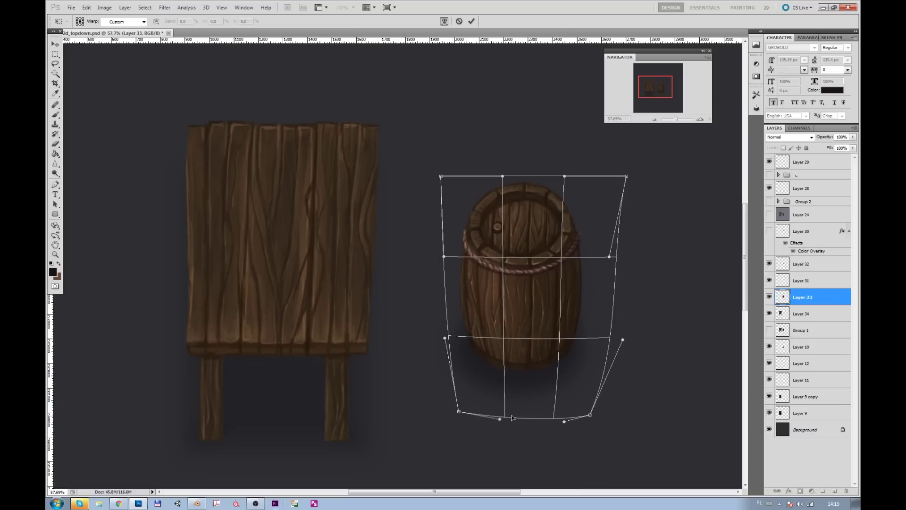
key(Return)
drag(550, 366, 495, 326)
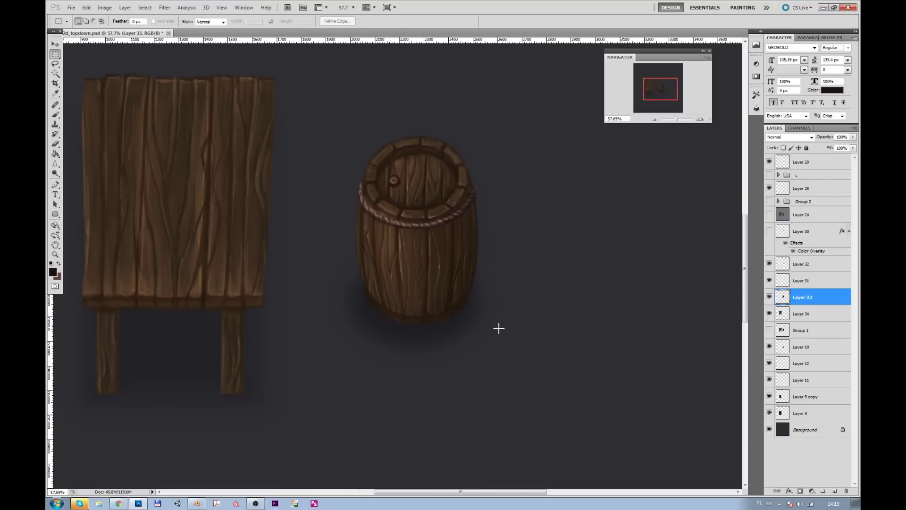
key(v)
click(439, 224)
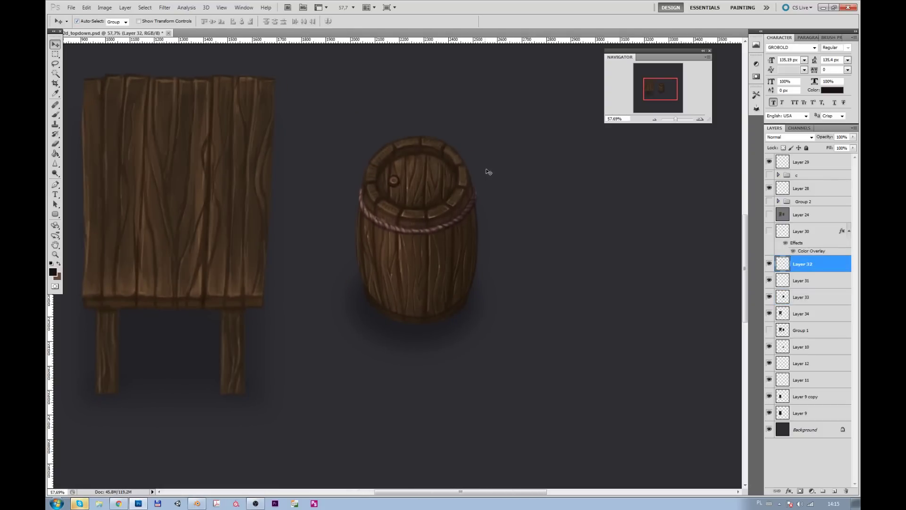
Step: Adjust the eraser brush tip, then start and cancel a transform of the barrel
key(e)
click(89, 21)
click(481, 193)
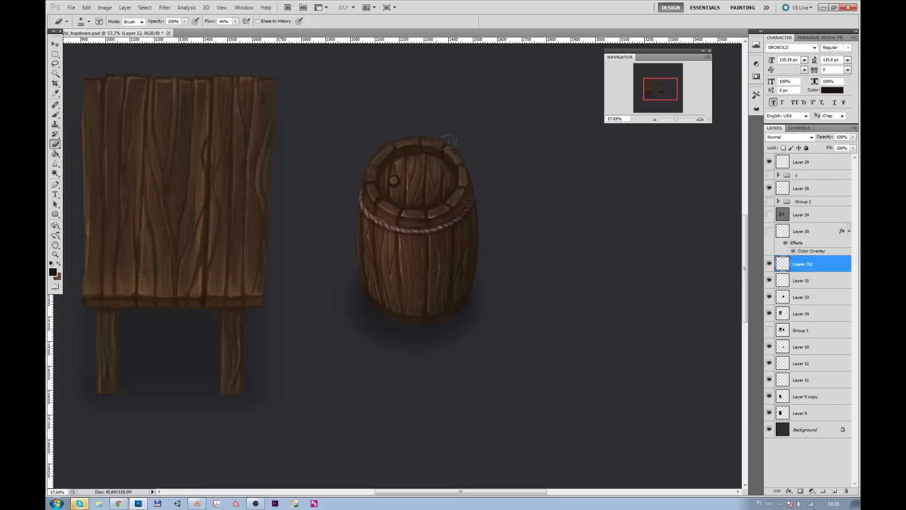
key(ctrl+t)
key(Escape)
key(v)
Step: Zoom out to show both barrels and select Layer 32 in the Barrel 1 copy group
drag(676, 120, 674, 120)
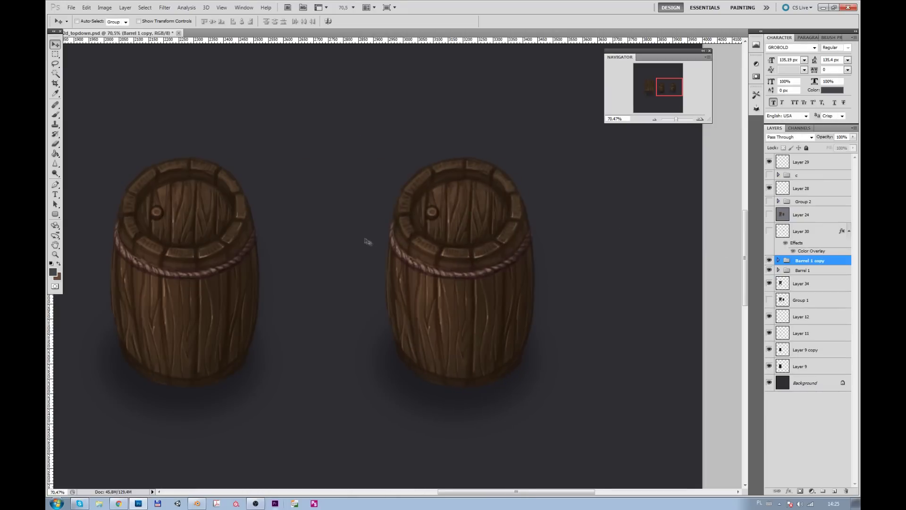
drag(367, 241, 318, 241)
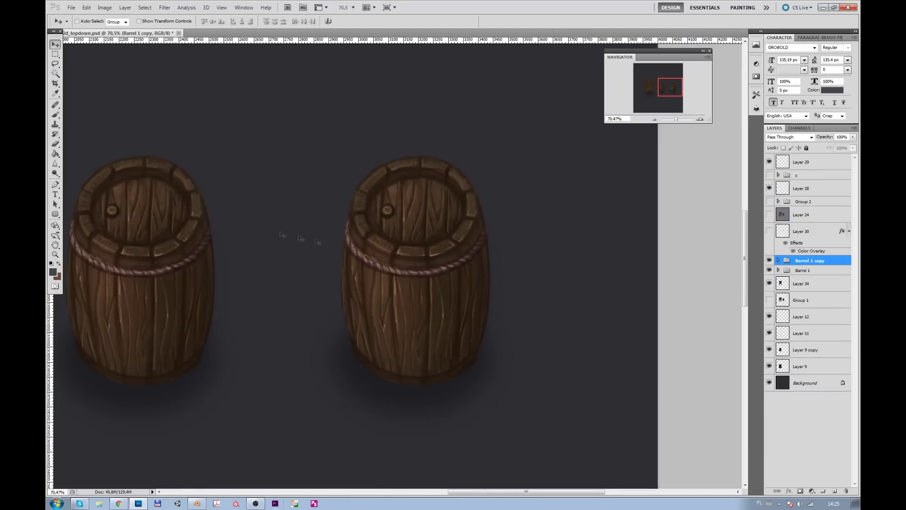
click(777, 261)
click(769, 260)
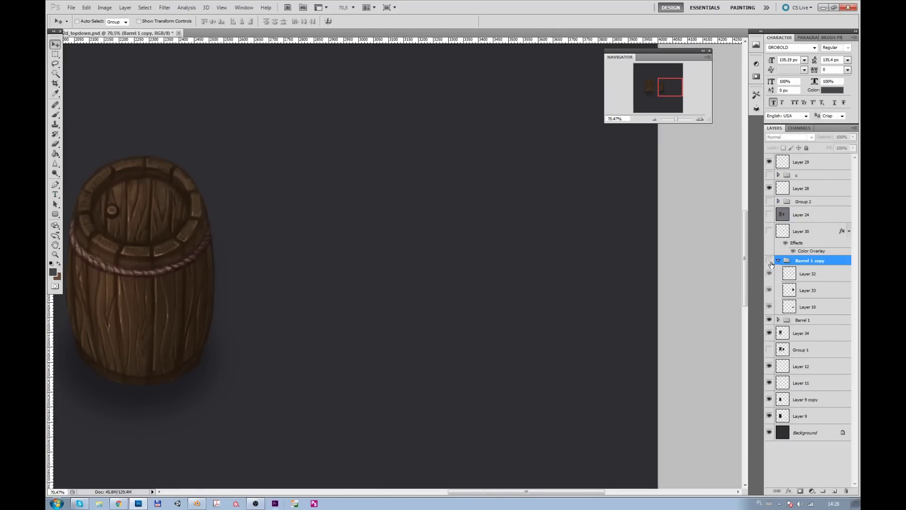
click(804, 273)
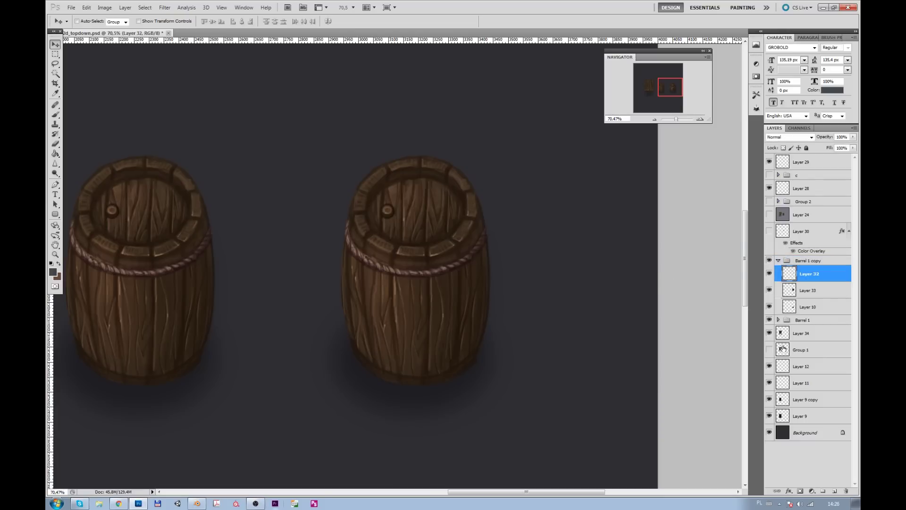
drag(678, 120, 680, 121)
Step: Draw a closed curved band outline across the second barrel's upper part with the Pen tool
key(p)
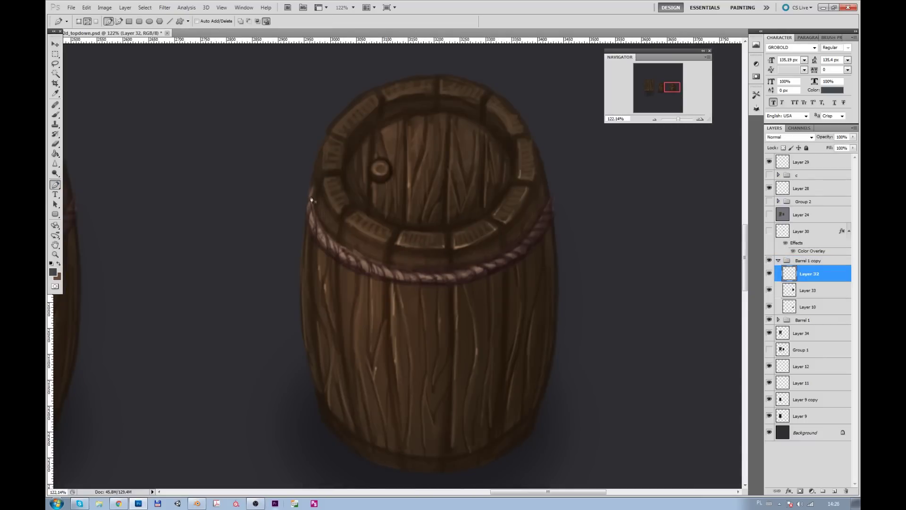
drag(462, 272, 565, 271)
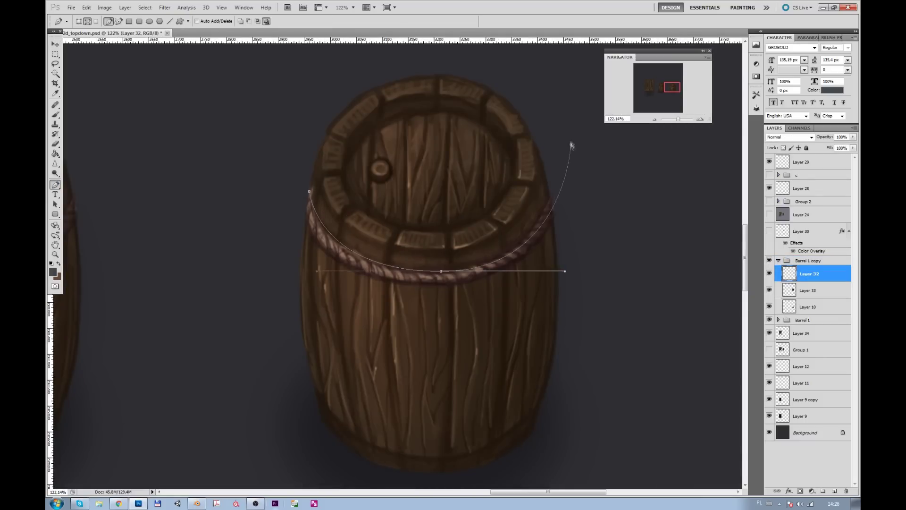
click(559, 224)
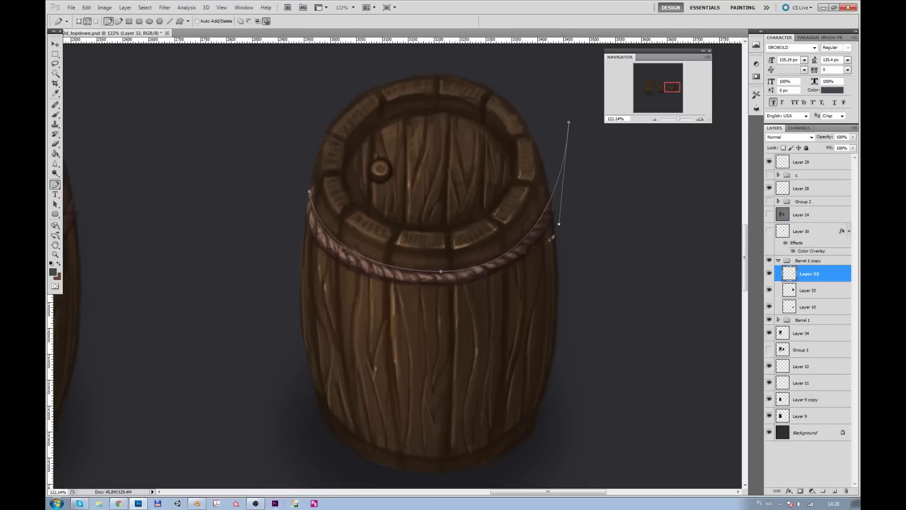
drag(439, 292, 533, 292)
mouse_move(282, 191)
mouse_down()
mouse_move(276, 146)
mouse_move(260, 123)
mouse_up()
Step: Convert the band path to a selection and fill it blue-grey on a new layer, then deselect
right_click(340, 212)
click(374, 255)
key(Return)
key(ctrl+shift+alt+n)
key(g)
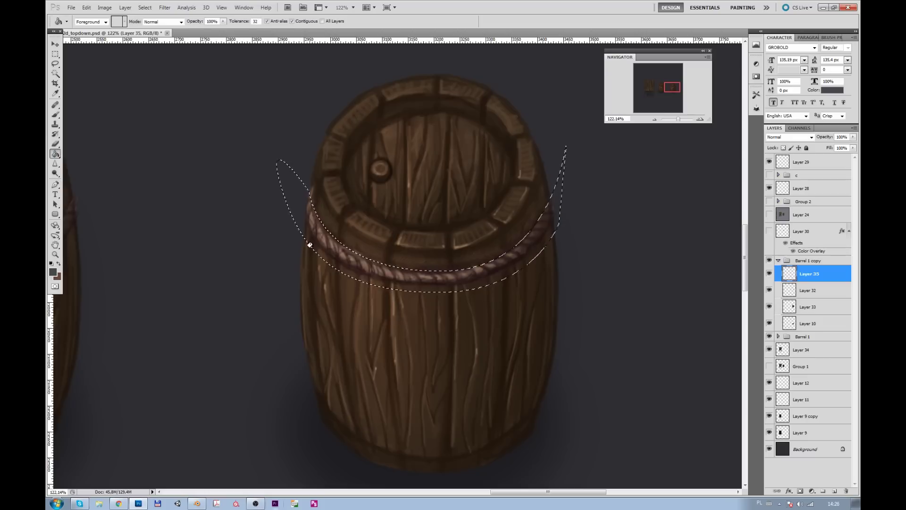
click(309, 244)
key(b)
key(ctrl+d)
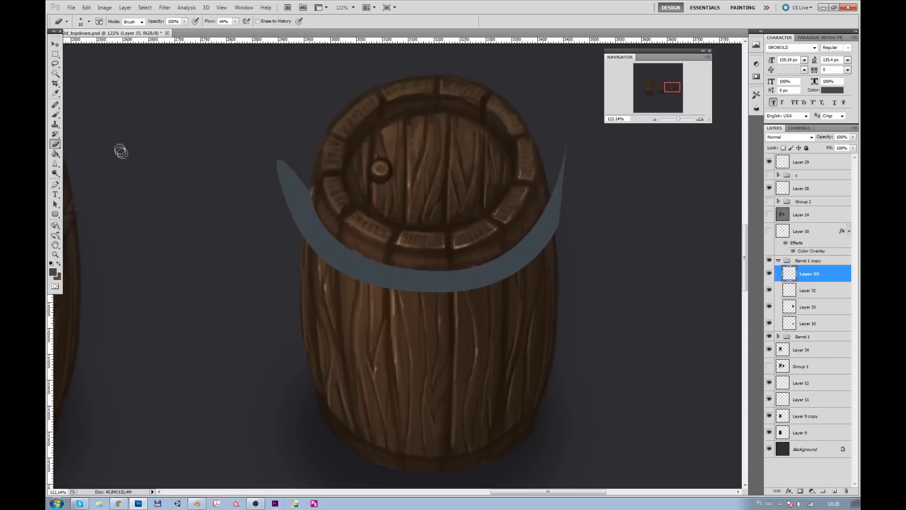
Step: Erase the band's left and right tips to the barrel edges with a size 10 eraser
right_click(114, 78)
click(109, 79)
mouse_move(278, 154)
mouse_down()
mouse_move(277, 208)
mouse_move(293, 172)
mouse_up()
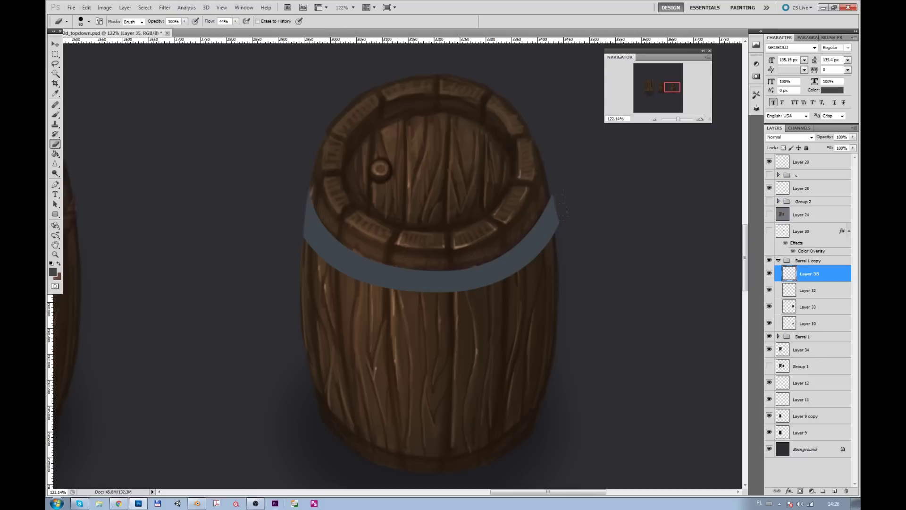
key(bracketleft)
drag(497, 240, 464, 194)
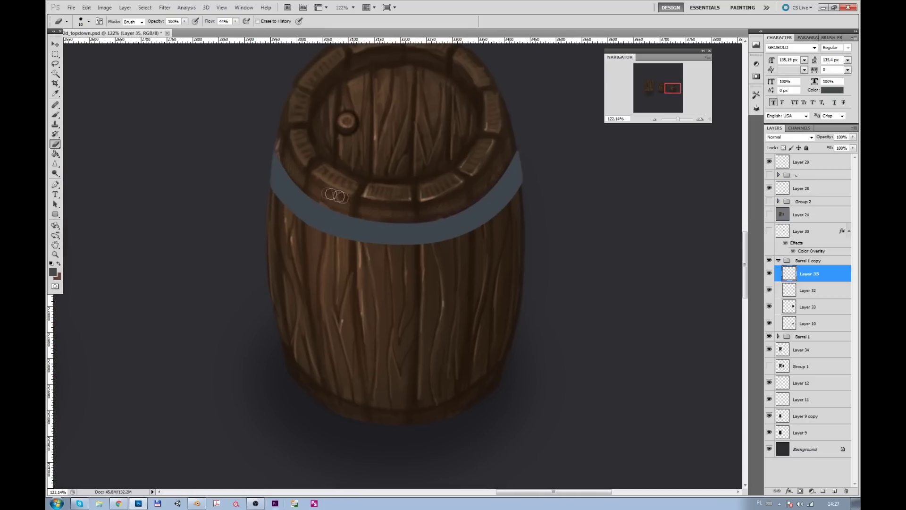
drag(522, 199, 507, 266)
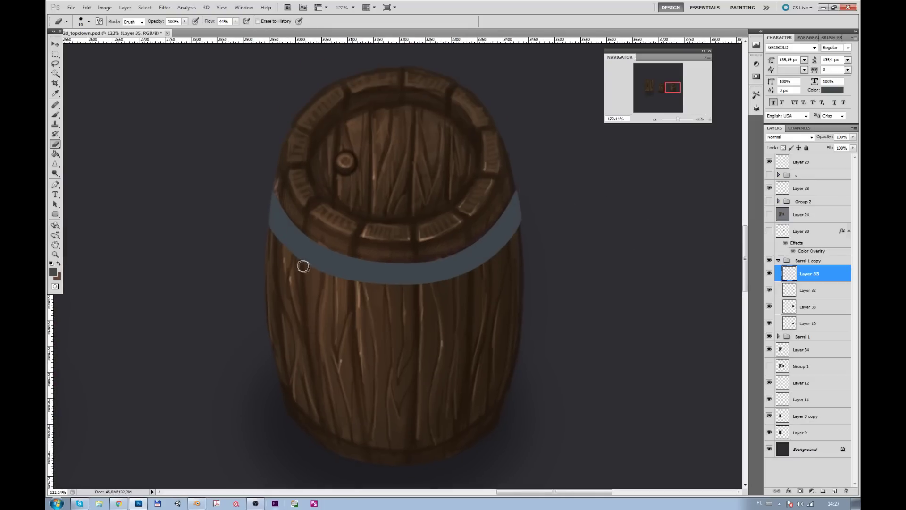
Step: Load the band's selection, undo a trial duplicate, and add Layer 36 for shading with a size 20 brush
ctrl+click(791, 278)
key(v)
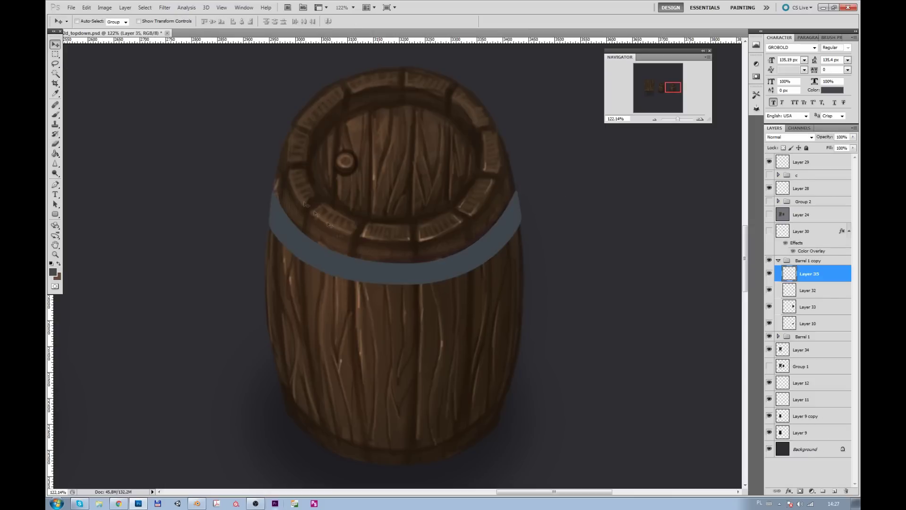
drag(349, 269, 350, 288)
key(ctrl+z)
key(ctrl+shift+alt+n)
click(55, 114)
key(bracketright)
key(bracketright)
key(bracketright)
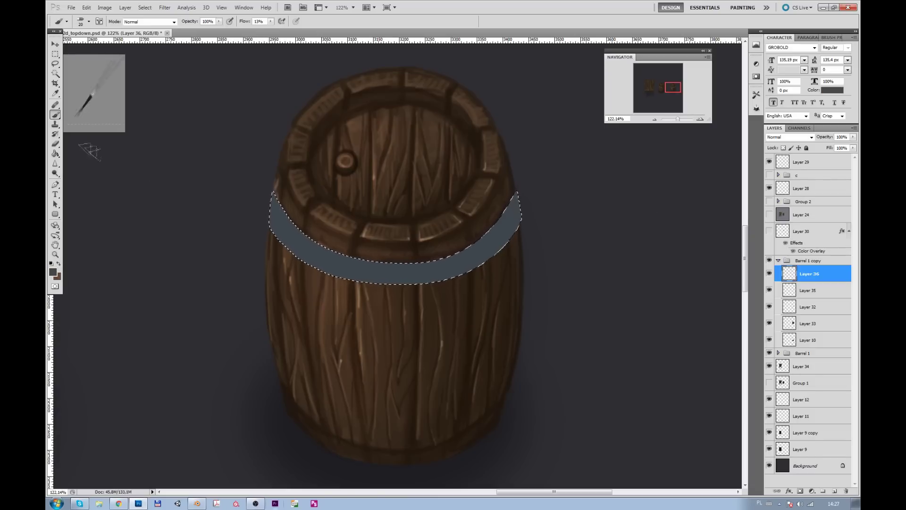
Step: Paint faint shading along the band with a 40 px brush, darkening its right part
key(bracketleft)
key(bracketleft)
key(bracketleft)
key(bracketright)
key(bracketright)
key(bracketright)
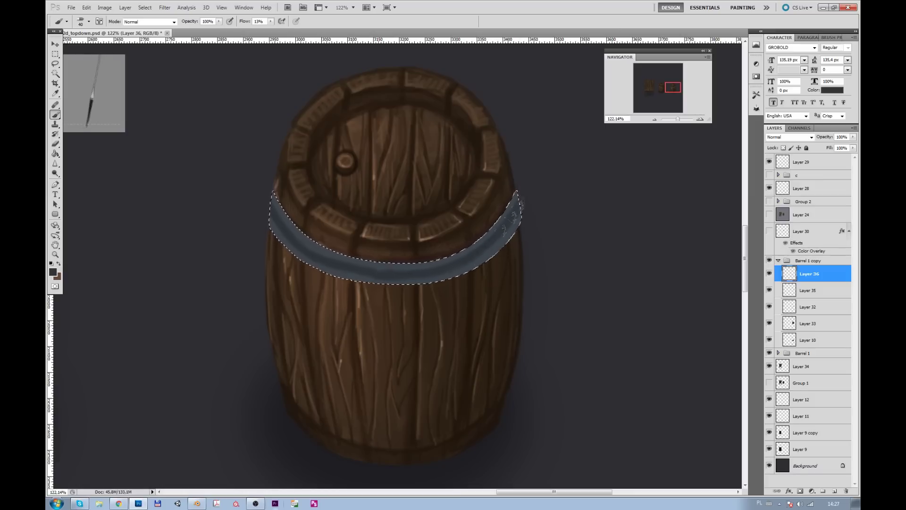
mouse_move(479, 255)
mouse_down()
mouse_move(399, 272)
mouse_move(348, 264)
mouse_up()
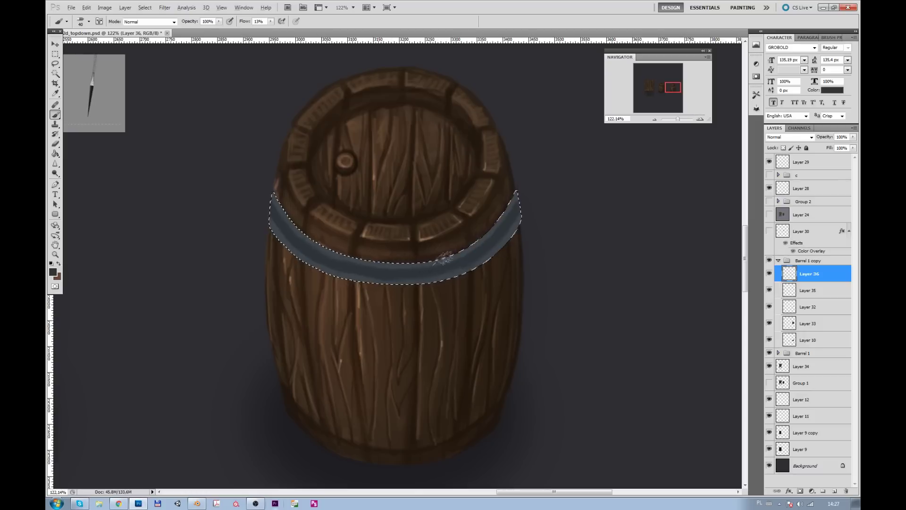
drag(444, 259, 279, 232)
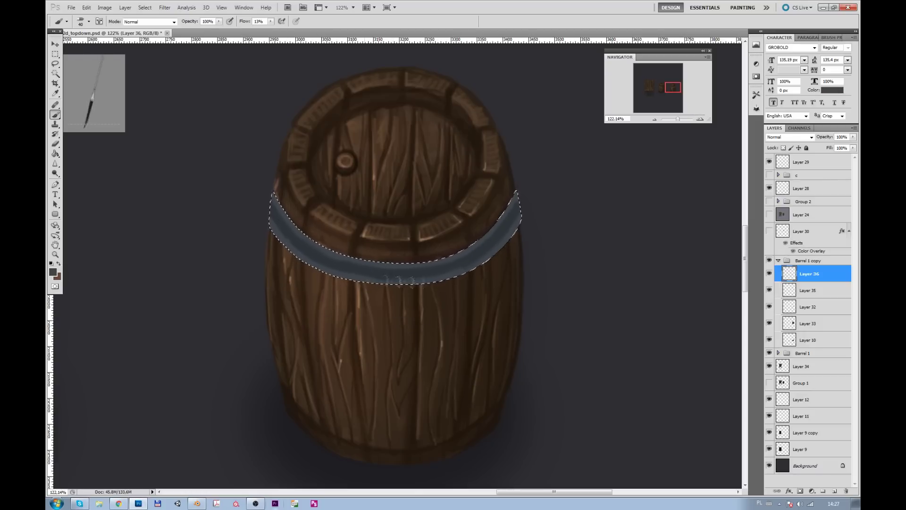
drag(510, 175, 323, 246)
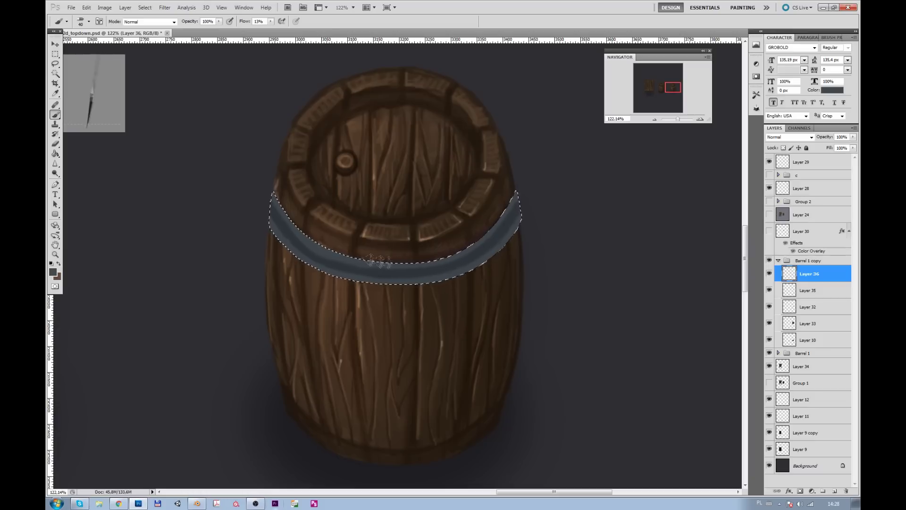
Step: Darken the band's left ends with a darker colour, pick another shade, and add Layer 37
alt+click(320, 247)
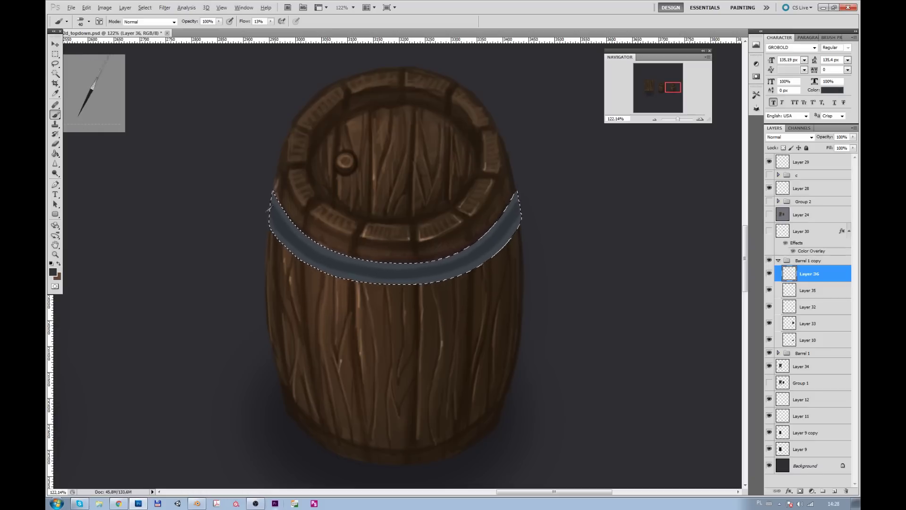
drag(270, 206, 282, 195)
mouse_move(301, 227)
mouse_down()
mouse_move(281, 228)
mouse_move(288, 203)
mouse_up()
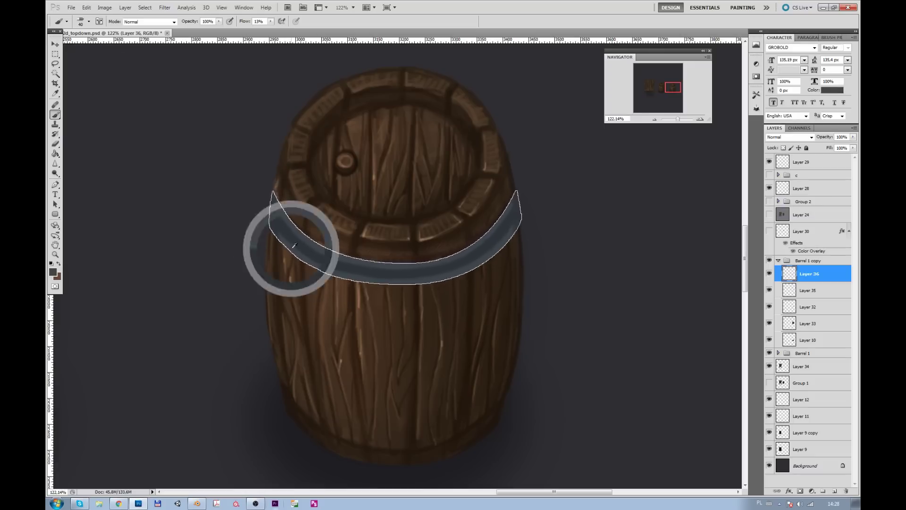
click(52, 274)
key(Return)
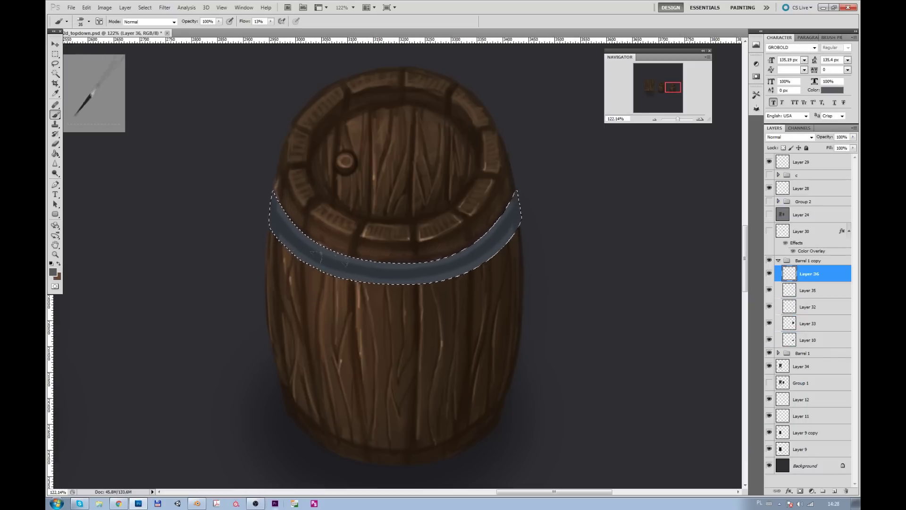
click(53, 273)
key(Return)
key(Return)
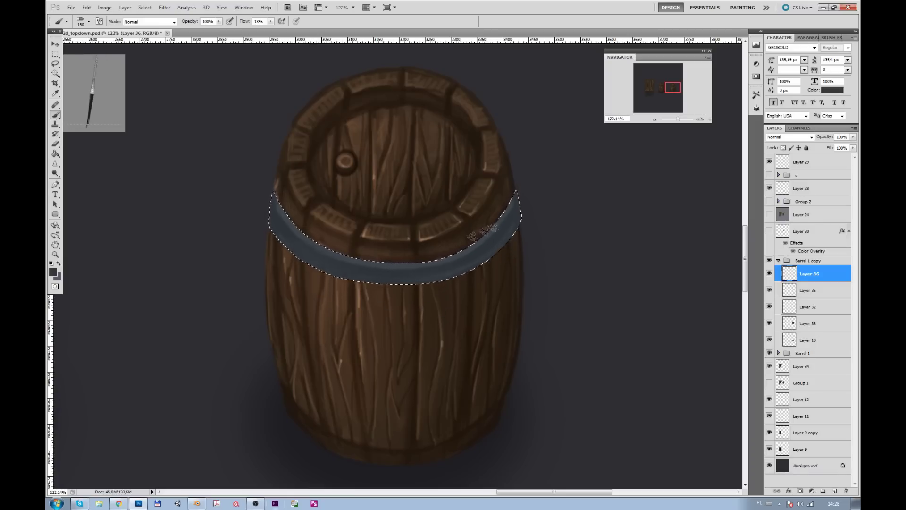
click(834, 492)
scroll(401, 266, up, 2)
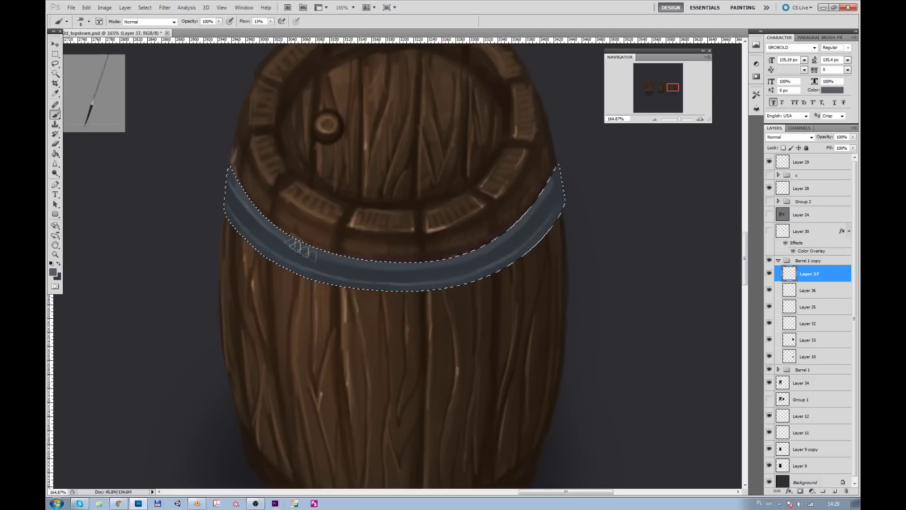
Step: Paint light hatch highlight strokes on the band's upper-right and left ends with a 35 px brush
key(bracketleft)
key(bracketleft)
key(bracketleft)
key(bracketright)
key(bracketright)
key(bracketright)
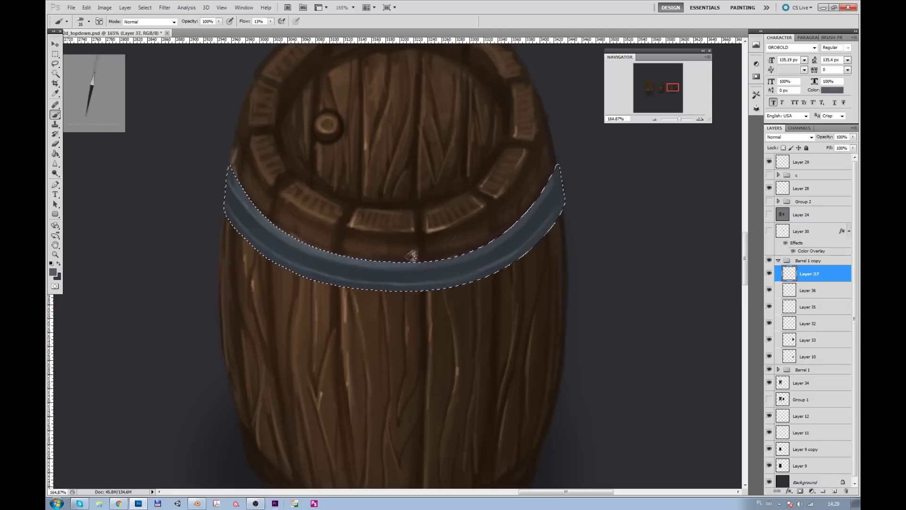
drag(538, 177, 557, 173)
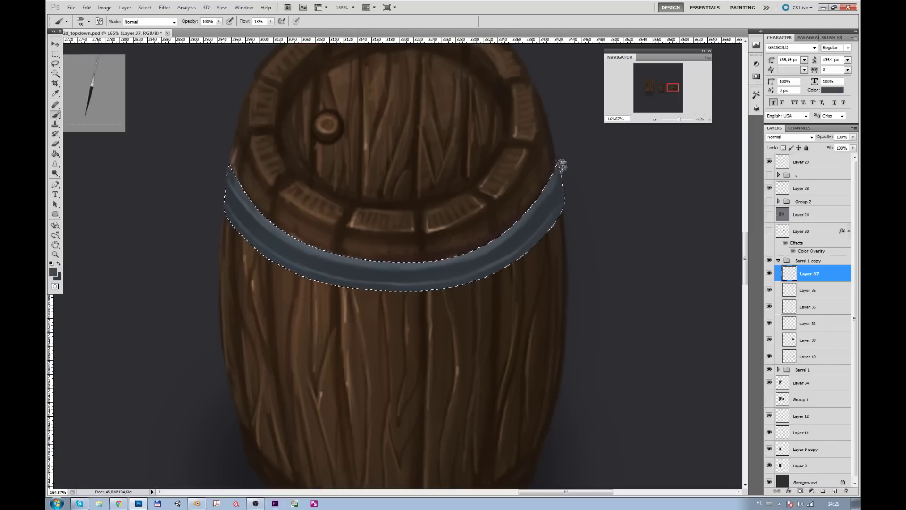
drag(230, 168, 235, 177)
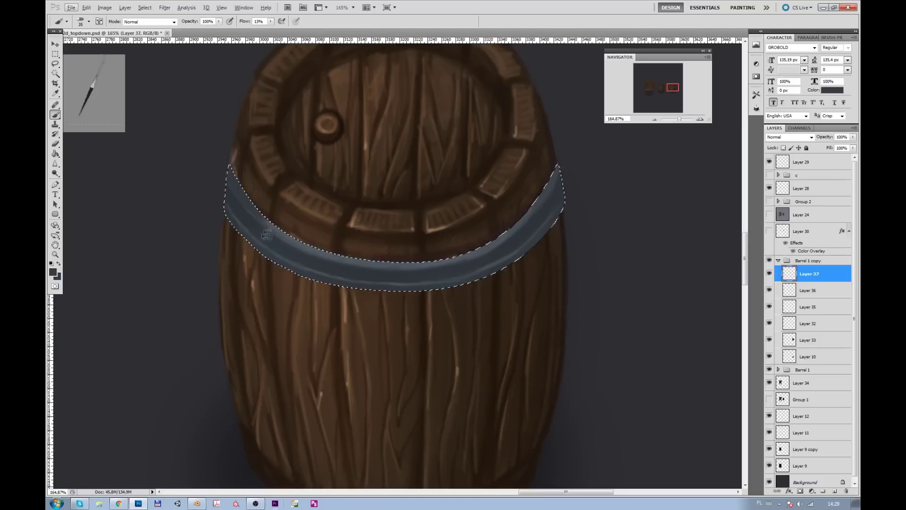
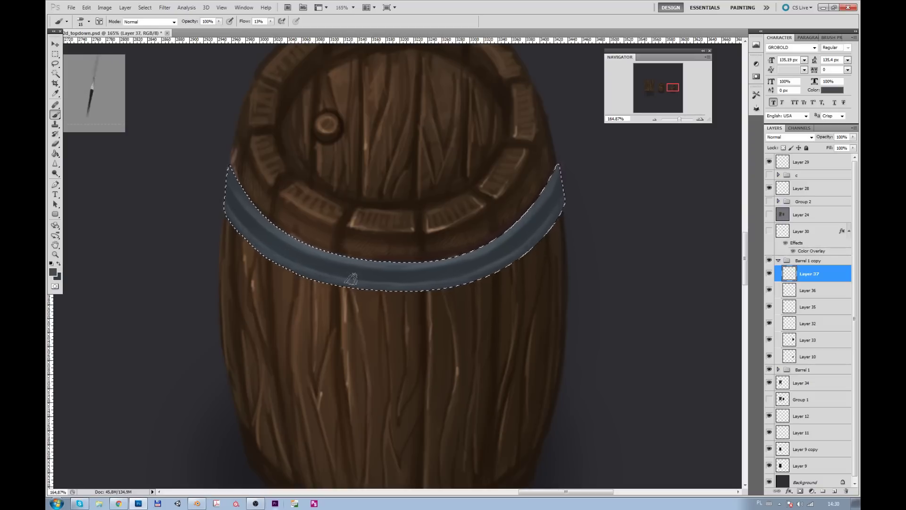
Step: Shade the top edge of the right barrel's upper metal band on Layer 37
key(bracketleft)
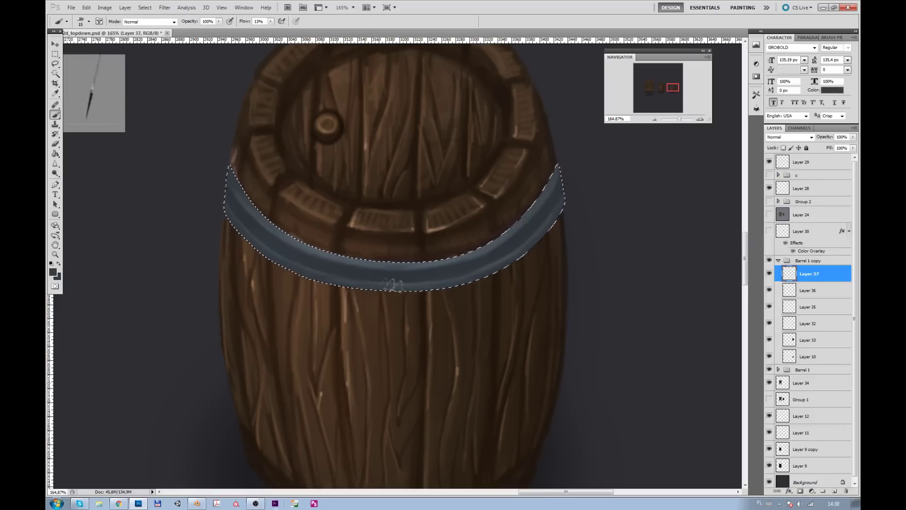
click(53, 272)
key(Escape)
key(bracketleft)
key(bracketleft)
key(bracketleft)
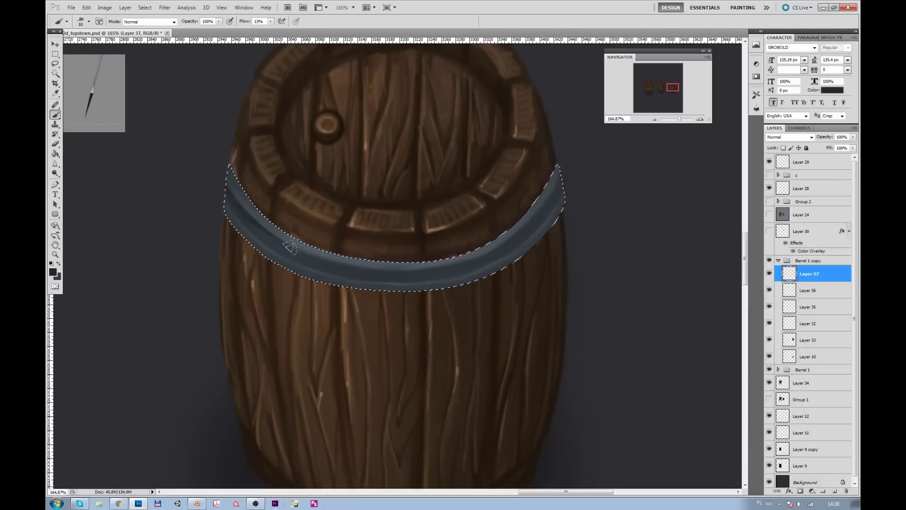
drag(282, 239, 292, 246)
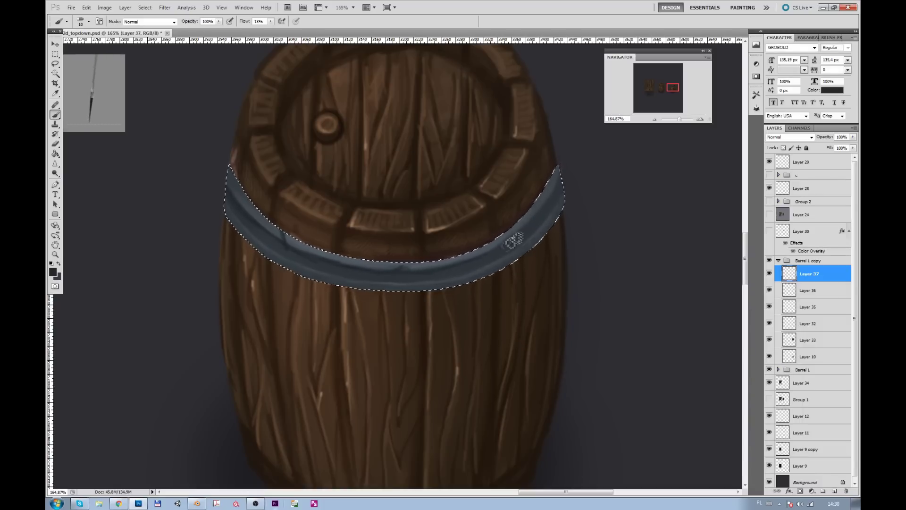
key(bracketright)
key(bracketright)
key(bracketright)
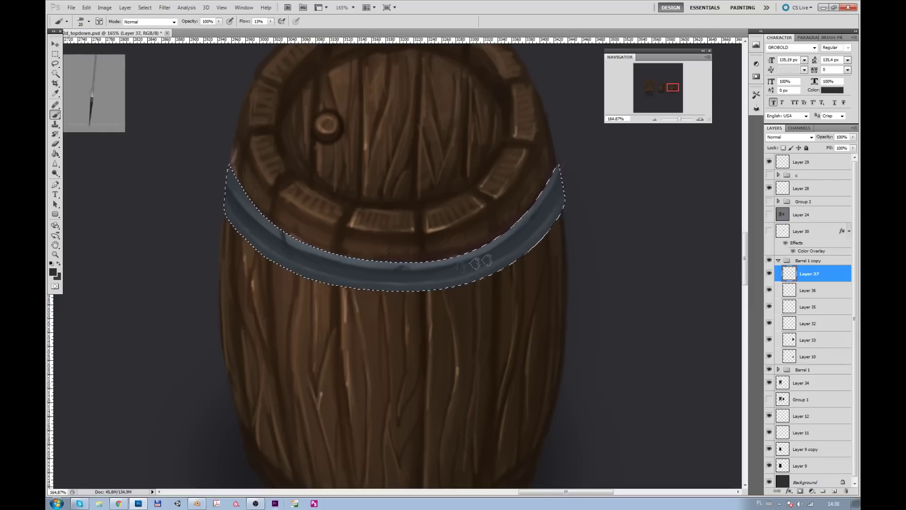
drag(242, 212, 368, 265)
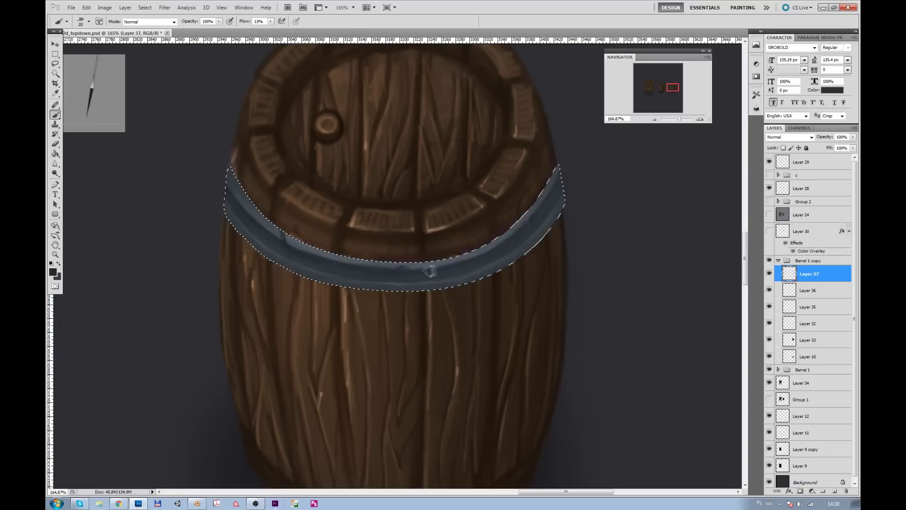
Step: Paint light grey highlight streaks on the band on new Layer 38, then deselect
alt+click(361, 293)
key(ctrl+shift+alt+n)
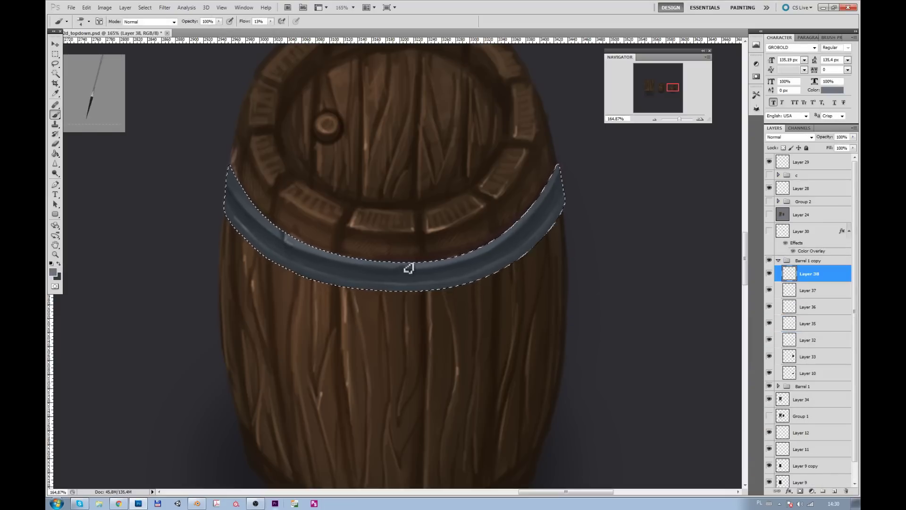
drag(478, 259, 519, 237)
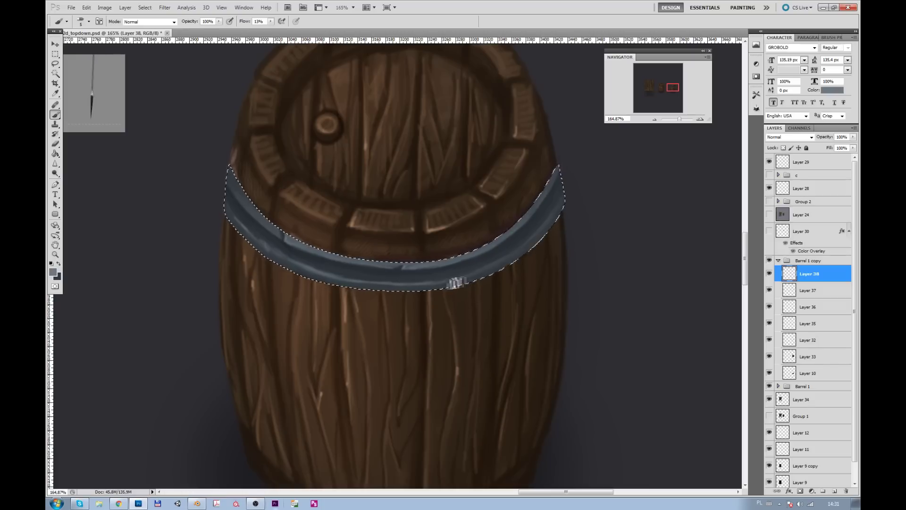
alt+click(310, 267)
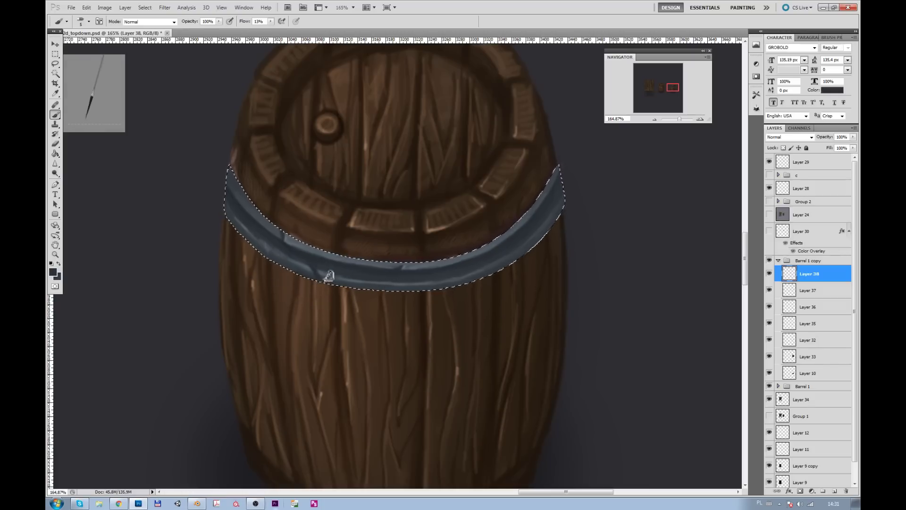
alt+click(328, 284)
alt+click(317, 271)
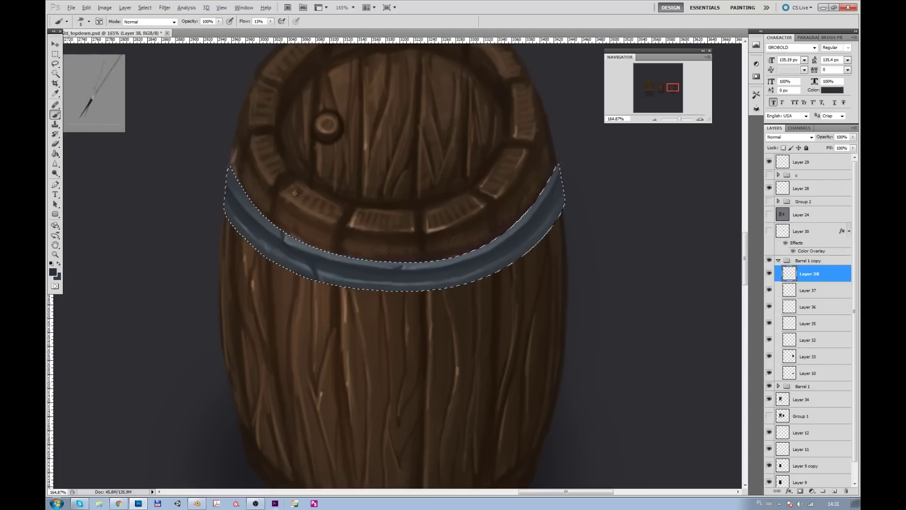
key(m)
key(ctrl+d)
drag(679, 119, 675, 119)
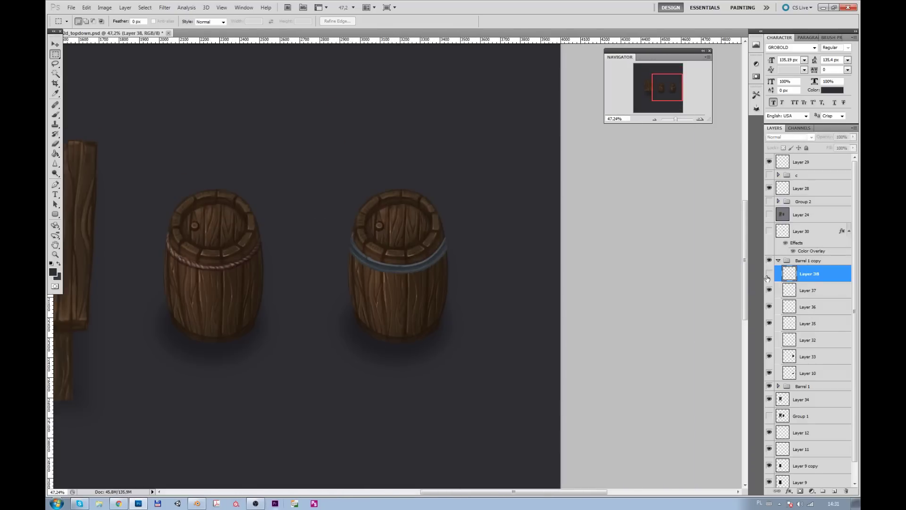
Step: Give the band's base Layer 36 a Drop Shadow layer style
key(Delete)
click(825, 294)
double_click(825, 294)
click(604, 301)
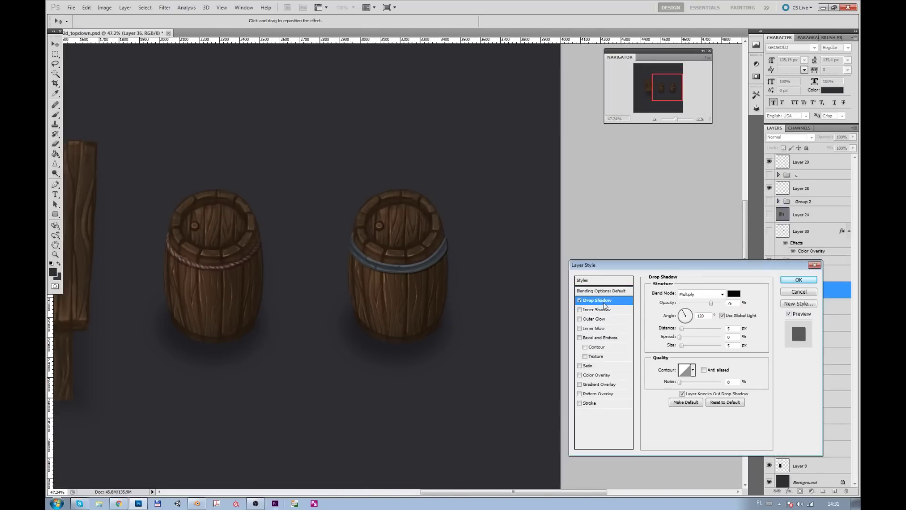
key(Return)
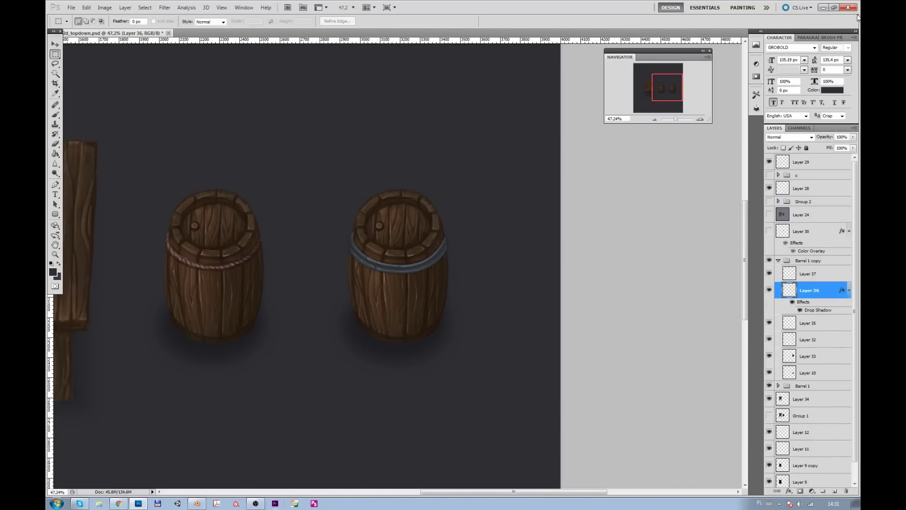
key(ctrl+z)
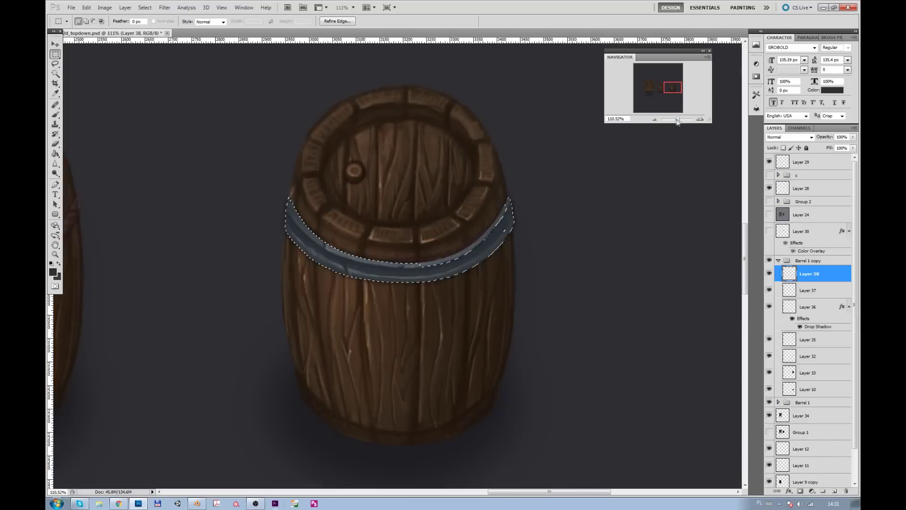
drag(676, 119, 678, 119)
Step: Darken the band's right, lower and left edges and paint a highlight along it
key(ctrl+d)
key(b)
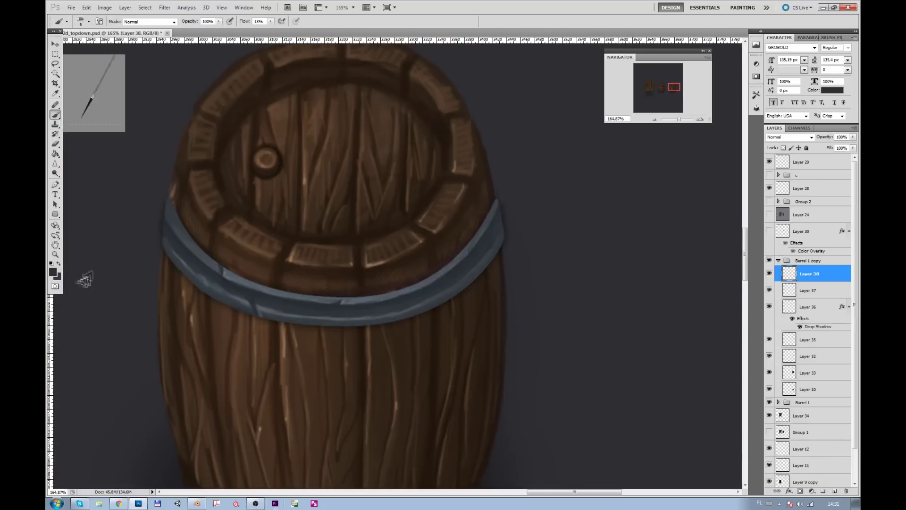
click(53, 272)
key(Return)
key(bracketright)
key(bracketright)
key(bracketright)
drag(501, 201, 438, 271)
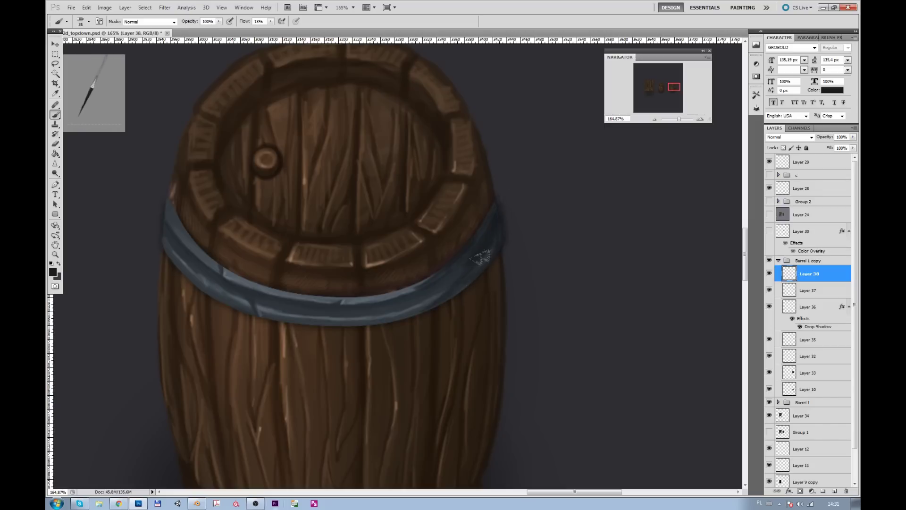
drag(457, 271, 283, 312)
key(bracketright)
key(bracketright)
key(bracketright)
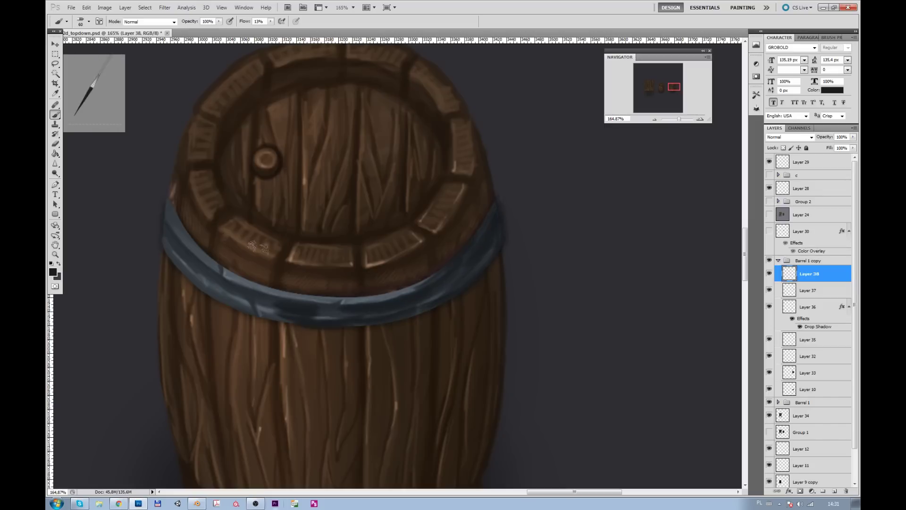
drag(169, 203, 182, 267)
key(bracketleft)
key(bracketleft)
key(bracketleft)
key(bracketleft)
drag(493, 215, 331, 313)
Step: Paint a faint fine highlight line along the band's lower edge on new Layer 39
key(ctrl+shift+alt+n)
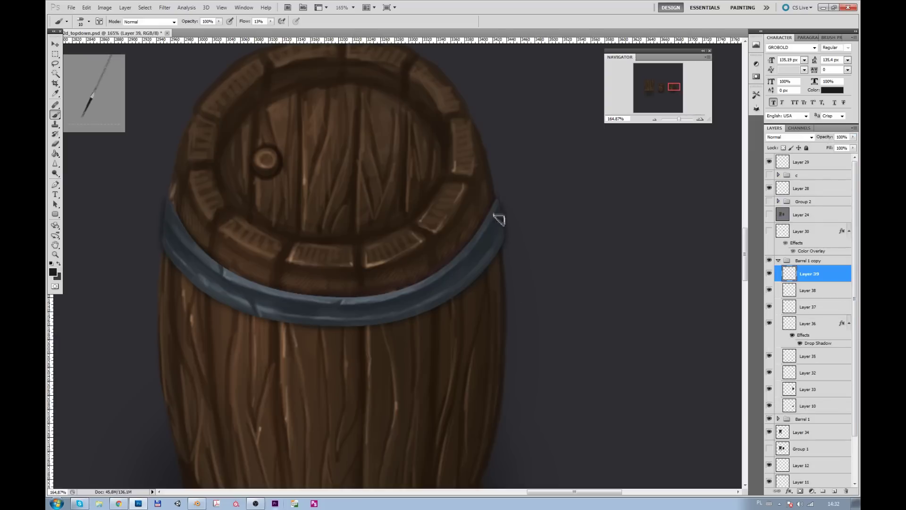
key(bracketleft)
key(bracketleft)
key(bracketleft)
key(bracketright)
key(bracketright)
drag(509, 238, 422, 310)
key(bracketright)
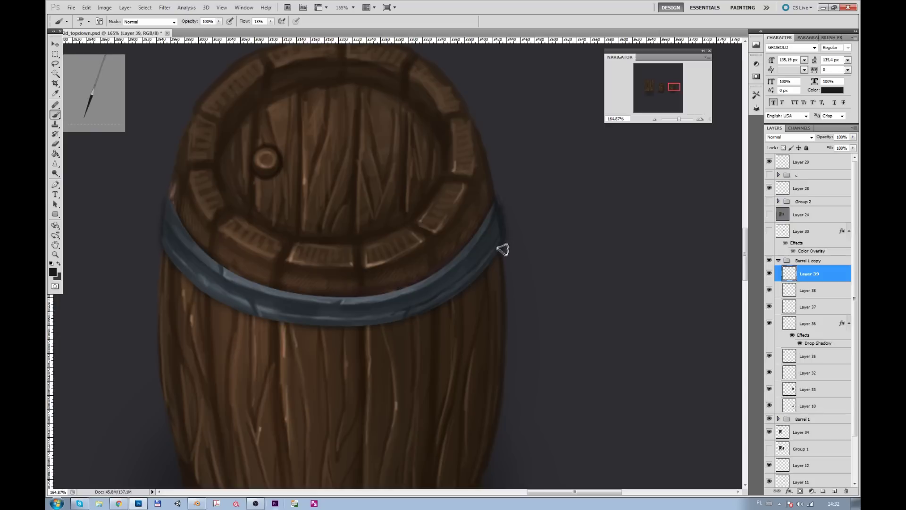
key(bracketleft)
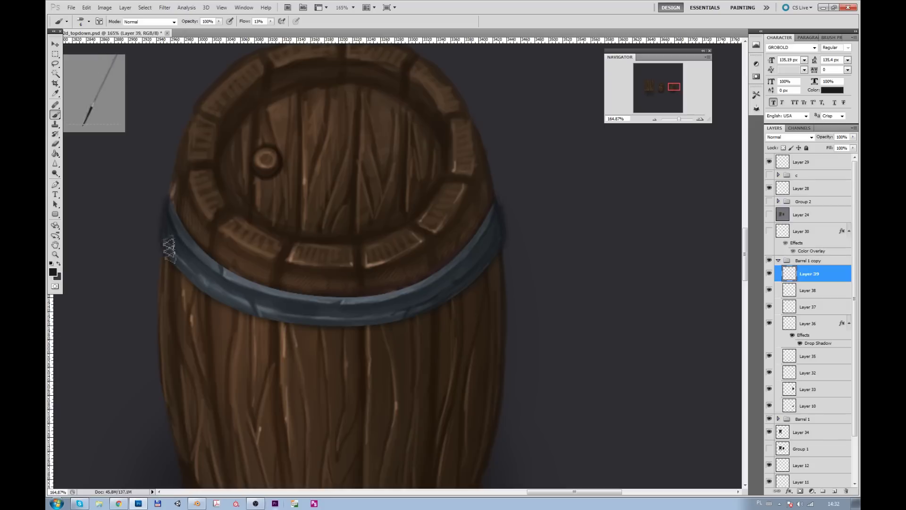
key(bracketright)
key(bracketright)
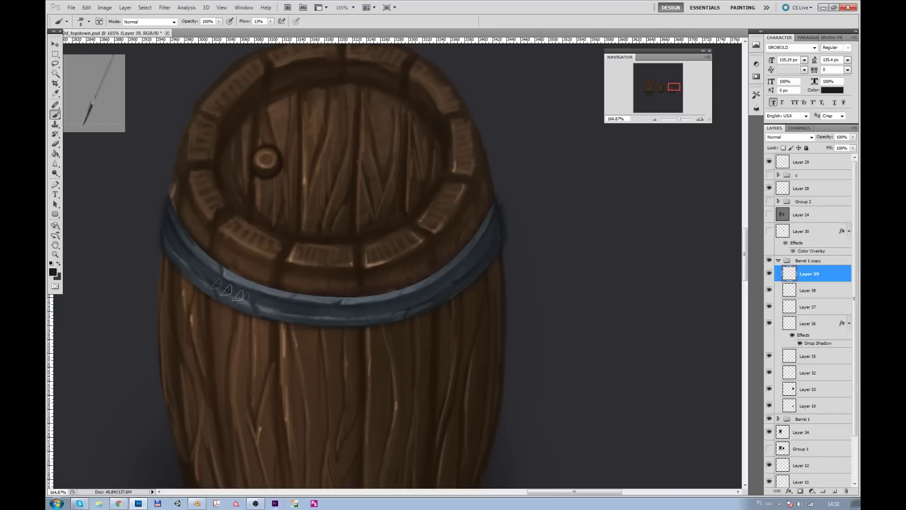
alt+click(227, 283)
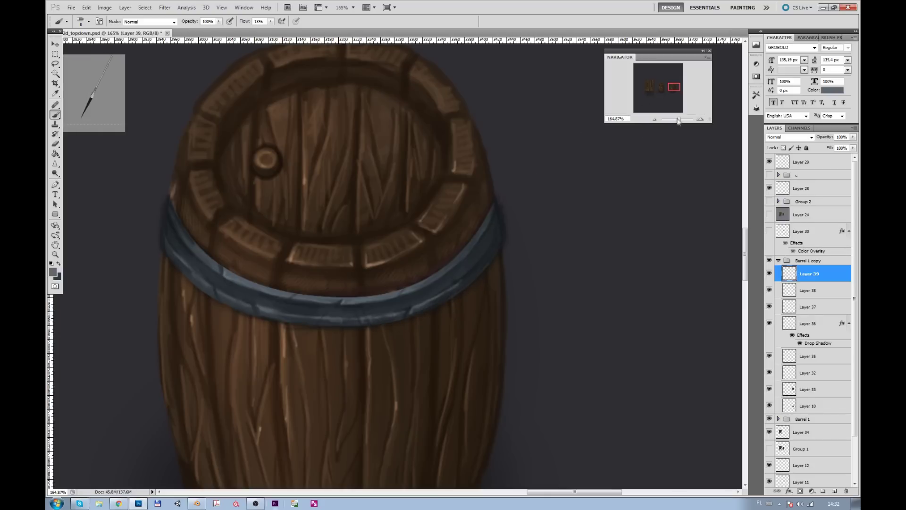
drag(676, 120, 672, 116)
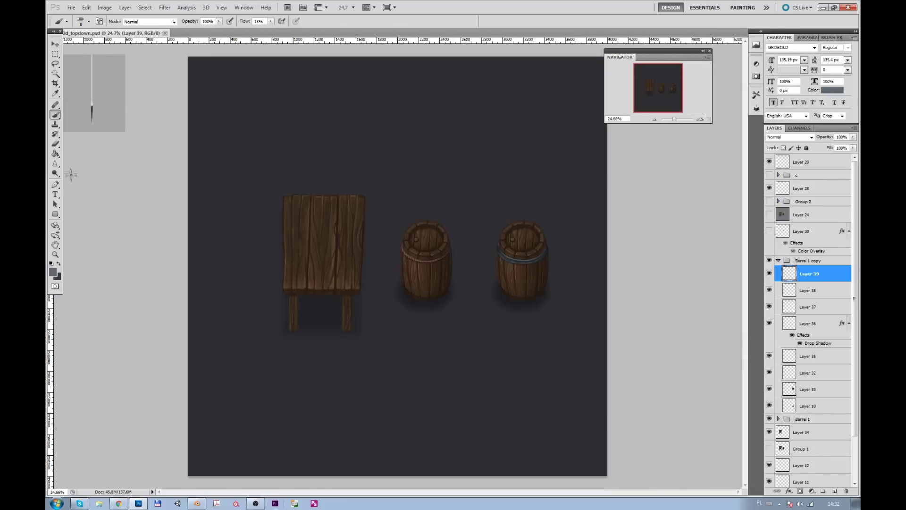
Step: Group the band layers into Group 3, duplicate it, and move the copy lower
click(56, 172)
shift+click(787, 320)
key(ctrl+g)
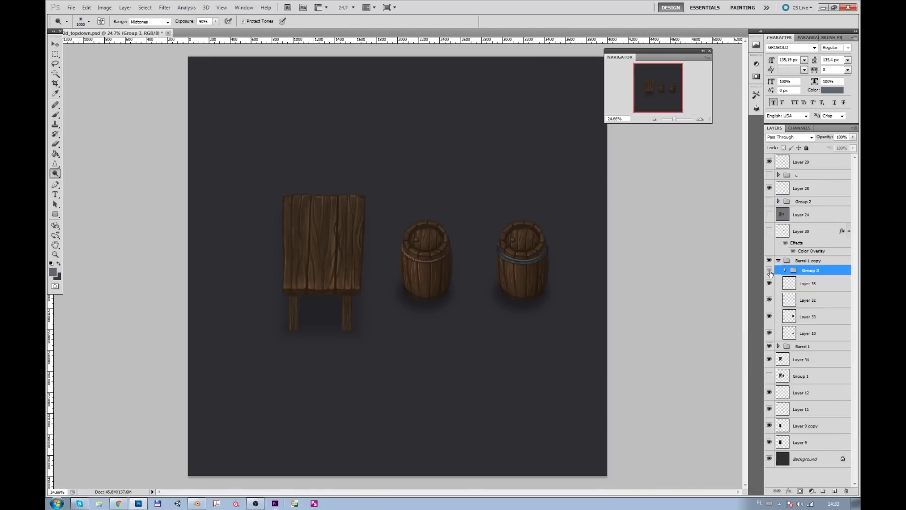
key(ctrl+j)
right_click(802, 273)
click(821, 373)
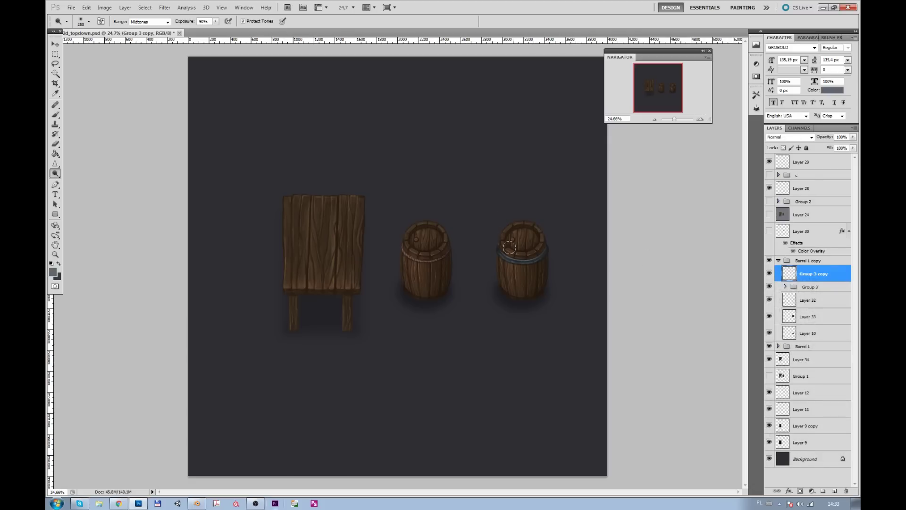
key(v)
key(ctrl+j)
drag(503, 253, 504, 279)
Step: Warp the lower band copy so it curves around the right barrel
scroll(424, 259, up, 5)
drag(657, 89, 674, 89)
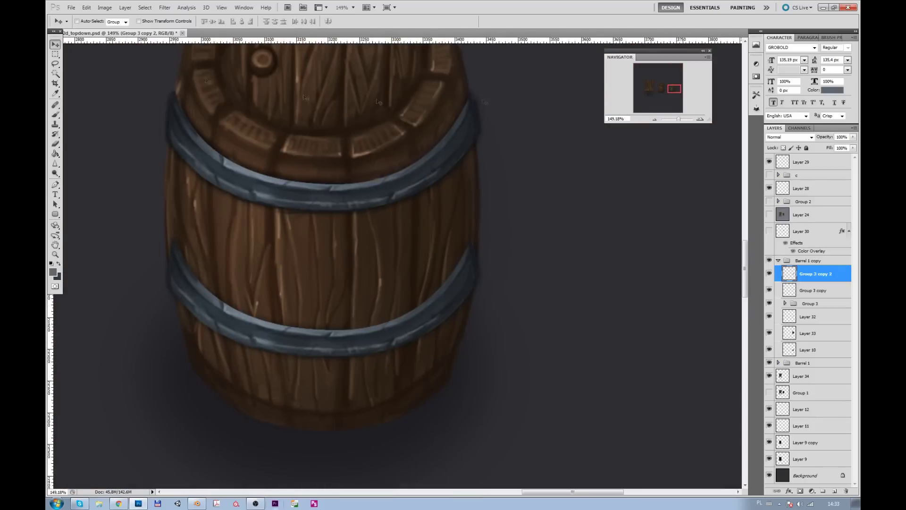
click(86, 7)
click(208, 225)
drag(140, 243, 128, 234)
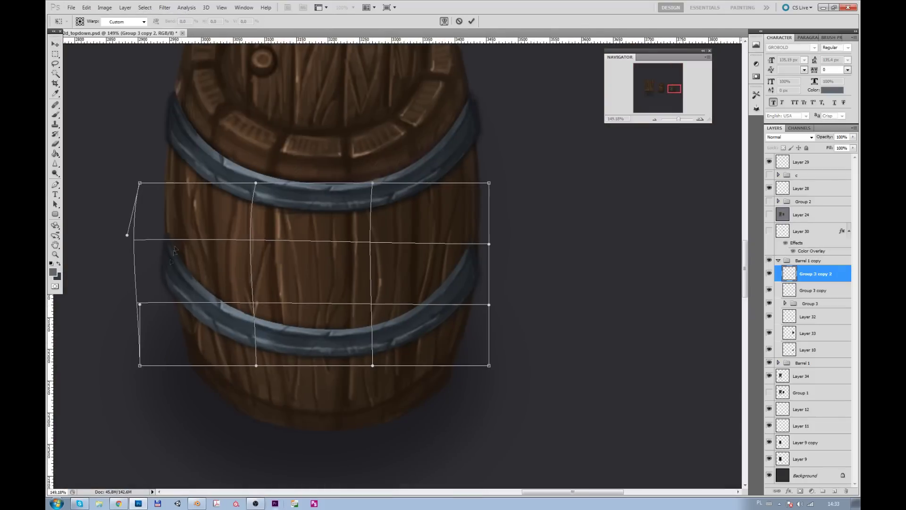
drag(139, 365, 163, 373)
drag(489, 183, 515, 178)
drag(489, 364, 476, 366)
key(Return)
Step: Refine the lower band's warp, stretching its corners outward to fit the barrel
drag(678, 119, 674, 119)
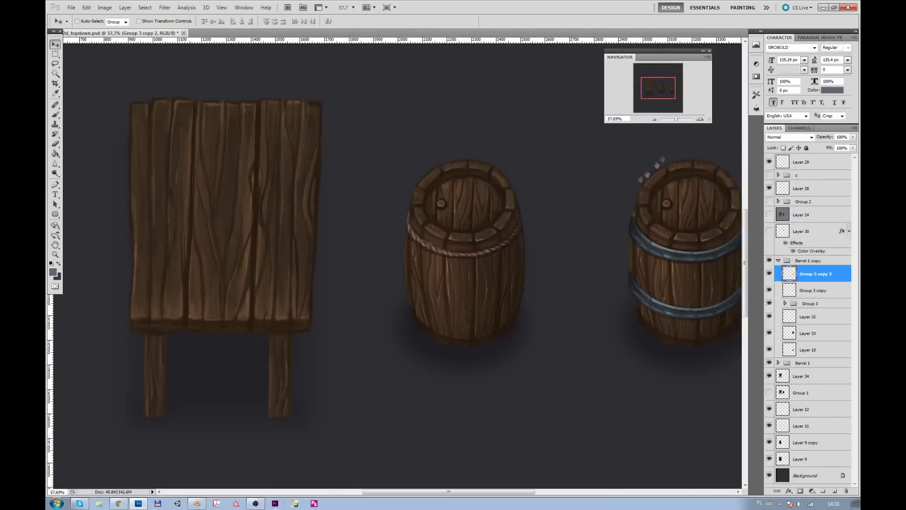
drag(706, 223, 405, 223)
scroll(396, 212, up, 3)
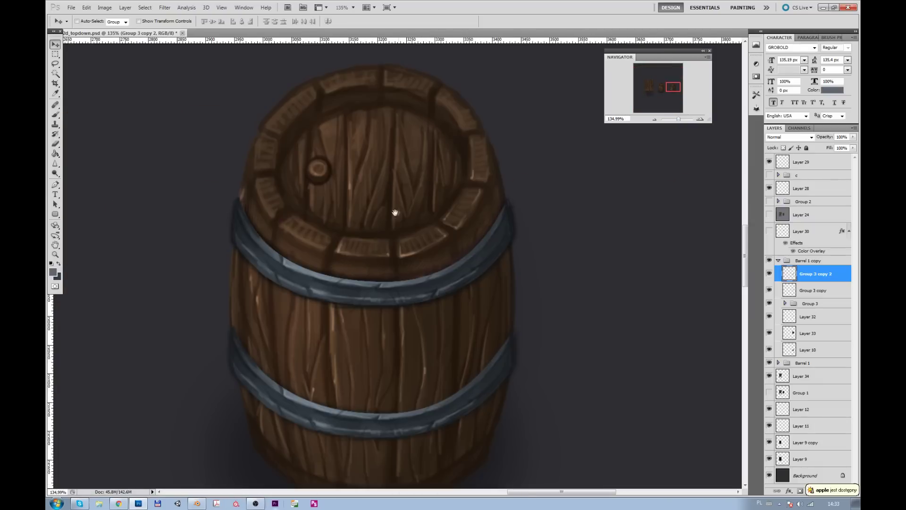
click(86, 7)
click(221, 227)
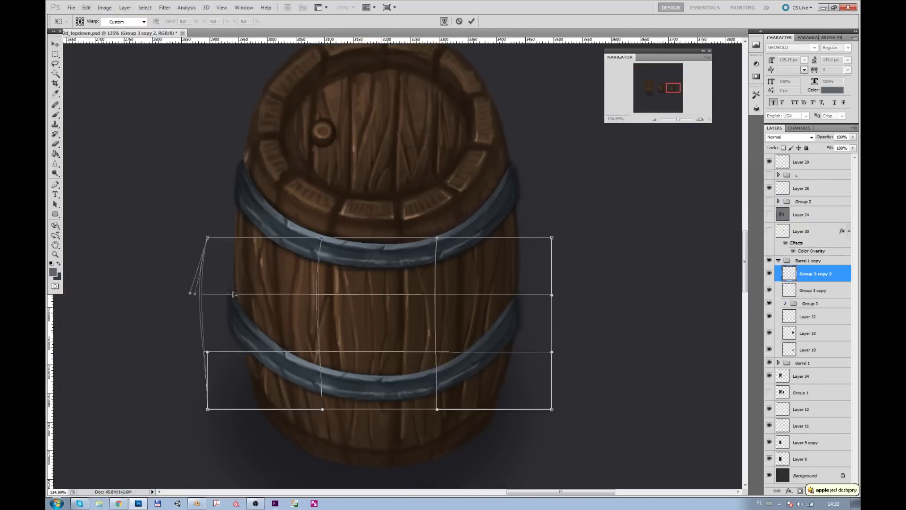
drag(207, 352, 226, 367)
drag(207, 237, 199, 236)
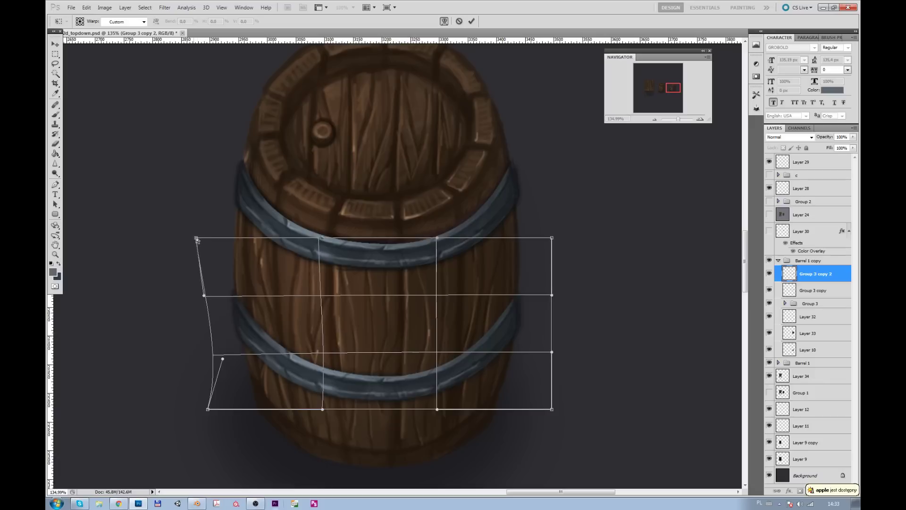
drag(552, 238, 565, 237)
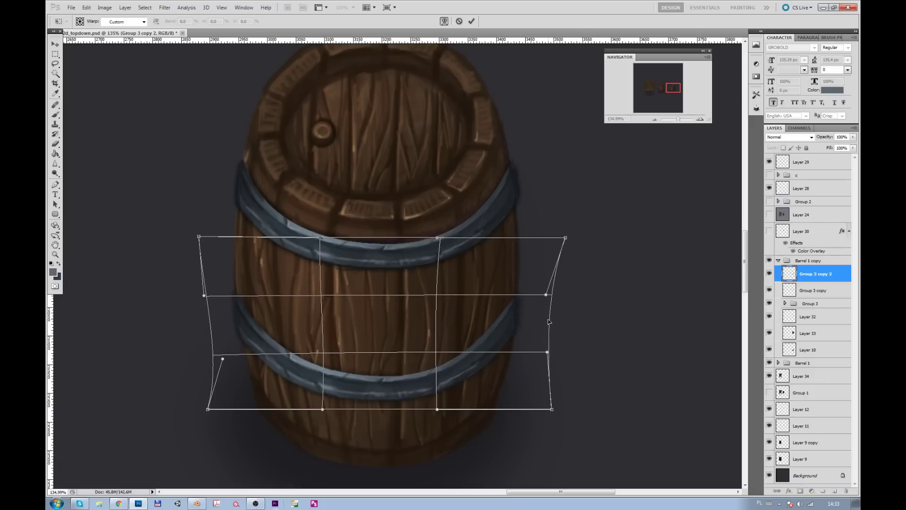
key(Return)
drag(678, 118, 674, 119)
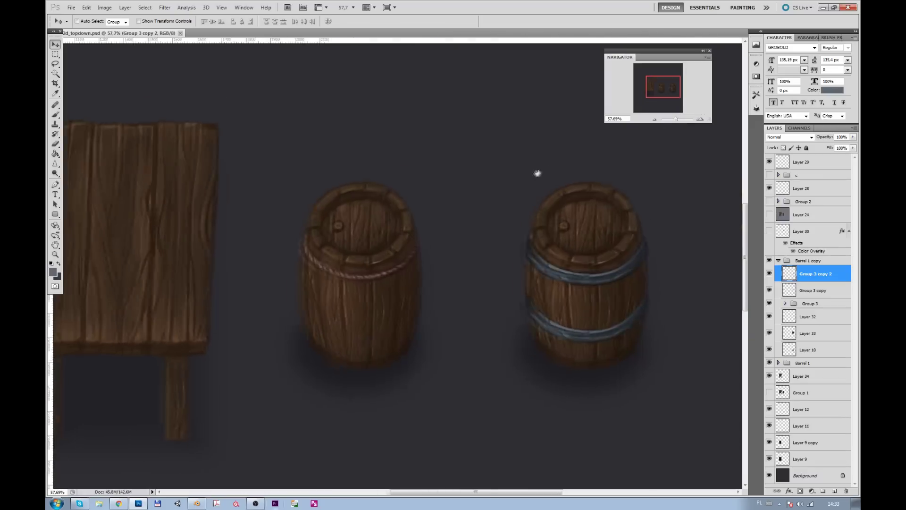
Step: Group the two hoop copies and merge them into a single layer
shift+click(802, 290)
right_click(802, 284)
key(ctrl+g)
right_click(776, 276)
click(796, 397)
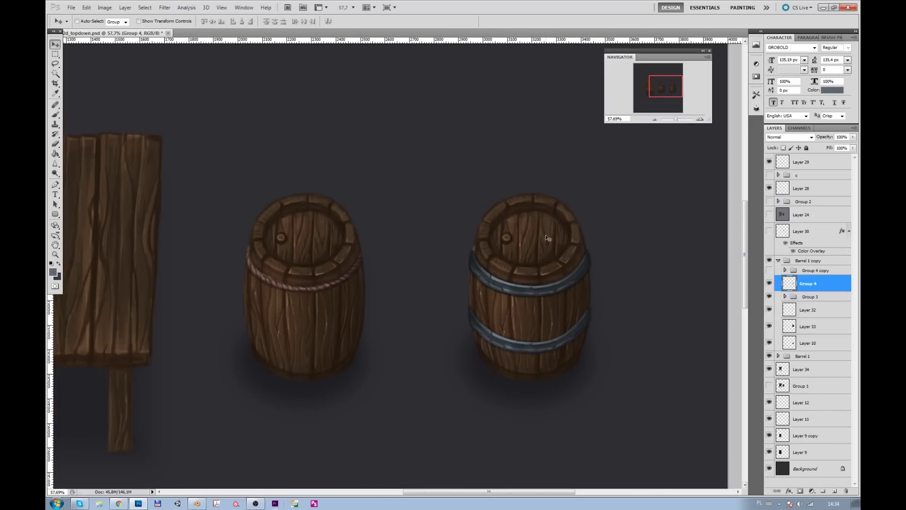
click(56, 144)
click(88, 21)
key(Return)
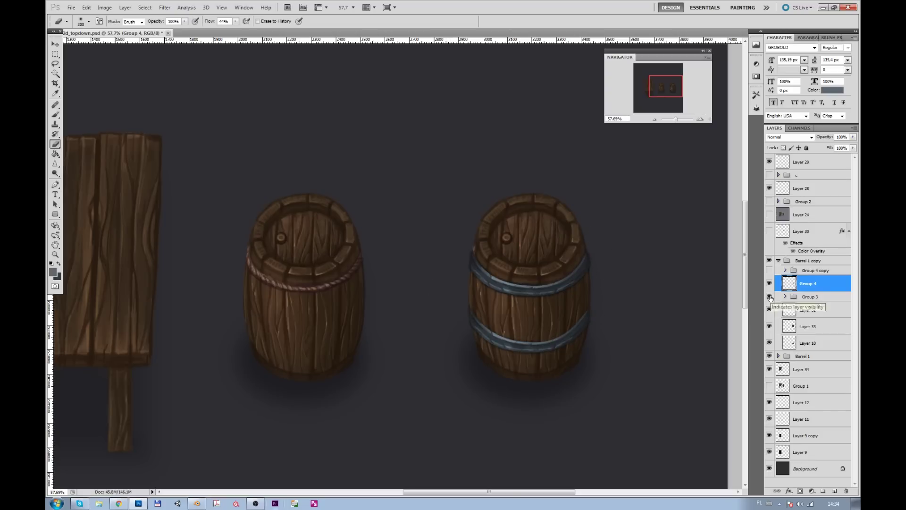
Step: Hide the merged hoop layer and collapse the second barrel's group
key(ctrl+j)
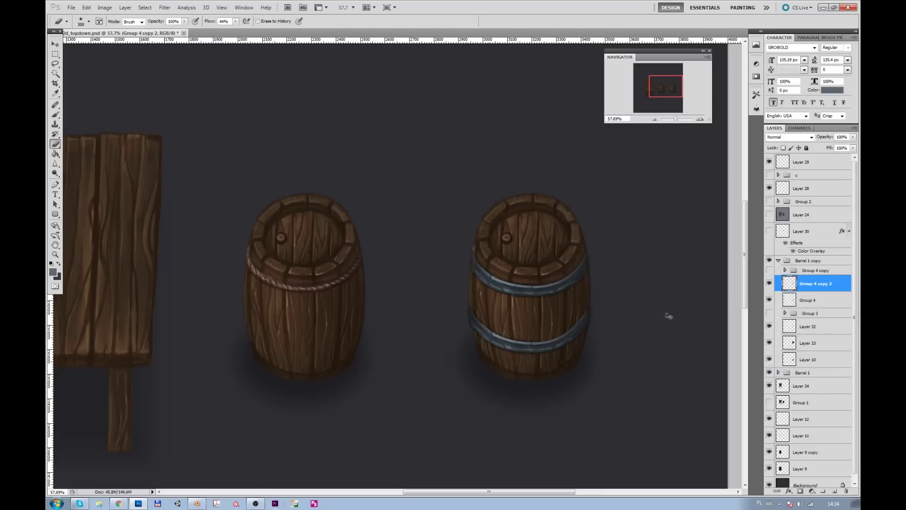
key(ctrl+z)
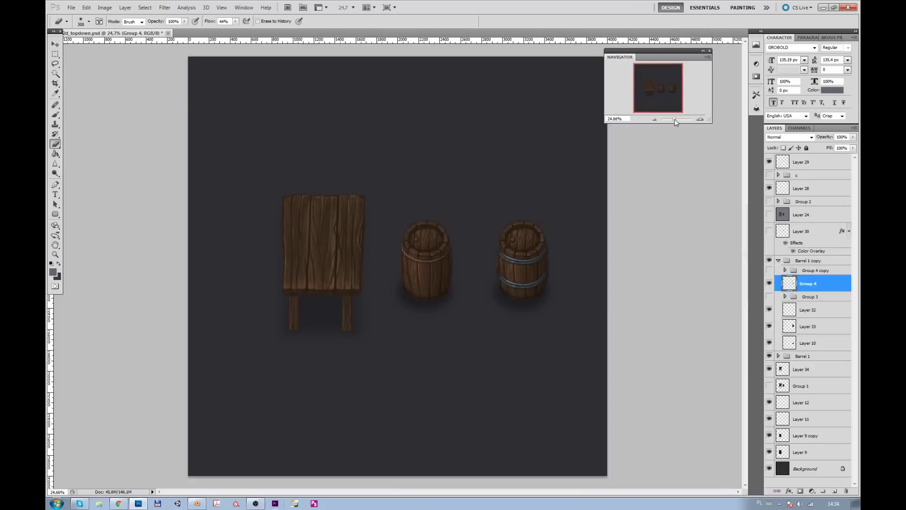
drag(675, 119, 674, 119)
key(ctrl+j)
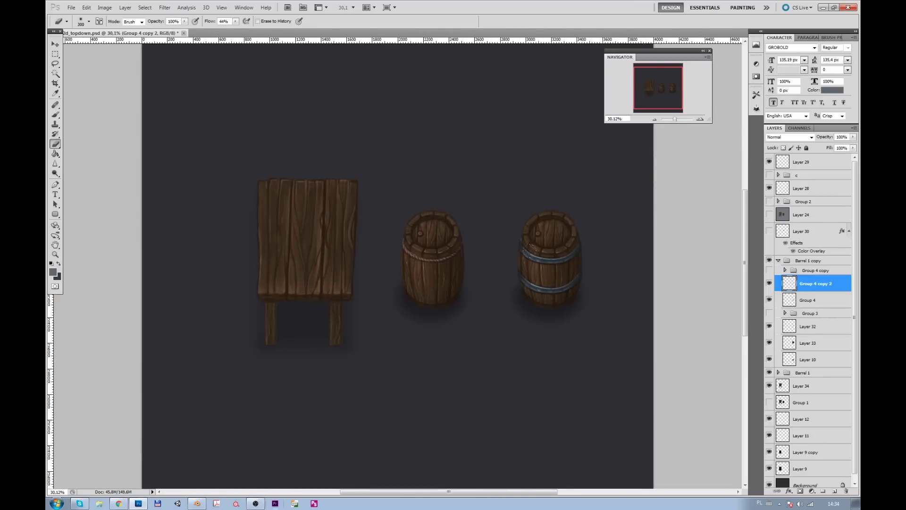
key(ctrl+z)
click(769, 283)
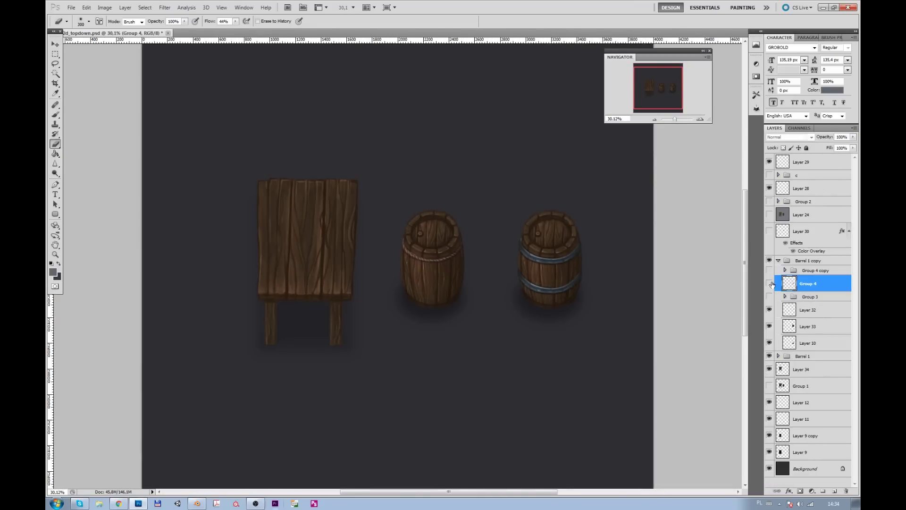
click(56, 45)
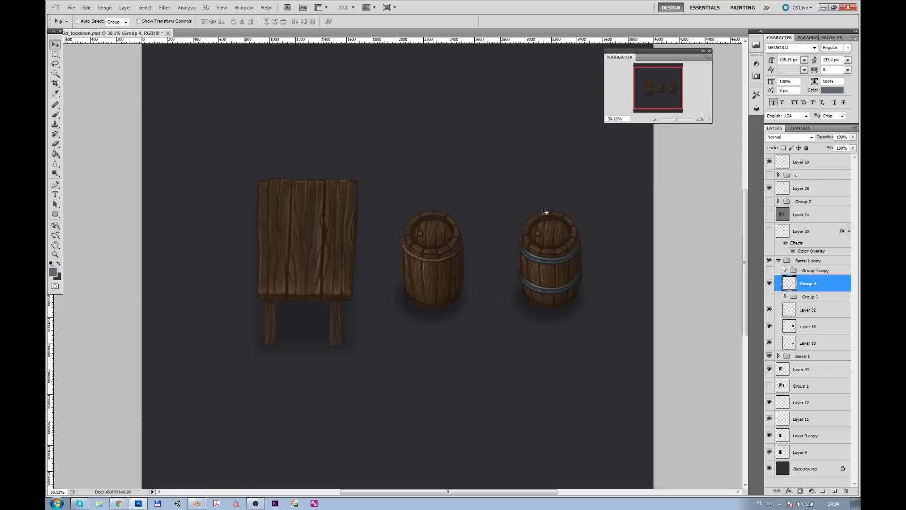
click(778, 259)
Step: Rename the second barrel's group to 'Barrel 2'
double_click(801, 261)
text(2)
key(Return)
double_click(801, 261)
text(Barrel 1)
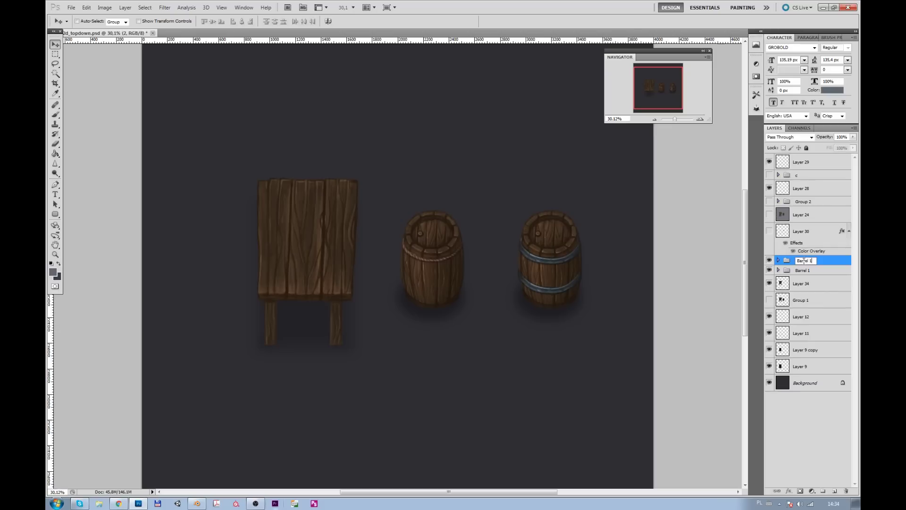
key(Return)
Step: Add a new Layer 40 and move it below the Barrel 1 group
scroll(399, 341, up, 2)
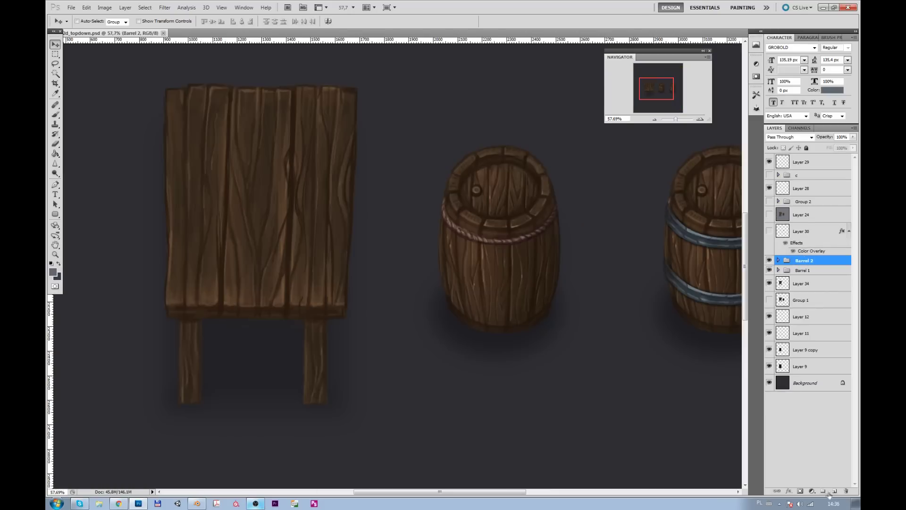
key(ctrl+shift+alt+n)
drag(822, 266, 773, 296)
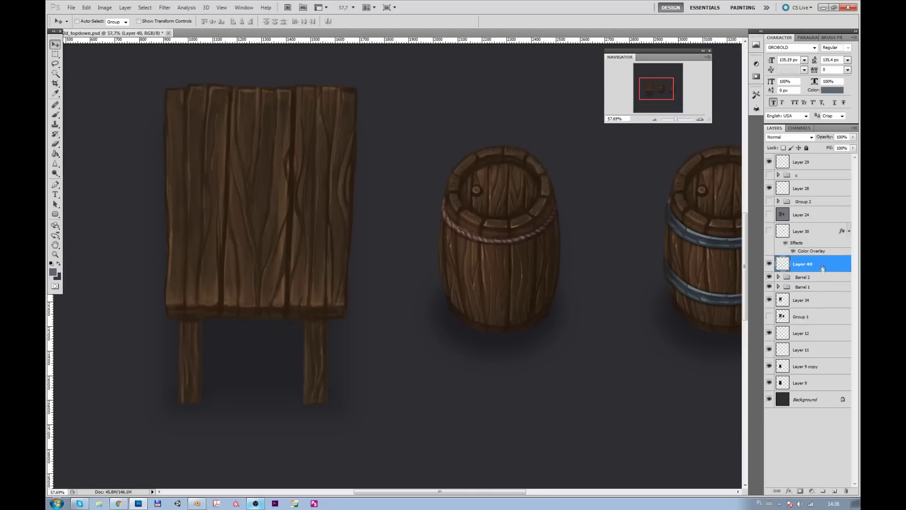
scroll(568, 239, up, 1)
scroll(653, 391, up, 1)
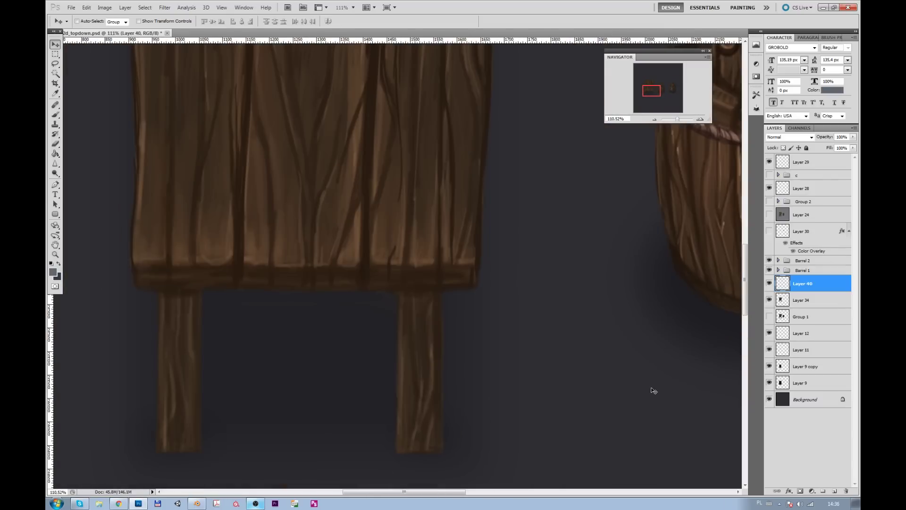
Step: Brush faint dark shading strokes along the edges of both table legs on Layer 40
key(b)
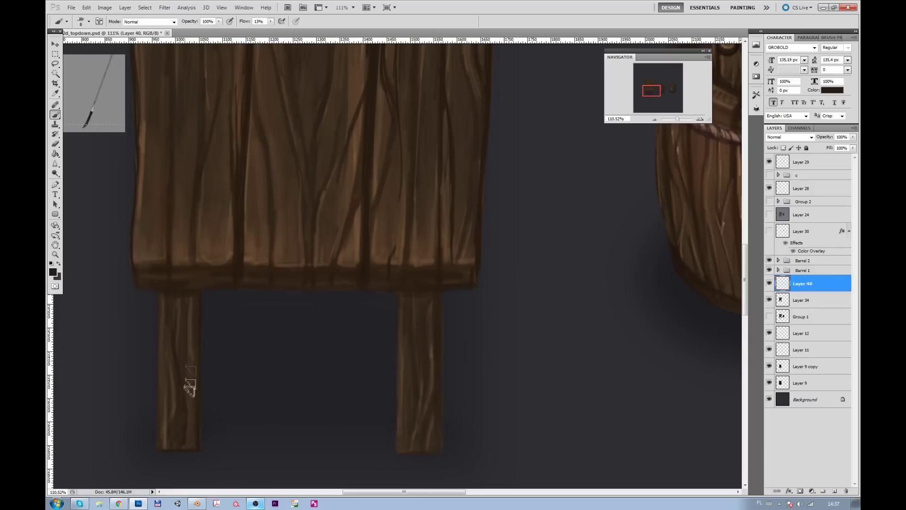
drag(166, 385, 164, 427)
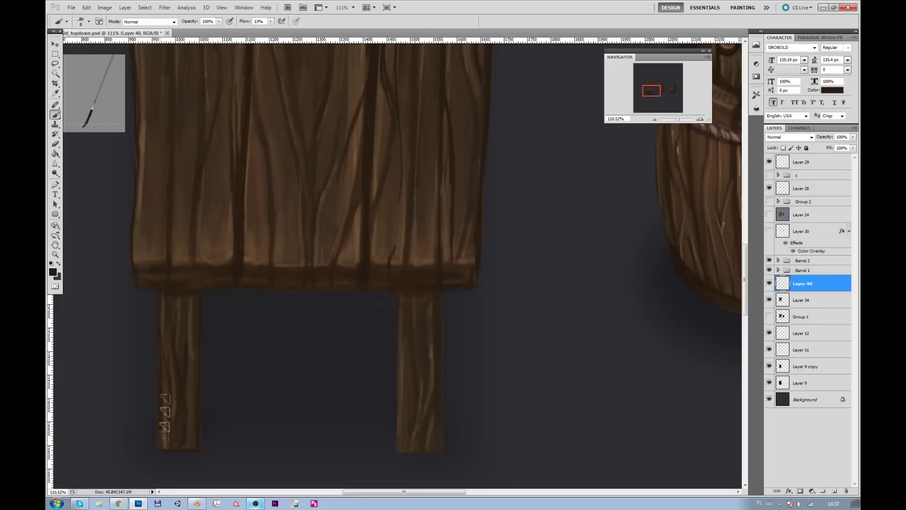
mouse_move(401, 298)
mouse_down()
mouse_move(402, 426)
mouse_move(404, 366)
mouse_move(412, 447)
mouse_move(430, 319)
mouse_move(432, 396)
mouse_move(420, 453)
mouse_move(442, 409)
mouse_move(446, 452)
mouse_move(421, 455)
mouse_move(446, 346)
mouse_move(441, 303)
mouse_move(425, 374)
mouse_move(411, 313)
mouse_move(415, 348)
mouse_move(415, 283)
mouse_move(424, 314)
mouse_move(439, 319)
mouse_move(441, 448)
mouse_up()
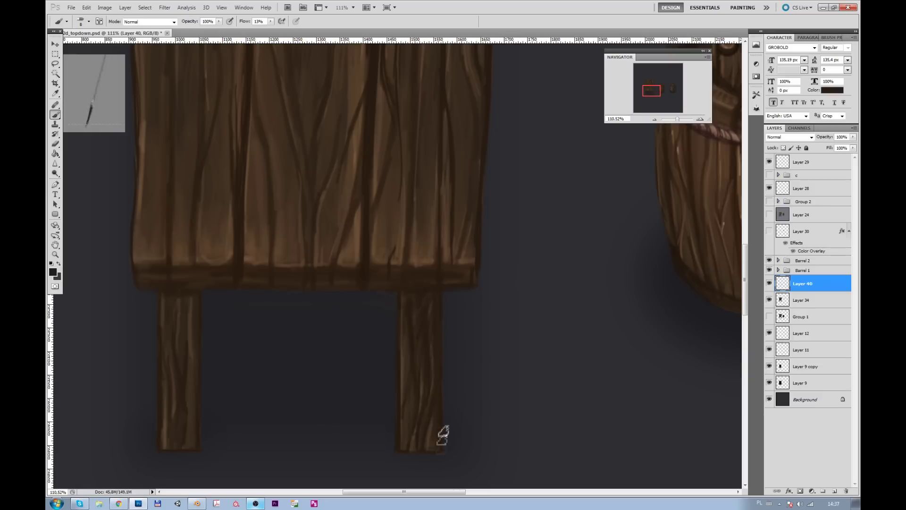
mouse_move(176, 349)
mouse_down()
mouse_move(192, 404)
mouse_move(172, 425)
mouse_move(193, 332)
mouse_up()
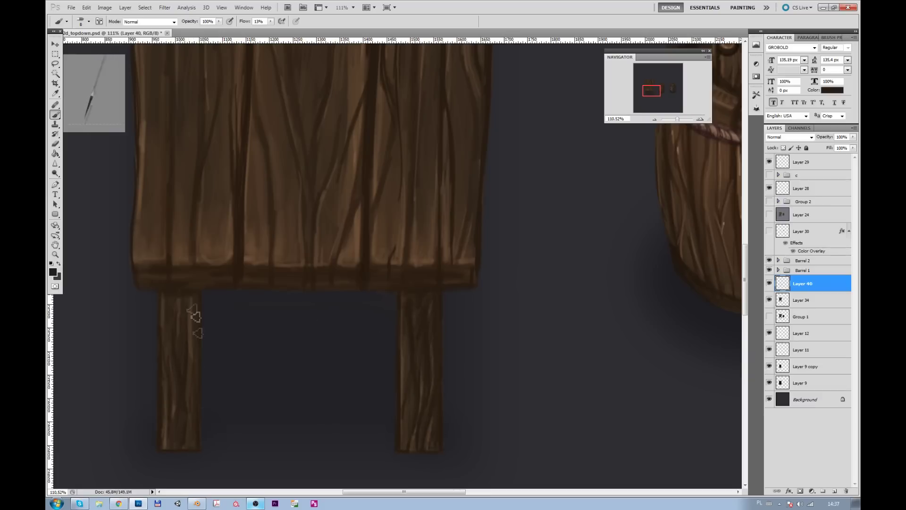
drag(678, 119, 677, 119)
click(53, 272)
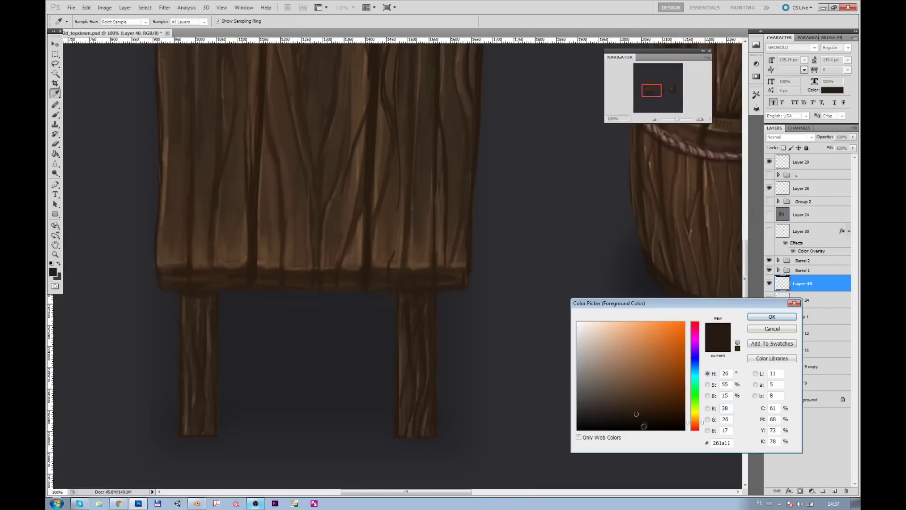
Step: Sample brown from the tabletop planks for subtle plank shading
click(764, 317)
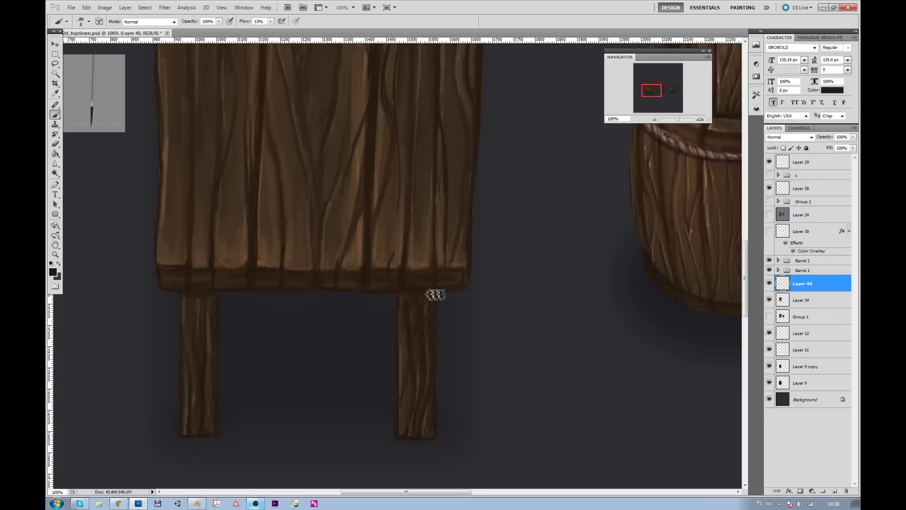
drag(435, 295, 388, 422)
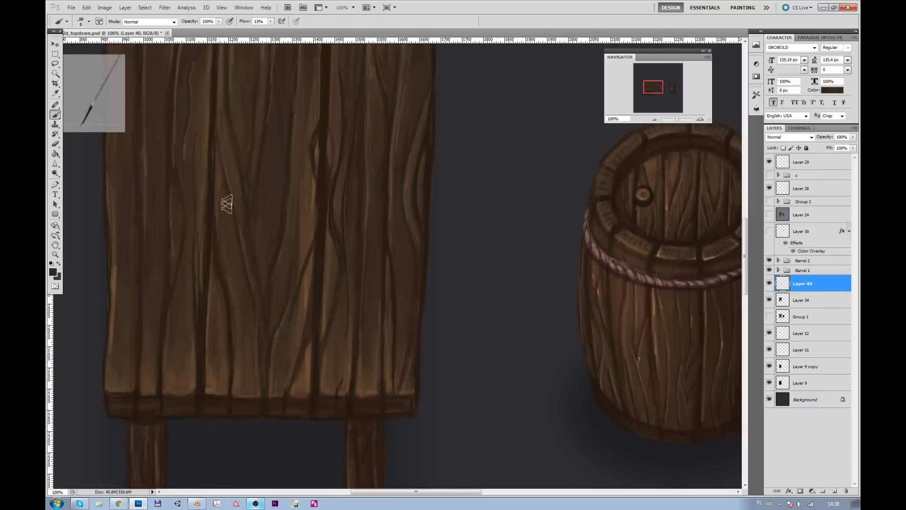
alt+click(303, 377)
alt+click(301, 384)
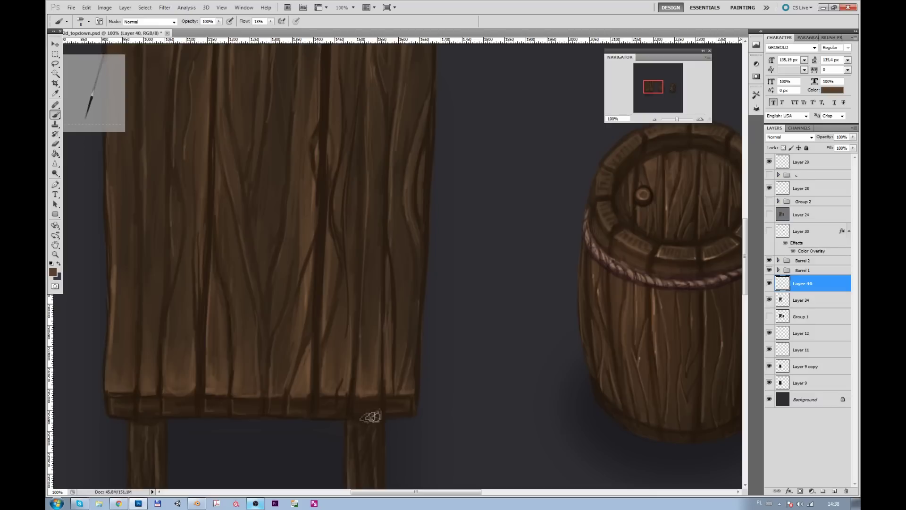
mouse_move(400, 132)
mouse_down()
mouse_move(357, 269)
mouse_move(384, 248)
mouse_move(368, 269)
mouse_up()
Step: Add Layer 41 above Layer 40 and choose a different brush preset
click(833, 493)
click(88, 22)
double_click(125, 86)
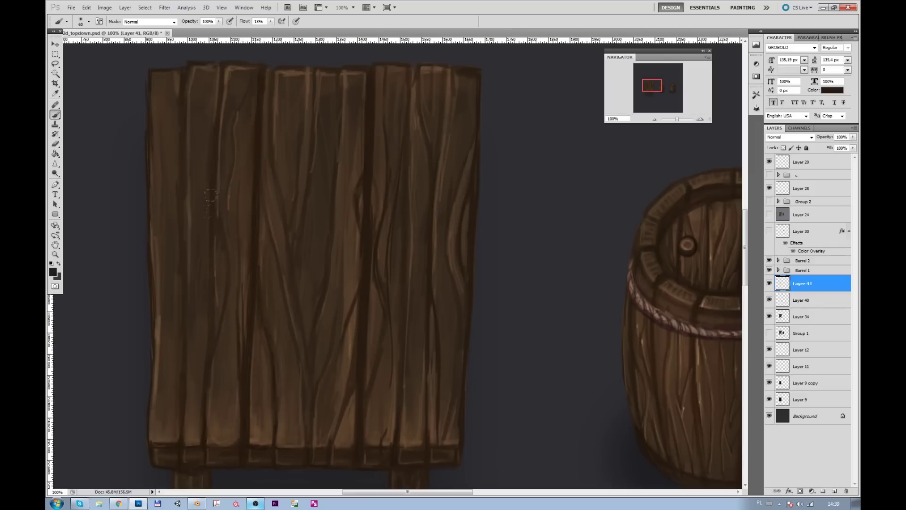
Step: Add Layer 42 with a round brush sized to 50 pixels
click(53, 272)
click(769, 315)
click(88, 21)
click(103, 77)
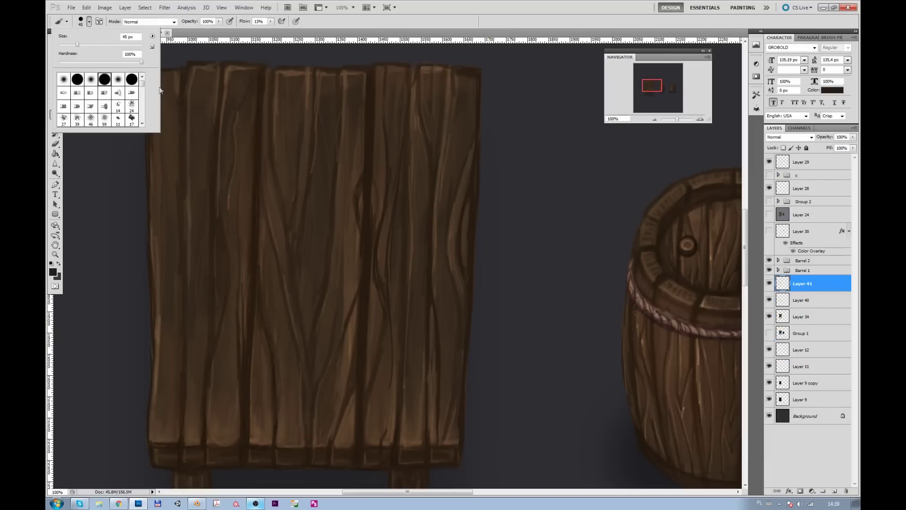
click(834, 493)
key(bracketright)
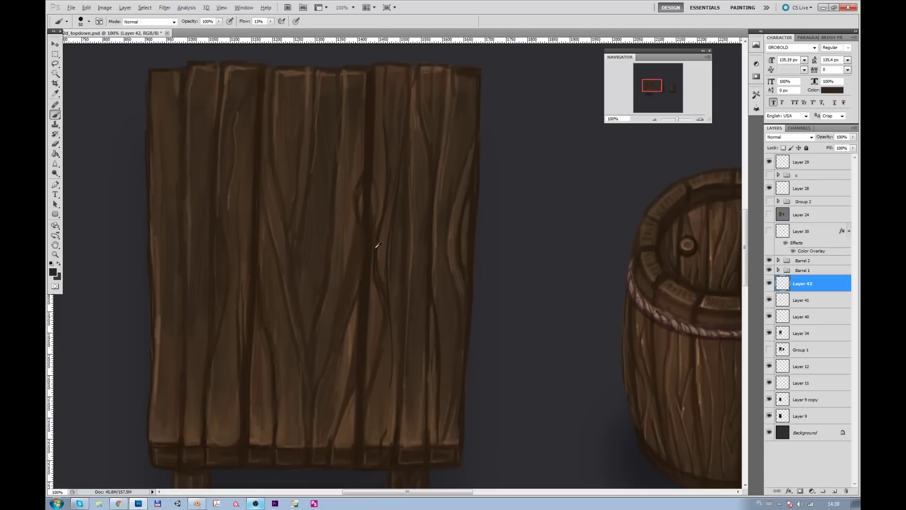
Step: Paint dark grain down several planks, then brown strokes down the centre plank
drag(266, 183, 281, 266)
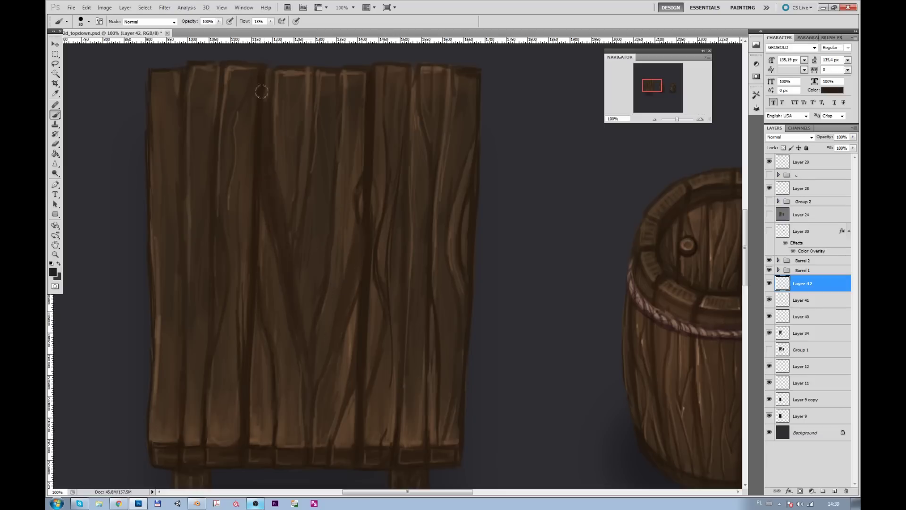
drag(238, 262, 253, 174)
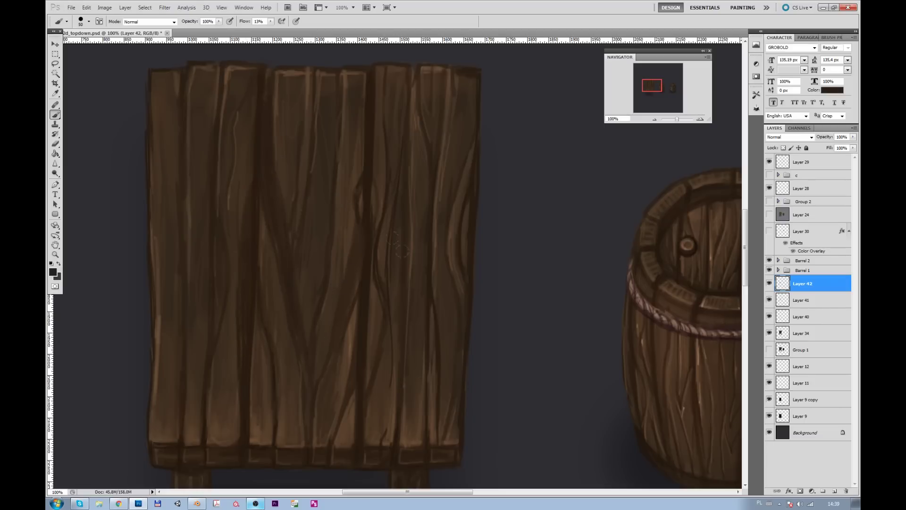
mouse_move(446, 215)
mouse_down()
mouse_move(469, 153)
mouse_move(454, 281)
mouse_up()
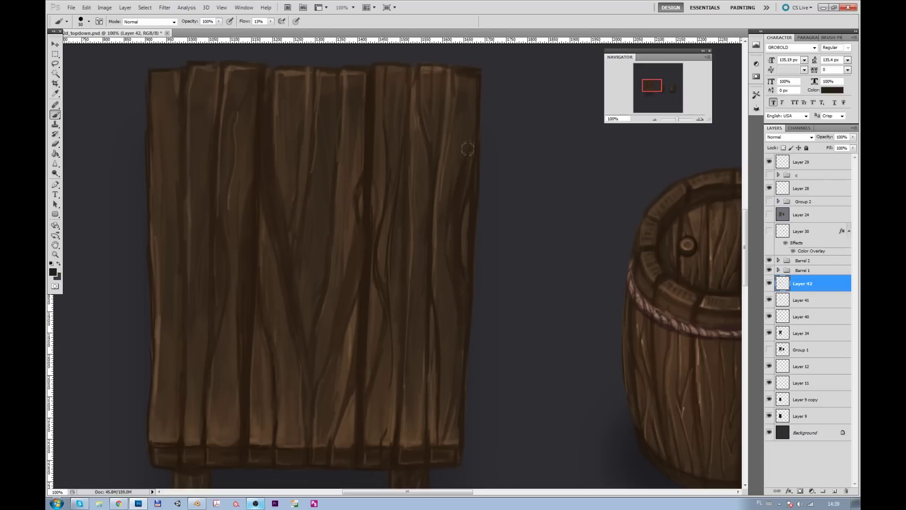
drag(420, 115, 415, 185)
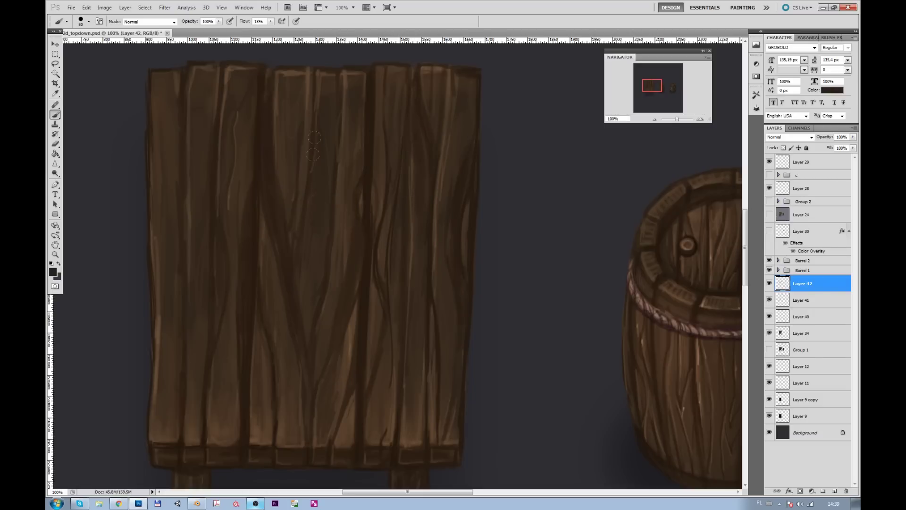
alt+click(264, 295)
drag(285, 202, 302, 342)
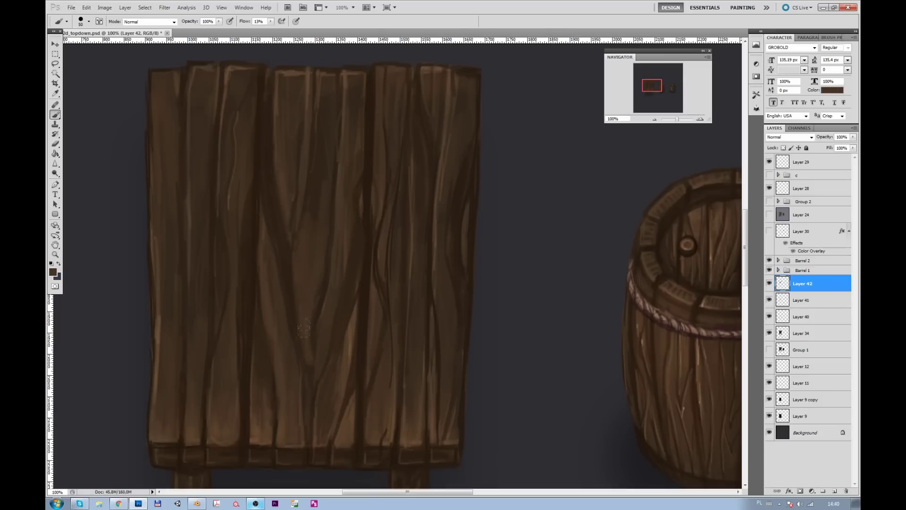
drag(676, 118, 675, 119)
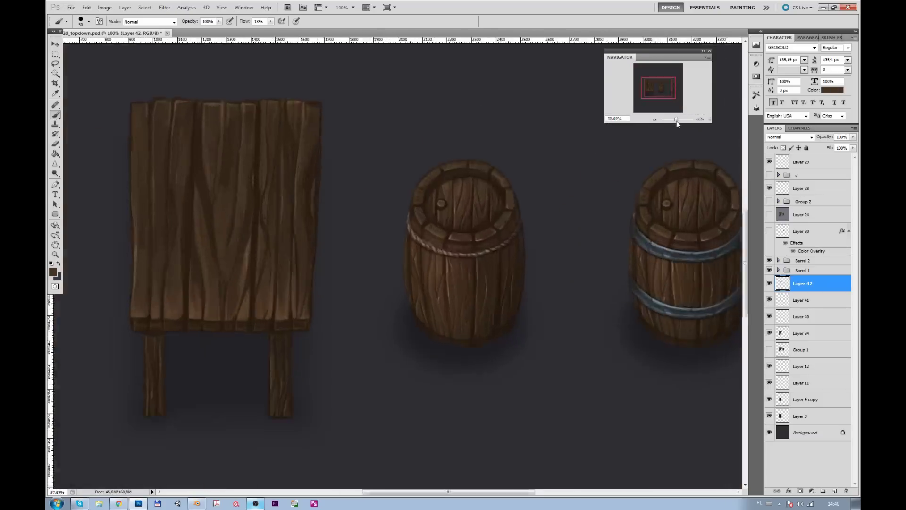
Step: Shrink the brush to 15 px and sample light and dark plank browns for extra grain
drag(176, 173, 202, 263)
key(ctrl+r)
key(bracketleft)
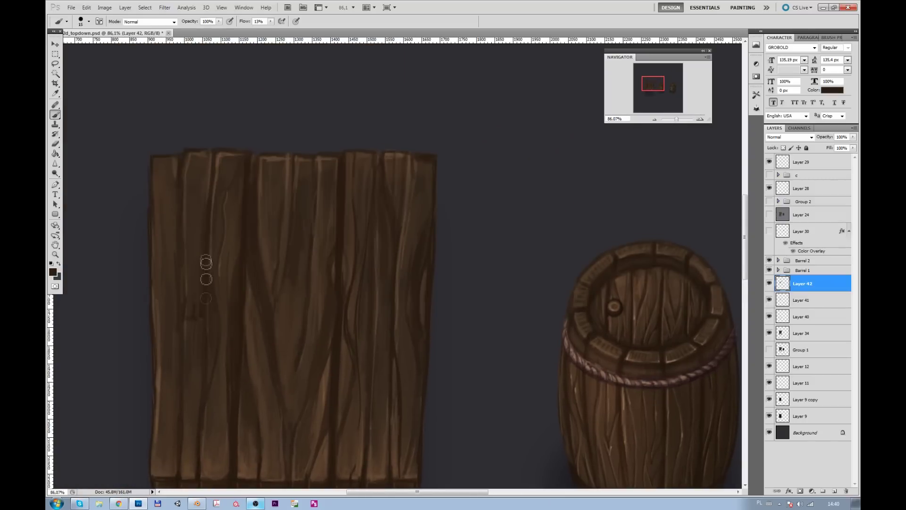
alt+click(213, 162)
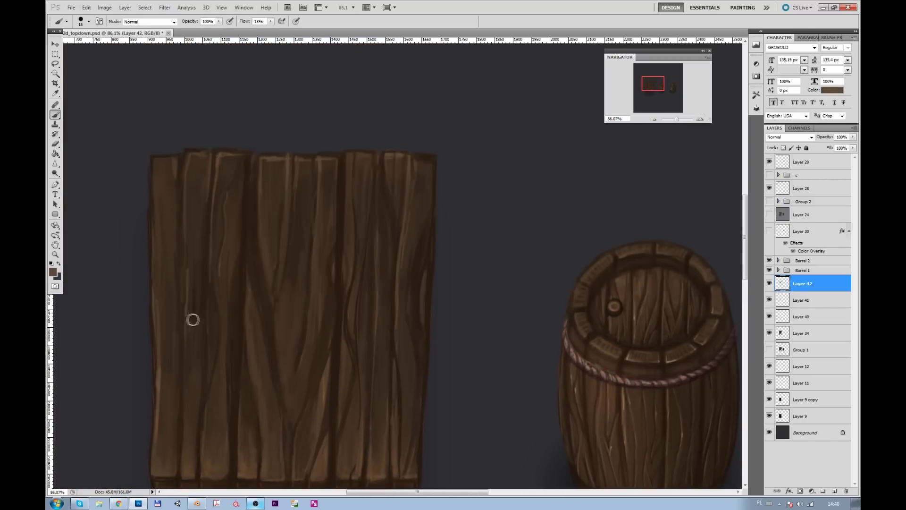
alt+click(192, 272)
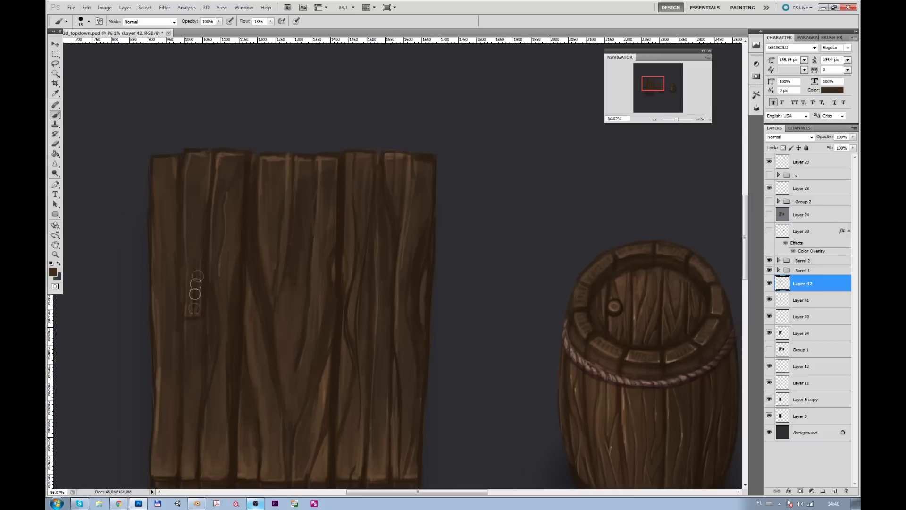
drag(319, 264, 305, 210)
alt+click(274, 104)
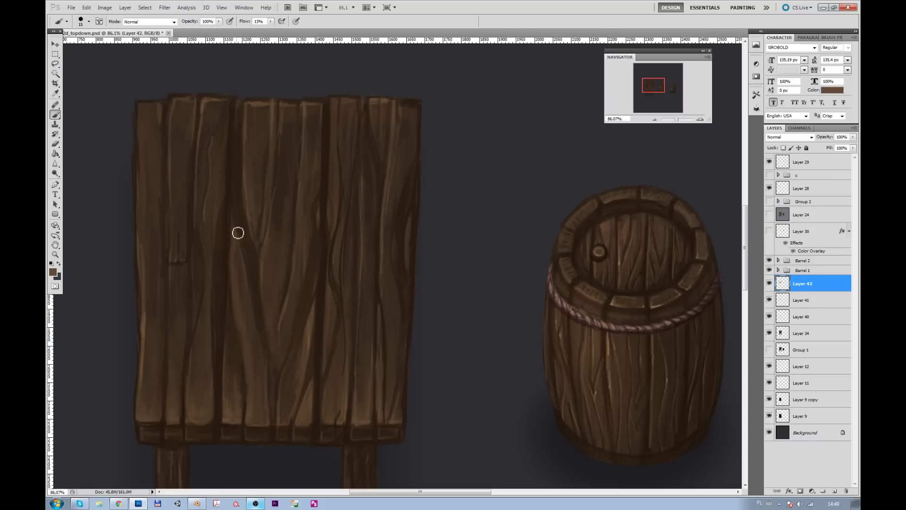
alt+click(265, 250)
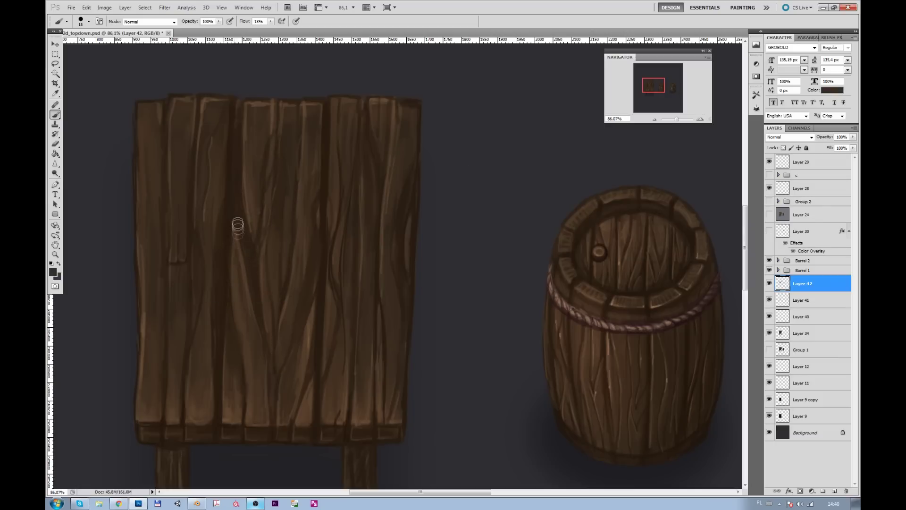
drag(677, 120, 675, 120)
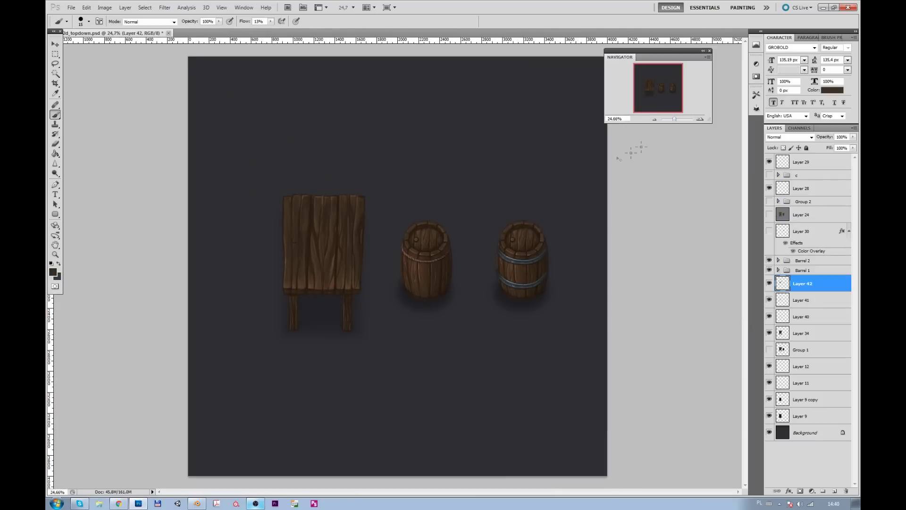
Step: Add a new empty layer directly above Group 1
key(ctrl+1)
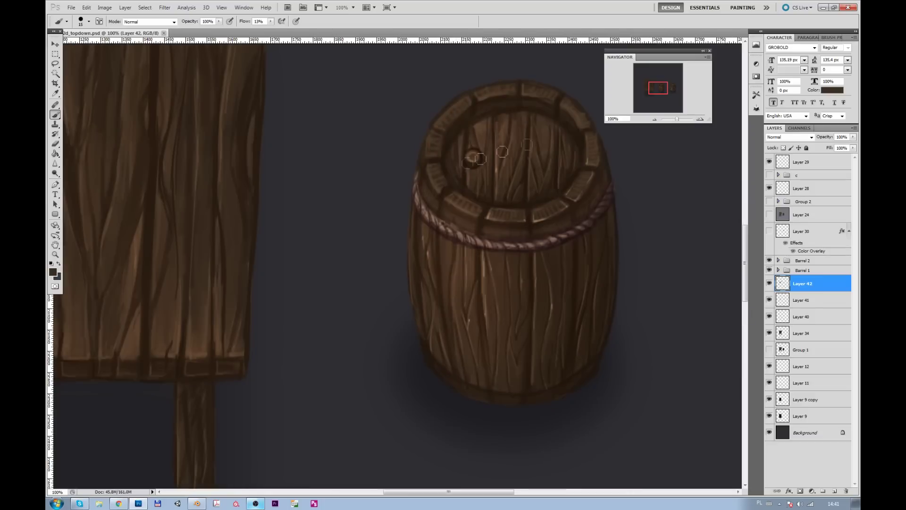
drag(674, 121, 673, 121)
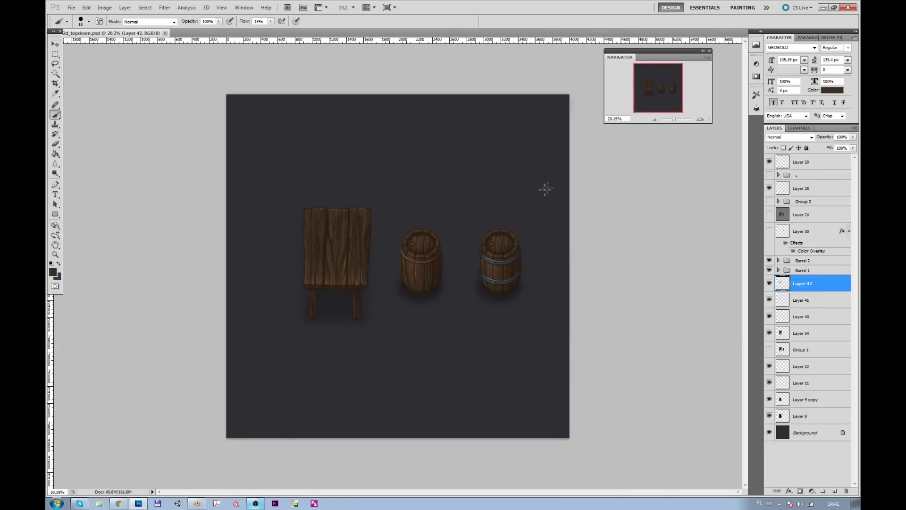
drag(674, 120, 676, 120)
click(802, 350)
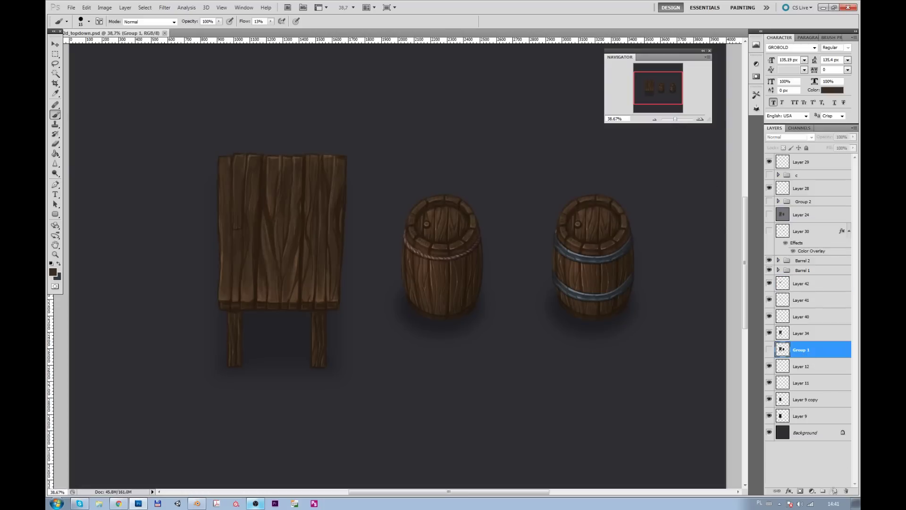
click(834, 491)
Step: Expand the Barrel 1 and Barrel 2 groups, check their layers, and reselect the new Layer 43
key(v)
click(778, 270)
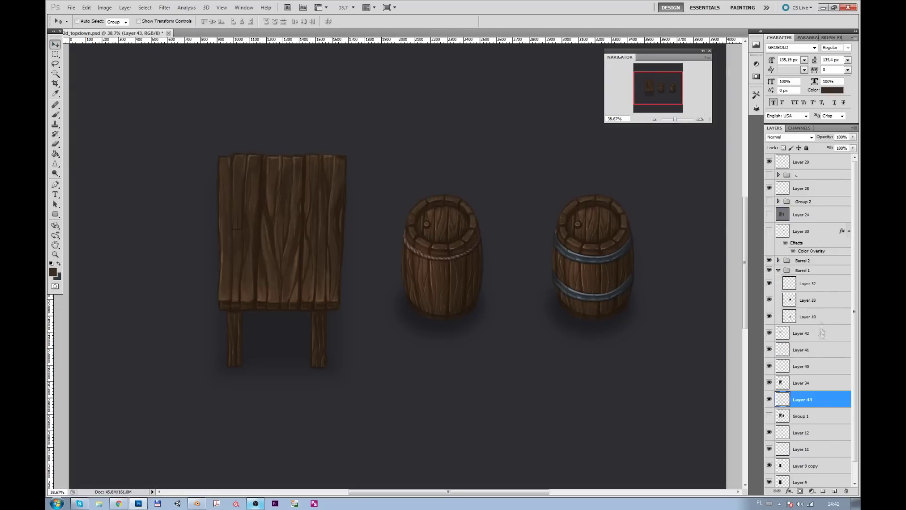
click(803, 317)
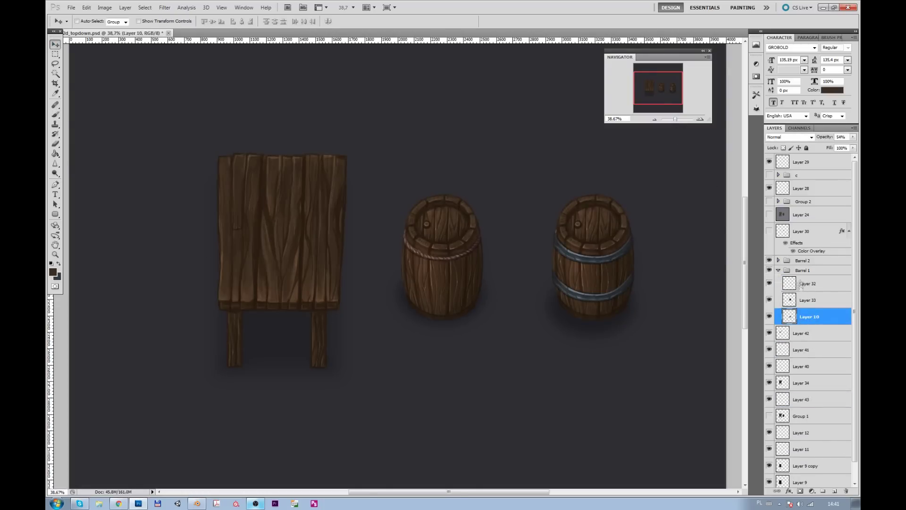
click(778, 259)
click(795, 337)
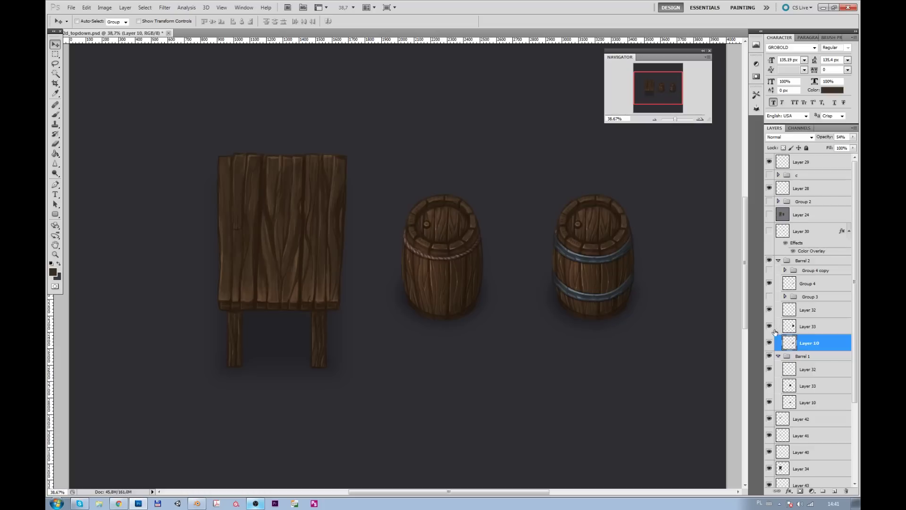
click(803, 165)
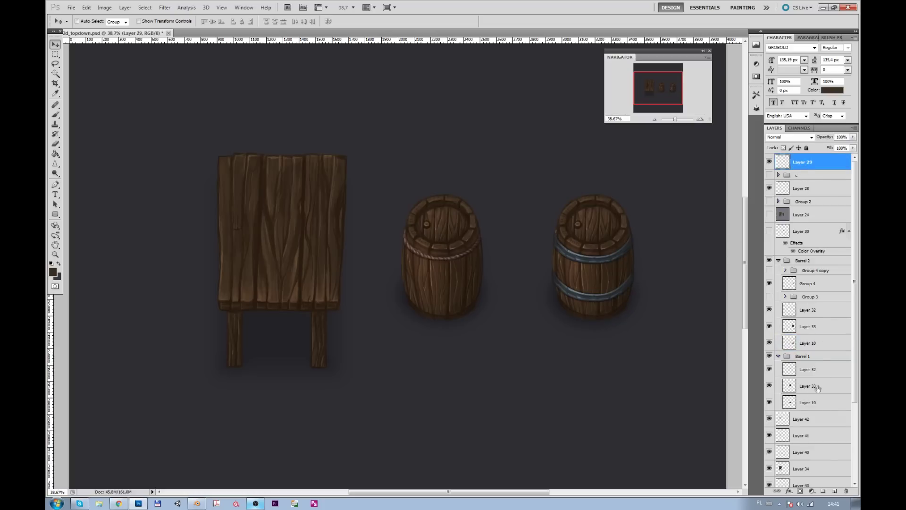
click(811, 402)
click(819, 484)
Step: Switch to the Brush with black as foreground and the 30 px preset
key(b)
click(53, 272)
key(Return)
click(89, 21)
click(111, 79)
click(236, 372)
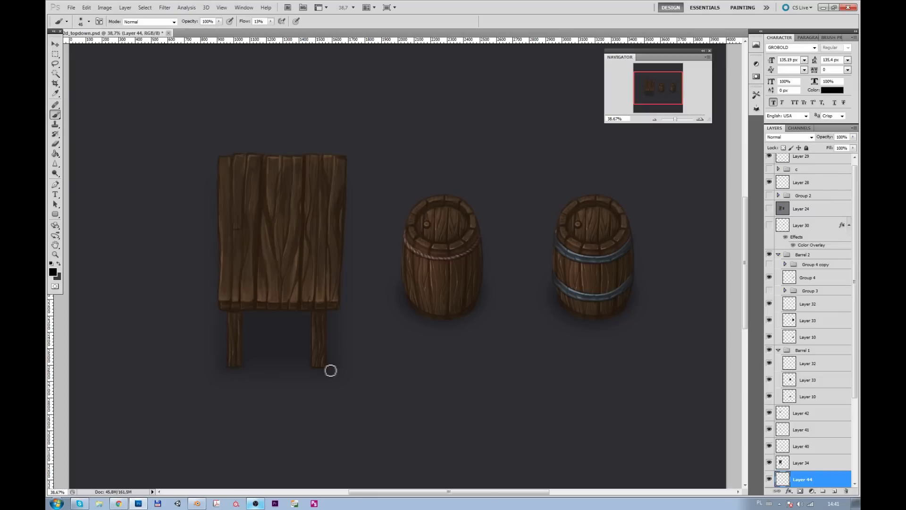
Step: Enlarge the brush for the table shadow and switch to the Eraser
key(period)
key(bracketright)
key(bracketright)
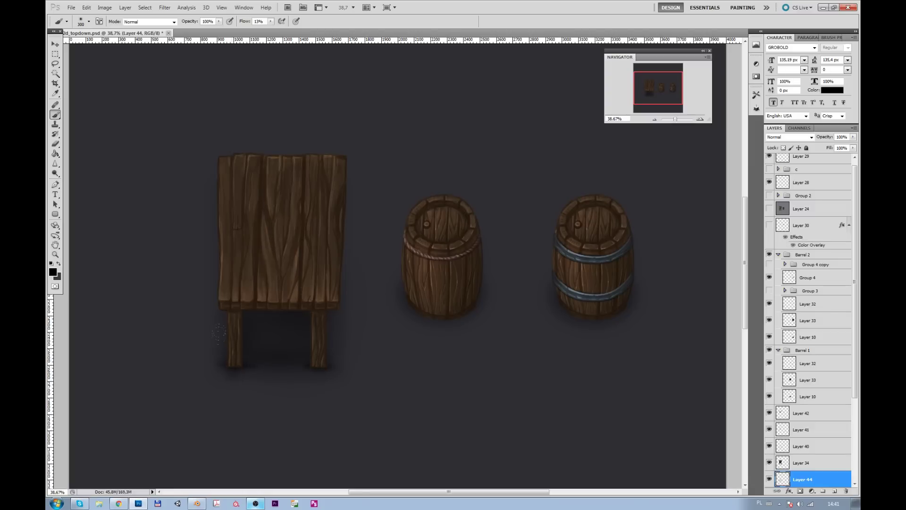
drag(675, 118, 673, 120)
key(e)
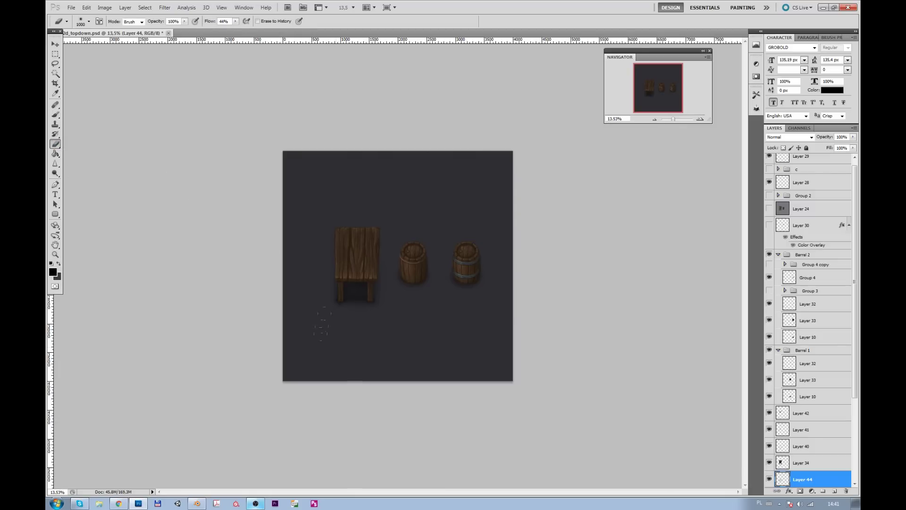
drag(673, 119, 674, 119)
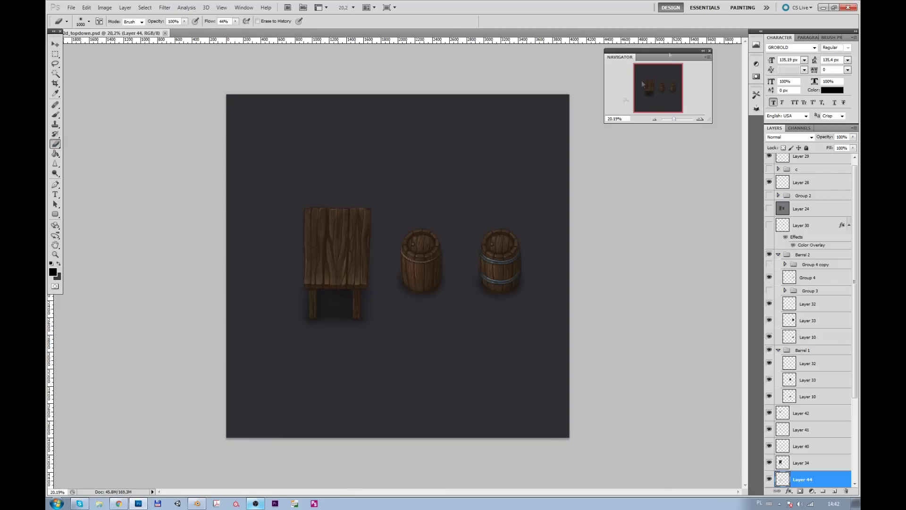
Step: Clean up the shadow edges, then select Layer 29 and collapse the Barrel 1 and Barrel 2 groups
drag(674, 119, 676, 119)
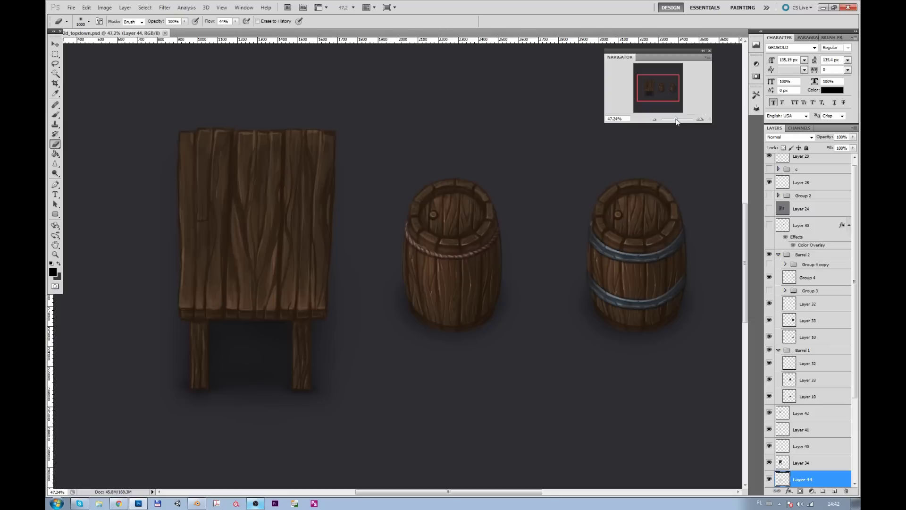
drag(371, 175, 351, 185)
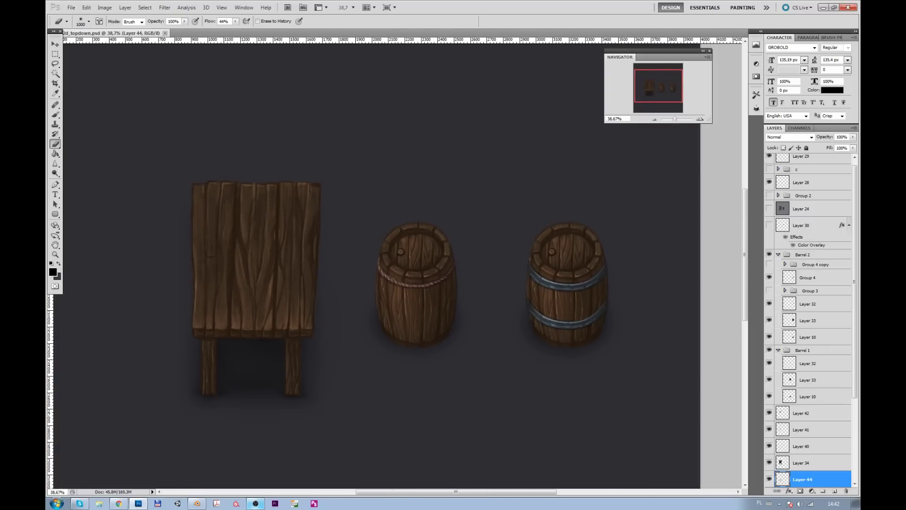
drag(539, 208, 577, 240)
click(810, 158)
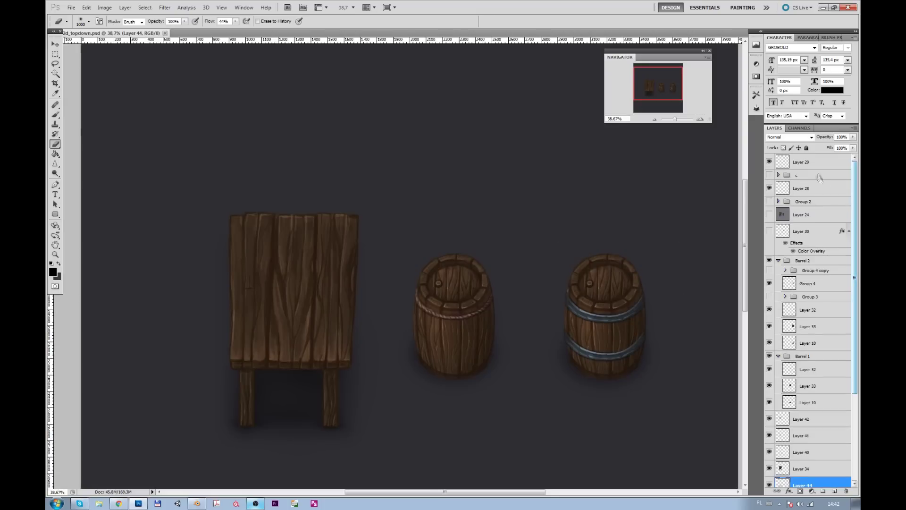
click(778, 355)
click(778, 260)
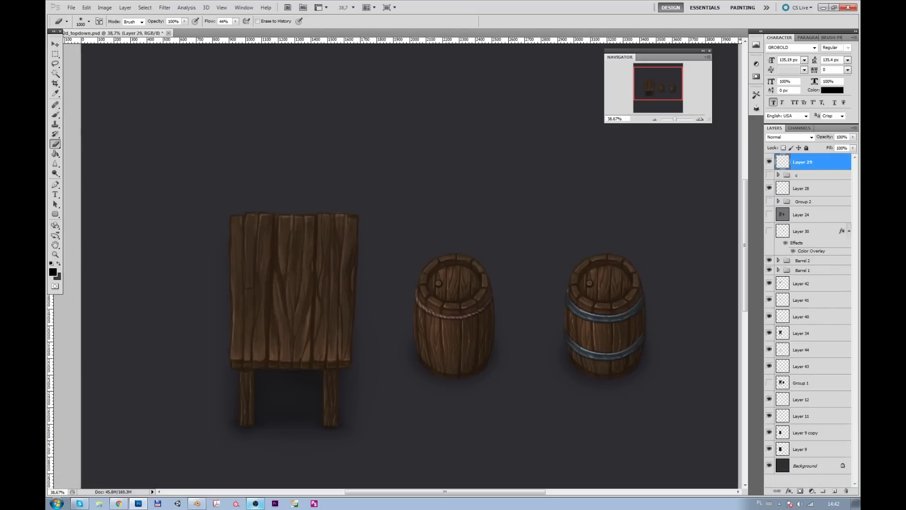
Step: Group Layers 42 through 9, leaving out Group 1, and name the group Desk
click(54, 44)
click(239, 245)
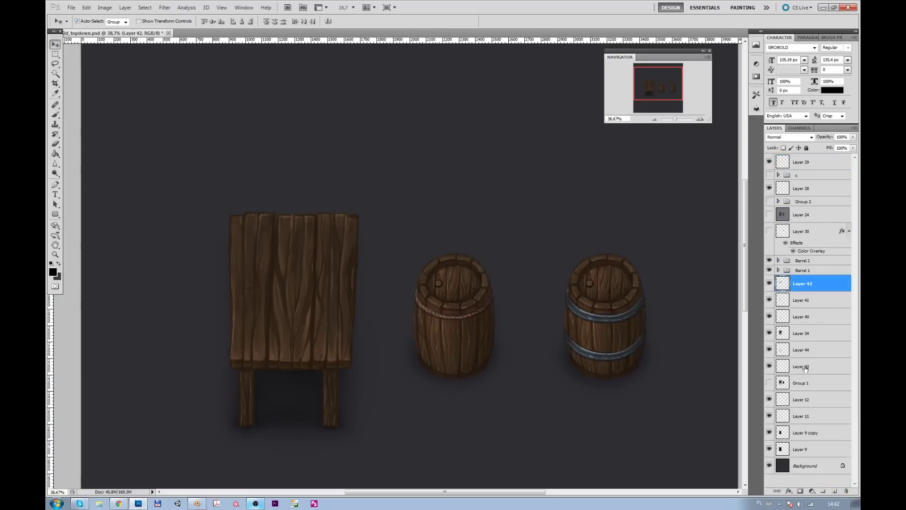
shift+click(805, 368)
ctrl+shift+click(801, 449)
key(ctrl+g)
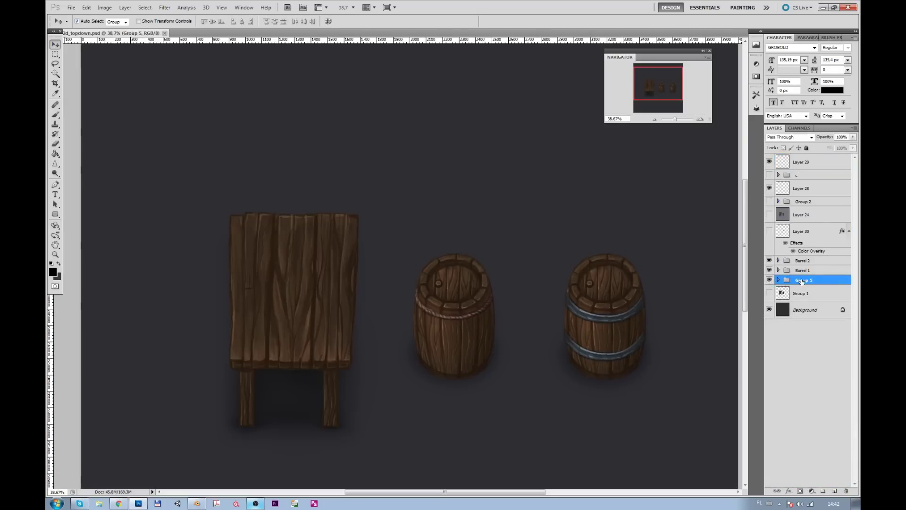
text(sk)
key(Return)
Step: Zoom to 100% on the barrels and add a new empty layer above Desk
drag(367, 316, 294, 318)
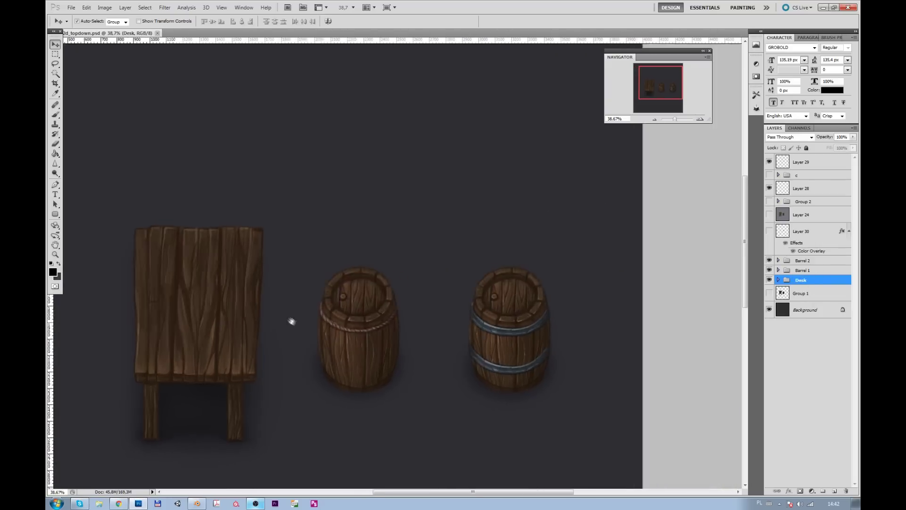
key(ctrl+1)
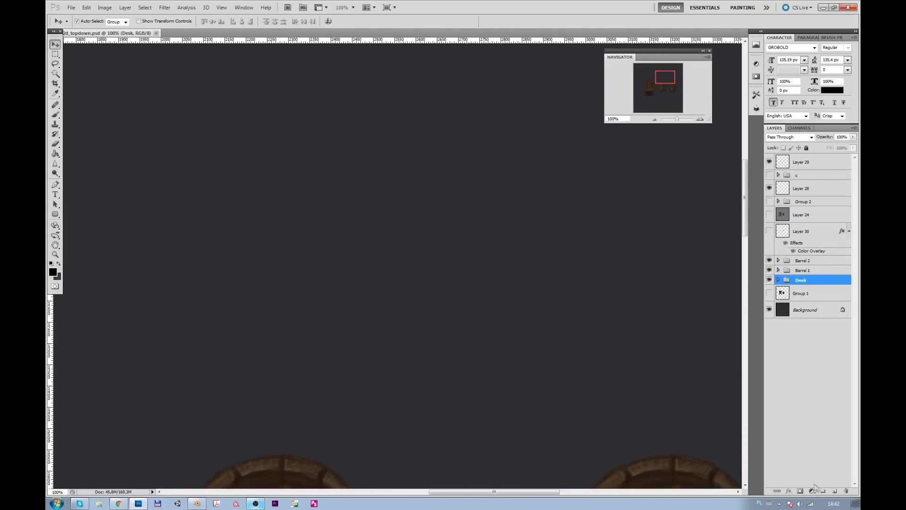
click(821, 491)
click(53, 272)
Step: Choose an orange-red foreground colour and swap foreground and background
click(674, 353)
mouse_move(697, 413)
mouse_down()
mouse_move(696, 431)
mouse_move(695, 422)
mouse_up()
click(772, 316)
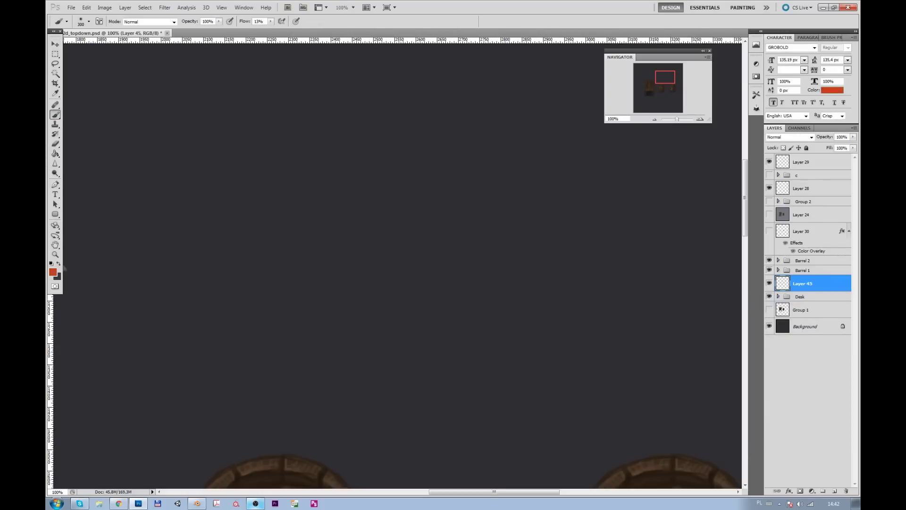
key(x)
scroll(314, 239, down, 5)
Step: Select a circle on the left barrel top on a new layer and set red as foreground
click(55, 54)
click(82, 62)
drag(272, 292, 320, 338)
click(822, 491)
key(i)
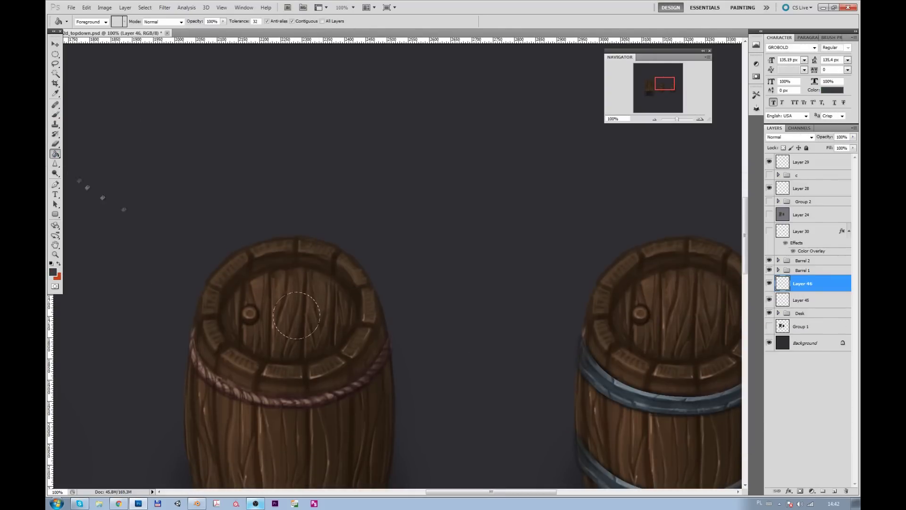
key(x)
click(52, 272)
text(200)
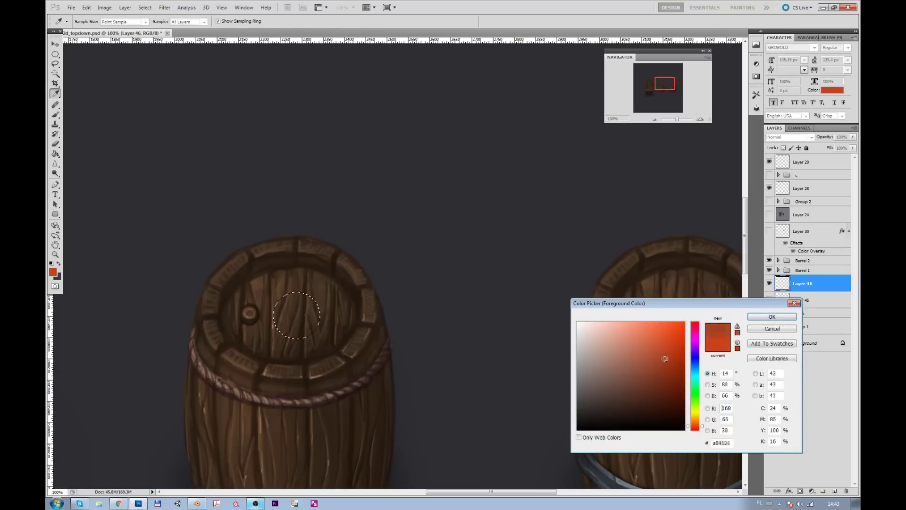
key(Return)
Step: Move Layer 46 above Layer 28 and fill the circular selection with red
key(g)
drag(816, 283, 814, 182)
key(alt+BackSpace)
key(ctrl+d)
key(m)
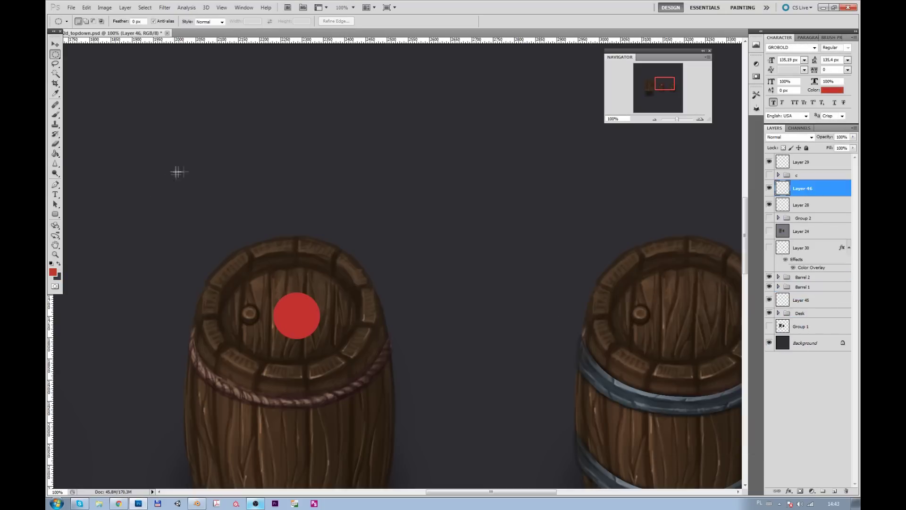
Step: Fill a red ellipse on a new layer, shrink it to about a third, and place it above the circle
drag(363, 366, 360, 363)
key(ctrl+shift+alt+n)
click(55, 64)
key(alt+BackSpace)
key(ctrl+d)
key(ctrl+t)
drag(360, 262, 259, 313)
mouse_move(241, 347)
mouse_down()
mouse_move(295, 263)
mouse_move(309, 263)
mouse_up()
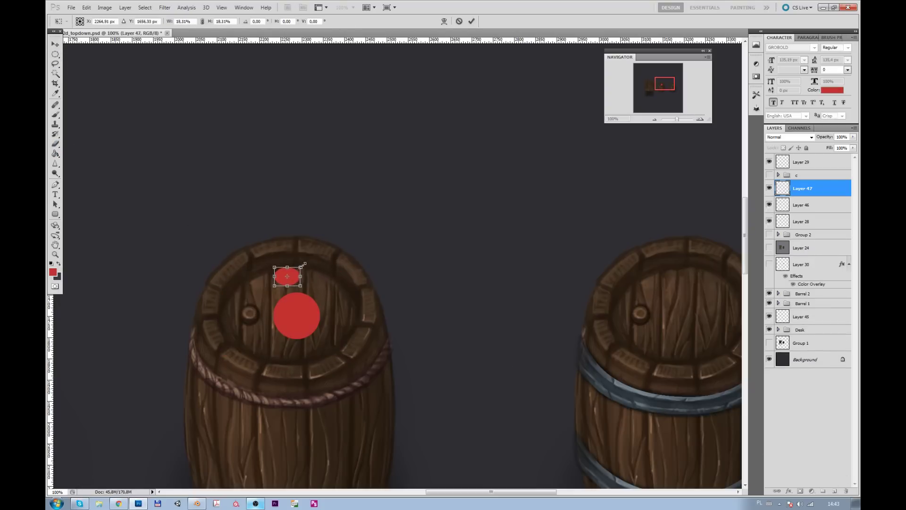
key(Return)
Step: Try duplicating the small red ellipse, then undo the duplicate
key(v)
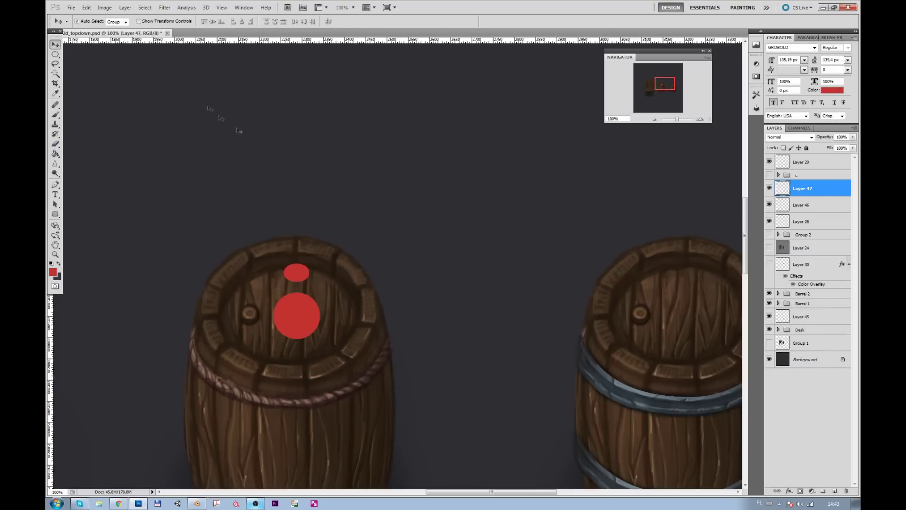
key(ctrl+j)
click(86, 8)
click(221, 263)
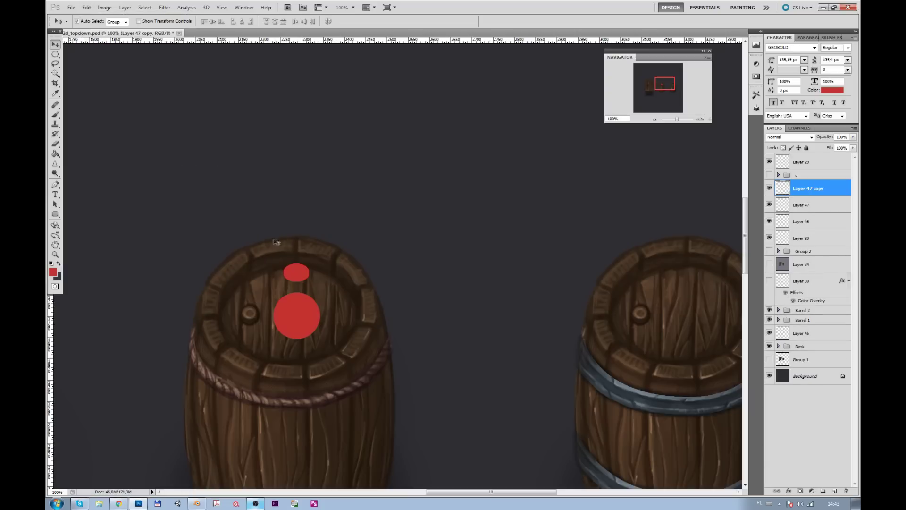
key(ctrl+z)
Step: Zoom in on the barrel top, add a layer above Layer 47, and make black the foreground
drag(677, 119, 680, 121)
key(ctrl+shift+alt+n)
key(b)
key(x)
click(53, 272)
click(595, 437)
click(765, 316)
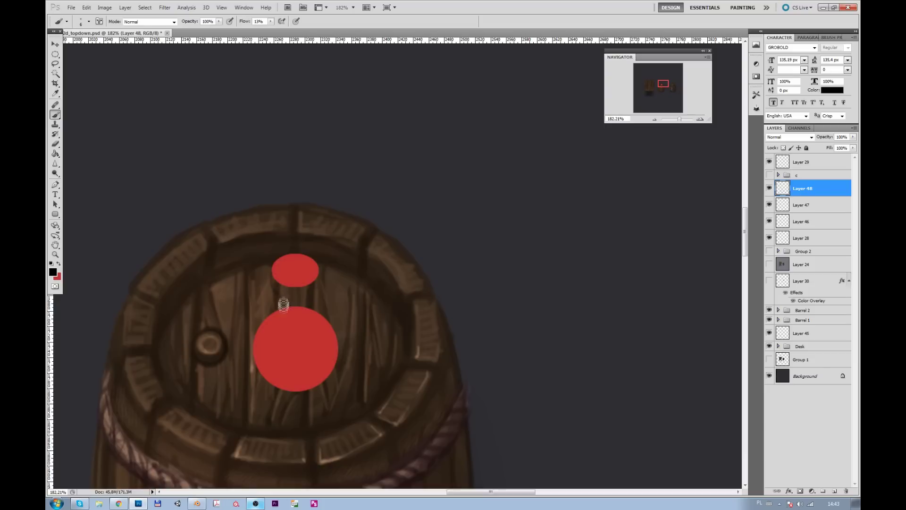
Step: Shade the red circle's edge faintly and pen-draw half the flask neck as a selection
drag(270, 315, 262, 333)
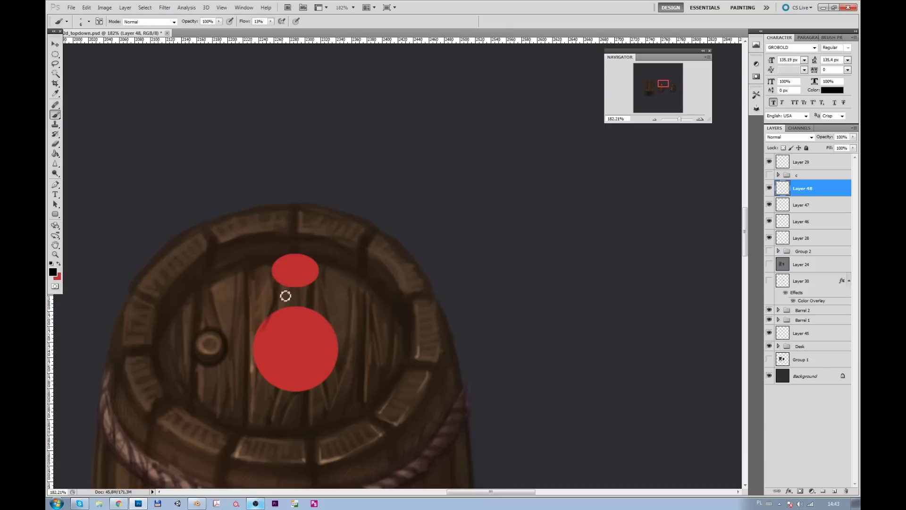
click(56, 184)
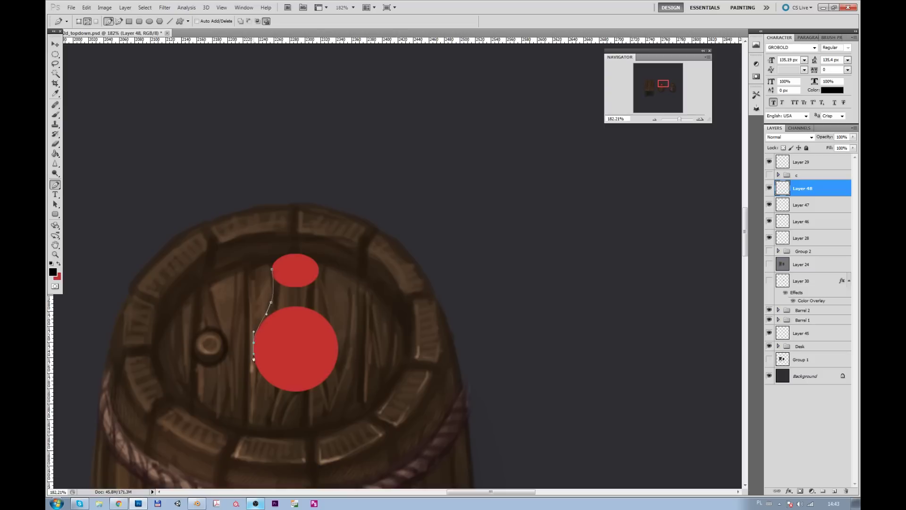
right_click(295, 276)
click(324, 318)
Step: Fill the half-neck selection with red on a new layer
click(834, 490)
key(b)
key(x)
drag(265, 293, 283, 340)
key(ctrl+d)
Step: Duplicate the half-flask, flip it horizontally, align it, and merge into one symmetric shape
key(v)
key(ctrl+j)
click(86, 7)
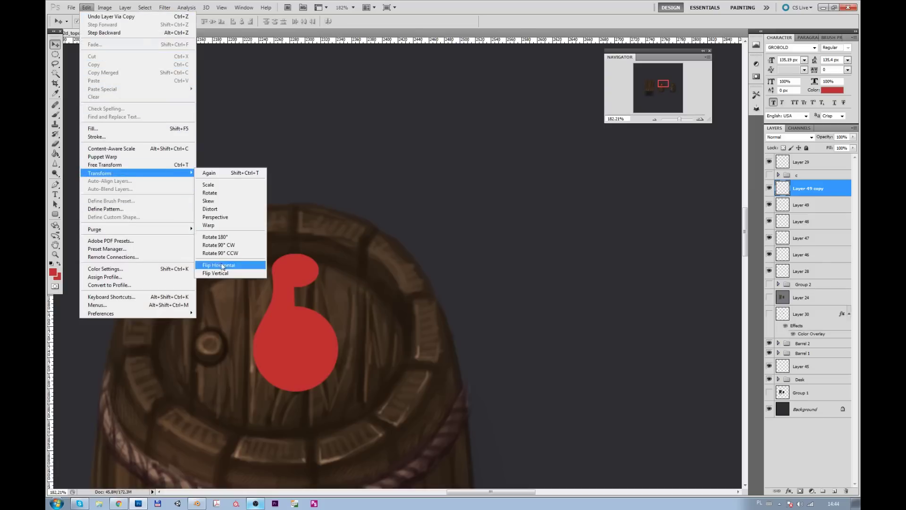
click(226, 262)
drag(274, 289, 318, 300)
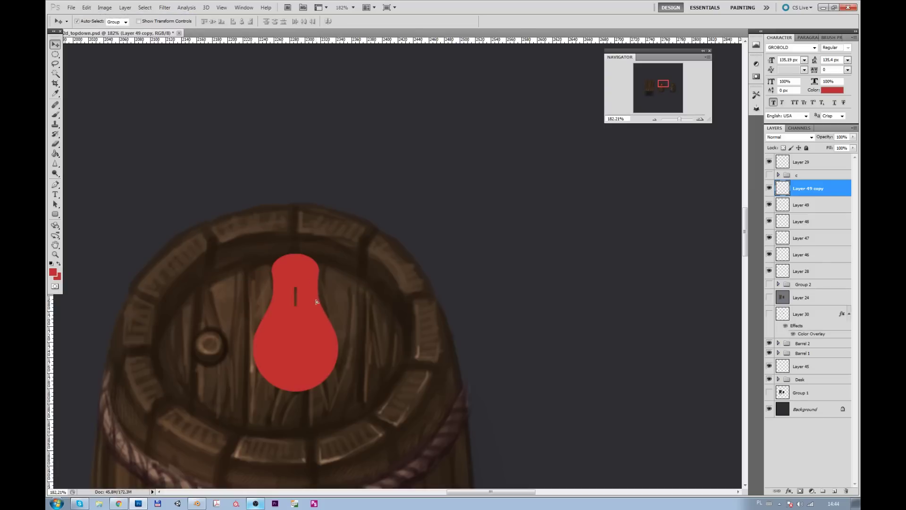
key(ctrl+e)
Step: Brush over the centre seam at 23% flow and select an oval for the flask top on a new layer
key(b)
drag(300, 313, 295, 293)
drag(271, 21, 273, 28)
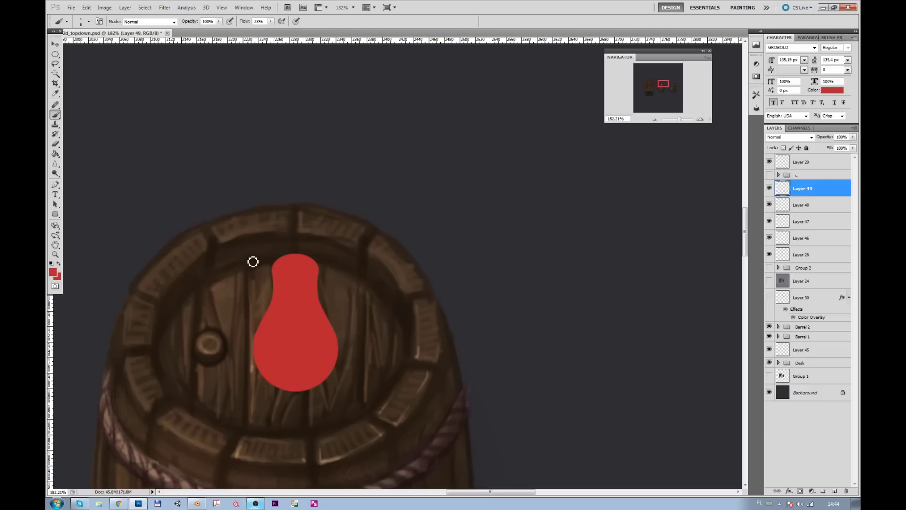
ctrl+click(783, 221)
key(ctrl+shift+alt+n)
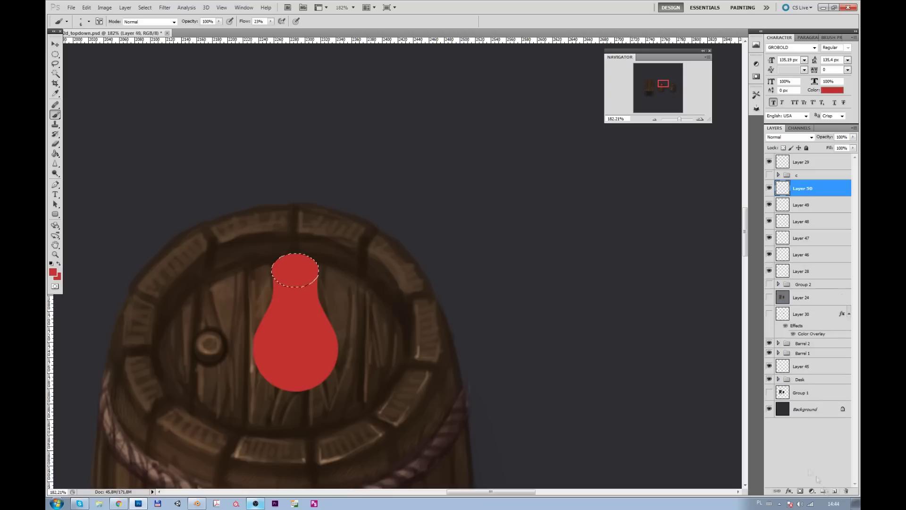
Step: Set a pale cyan foreground colour and clear the oval selection
click(53, 272)
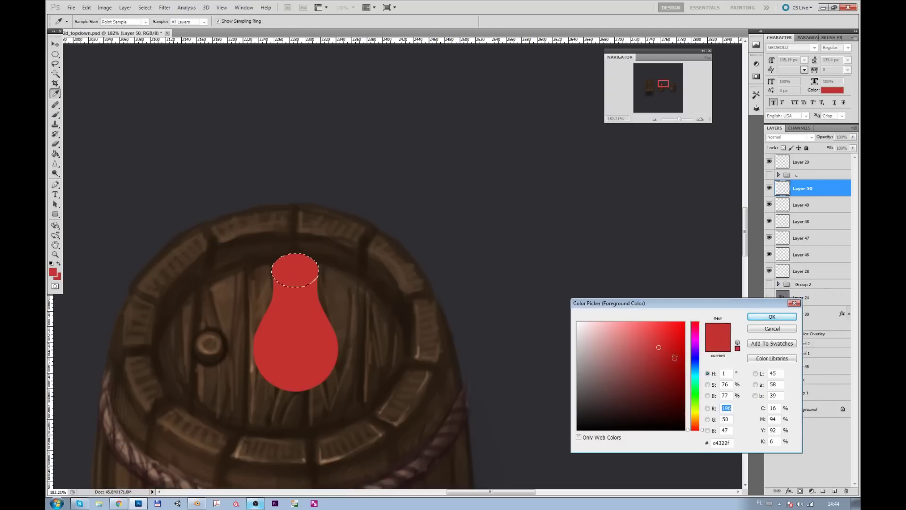
click(695, 373)
click(597, 326)
key(Return)
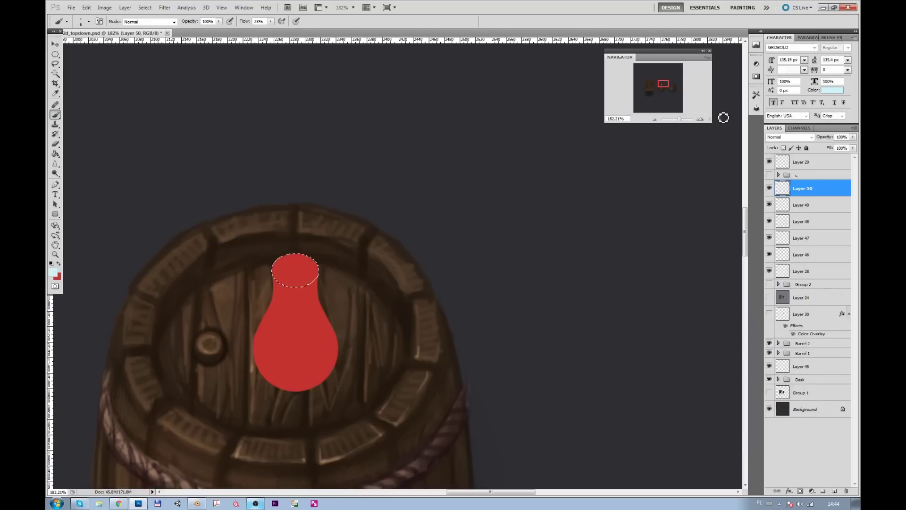
key(ctrl+d)
key(m)
Step: Group the flask layers as Group 5 and duplicate it as Group 5 copy
shift+click(804, 270)
key(ctrl+g)
right_click(779, 188)
click(783, 194)
key(Return)
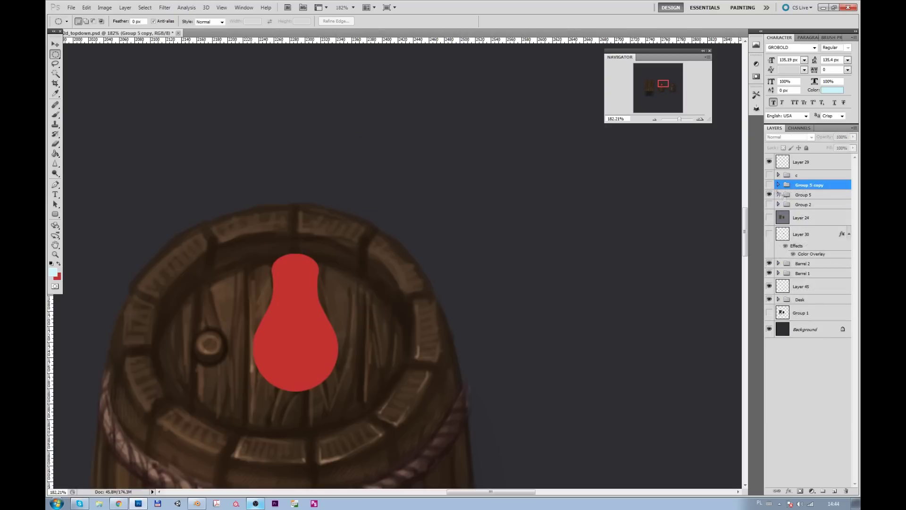
Step: Merge the flask pieces inside Group 5 into a single layer
click(778, 194)
click(789, 207)
shift+click(807, 290)
key(ctrl+e)
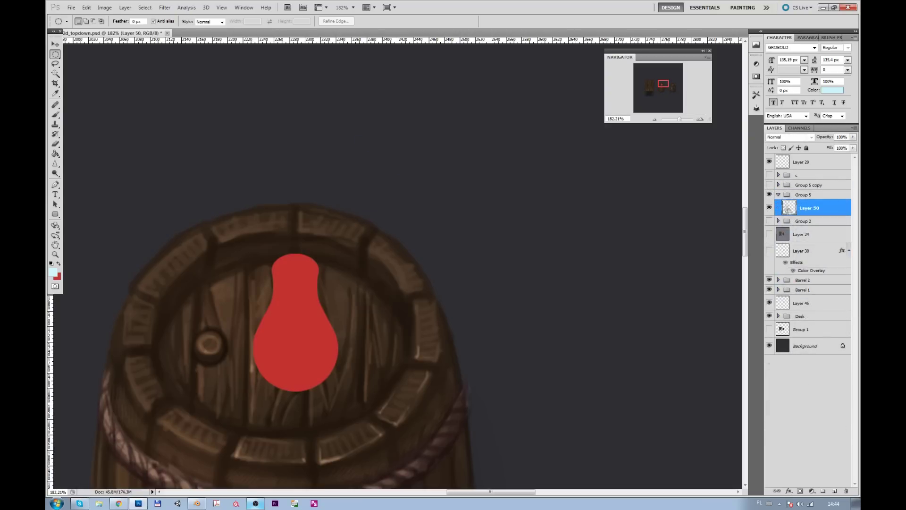
Step: Give the merged flask a light blue Color Overlay and lower its opacity for translucent glass
double_click(822, 211)
click(590, 380)
click(734, 294)
click(695, 371)
click(633, 332)
click(771, 316)
click(799, 279)
drag(853, 136, 824, 150)
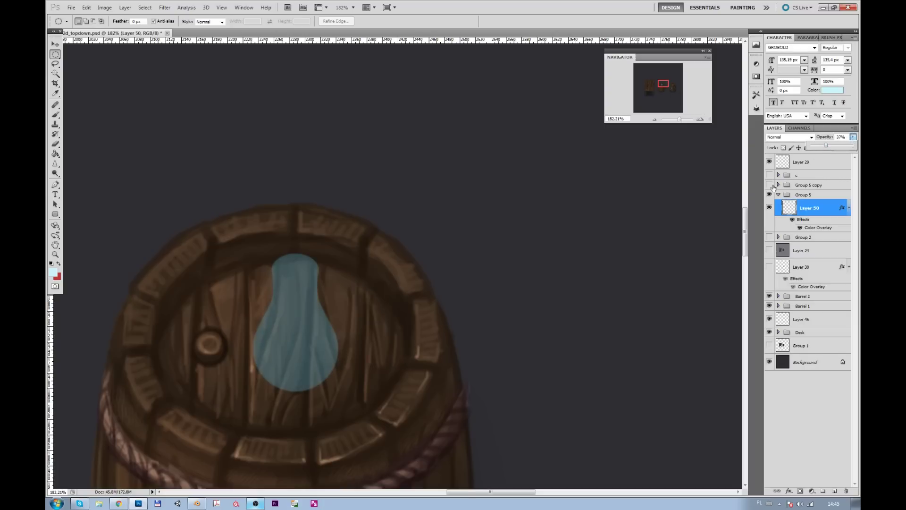
Step: Hide the red neck and full flask copies, show Layer 47's ellipse, and move it down into the bulb
click(794, 196)
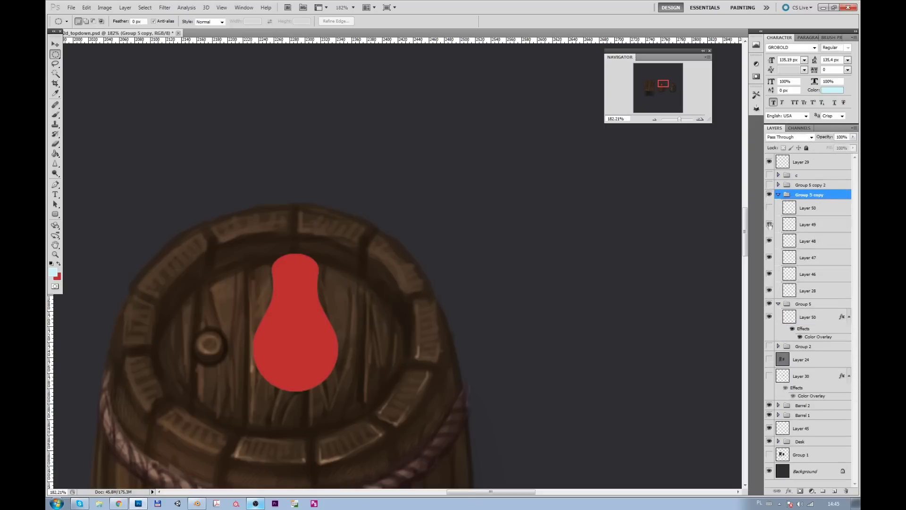
drag(769, 216, 770, 279)
drag(679, 119, 682, 119)
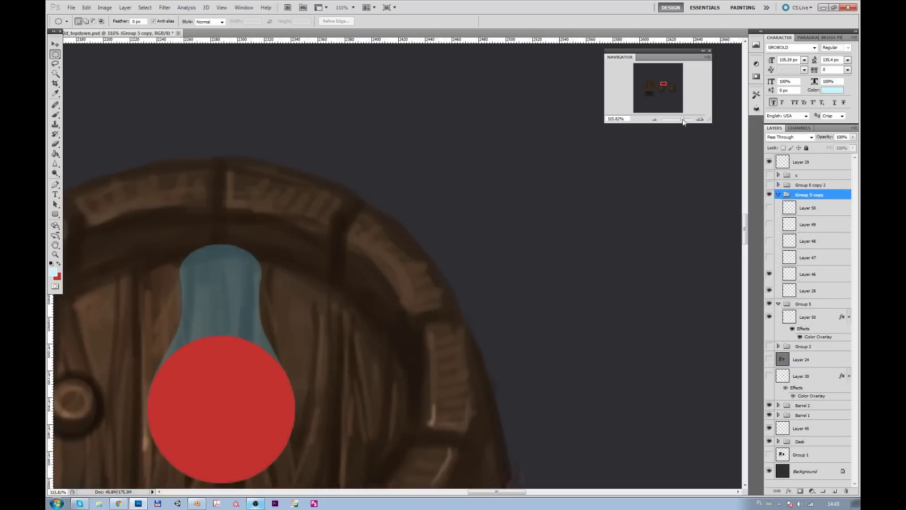
click(769, 224)
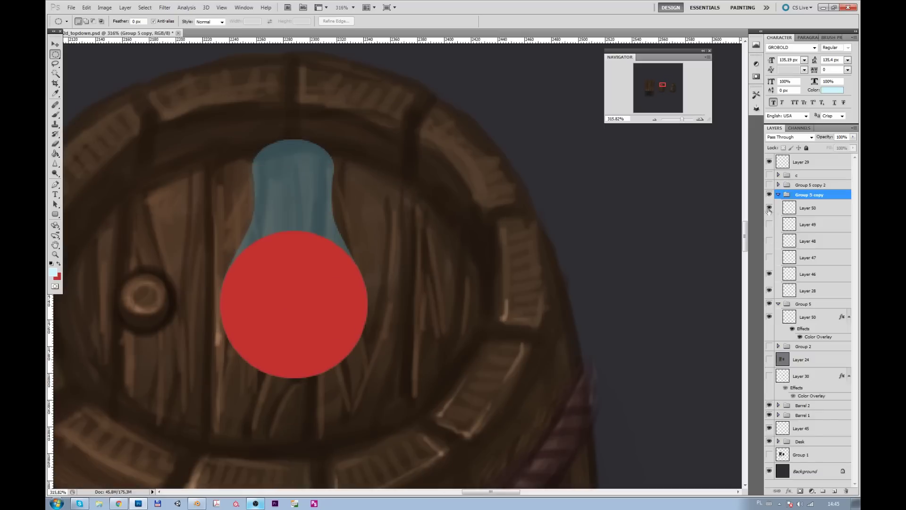
click(769, 208)
click(769, 257)
click(809, 257)
key(v)
drag(317, 174, 319, 278)
Step: Recolour the Layer 47 ellipse with a lighter red Color Overlay
double_click(835, 257)
click(590, 372)
click(734, 294)
click(341, 304)
key(Return)
key(Return)
Step: Free Transform the lighter red ellipse into a wide, flat oval across the bulb
key(ctrl+t)
mouse_move(334, 270)
mouse_down()
mouse_move(359, 274)
mouse_move(302, 280)
mouse_move(367, 277)
mouse_up()
drag(296, 248, 306, 281)
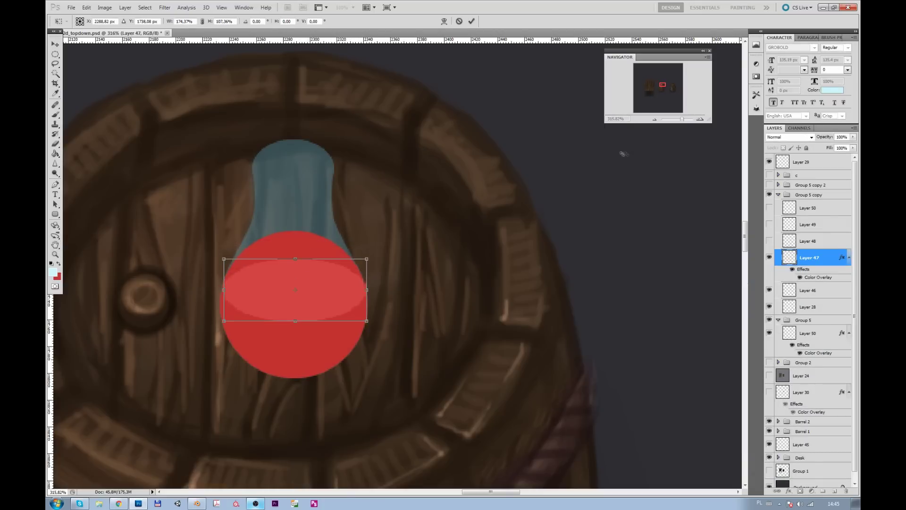
key(ctrl+minus)
key(ctrl+minus)
key(ctrl+minus)
mouse_move(375, 282)
mouse_down()
mouse_move(338, 271)
mouse_move(289, 235)
mouse_up()
drag(349, 265, 426, 295)
drag(358, 296, 358, 326)
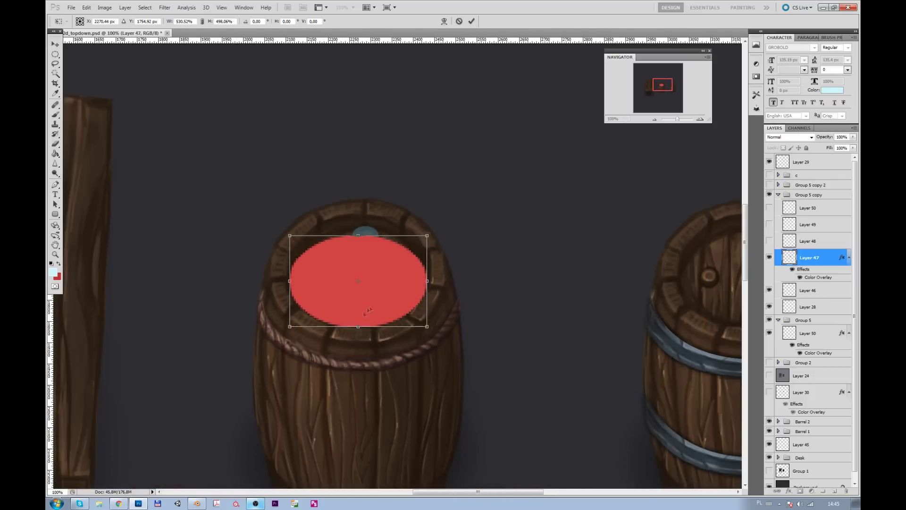
mouse_move(427, 235)
mouse_down()
mouse_move(330, 300)
mouse_move(361, 278)
mouse_up()
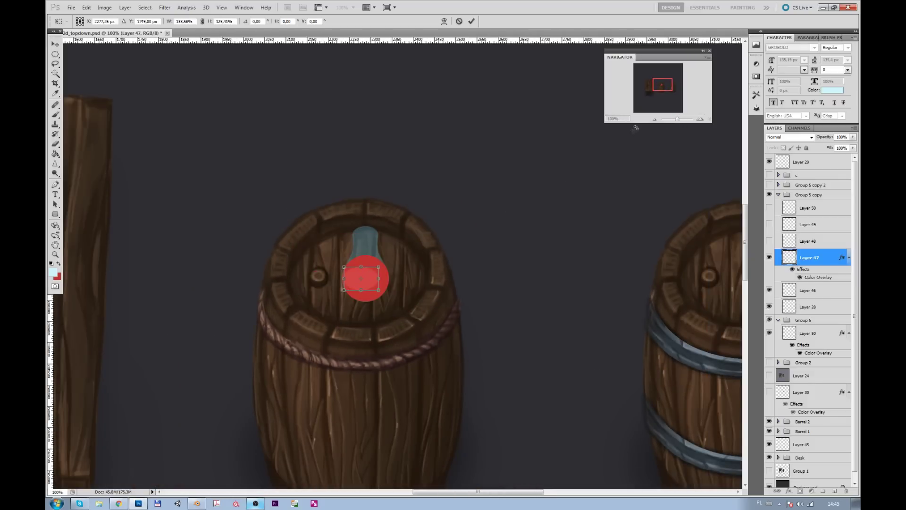
scroll(397, 265, up, 3)
scroll(397, 265, up, 2)
mouse_move(303, 313)
mouse_down()
mouse_move(304, 292)
mouse_move(366, 302)
mouse_up()
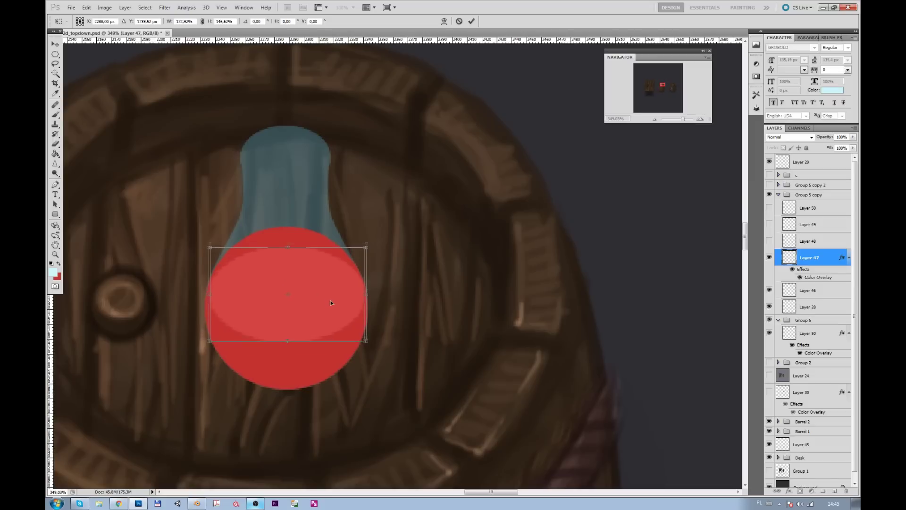
key(Return)
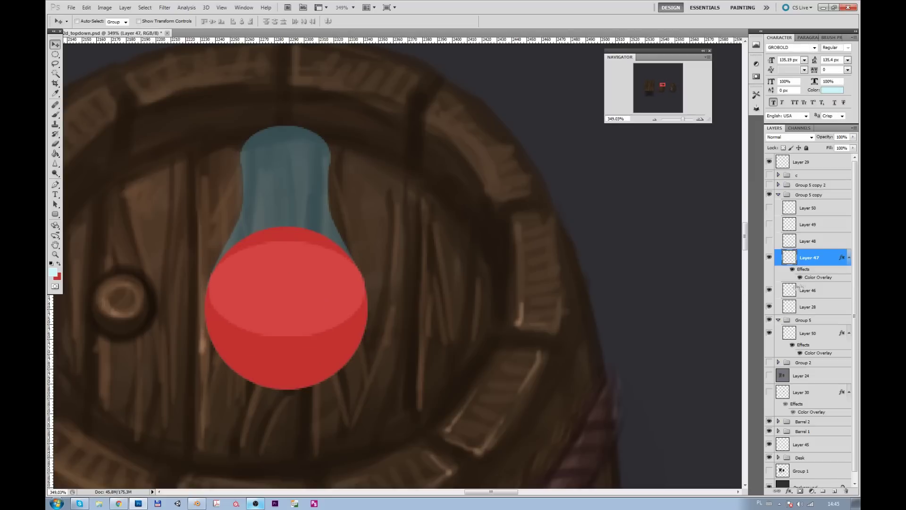
Step: On Layer 46, delete the liquid above an elliptical selection to give it a flat surface
click(808, 289)
key(m)
drag(155, 154, 423, 297)
key(ctrl+t)
drag(309, 163, 307, 189)
key(Return)
key(Delete)
key(ctrl+d)
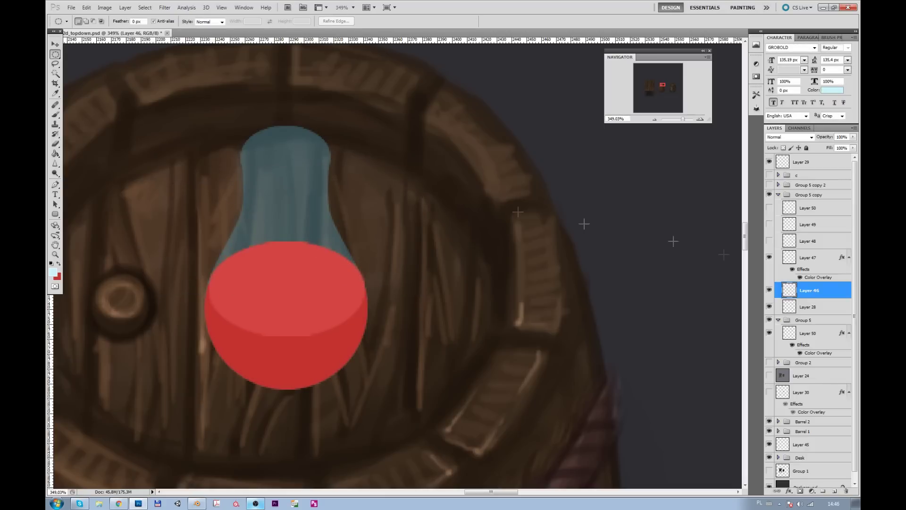
Step: Duplicate the Layer 47 surface ellipse and scale the copy onto the top of the neck
click(770, 242)
click(769, 224)
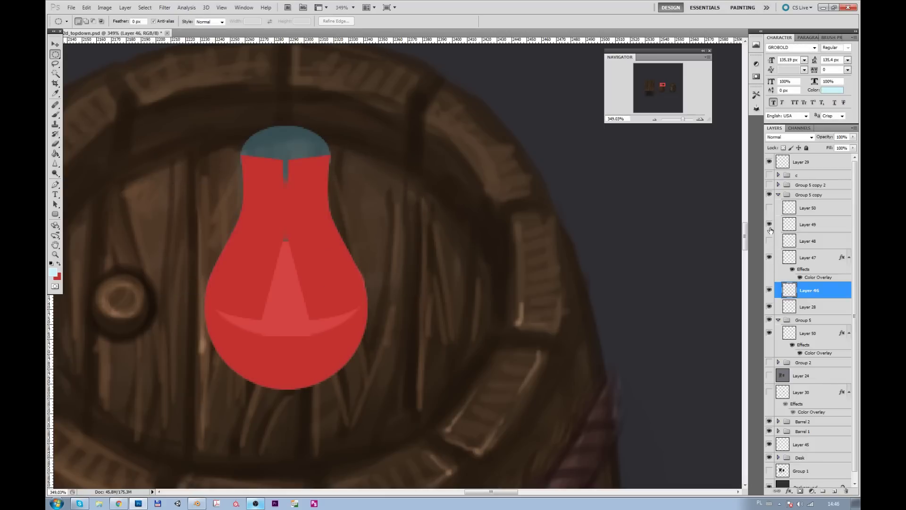
click(770, 208)
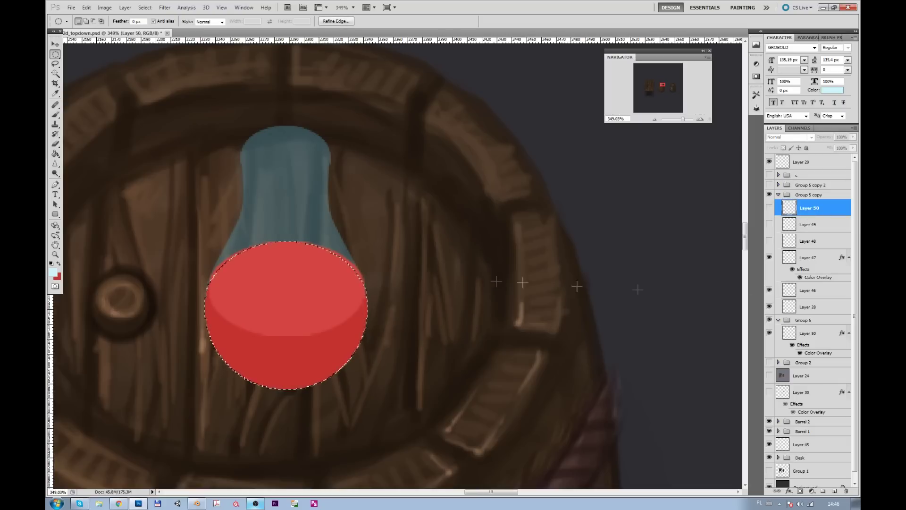
click(808, 257)
key(ctrl+j)
key(v)
key(ctrl+t)
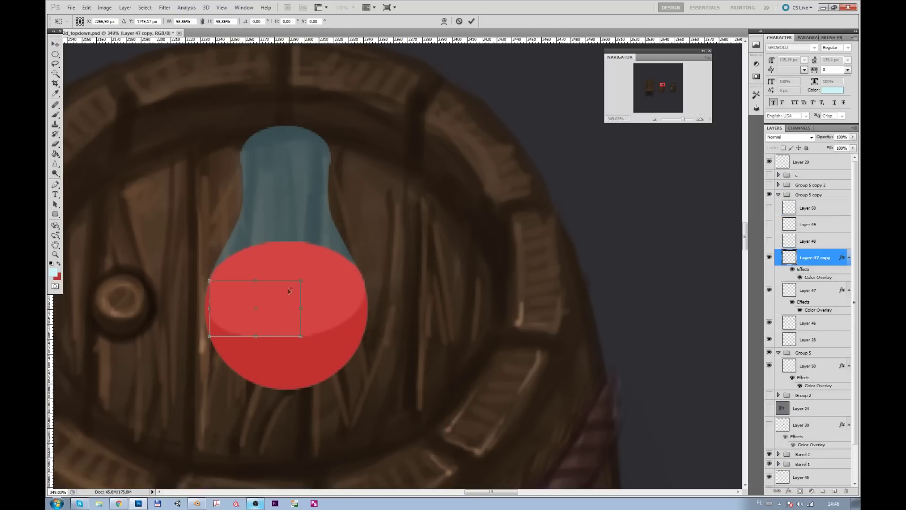
drag(319, 264, 319, 137)
key(Return)
Step: Load the neck-top oval as a selection, hide the copy, and add Layer 51 for the mouth
ctrl+click(789, 257)
click(769, 257)
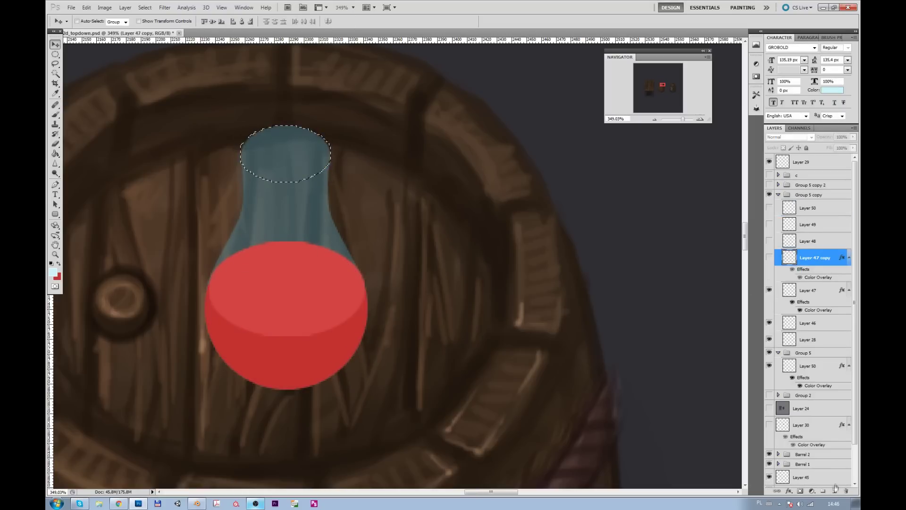
click(834, 491)
key(b)
click(53, 273)
key(Escape)
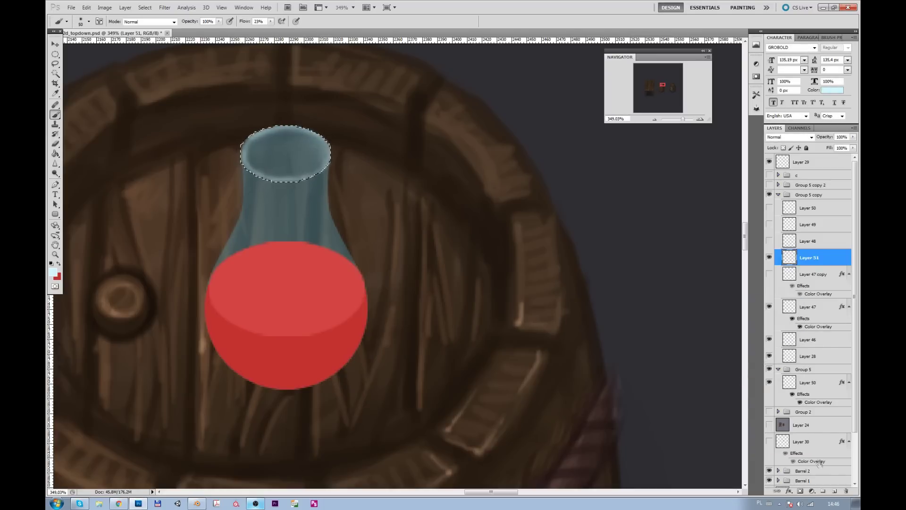
Step: On a new layer, paint dark teal shading inside the bottle neck
click(835, 491)
key(i)
click(283, 331)
click(52, 272)
click(596, 409)
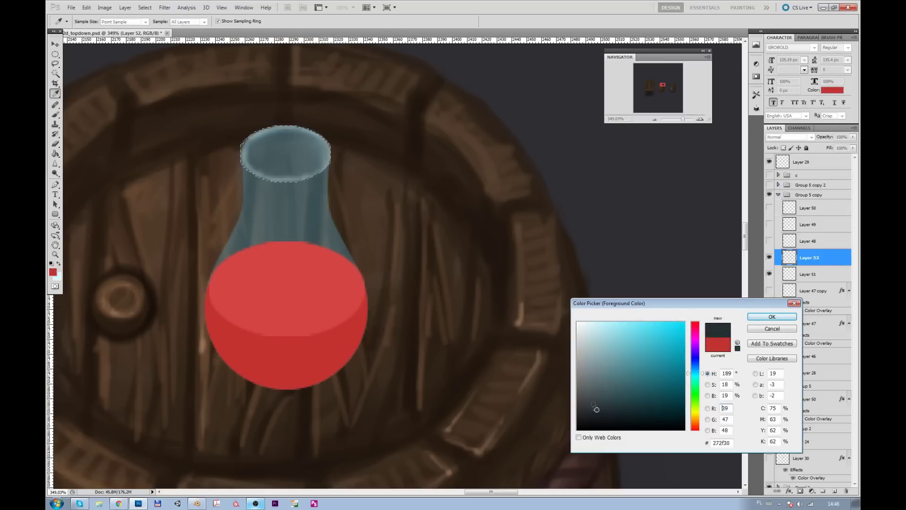
key(Return)
key(b)
drag(283, 165, 284, 141)
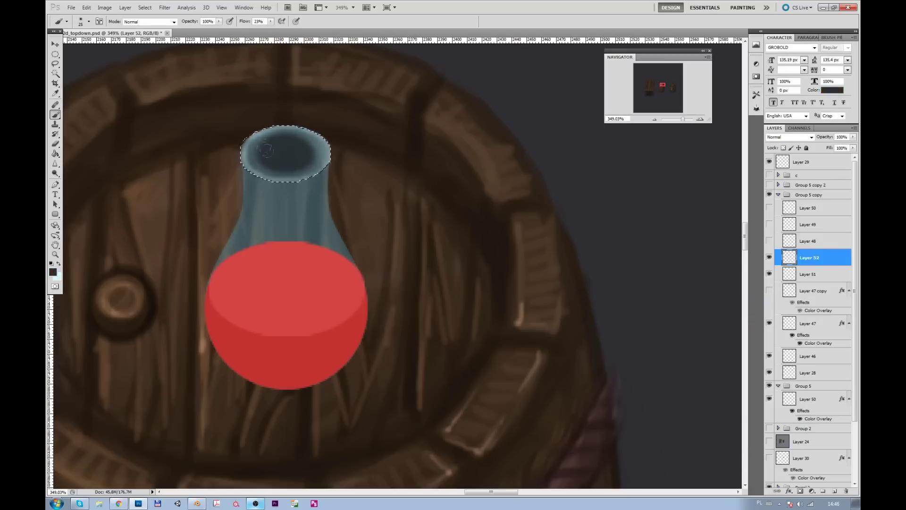
Step: Paint light blue highlights around the neck rim and its lower lip
key(x)
mouse_move(262, 159)
mouse_down()
mouse_move(299, 172)
mouse_move(311, 156)
mouse_up()
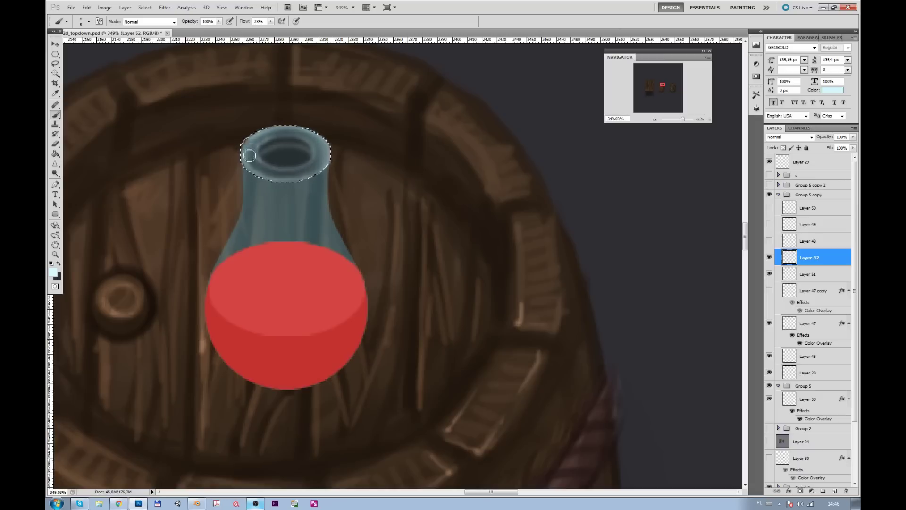
key(ctrl+d)
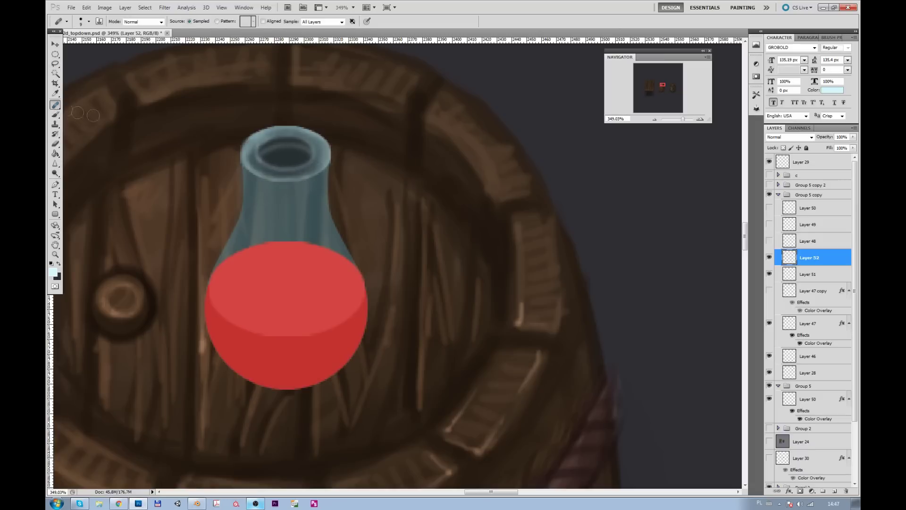
drag(246, 166, 258, 168)
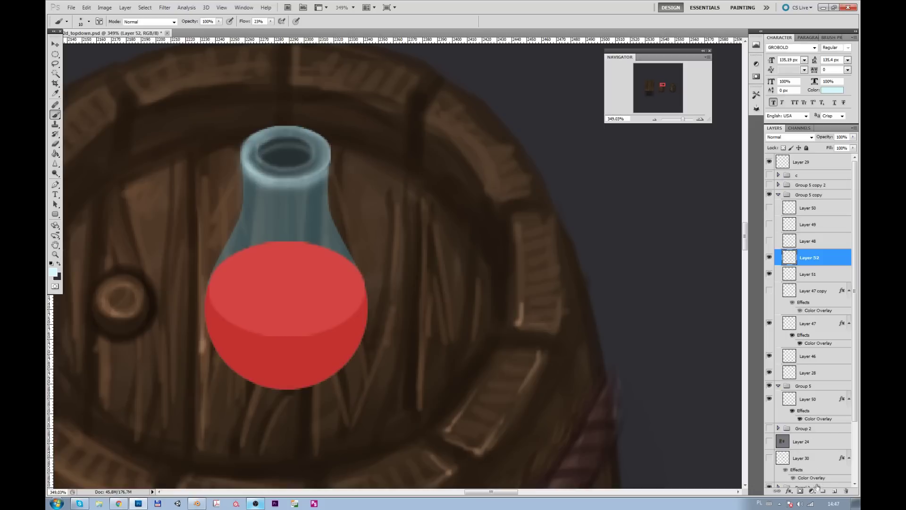
Step: On a new layer, paint soft light-blue highlights and fine reflection strokes on the sphere and neck
click(834, 491)
drag(215, 306, 226, 288)
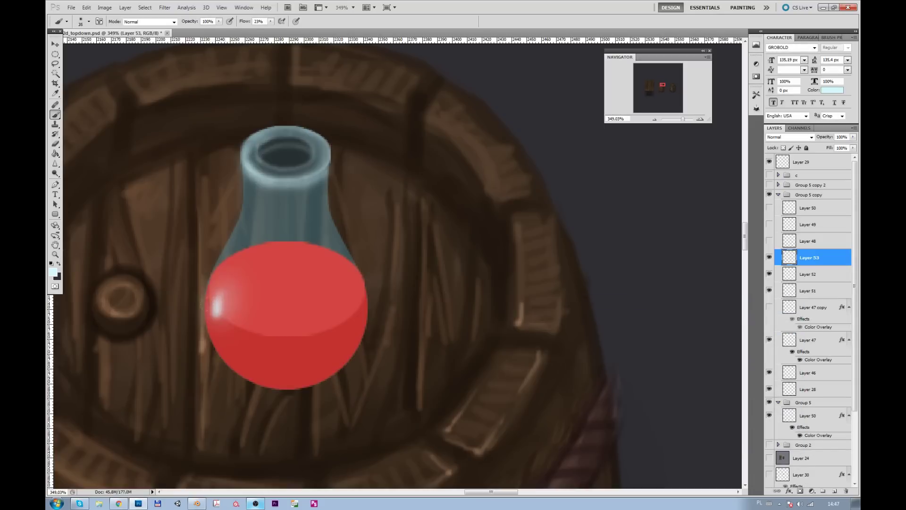
drag(217, 326, 235, 273)
key(bracketleft)
drag(258, 179, 245, 264)
mouse_move(243, 222)
mouse_down()
mouse_move(222, 340)
mouse_move(255, 368)
mouse_up()
drag(260, 281, 259, 345)
Step: Add broader reflections and thin edge highlights, then set the highlight layer to 56% opacity
key(bracketright)
key(bracketright)
key(bracketright)
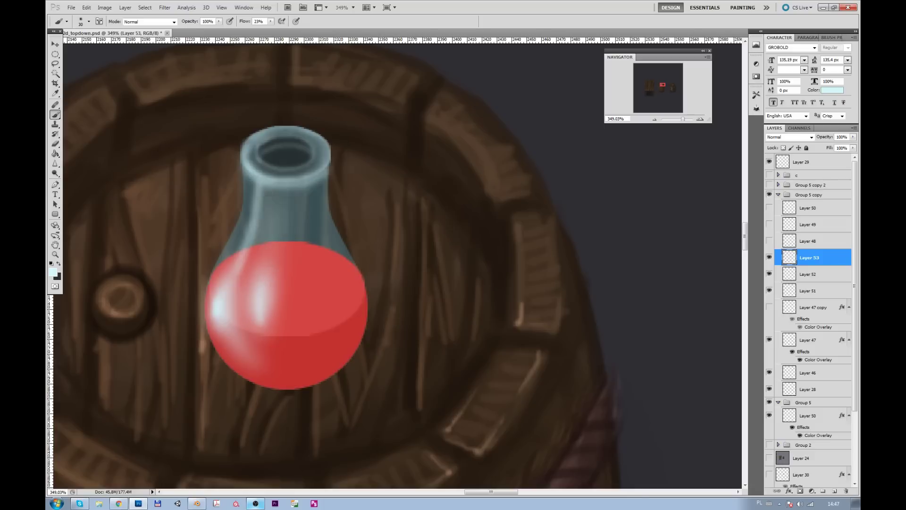
drag(264, 198, 278, 375)
drag(354, 280, 361, 321)
mouse_move(326, 203)
mouse_down()
mouse_move(361, 325)
mouse_move(326, 371)
mouse_up()
mouse_move(222, 332)
mouse_down()
mouse_move(231, 355)
mouse_move(297, 391)
mouse_move(336, 364)
mouse_up()
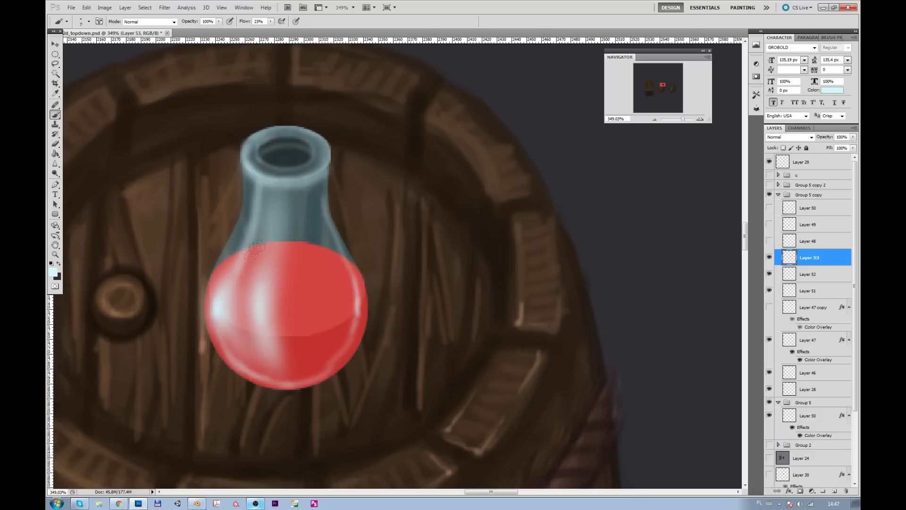
drag(853, 138, 832, 147)
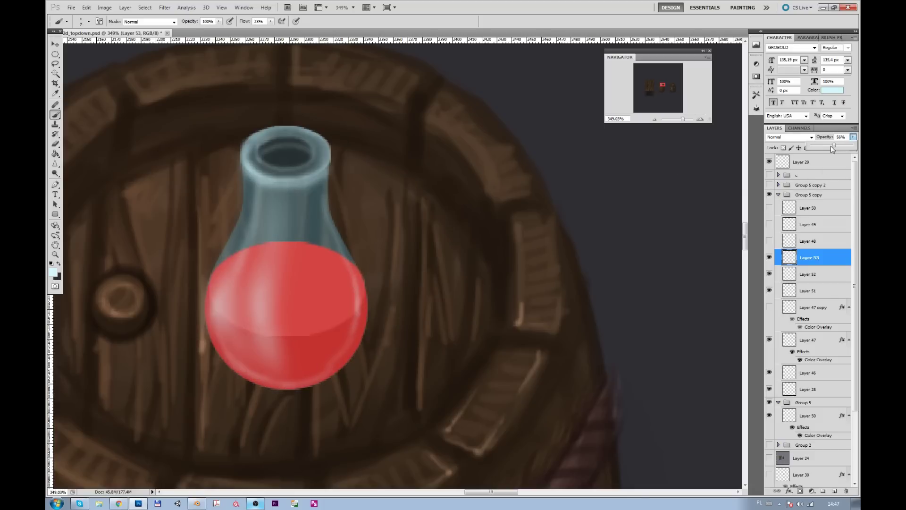
Step: Add new shading layers with bright red and dark red painting colours
key(ctrl+shift+alt+n)
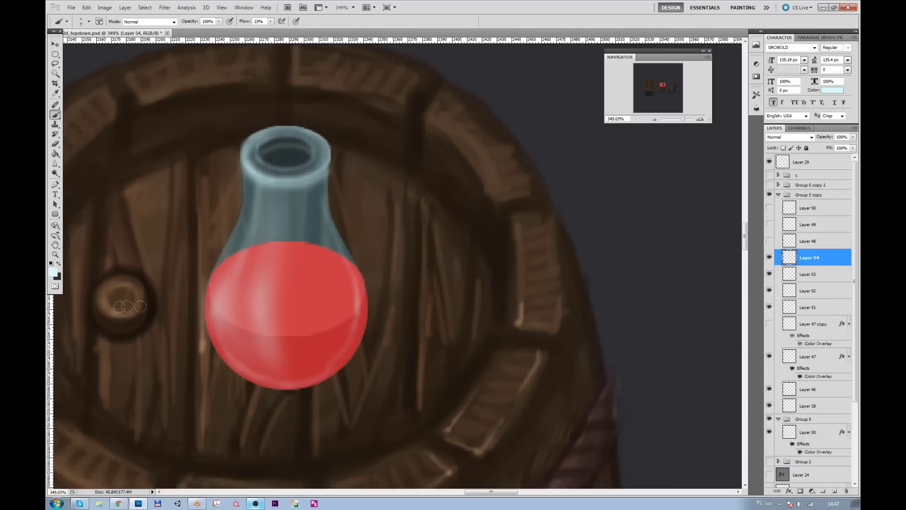
click(694, 429)
key(Return)
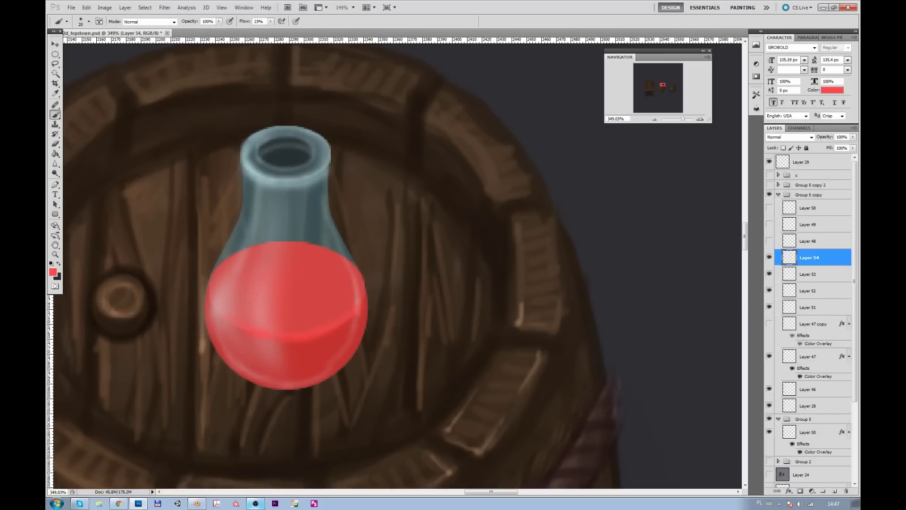
key(ctrl+shift+alt+n)
click(53, 273)
click(679, 330)
key(Return)
Step: Paint dark red curved and swirling shading across the sphere's top, right edge and lower band
mouse_move(210, 297)
mouse_down()
mouse_move(288, 337)
mouse_move(347, 321)
mouse_move(282, 349)
mouse_up()
key(bracketright)
key(bracketright)
mouse_move(246, 261)
mouse_down()
mouse_move(300, 250)
mouse_move(283, 288)
mouse_move(236, 307)
mouse_move(282, 313)
mouse_up()
mouse_move(363, 314)
mouse_down()
mouse_move(285, 341)
mouse_move(305, 352)
mouse_up()
drag(350, 333, 278, 378)
mouse_move(339, 351)
mouse_down()
mouse_move(227, 341)
mouse_move(313, 377)
mouse_up()
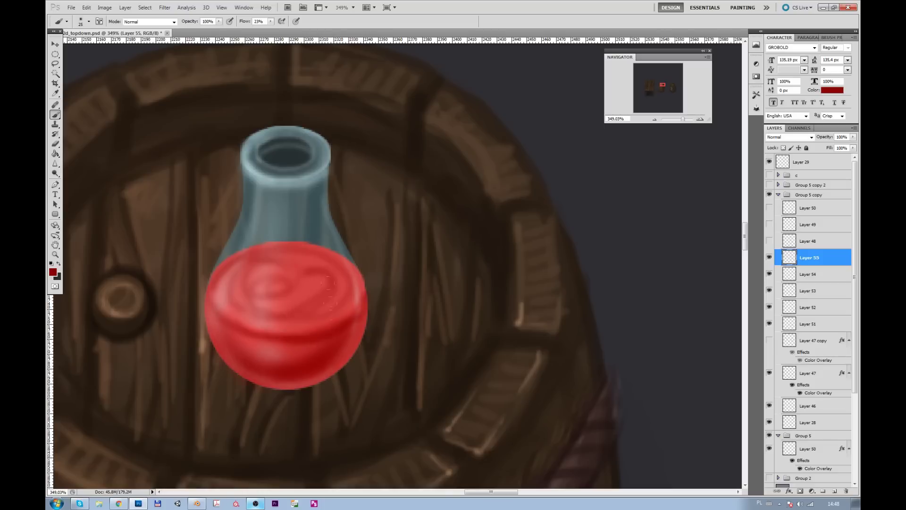
drag(330, 265, 222, 331)
mouse_move(222, 264)
mouse_down()
mouse_move(330, 325)
mouse_move(356, 279)
mouse_up()
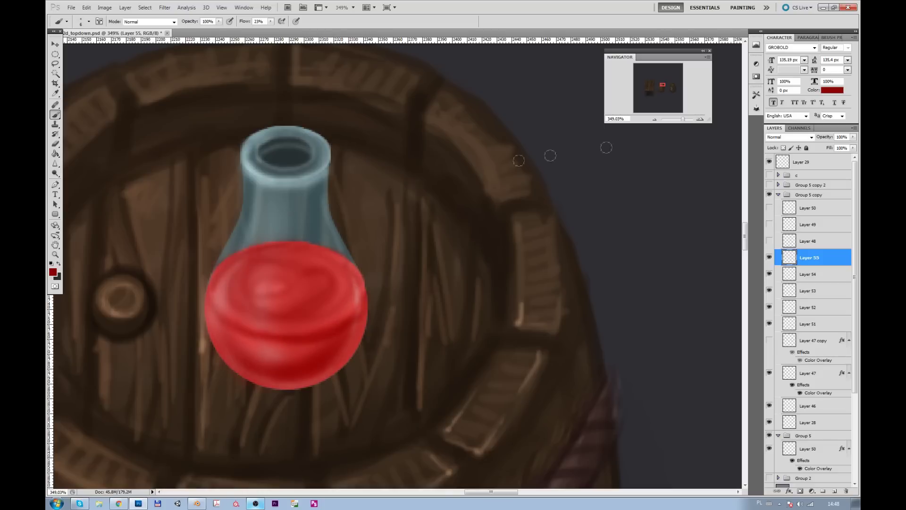
drag(682, 119, 680, 122)
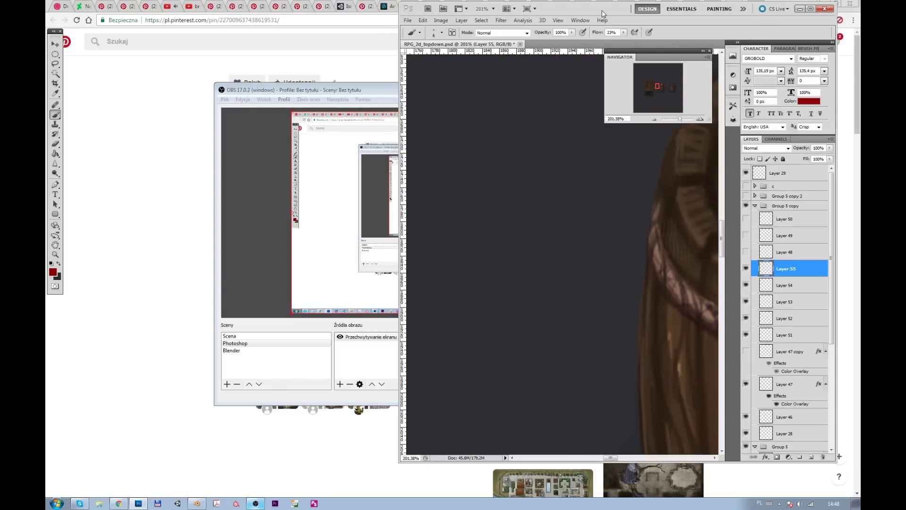
Step: Group the shading Layers 51–55 into Group 6
double_click(602, 10)
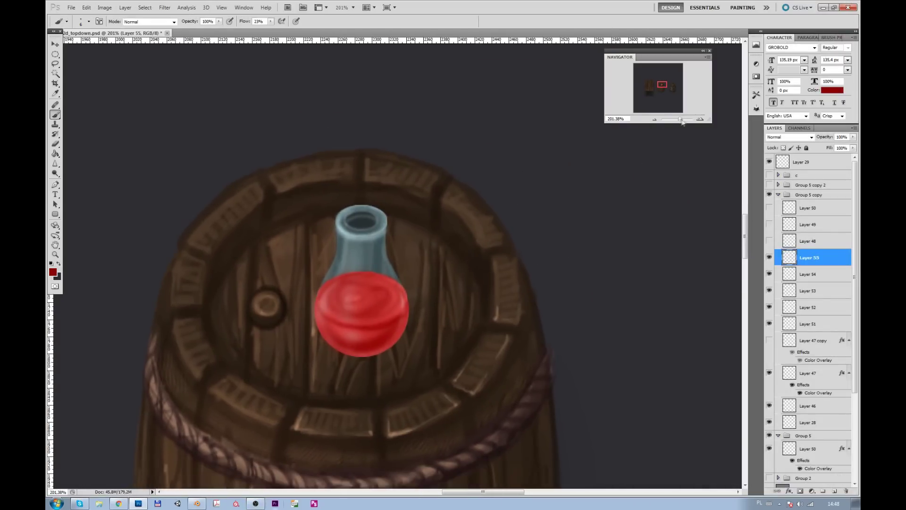
scroll(538, 255, up, 3)
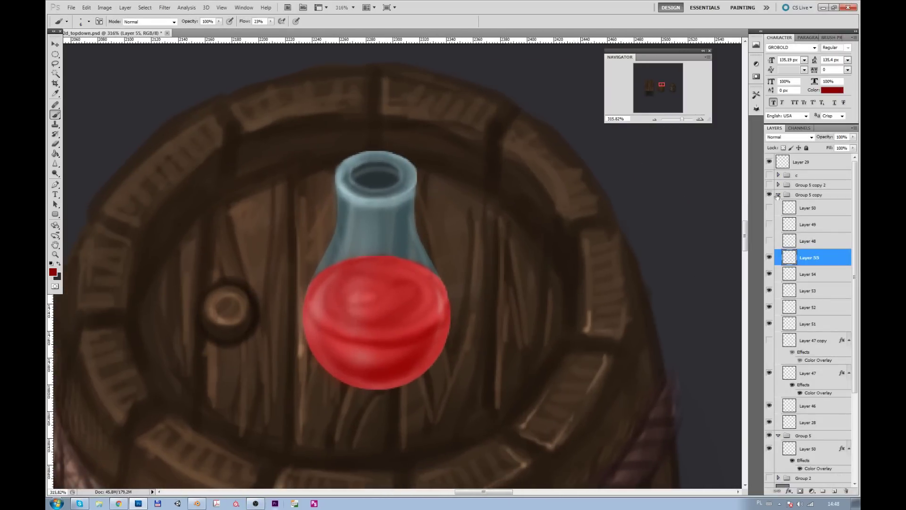
click(777, 196)
click(778, 195)
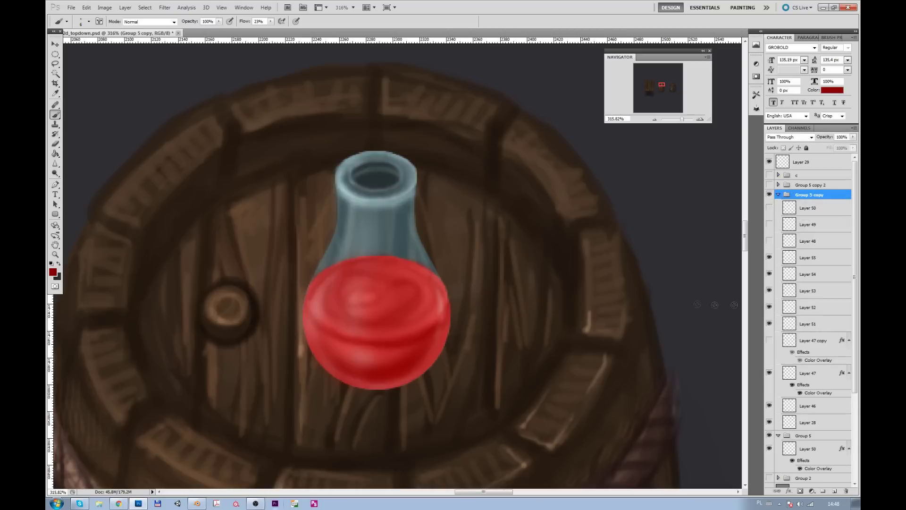
click(805, 317)
shift+click(807, 257)
key(ctrl+g)
click(768, 255)
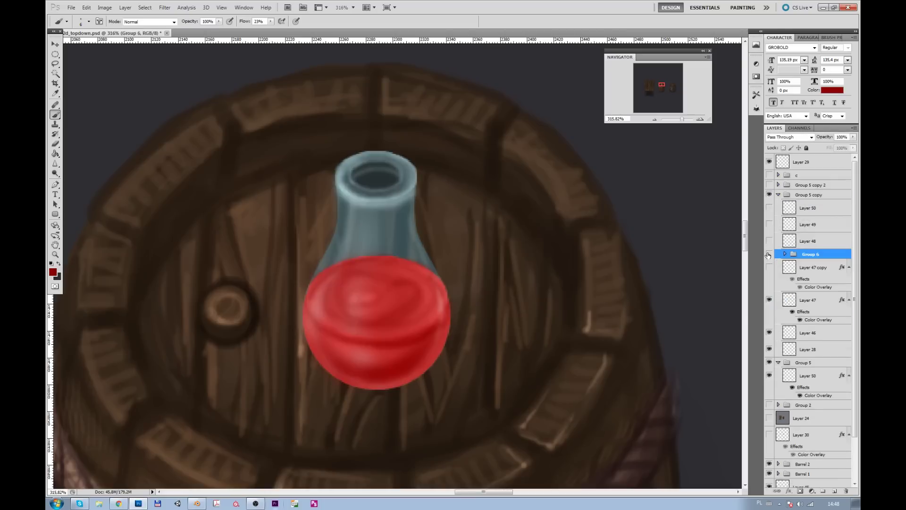
Step: Duplicate the Group 5 copy group and hide the backup copy
click(799, 196)
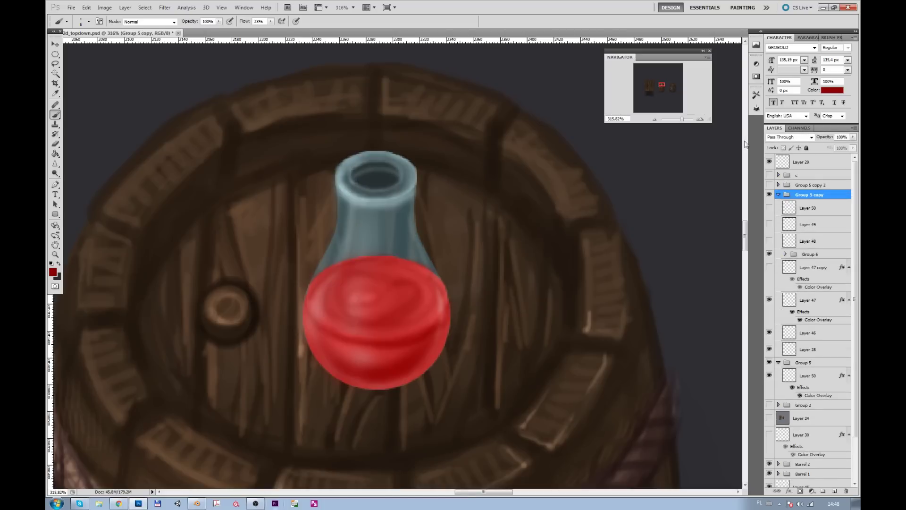
click(778, 196)
right_click(778, 196)
click(799, 211)
key(Return)
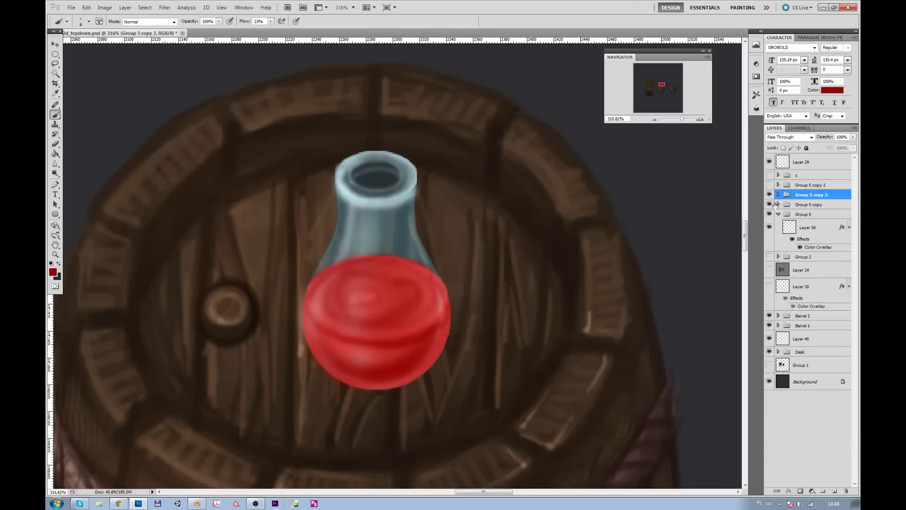
click(769, 194)
Step: Merge the potion group, then cut the round red liquid onto its own layer
right_click(770, 204)
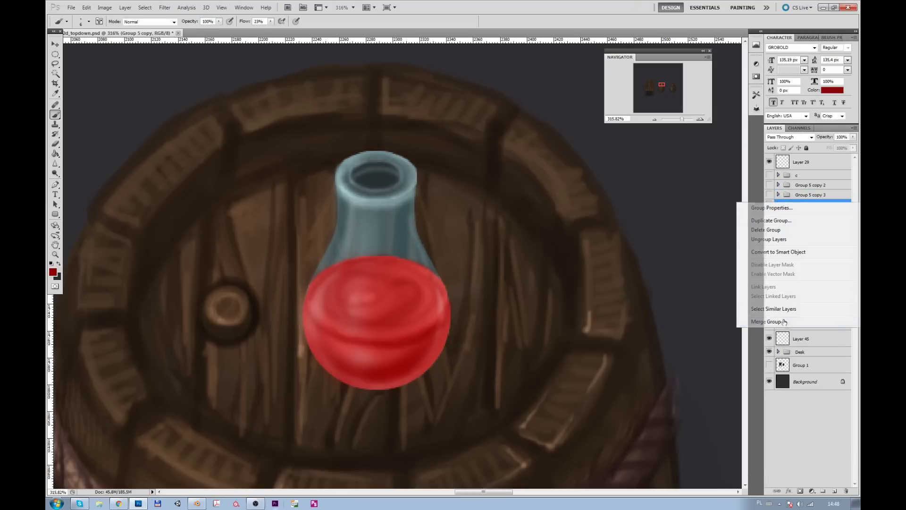
click(766, 321)
key(m)
drag(265, 247, 467, 401)
key(ctrl+shift+j)
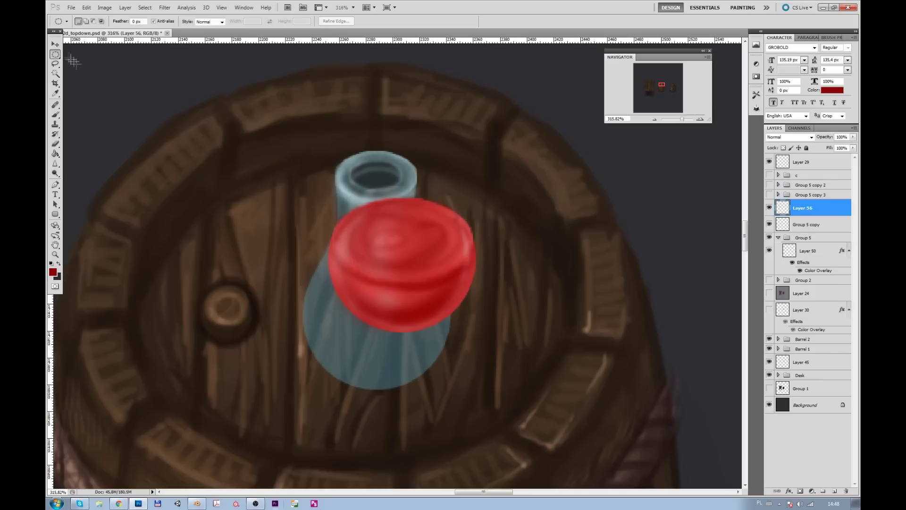
Step: Free Transform the red liquid smaller so it sits inside the glass bulb
key(ctrl+t)
drag(489, 184, 425, 228)
drag(366, 288, 356, 325)
drag(416, 265, 447, 255)
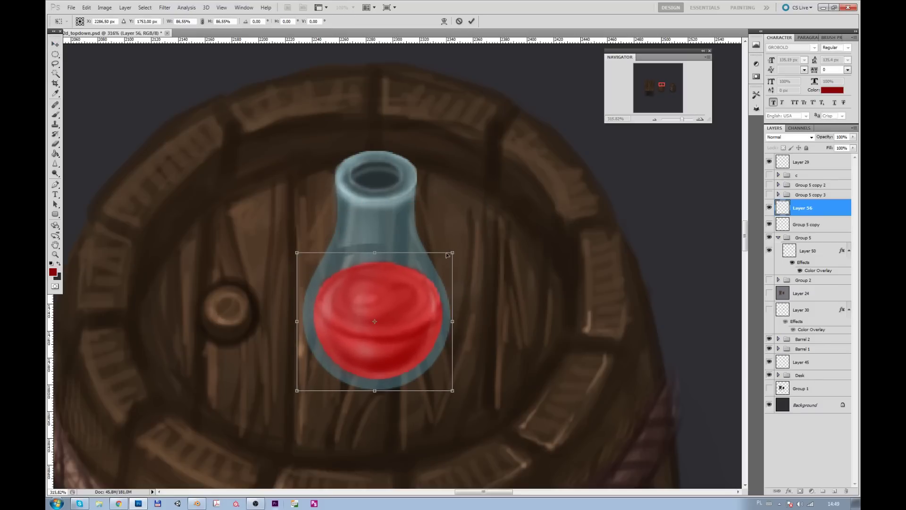
drag(679, 123, 676, 123)
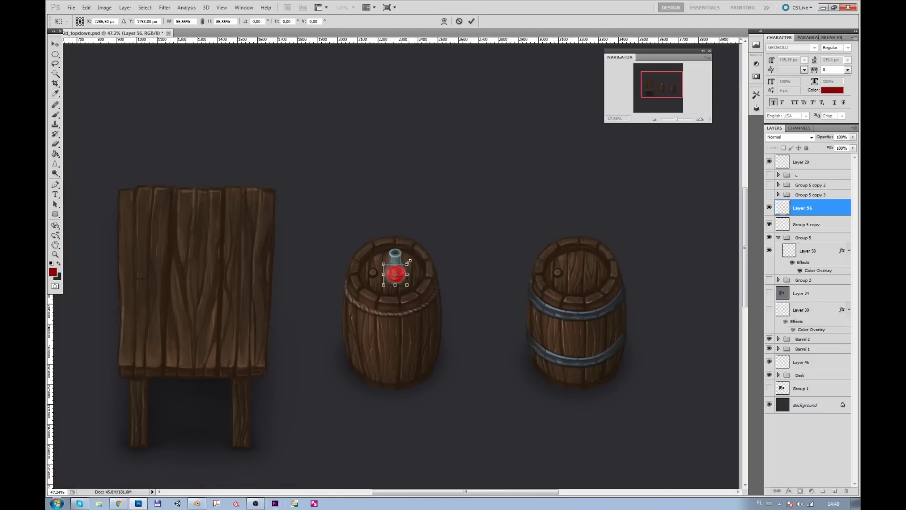
key(Return)
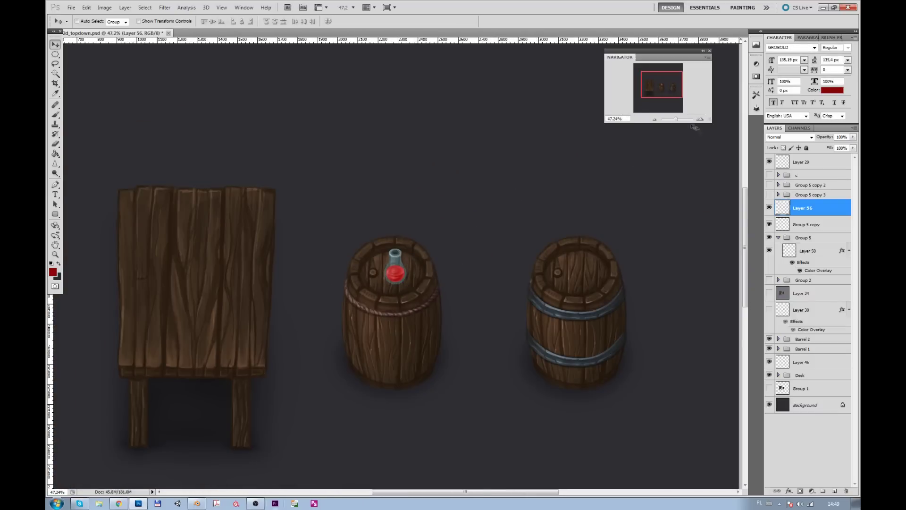
drag(675, 119, 682, 119)
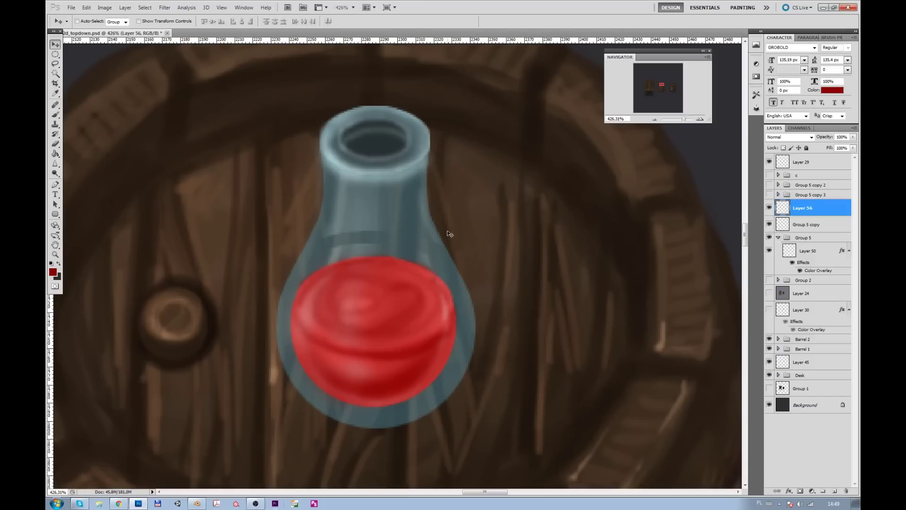
click(56, 144)
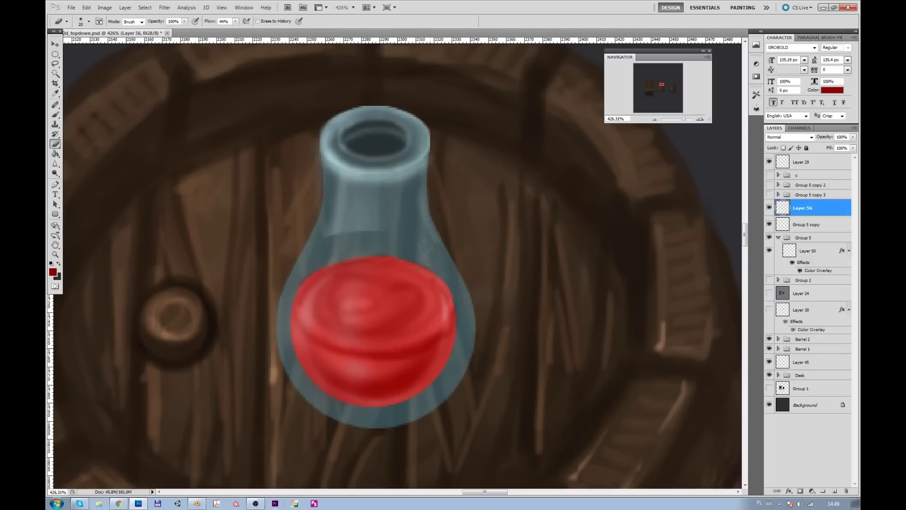
Step: Show Group 5 copy 3 and hide Layers 46, 47, 54, 55 and the other shading layers
click(799, 227)
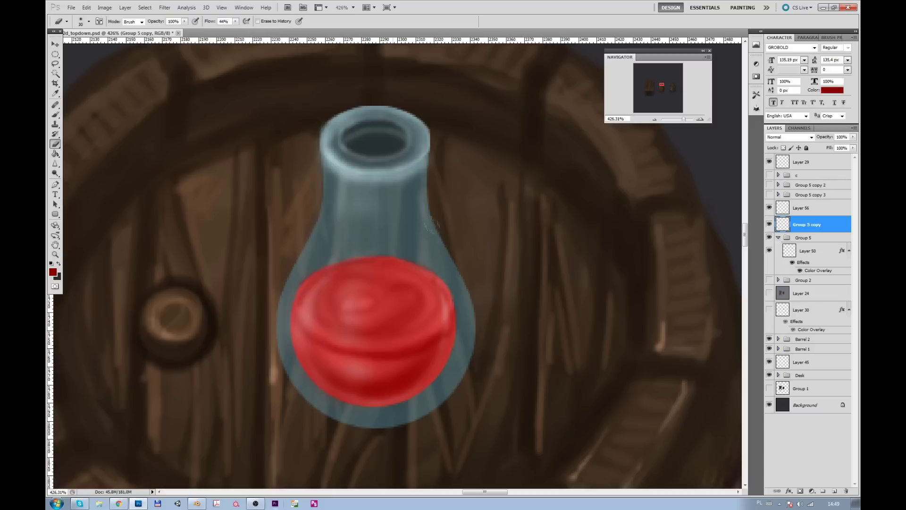
click(769, 195)
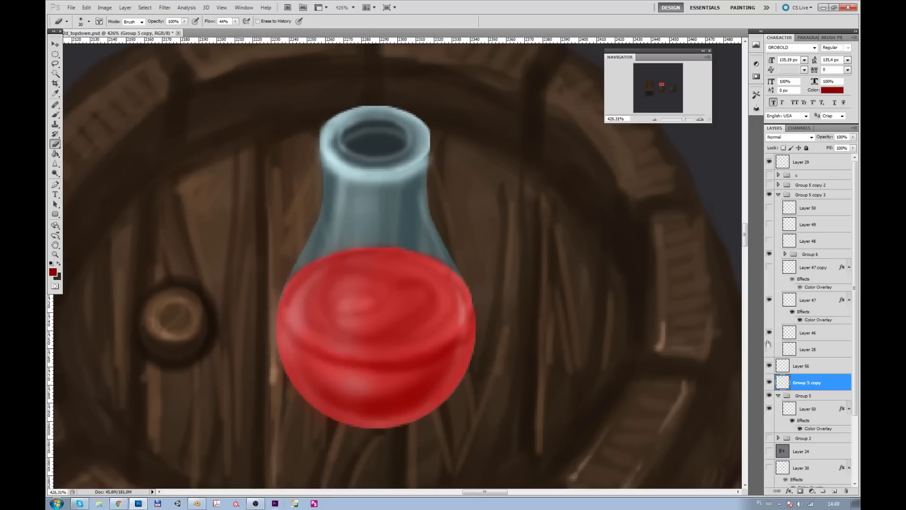
click(769, 332)
click(769, 299)
click(769, 253)
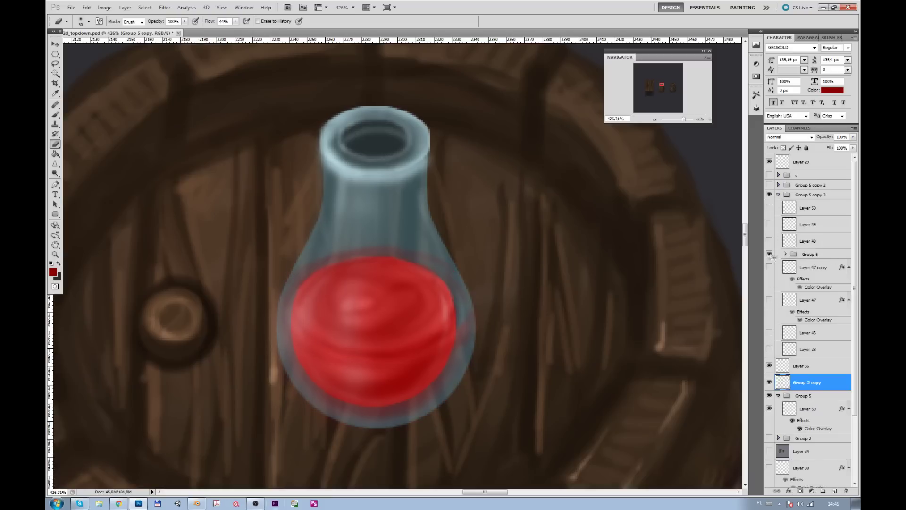
click(785, 253)
click(769, 333)
click(769, 317)
click(769, 284)
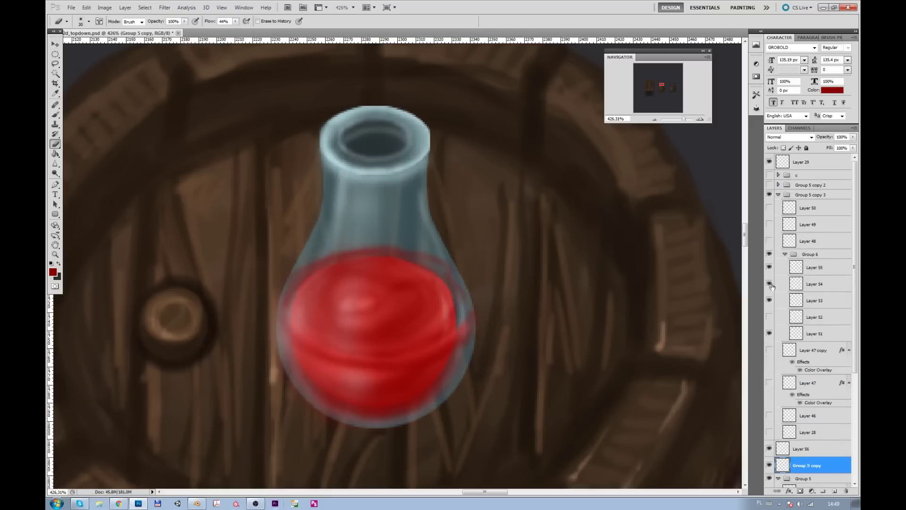
click(769, 267)
Step: Collapse, toggle and re-expand the Group 5 copy 3 group
click(778, 194)
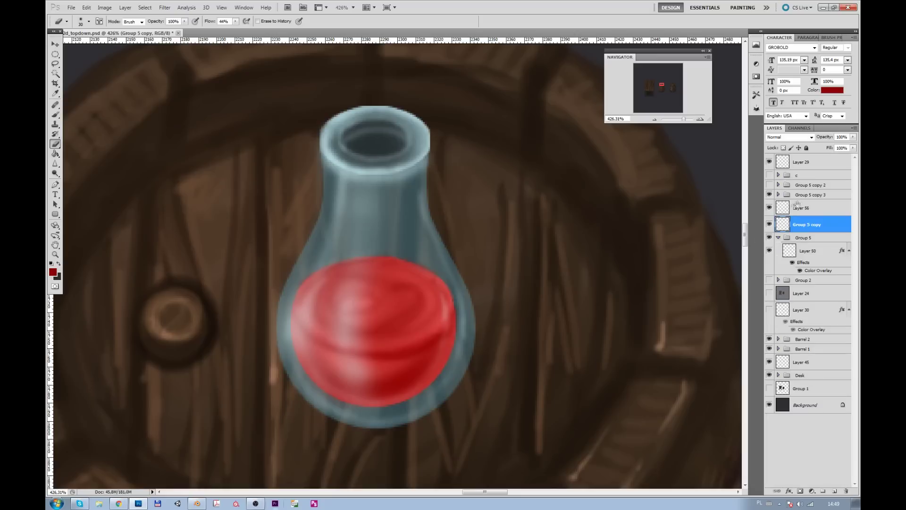
click(808, 194)
click(769, 194)
click(769, 208)
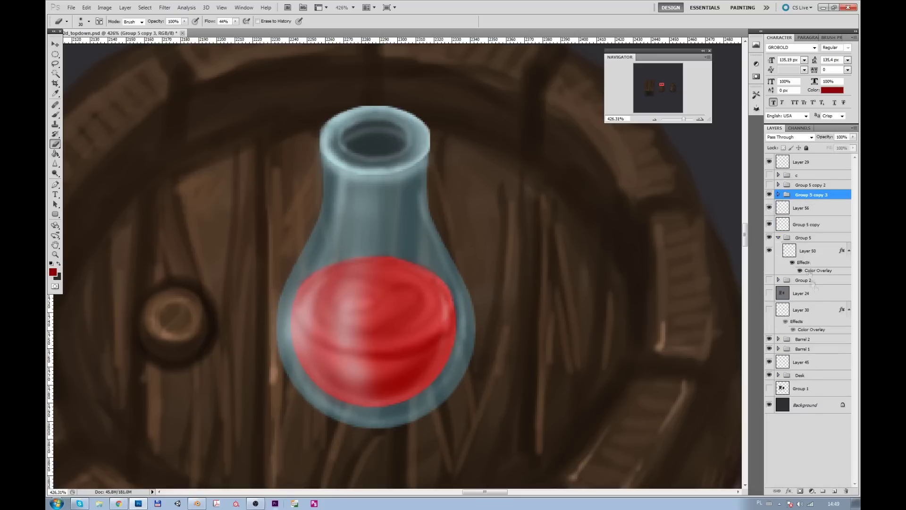
click(778, 194)
key(b)
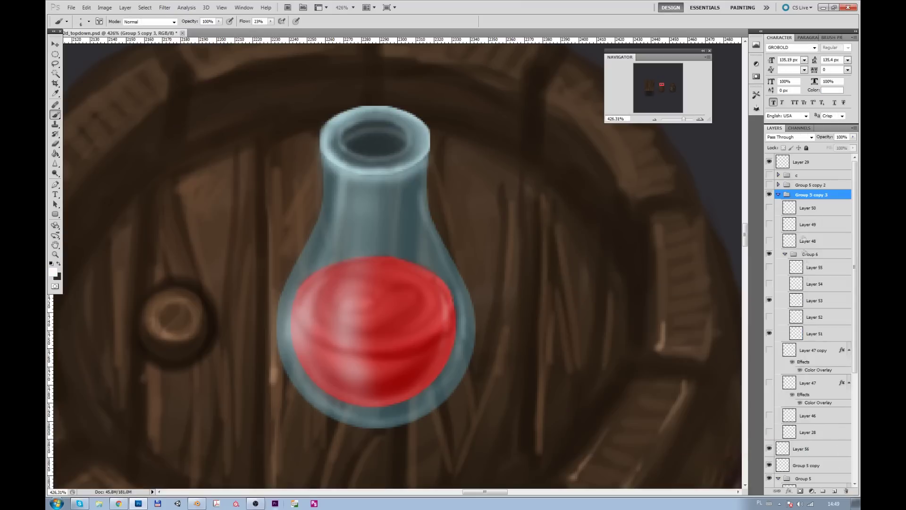
Step: Move Layers 53 and 51 out of Group 6 and put Group 5 copy 3 into group c
click(812, 254)
click(811, 300)
ctrl+click(811, 333)
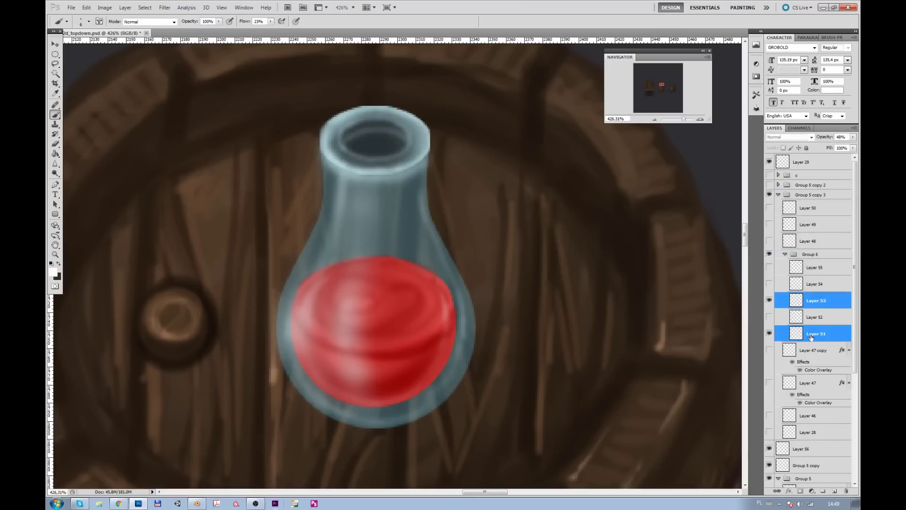
drag(811, 333, 802, 440)
click(797, 195)
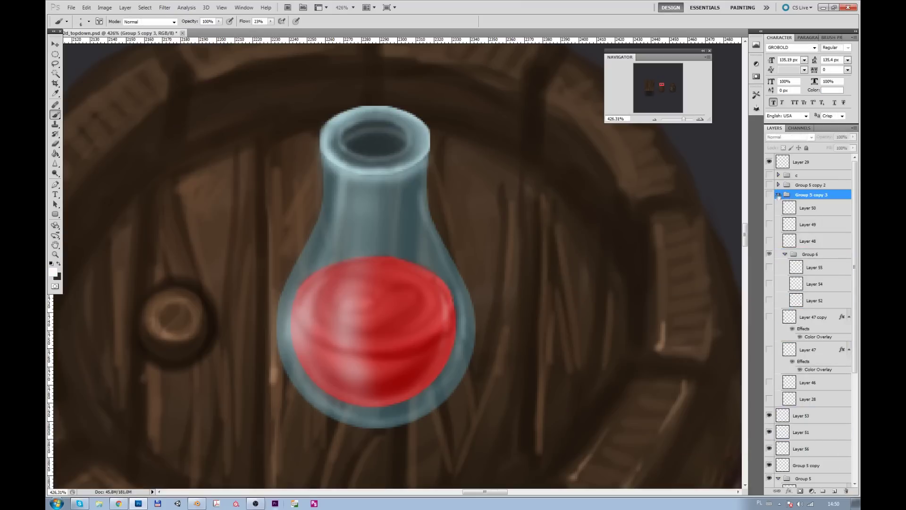
click(778, 195)
drag(803, 194, 797, 176)
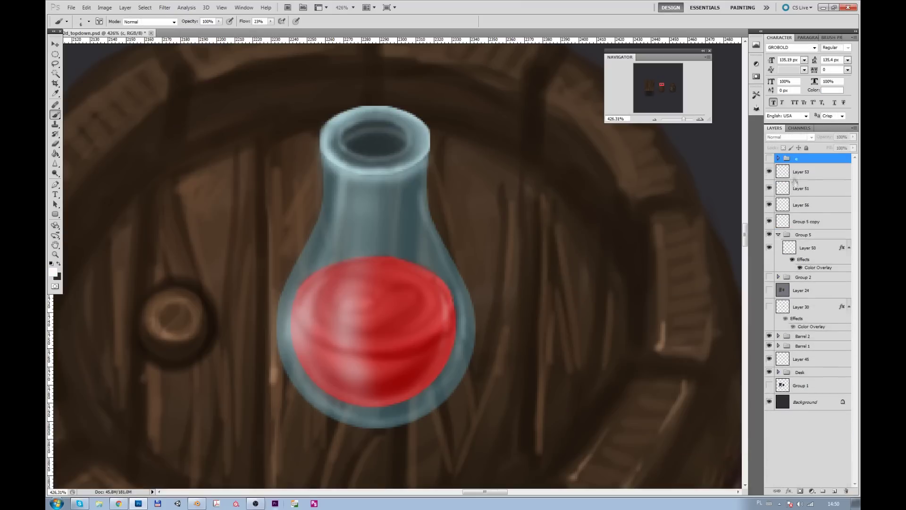
Step: Put Layers 24 and 30 into Group 2, then move Groups 2 and 1 into group c
click(801, 291)
shift+click(801, 306)
drag(800, 290, 796, 280)
click(802, 277)
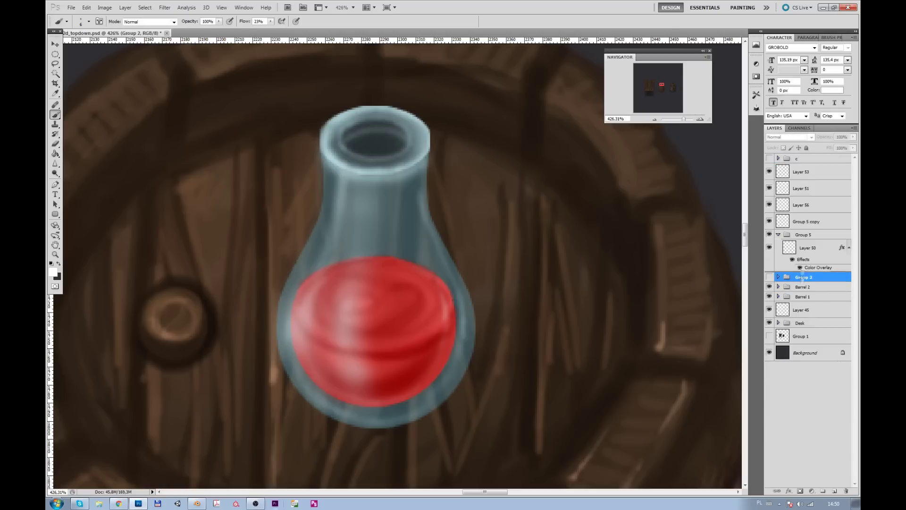
drag(815, 161, 815, 160)
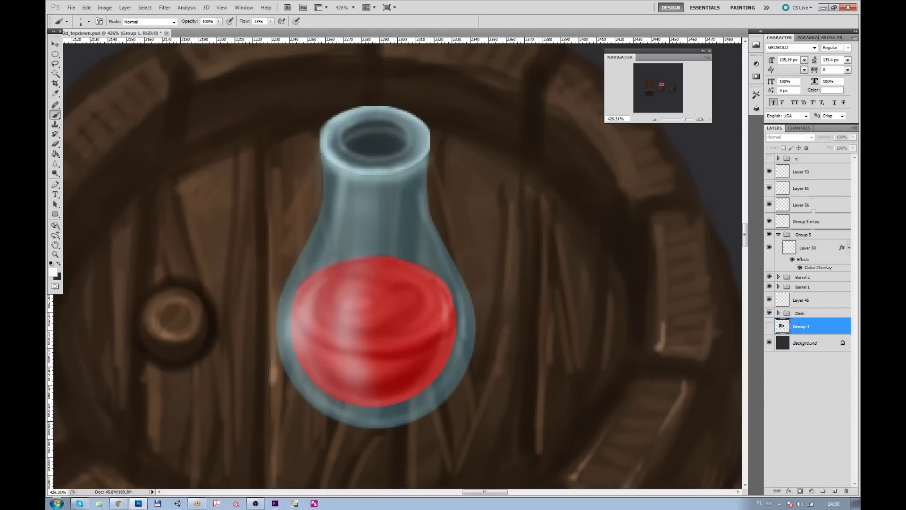
drag(798, 323, 802, 161)
Step: Save the document and set the brush size to 2
click(788, 208)
key(ctrl+s)
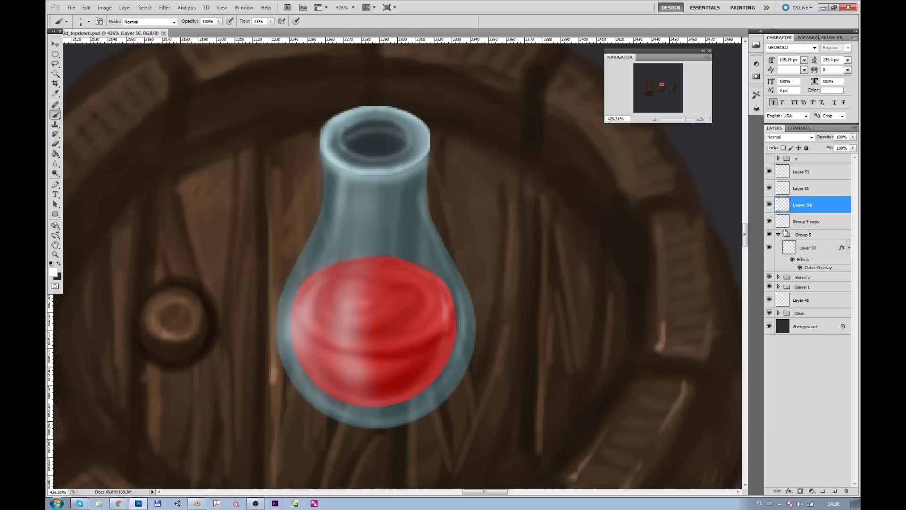
click(88, 21)
double_click(112, 80)
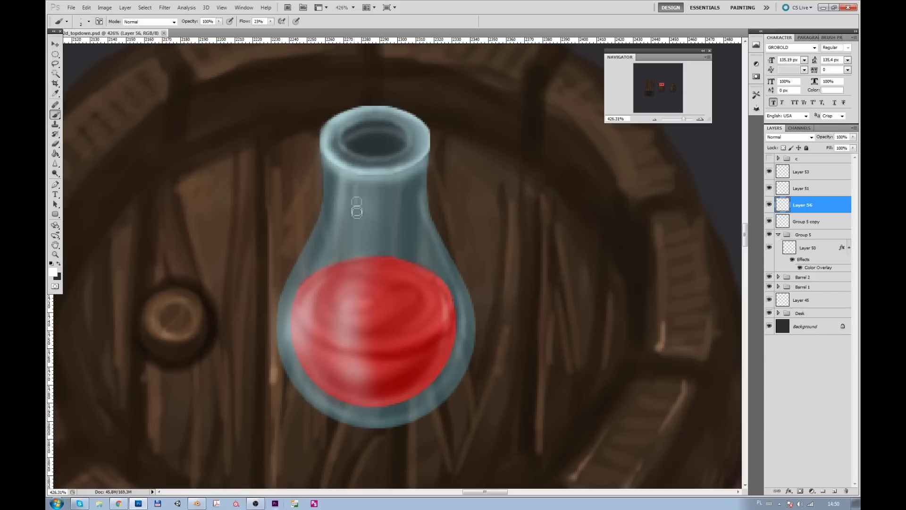
Step: Add a new layer above Layer 51 and set a larger brush with 48% flow
click(801, 188)
click(834, 491)
key(bracketright)
key(bracketright)
click(270, 21)
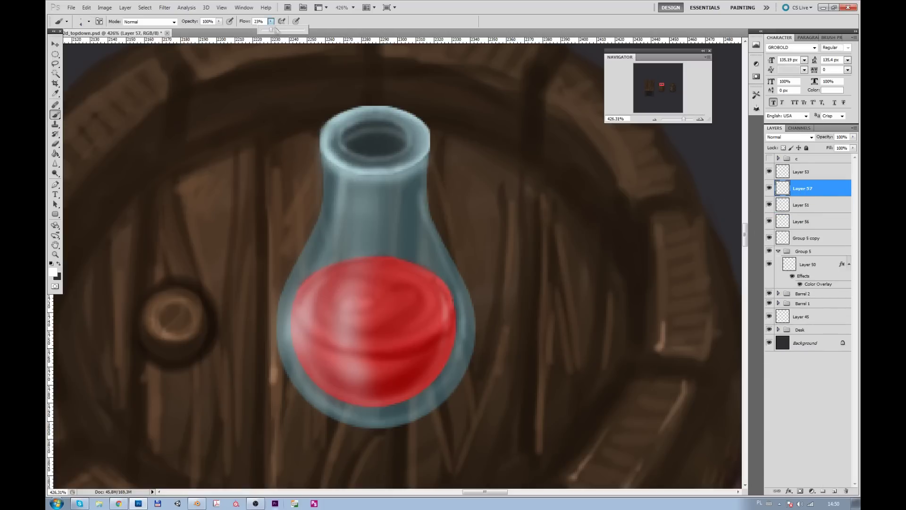
drag(276, 30, 283, 29)
key(bracketright)
key(bracketright)
key(bracketright)
Step: Paint white highlights on the liquid, neck, top rim and left and right bottle edges
drag(311, 306, 305, 312)
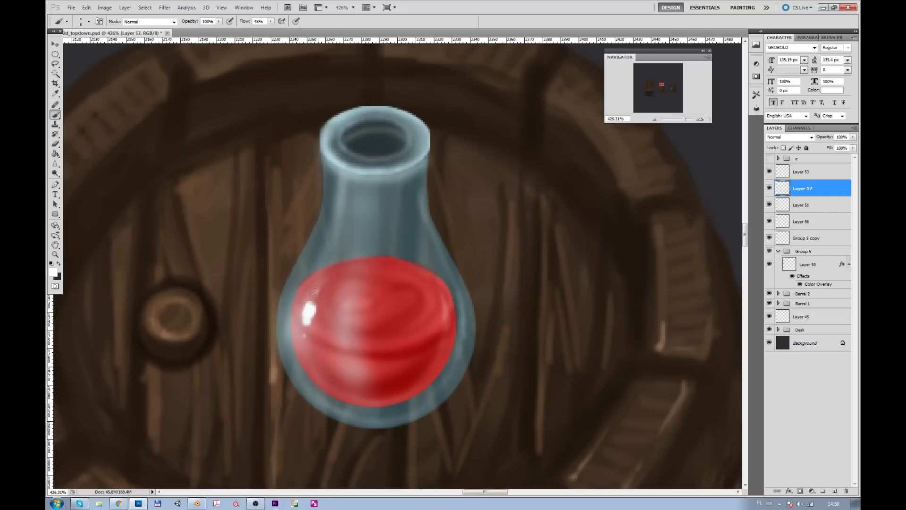
drag(341, 164, 344, 201)
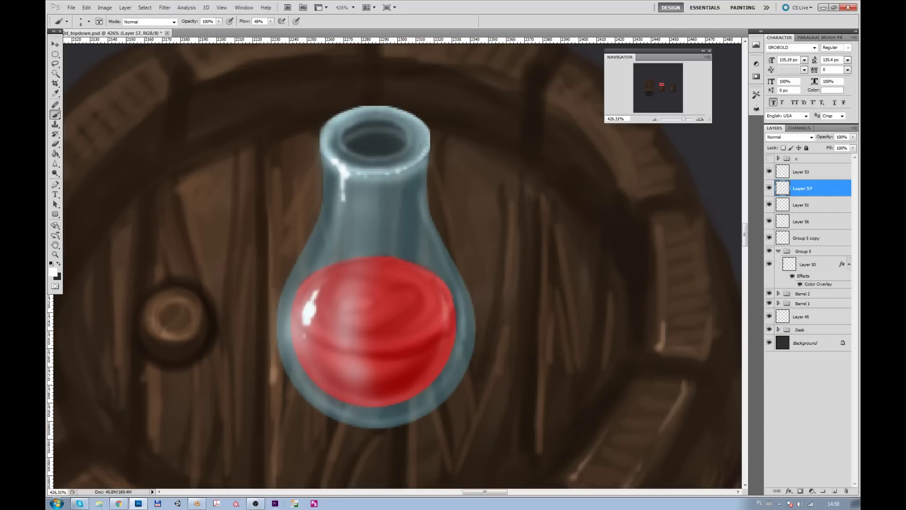
drag(333, 122, 357, 126)
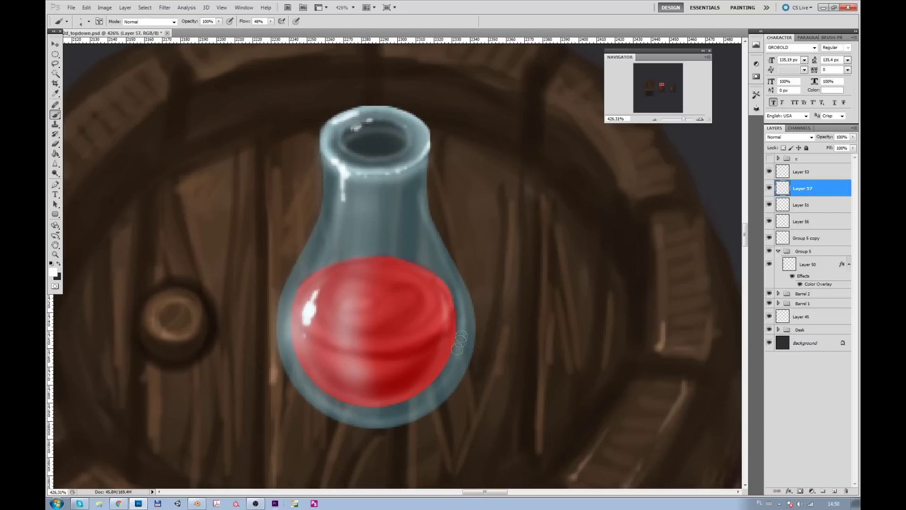
drag(463, 336, 368, 413)
drag(469, 309, 408, 413)
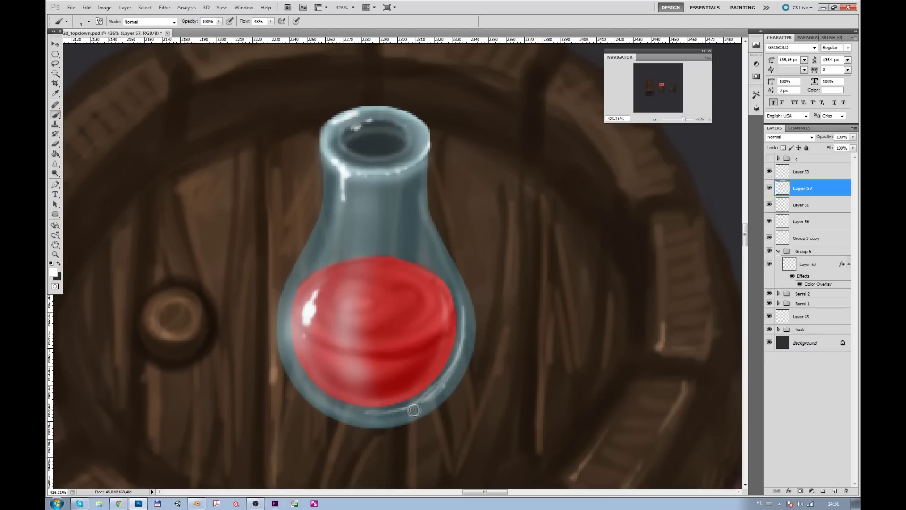
drag(464, 304, 434, 259)
drag(340, 208, 309, 307)
Step: Paint light grey-blue strokes down the neck into the liquid at 7% flow
alt+click(367, 206)
drag(367, 193, 362, 236)
click(270, 22)
drag(282, 30, 261, 29)
drag(368, 179, 349, 290)
click(270, 22)
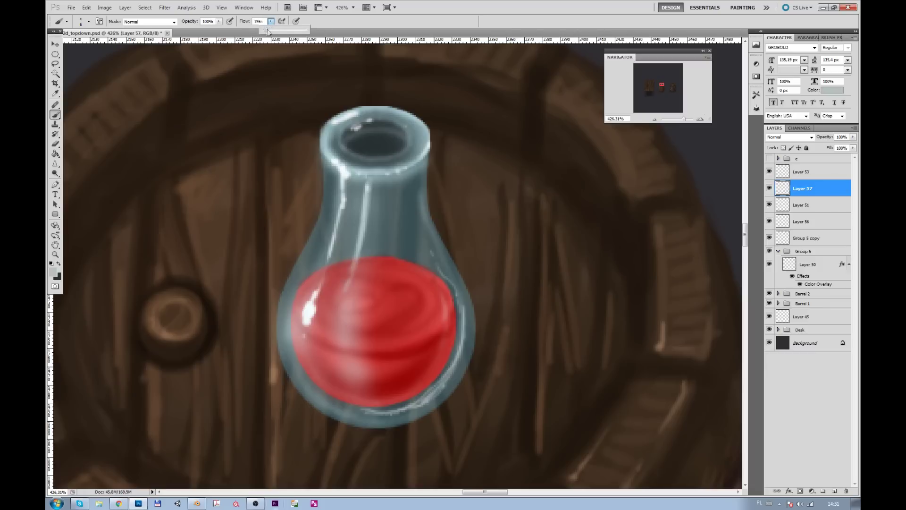
drag(374, 238, 340, 312)
Step: Paint faint white highlights through the liquid's left side with a size 25 brush
click(53, 273)
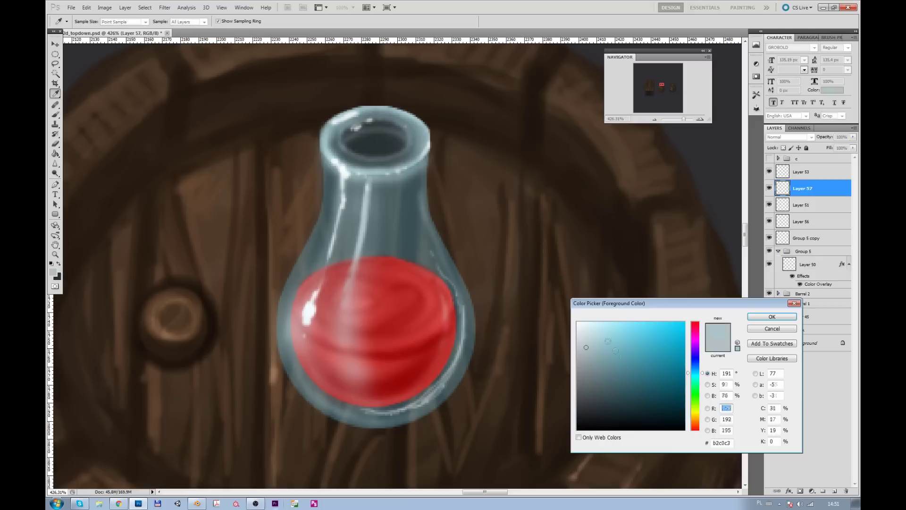
click(583, 324)
click(764, 318)
key(bracketright)
drag(350, 285, 330, 375)
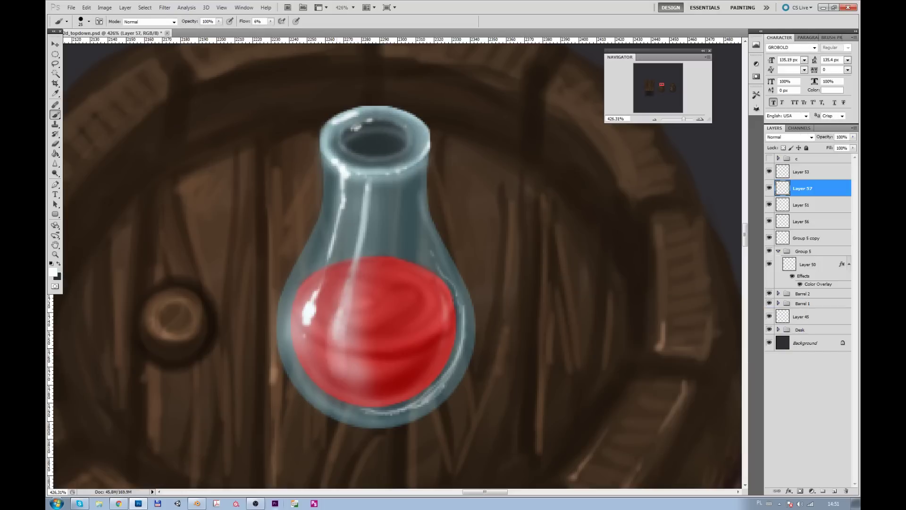
mouse_move(341, 321)
mouse_down()
mouse_move(307, 335)
mouse_move(309, 302)
mouse_move(297, 347)
mouse_move(326, 233)
mouse_up()
key(bracketleft)
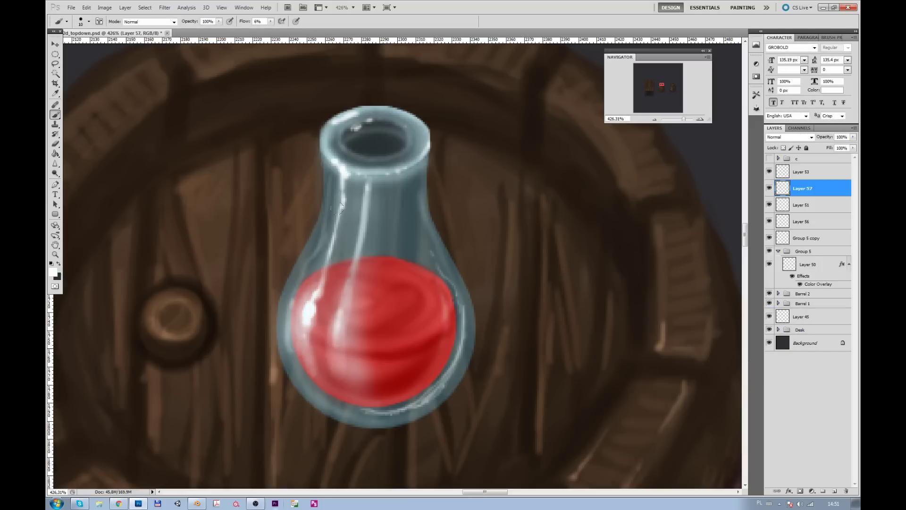
key(ctrl+0)
scroll(392, 167, up, 5)
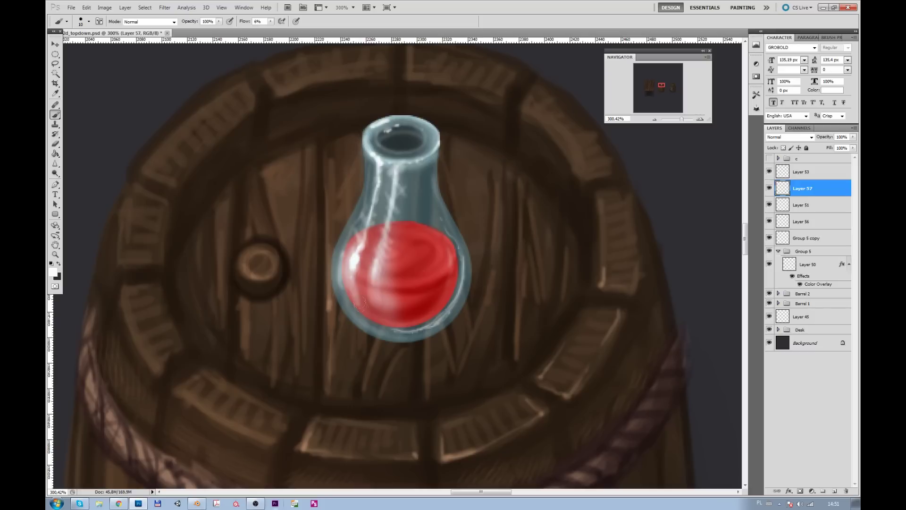
Step: Paint darker red swirls along the right and lower-left of the liquid
alt+click(416, 300)
drag(416, 283, 456, 259)
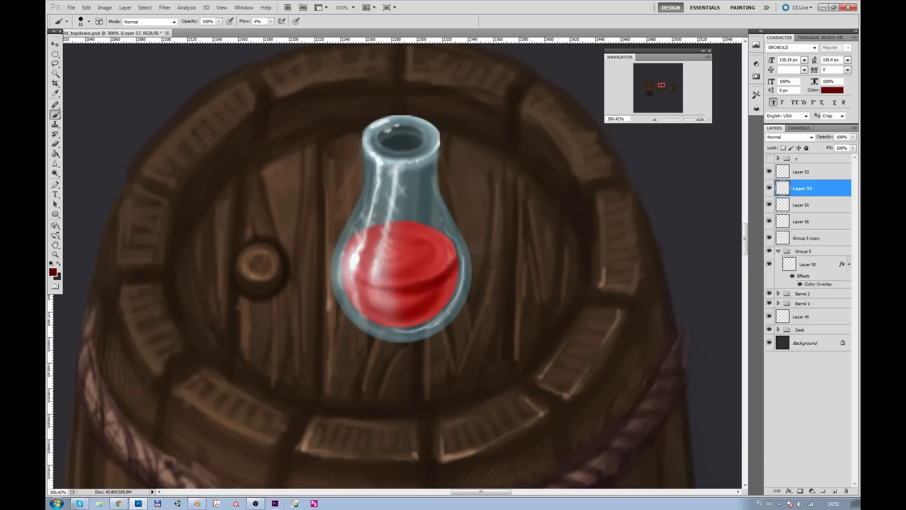
drag(414, 283, 408, 309)
mouse_move(410, 248)
mouse_down()
mouse_move(425, 266)
mouse_move(392, 285)
mouse_up()
Step: Paint light pink swirls on the red liquid
click(53, 271)
click(424, 281)
key(Return)
key(b)
click(52, 272)
click(651, 330)
key(Return)
mouse_move(407, 254)
mouse_down()
mouse_move(439, 245)
mouse_move(448, 269)
mouse_move(396, 290)
mouse_move(415, 327)
mouse_move(441, 306)
mouse_up()
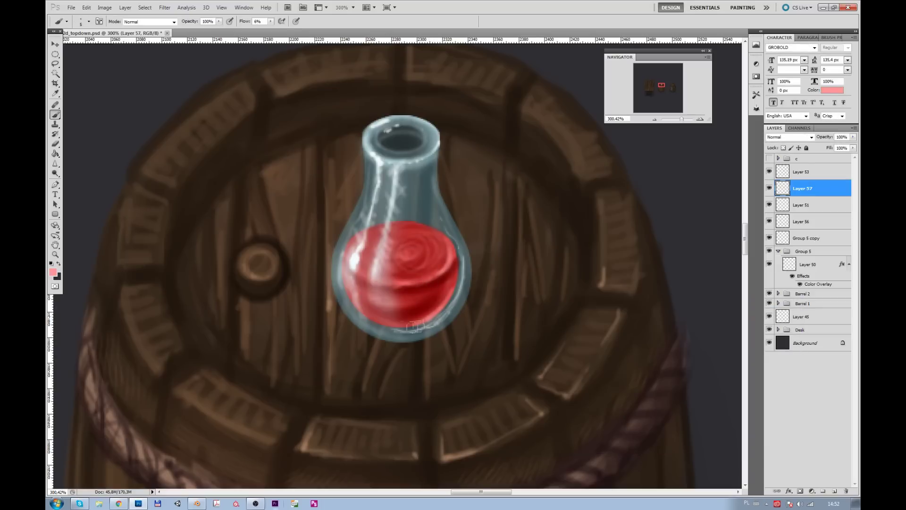
key(ctrl+0)
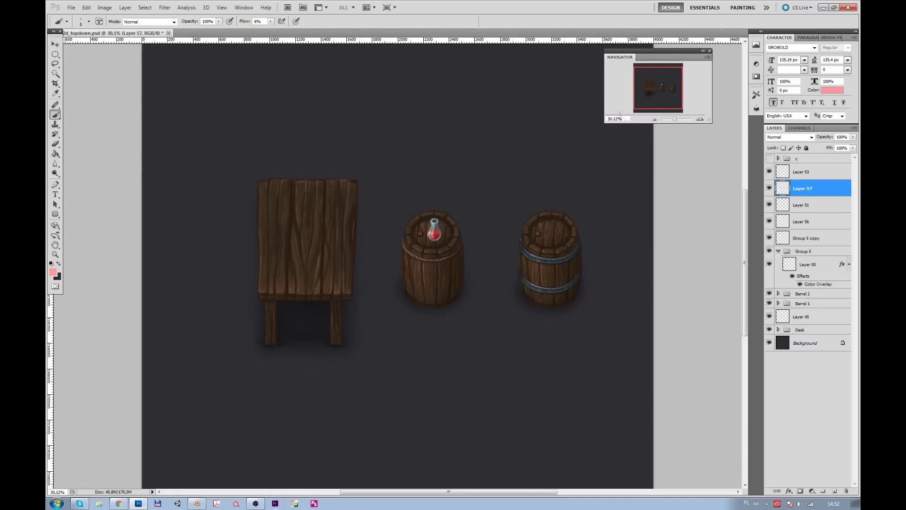
scroll(431, 237, up, 5)
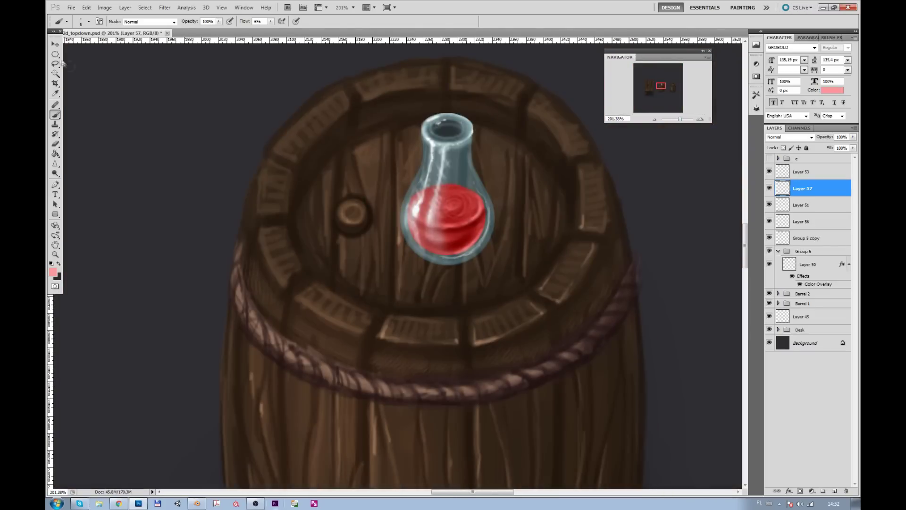
Step: Fill an elliptical selection with black on a new layer above Group 5 copy
key(m)
click(804, 238)
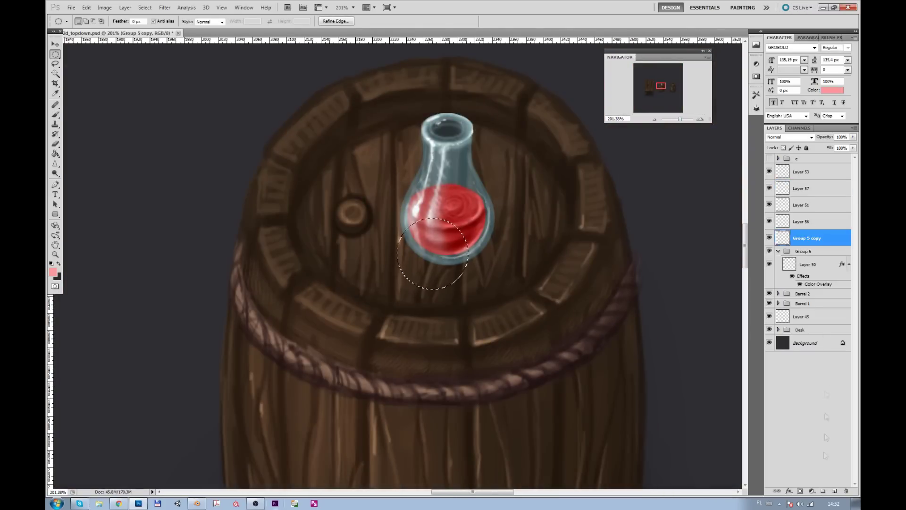
click(834, 490)
key(g)
click(53, 272)
click(613, 439)
click(772, 317)
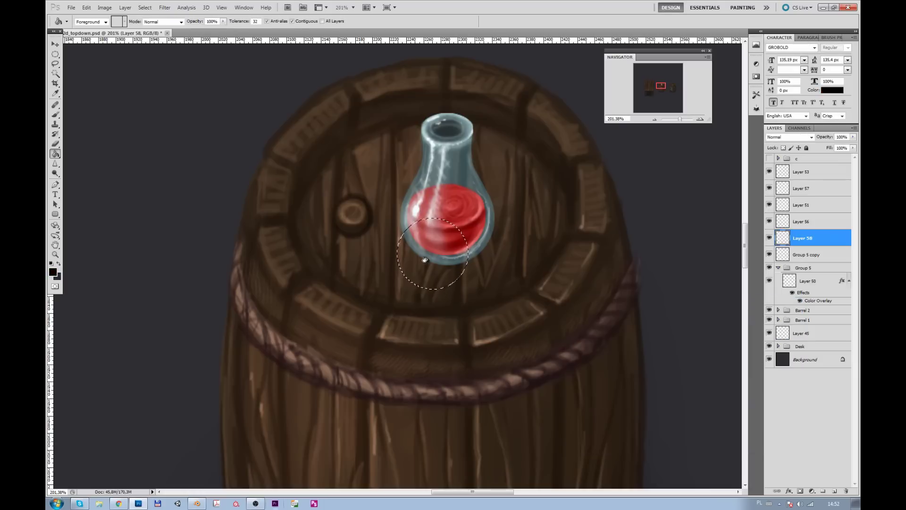
click(432, 264)
Step: Squash the black circle into a wide flat ellipse and place its layer below the flask
key(m)
key(ctrl+t)
drag(467, 257, 500, 257)
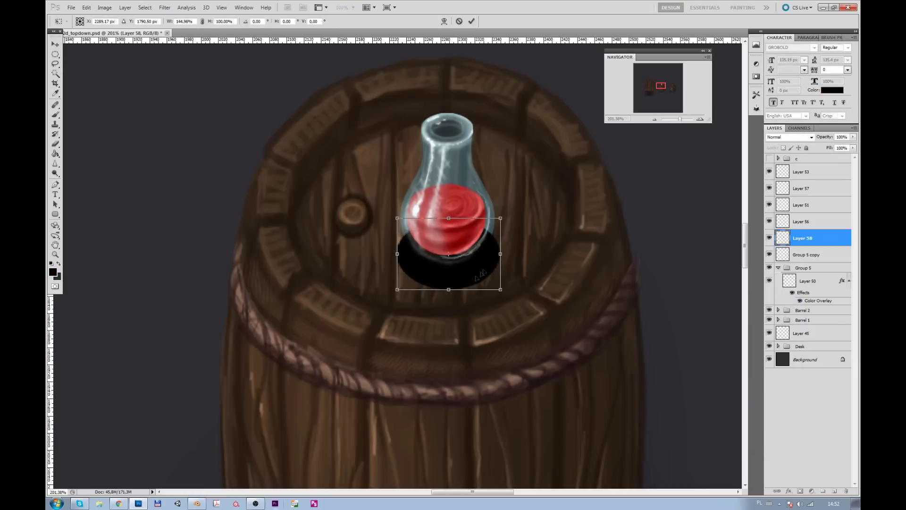
drag(432, 289, 448, 273)
key(Return)
key(v)
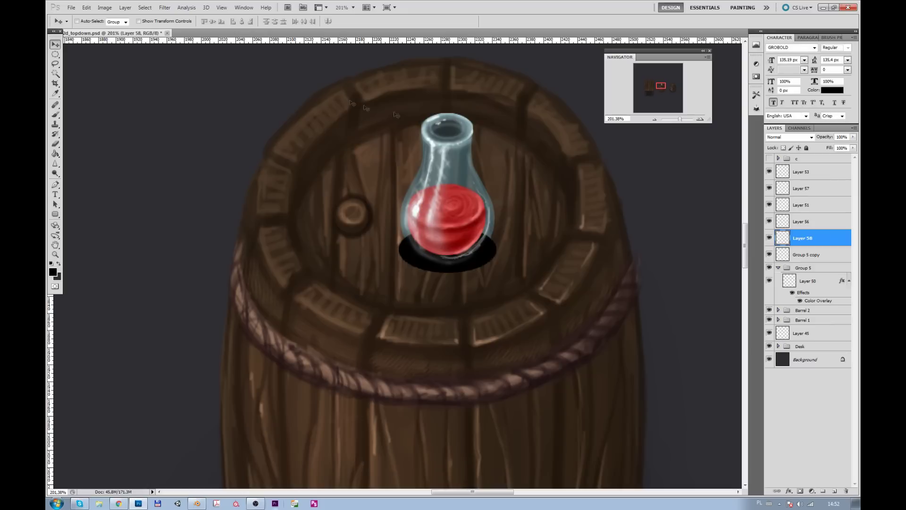
mouse_move(802, 238)
mouse_down()
mouse_move(812, 259)
mouse_move(802, 305)
mouse_up()
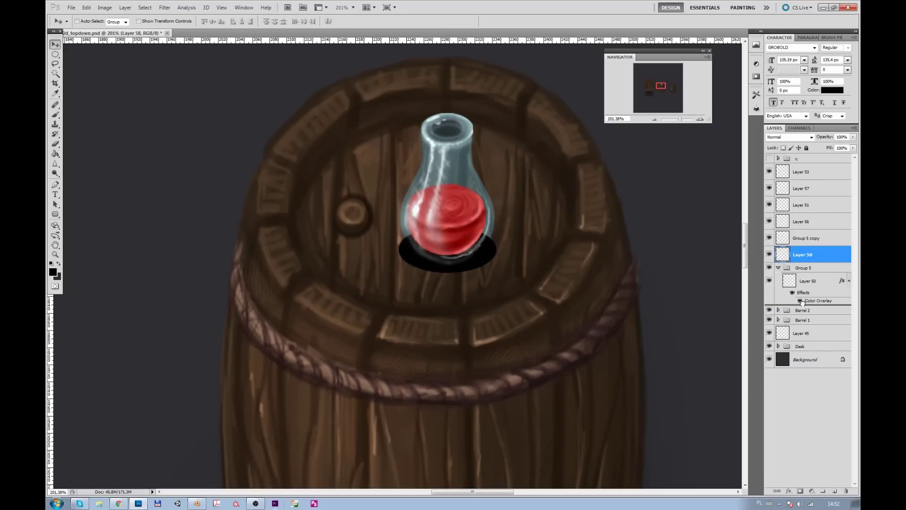
Step: Soften the shadow with Gaussian Blur and lower its opacity to 59%
click(165, 7)
click(279, 117)
drag(616, 265, 613, 265)
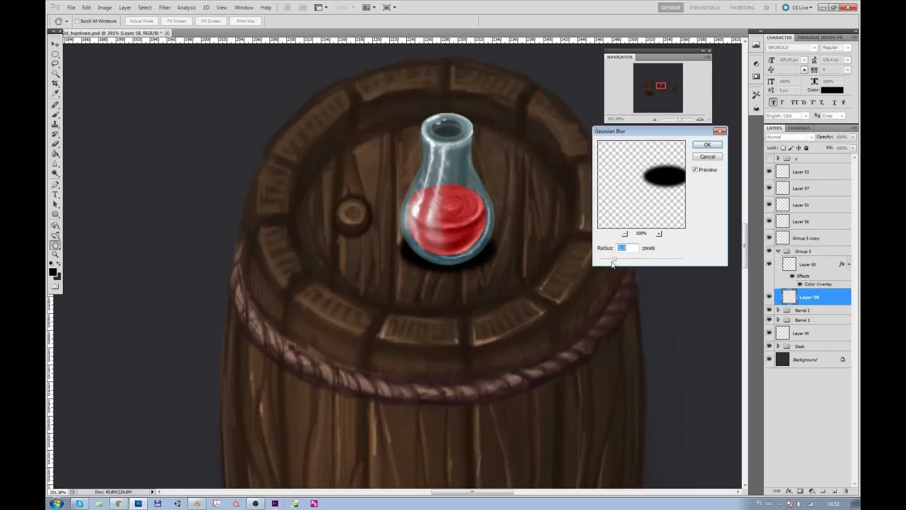
key(Return)
drag(853, 137, 835, 148)
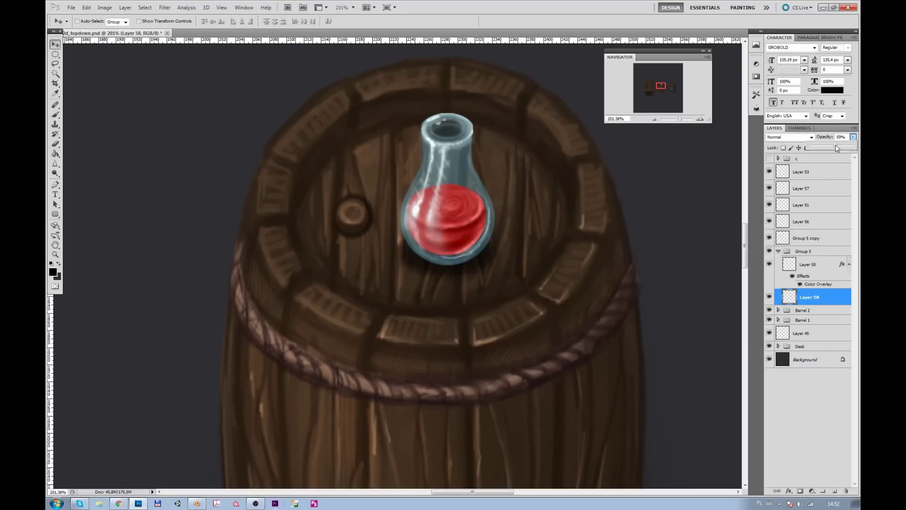
Step: Group the flask and shadow layers as Group 7 and move it onto the table
drag(674, 122, 676, 122)
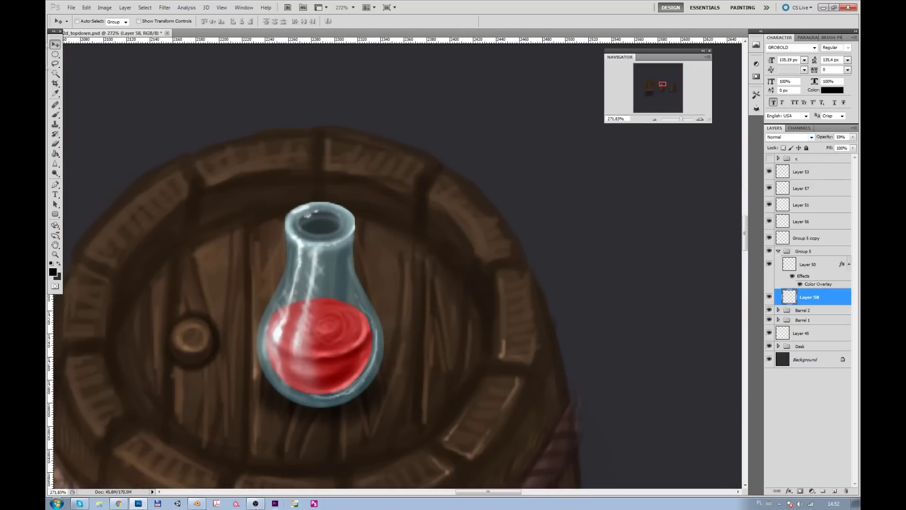
shift+click(802, 172)
key(ctrl+g)
drag(680, 119, 673, 122)
drag(385, 276, 249, 291)
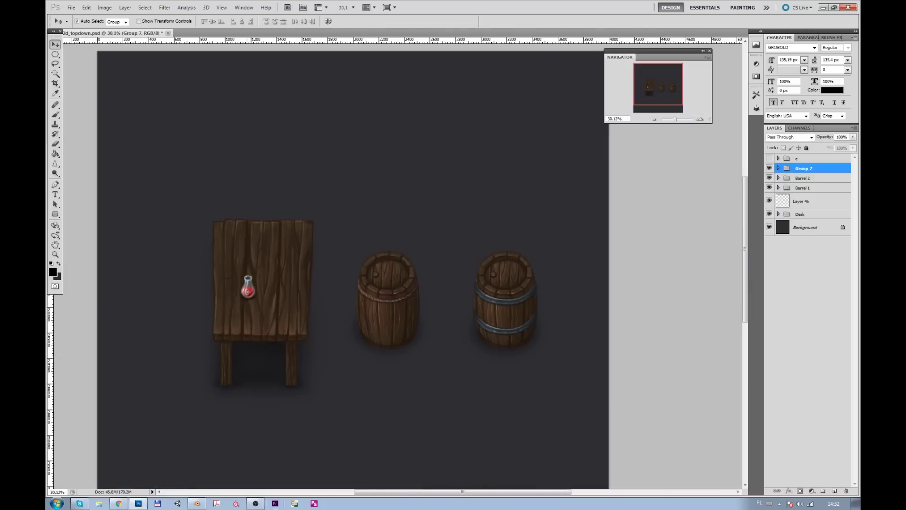
Step: Duplicate Group 7 and move the copy up-right on the table
right_click(802, 168)
click(764, 194)
key(Return)
drag(250, 289, 262, 280)
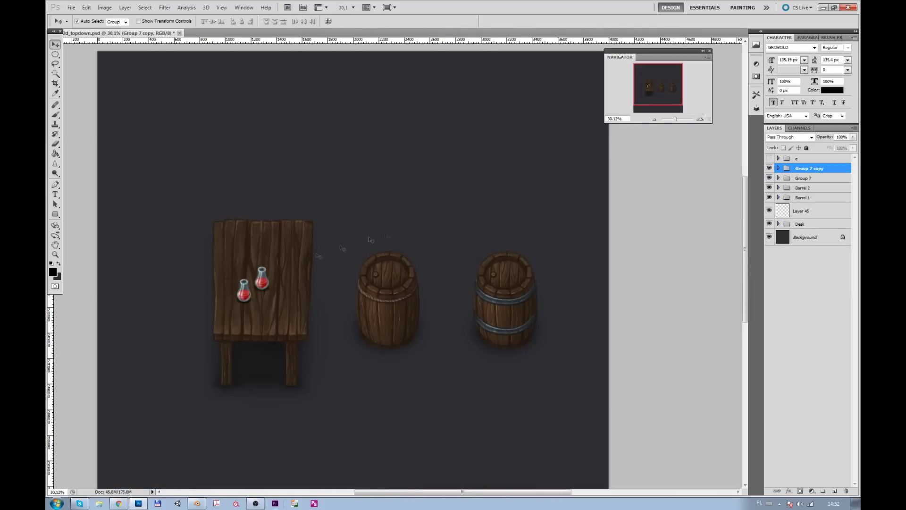
drag(675, 119, 676, 119)
Step: Duplicate the flask group again and place the third flask on the table
right_click(804, 169)
click(805, 189)
key(Return)
mouse_move(256, 236)
mouse_down()
mouse_move(226, 205)
mouse_move(278, 267)
mouse_up()
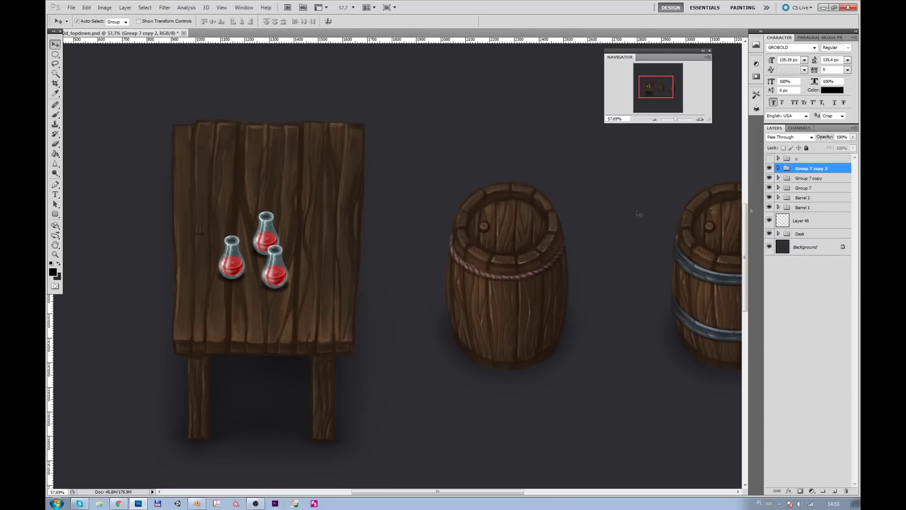
Step: Show Group 5 copy, hide Layer 53, and merge Group 7 copy 2 into one layer
click(778, 168)
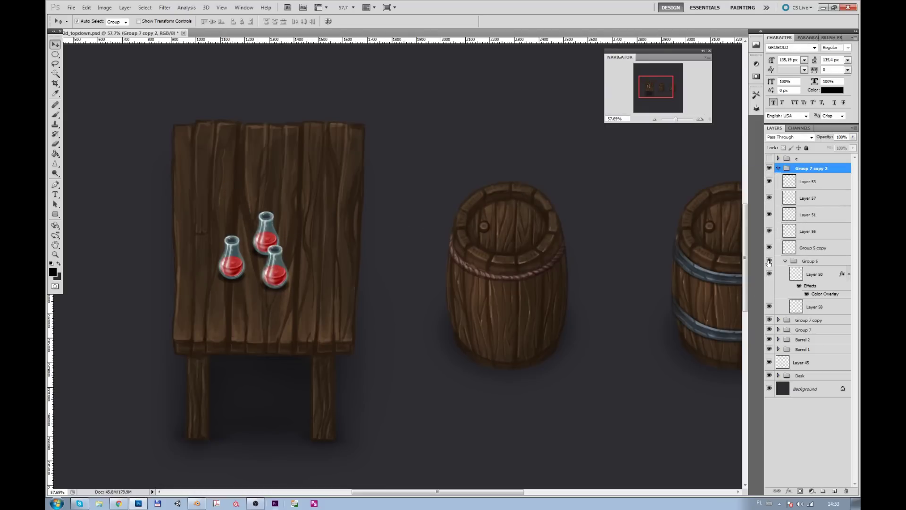
click(769, 248)
click(769, 185)
key(ctrl+e)
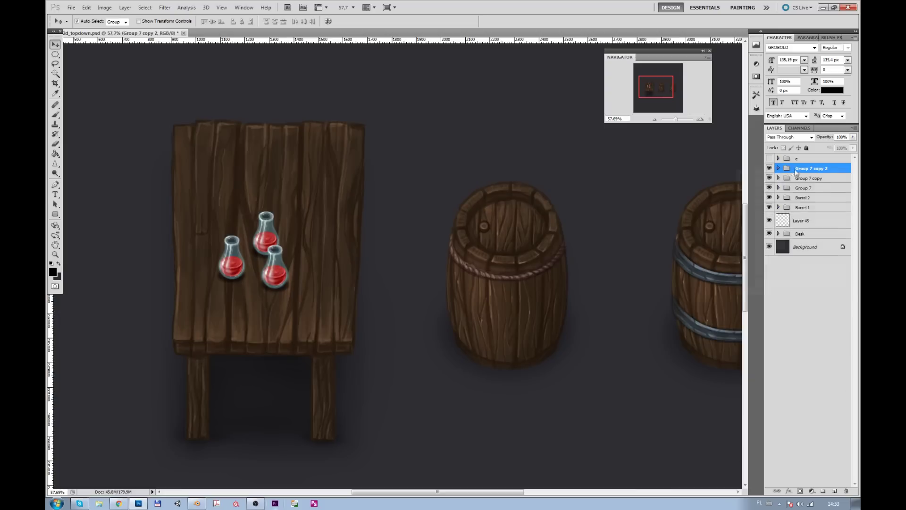
click(104, 7)
mouse_move(117, 28)
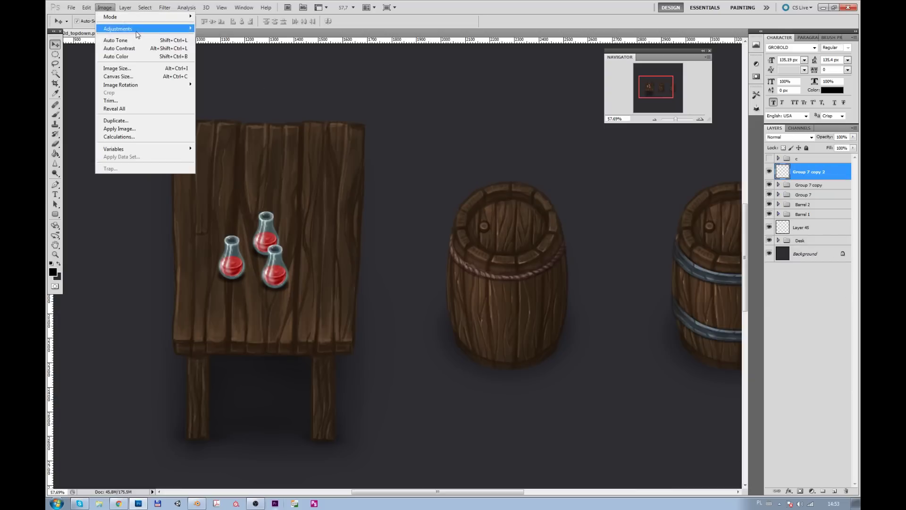
Step: Shift the flask's hue to -160 with Hue/Saturation, turning the liquid blue
click(221, 67)
drag(488, 364, 449, 364)
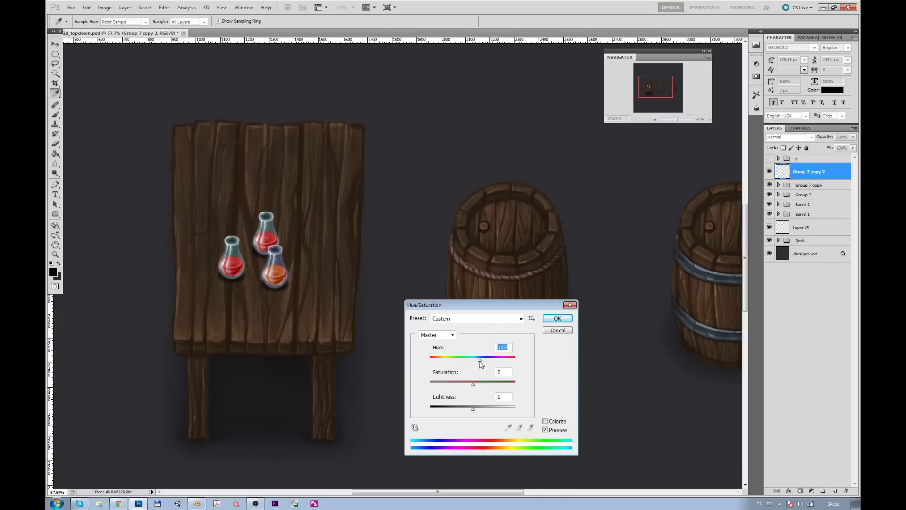
drag(448, 362, 435, 366)
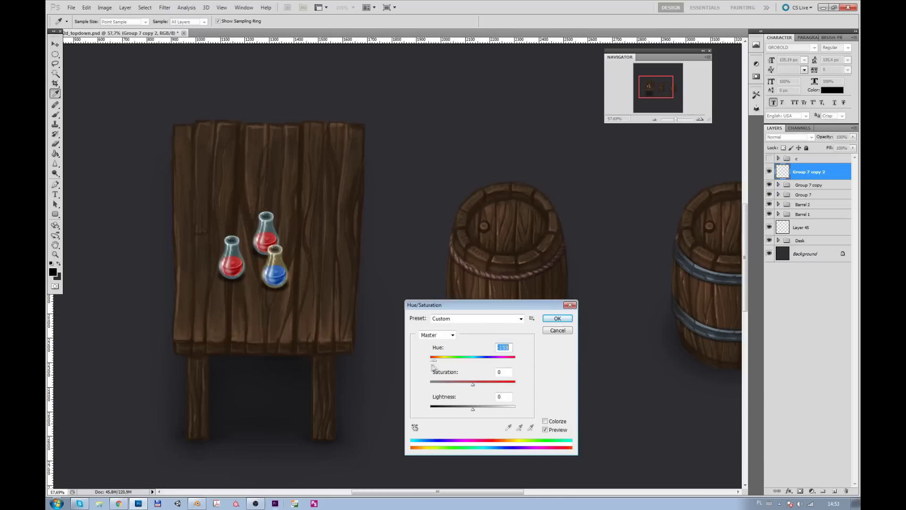
key(Return)
Step: Trace the blue liquid with the Pen tool and turn the path into a selection
key(v)
scroll(265, 255, up, 5)
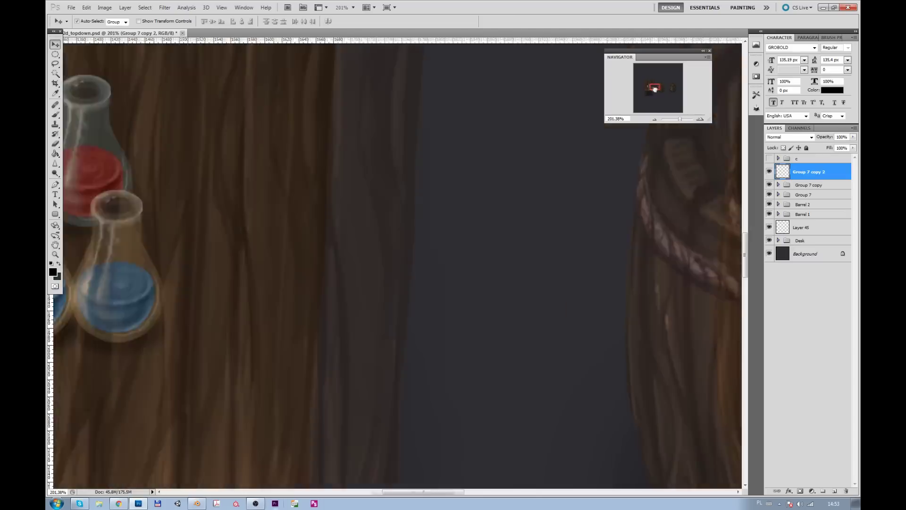
click(255, 503)
key(alt+Tab)
drag(392, 265, 85, 176)
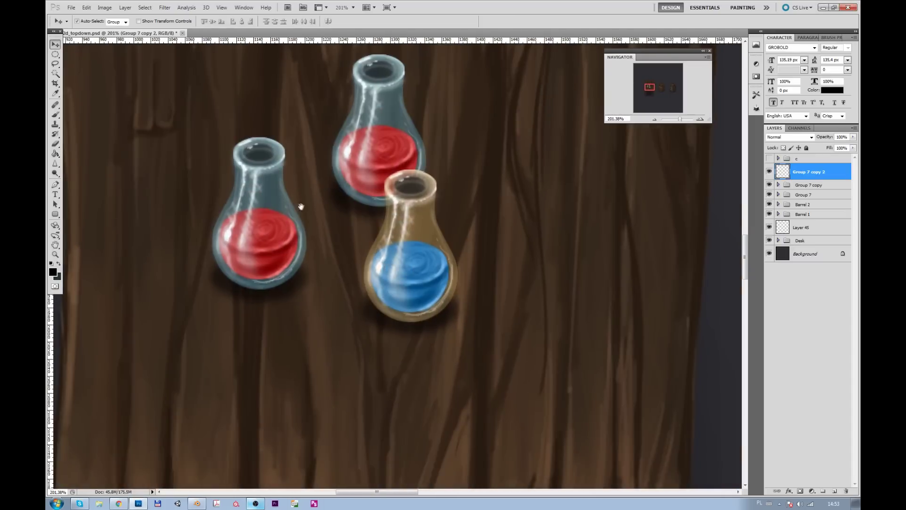
key(p)
drag(680, 120, 684, 119)
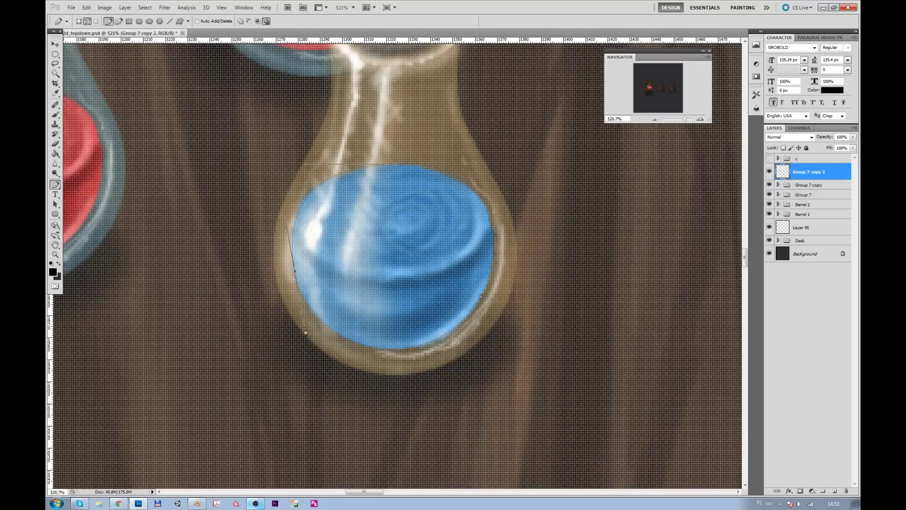
right_click(408, 349)
click(429, 392)
click(495, 152)
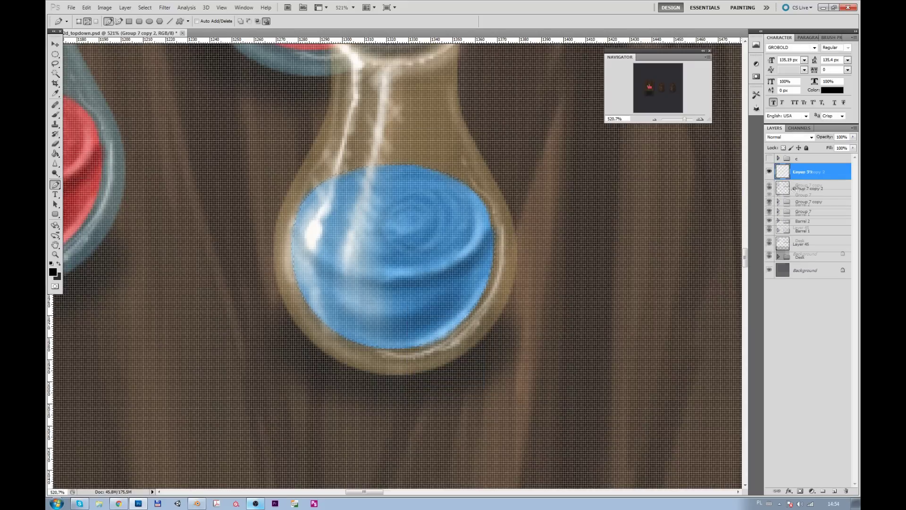
Step: Copy the blue liquid onto its own layer, Layer 59, and select it
key(ctrl+j)
key(ctrl+alt+0)
key(v)
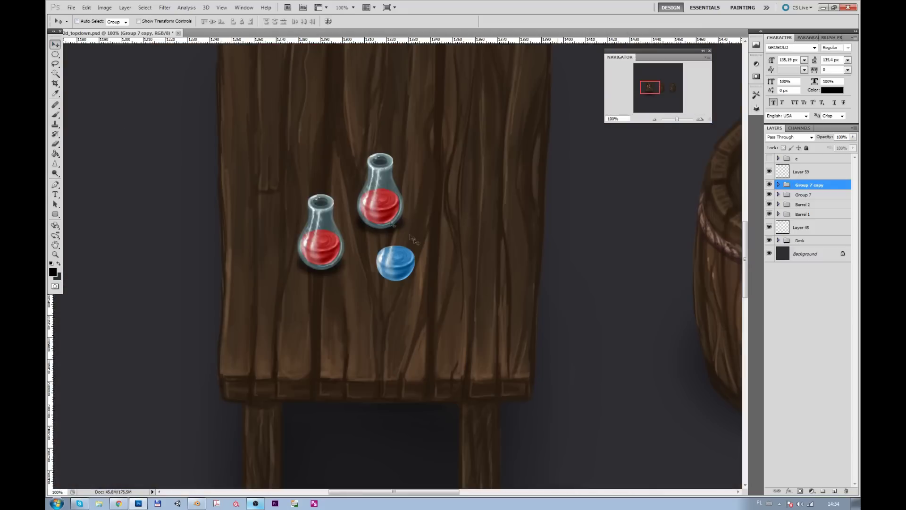
click(802, 171)
Step: Move the blue liquid into the upper-right bottle and give it an Outer Glow
drag(392, 263, 376, 206)
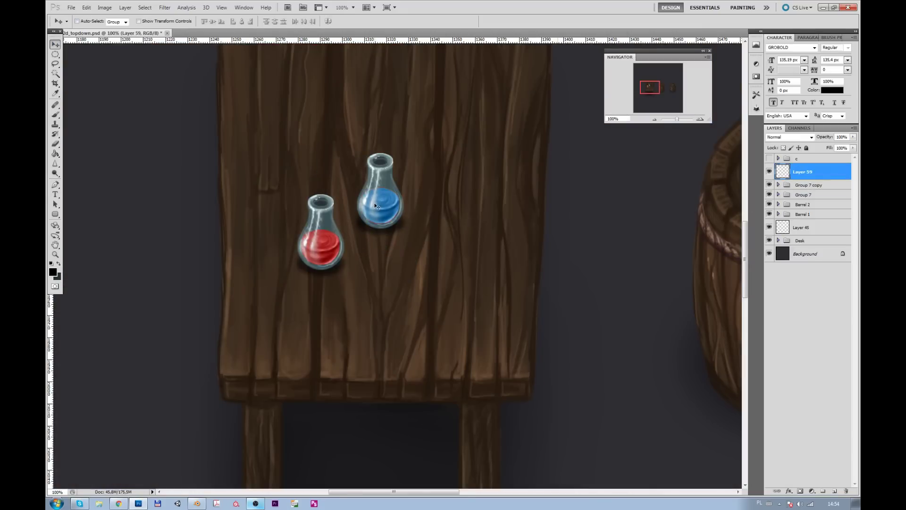
double_click(817, 169)
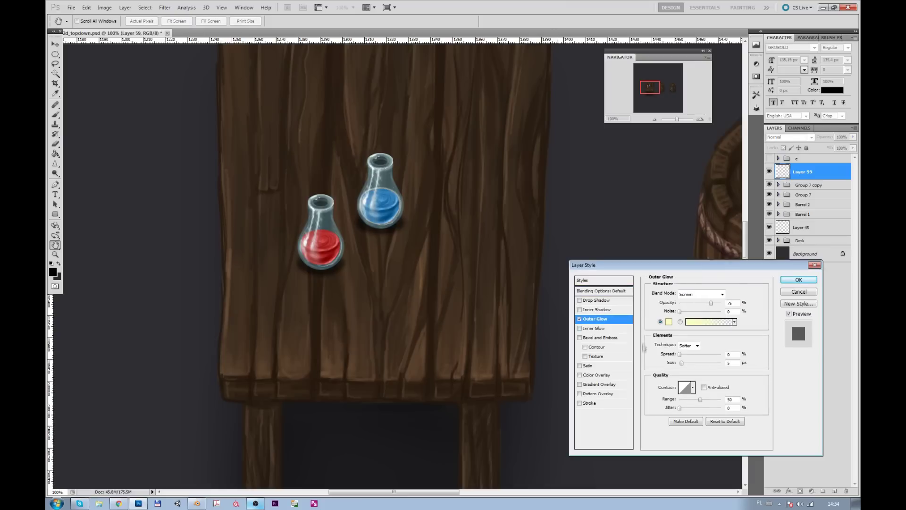
click(667, 324)
key(Return)
key(Return)
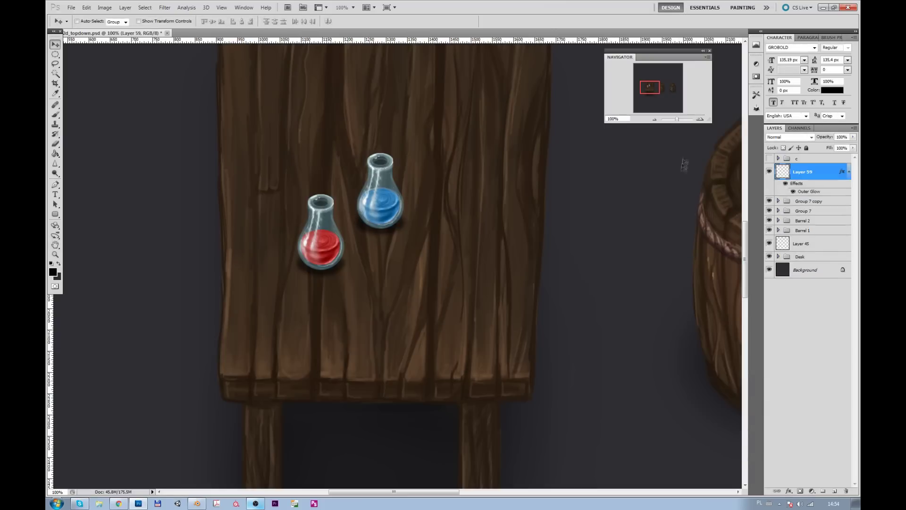
key(ctrl+0)
Step: Group the blue liquid with its flask, then duplicate it below and shrink it to three quarters
scroll(398, 258, up, 5)
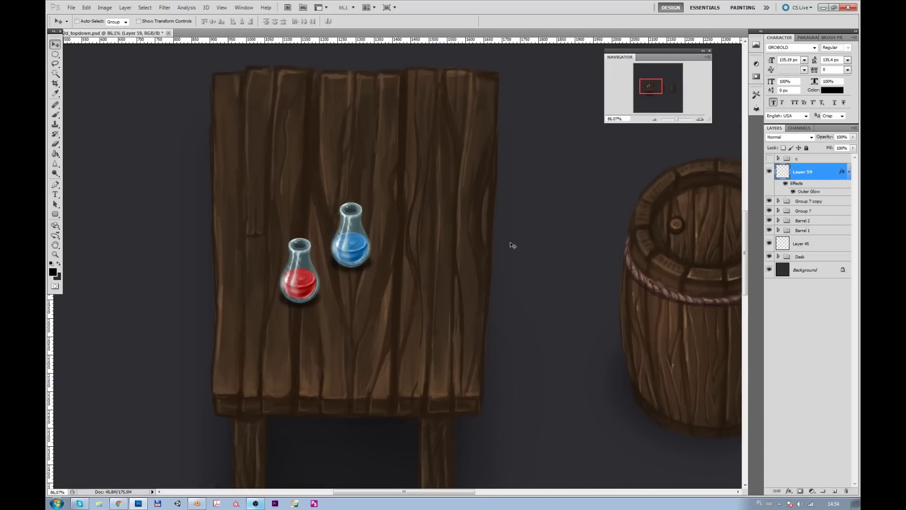
shift+click(776, 202)
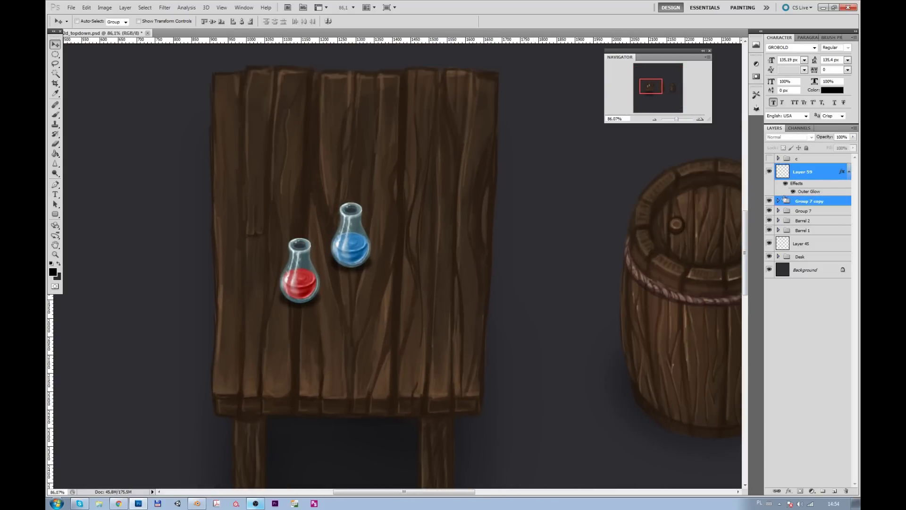
key(ctrl+g)
key(ctrl+j)
drag(433, 218, 437, 277)
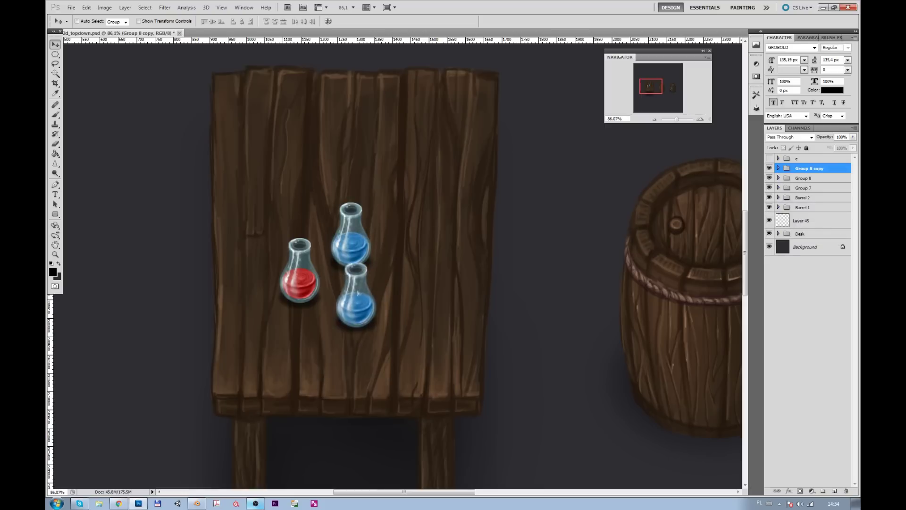
key(ctrl+t)
drag(378, 263, 366, 278)
key(Return)
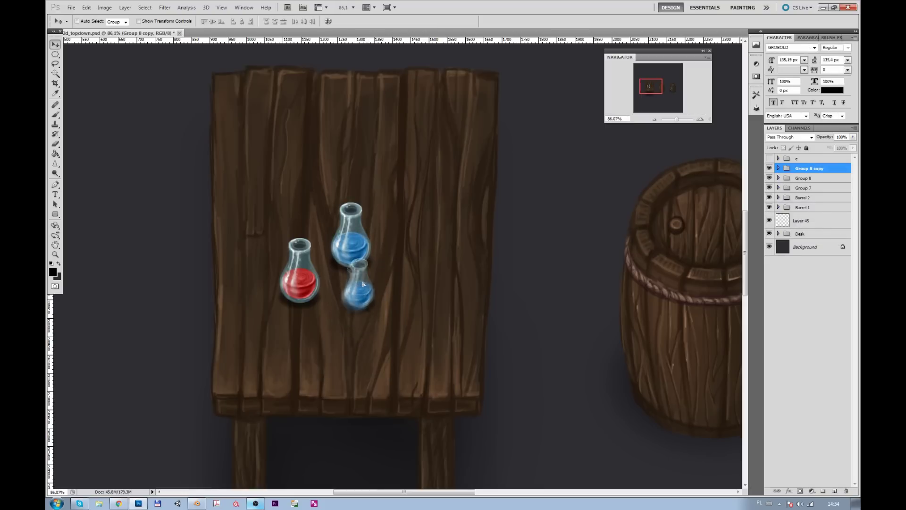
Step: Recolour the small duplicate flask's liquid purple with Hue/Saturation, then open Brightness/Contrast
click(778, 168)
click(809, 181)
click(104, 7)
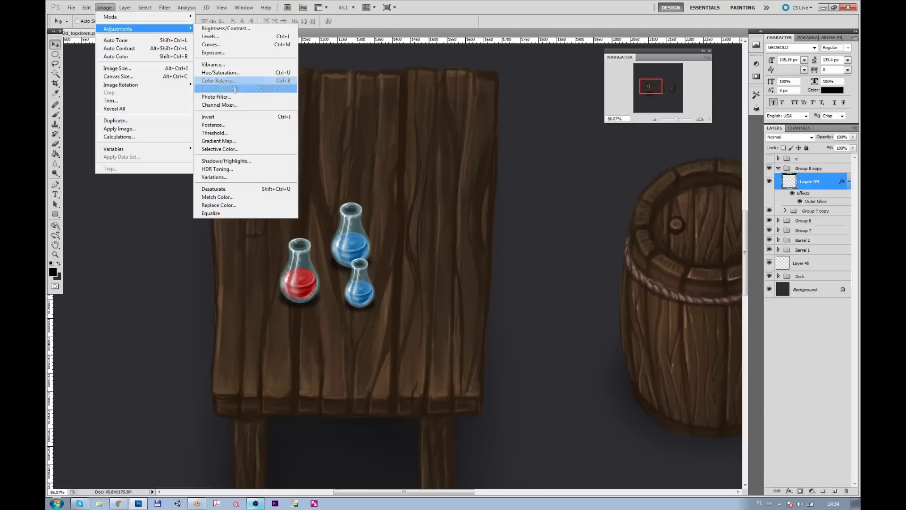
click(222, 78)
mouse_move(472, 358)
mouse_down()
mouse_move(430, 360)
mouse_move(491, 358)
mouse_up()
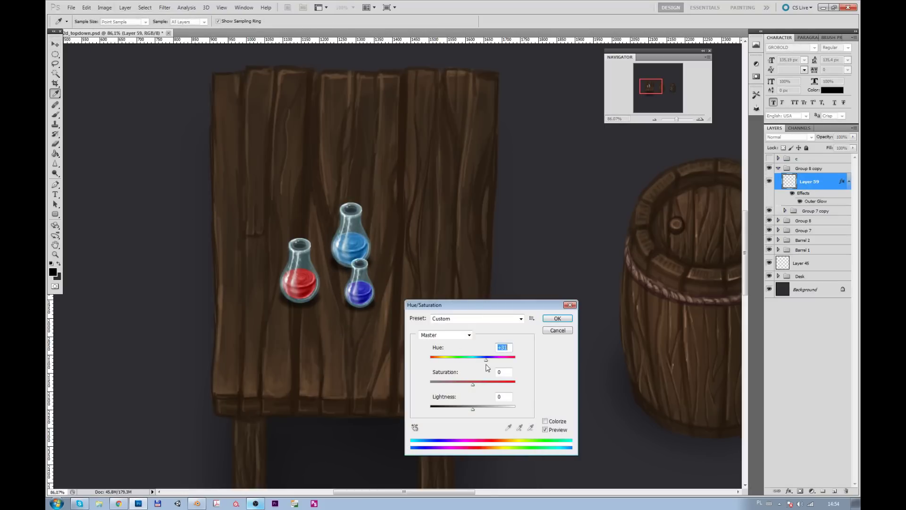
click(557, 318)
click(104, 8)
mouse_move(118, 29)
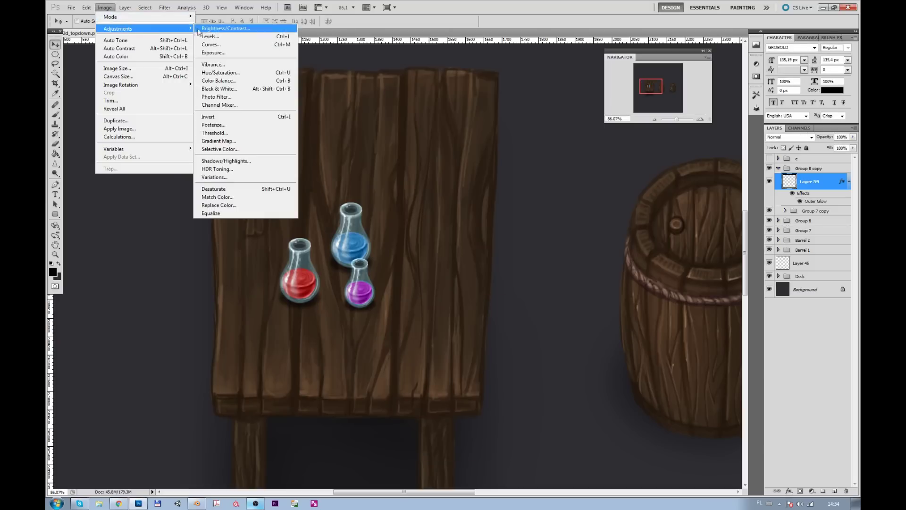
click(326, 29)
Step: Set the small flask's Outer Glow colour to purple
double_click(829, 189)
click(594, 319)
click(669, 321)
drag(702, 335, 702, 323)
key(Return)
key(Return)
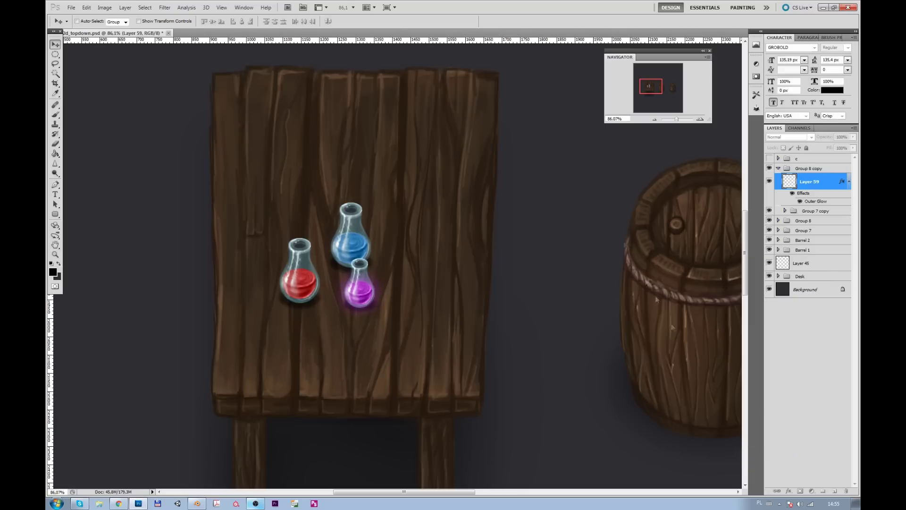
click(778, 168)
Step: Set the larger flask's Outer Glow to a strong blue colour
click(824, 192)
double_click(825, 191)
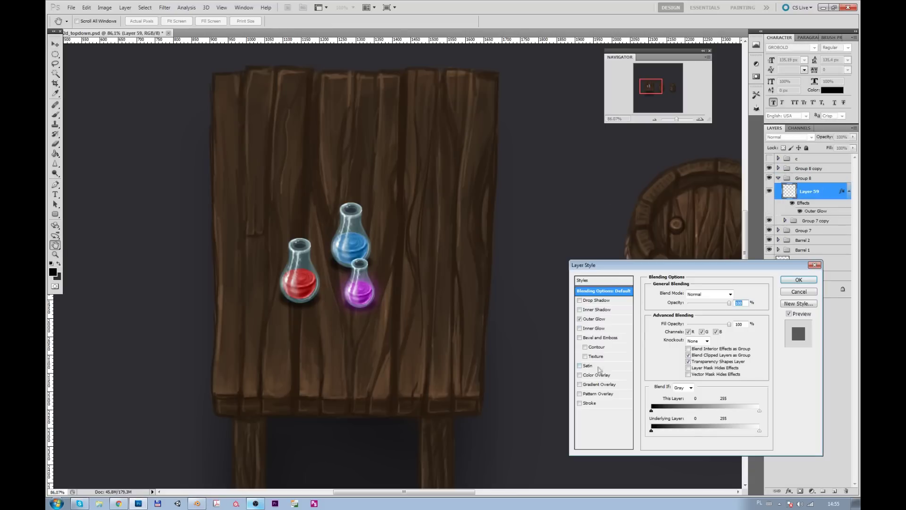
click(598, 318)
click(663, 330)
click(696, 363)
key(Return)
key(Return)
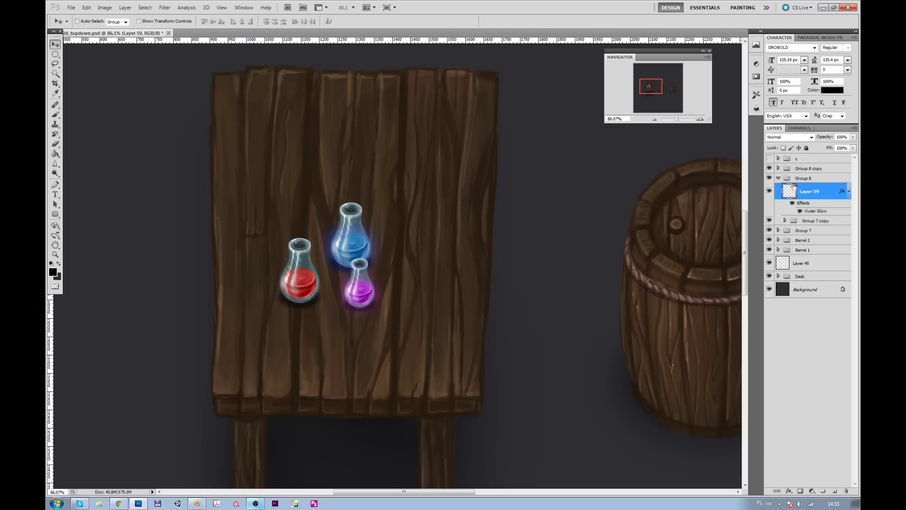
click(779, 230)
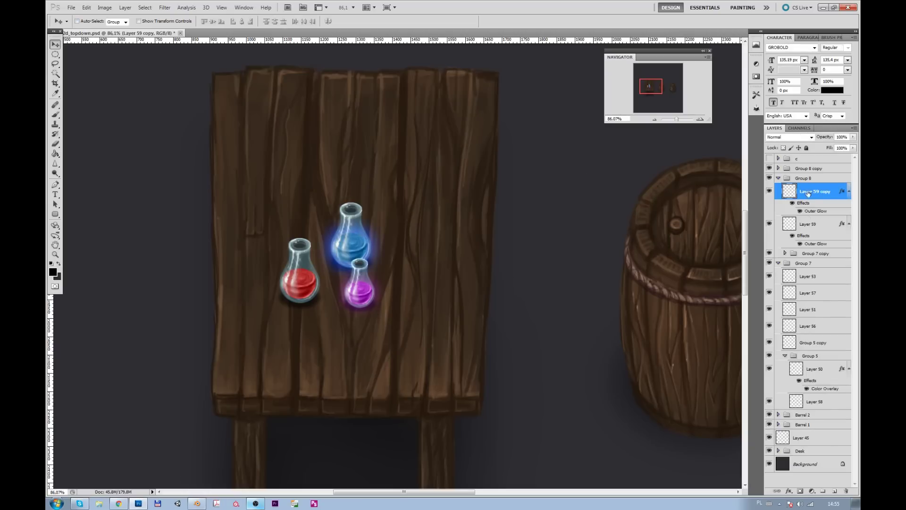
Step: Copy the glowing liquid onto the red flask and shift its Hue +180 to red
drag(810, 191, 809, 240)
drag(481, 229, 431, 265)
click(105, 7)
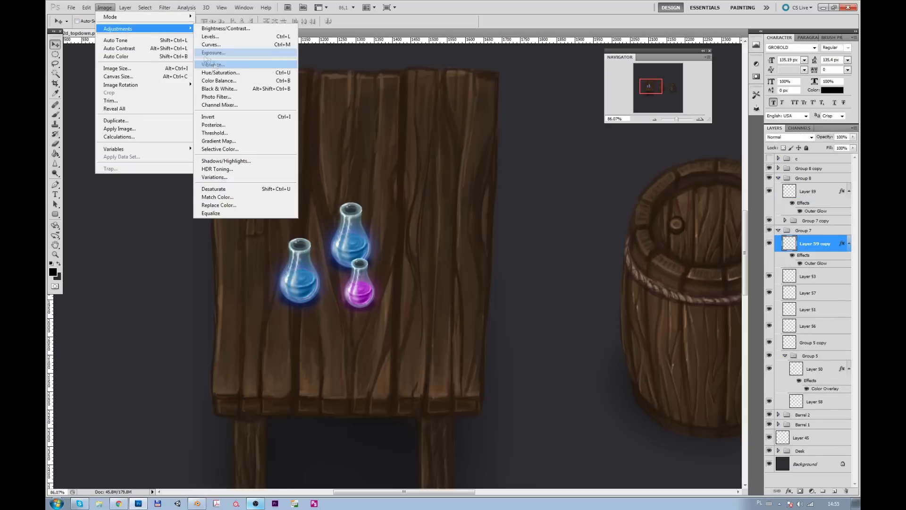
click(226, 76)
drag(473, 359, 515, 360)
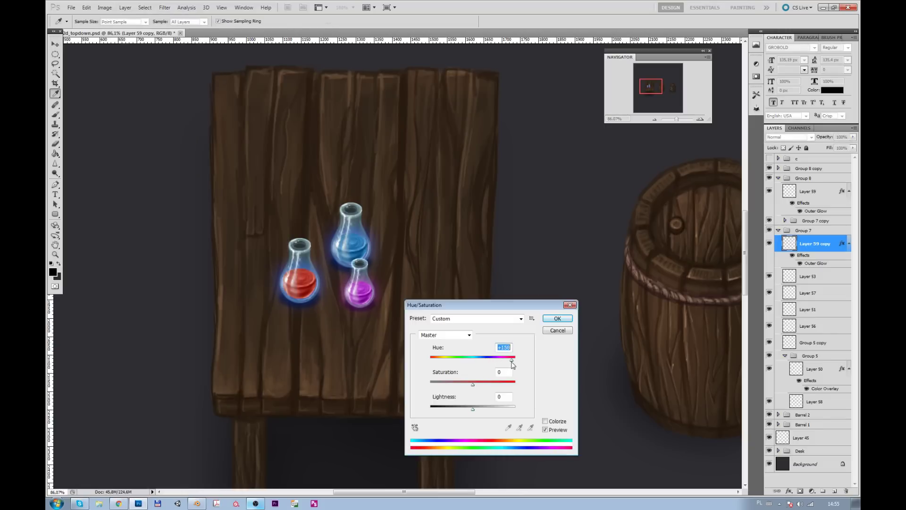
key(Return)
Step: Give the red flask's liquid a red Outer Glow and zoom out to the whole scene
double_click(842, 243)
click(604, 323)
click(661, 324)
drag(695, 362, 695, 323)
click(771, 316)
click(798, 279)
drag(677, 119, 673, 118)
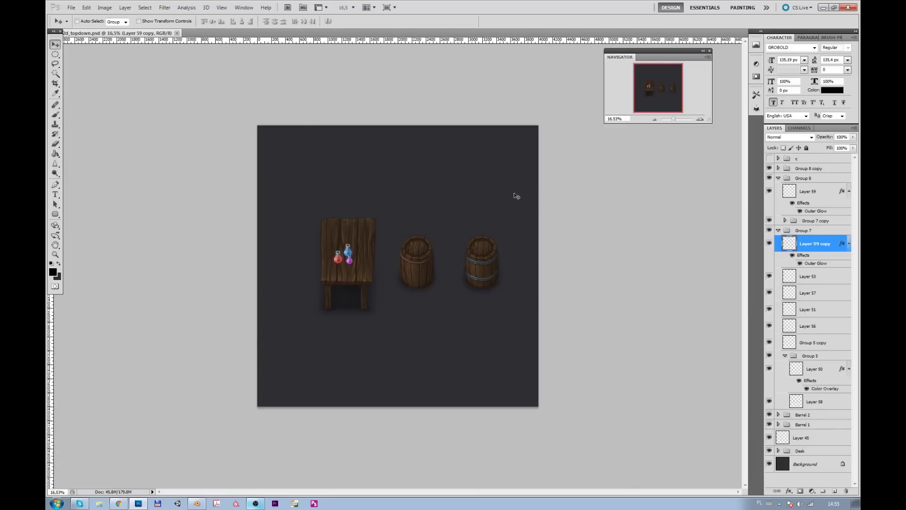
Step: Gather both flask groups into one new group and begin renaming it
click(778, 178)
shift+click(806, 169)
key(ctrl+g)
right_click(807, 168)
double_click(805, 168)
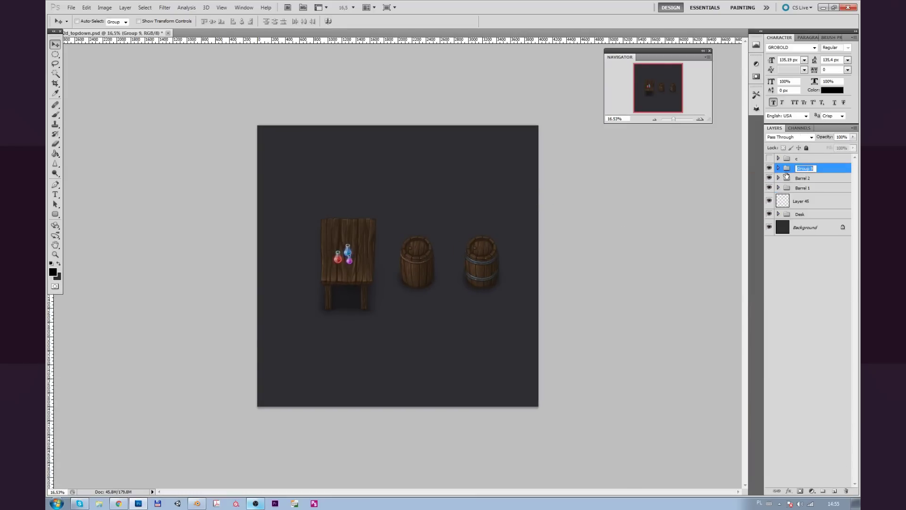